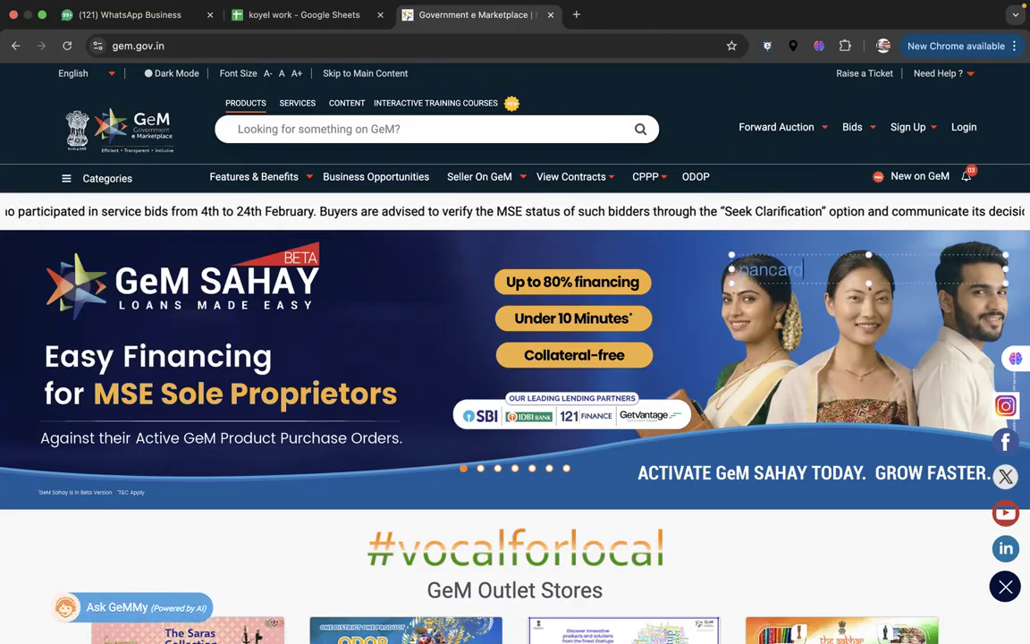
Add pancard, Company Address and Bank Account lines to the on-screen notes list.
{"action": "key", "text": "Return"}
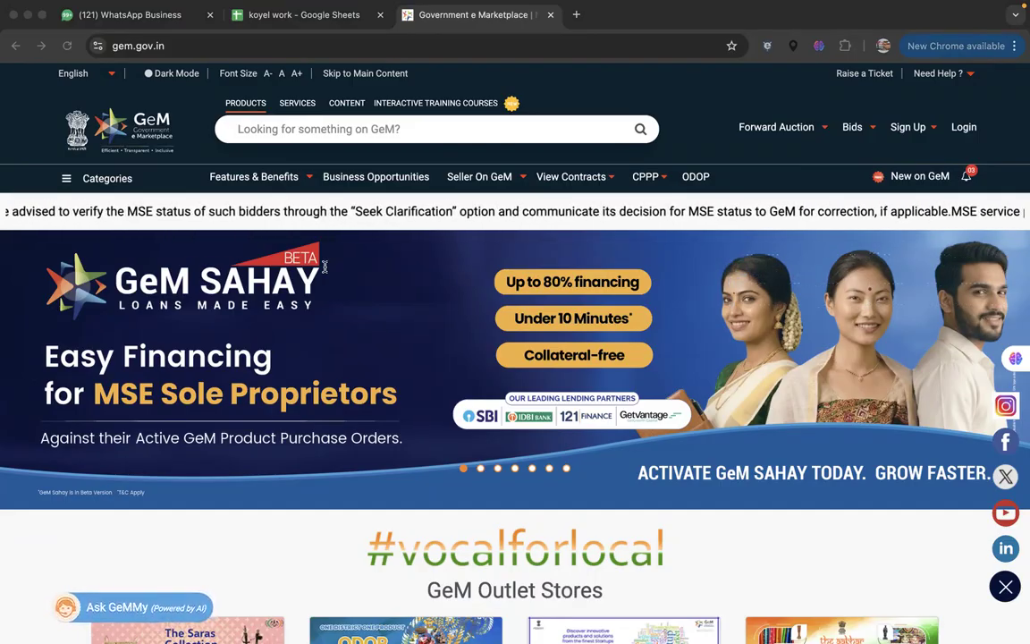
{"action": "type", "text": "pancard"}
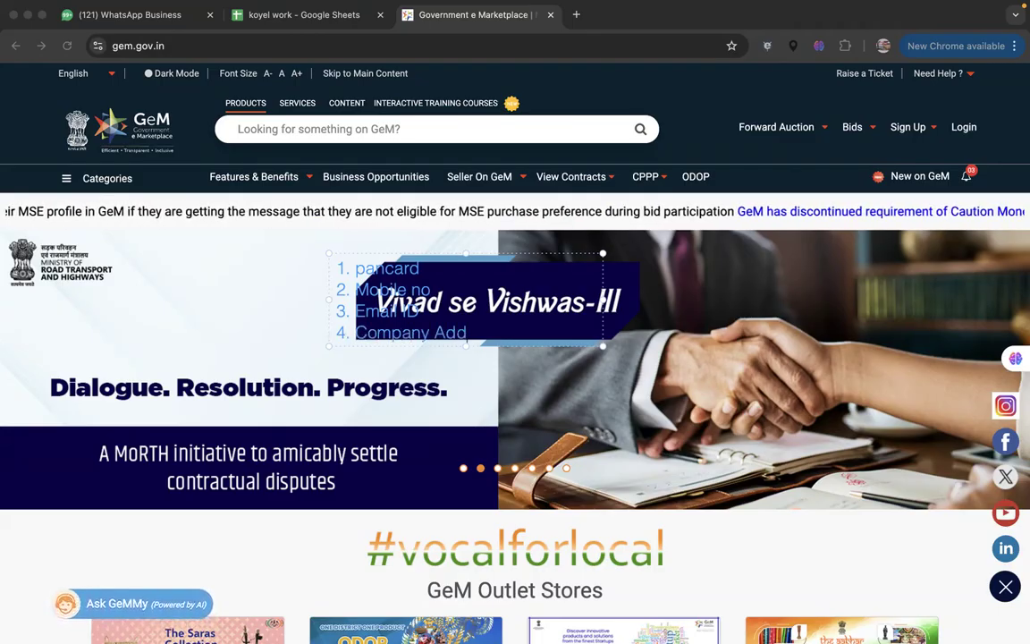
{"action": "type", "text": "ress"}
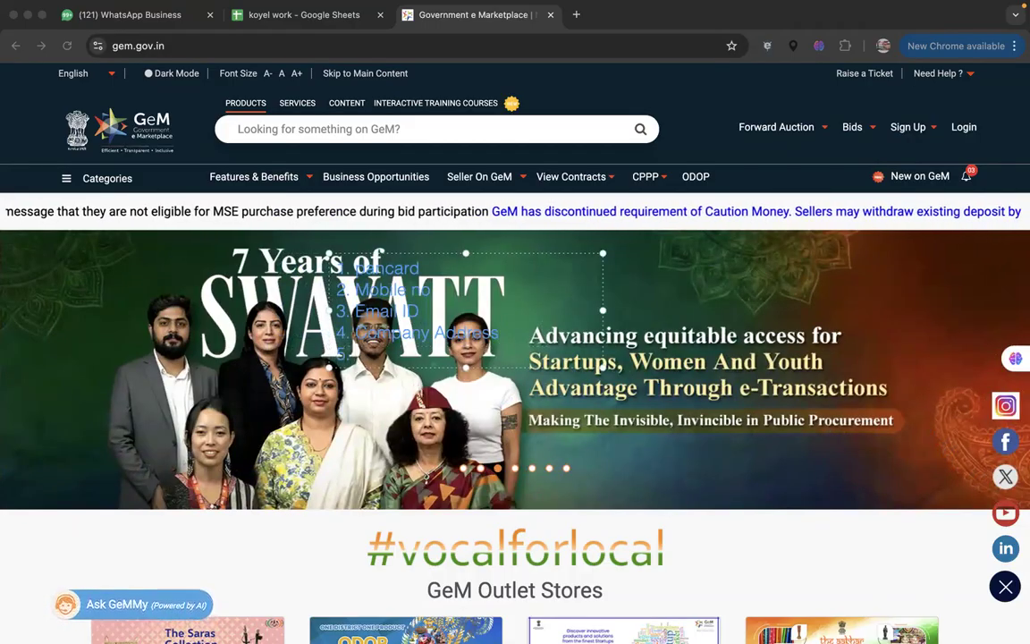
{"action": "type", "text": "Bank"}
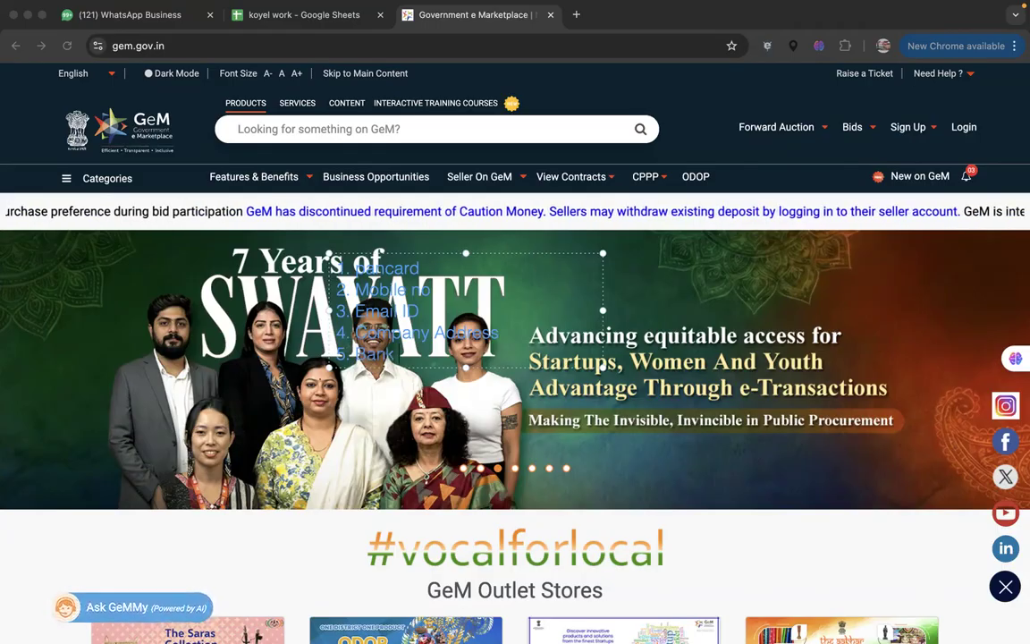
{"action": "type", "text": " Account"}
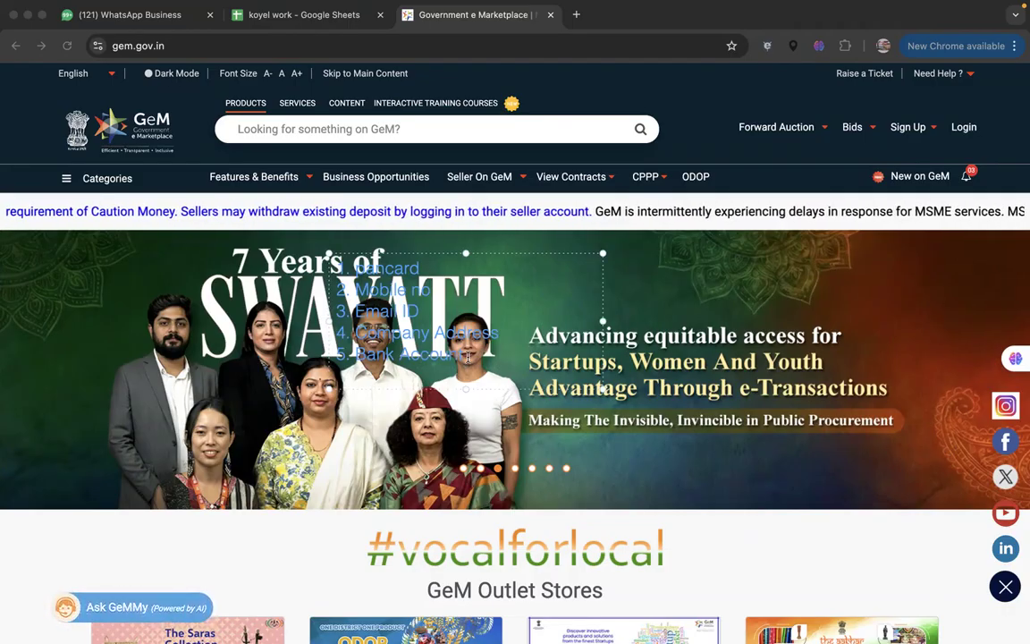
{"action": "left_click_drag", "start_coordinate": [468, 358], "coordinate": [325, 268]}
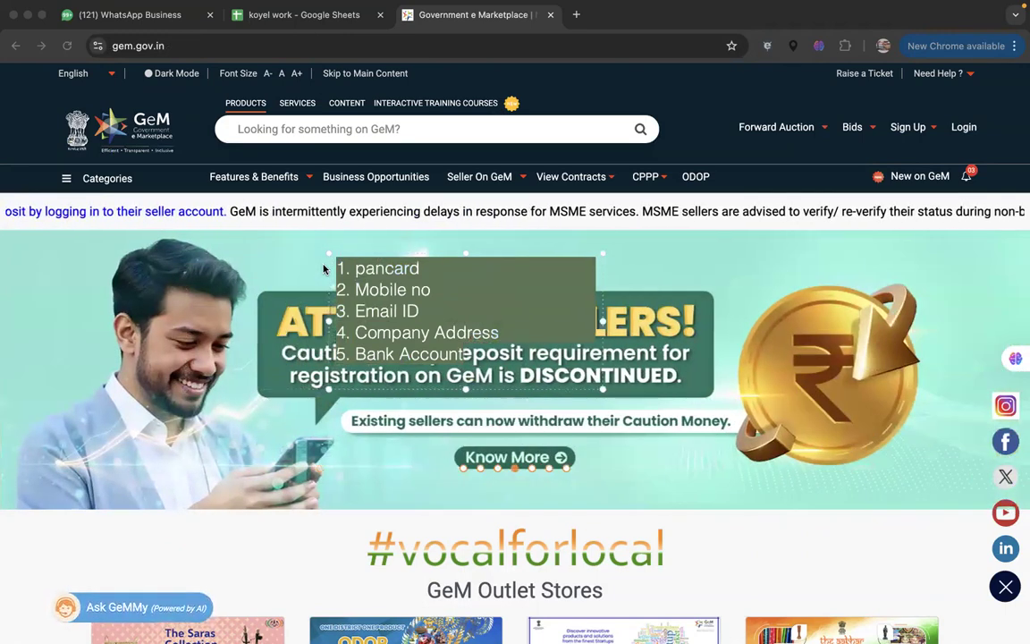
{"action": "left_click", "coordinate": [471, 351]}
{"action": "left_click_drag", "start_coordinate": [471, 350], "coordinate": [319, 261]}
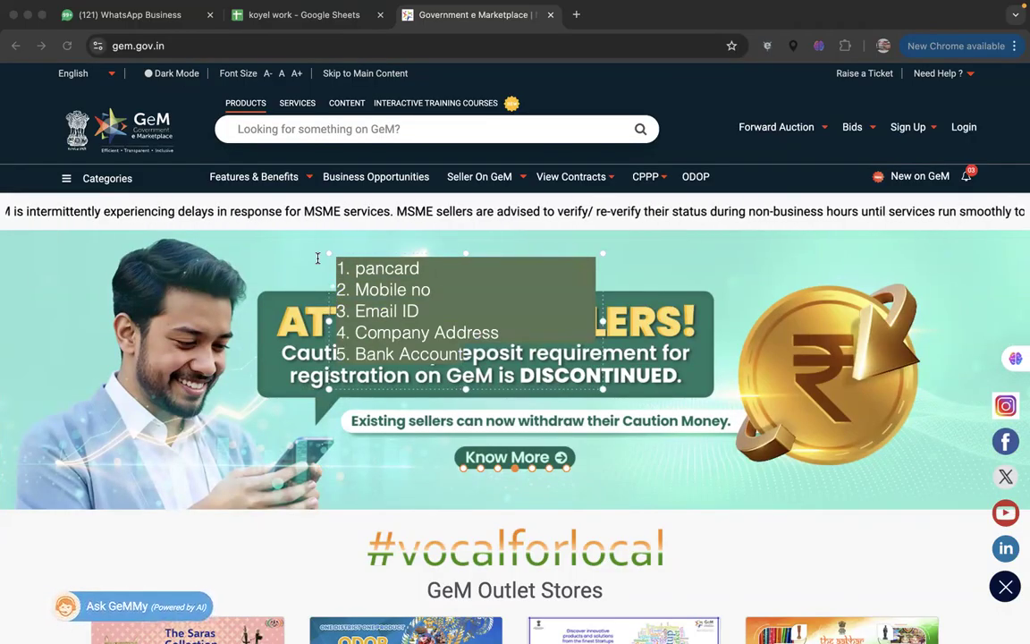
{"action": "left_click", "coordinate": [467, 363]}
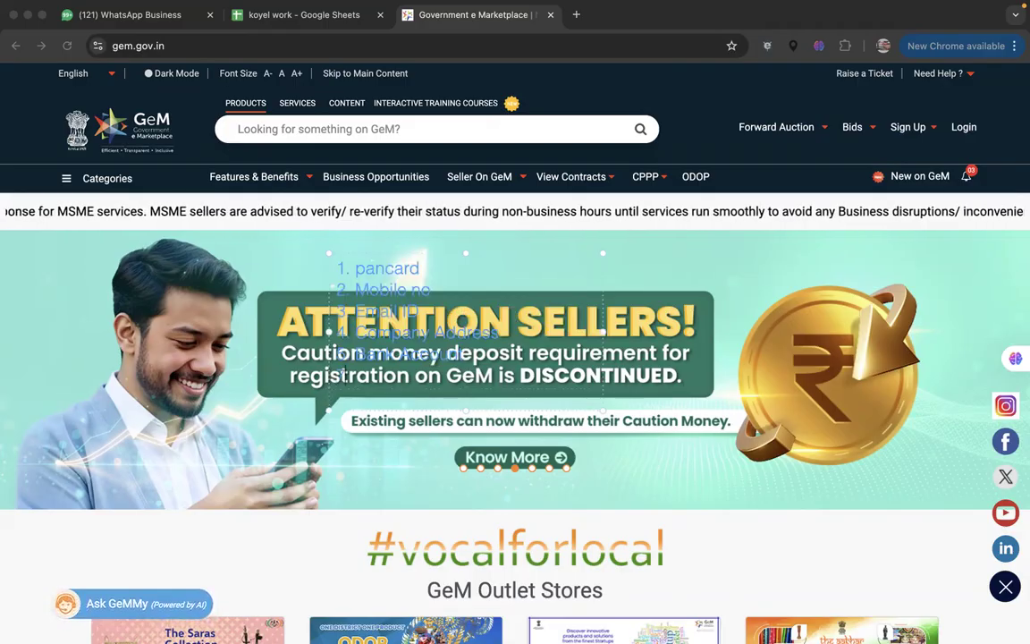
Add 'Company Name' and '8. Date of Inc' lines, then select the entire notes text.
{"action": "type", "text": "Company N"}
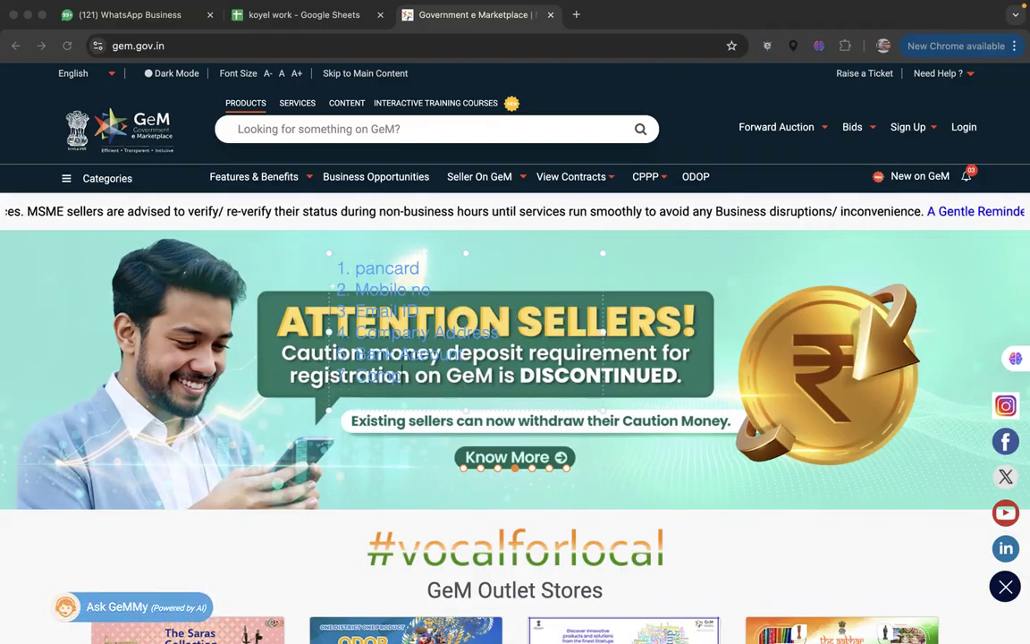
{"action": "type", "text": "ame"}
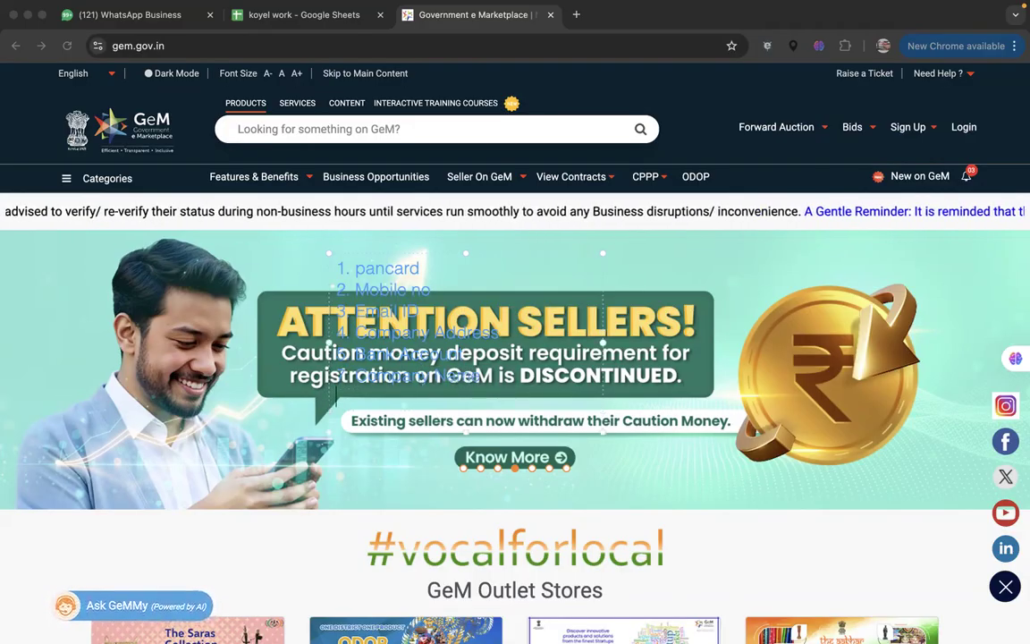
{"action": "key", "text": "Return"}
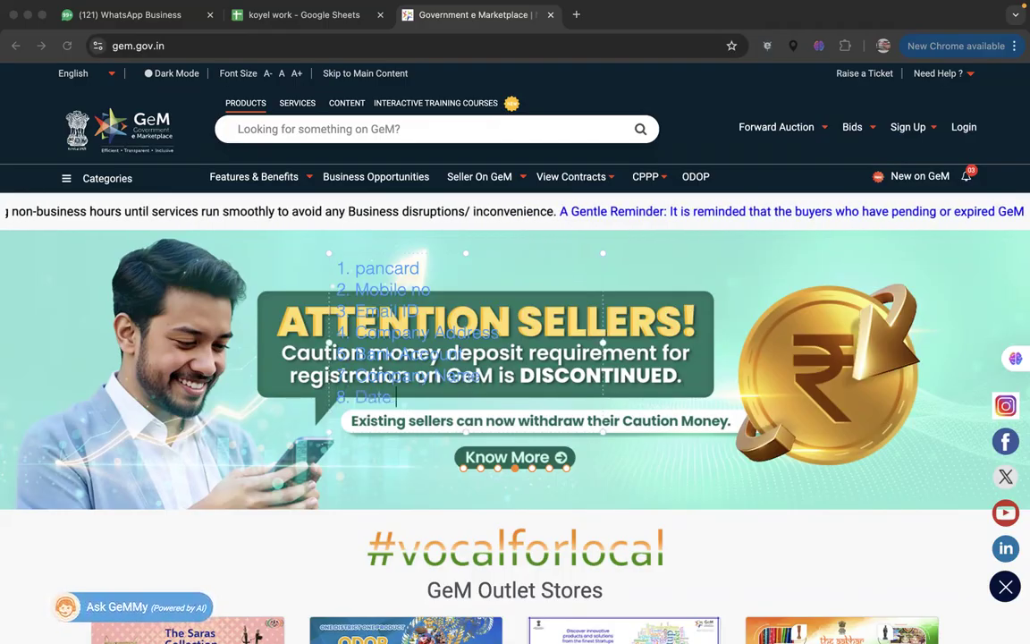
{"action": "type", "text": "8. Date of Incorporation"}
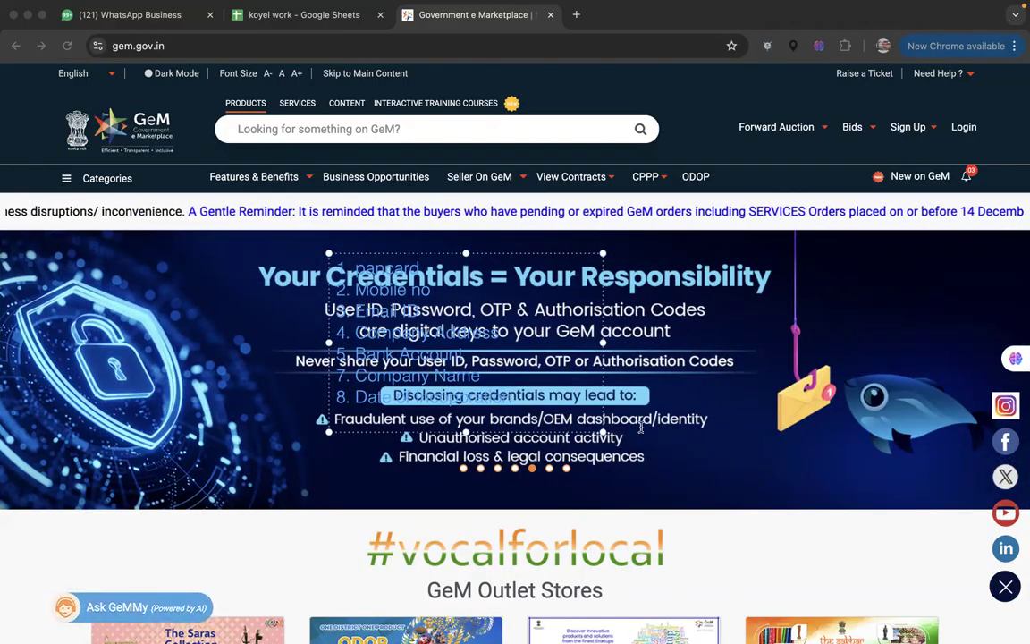
{"action": "mouse_move", "coordinate": [532, 396]}
{"action": "left_mouse_down"}
{"action": "mouse_move", "coordinate": [385, 368]}
{"action": "mouse_move", "coordinate": [264, 288]}
{"action": "mouse_move", "coordinate": [288, 270]}
{"action": "left_mouse_up"}
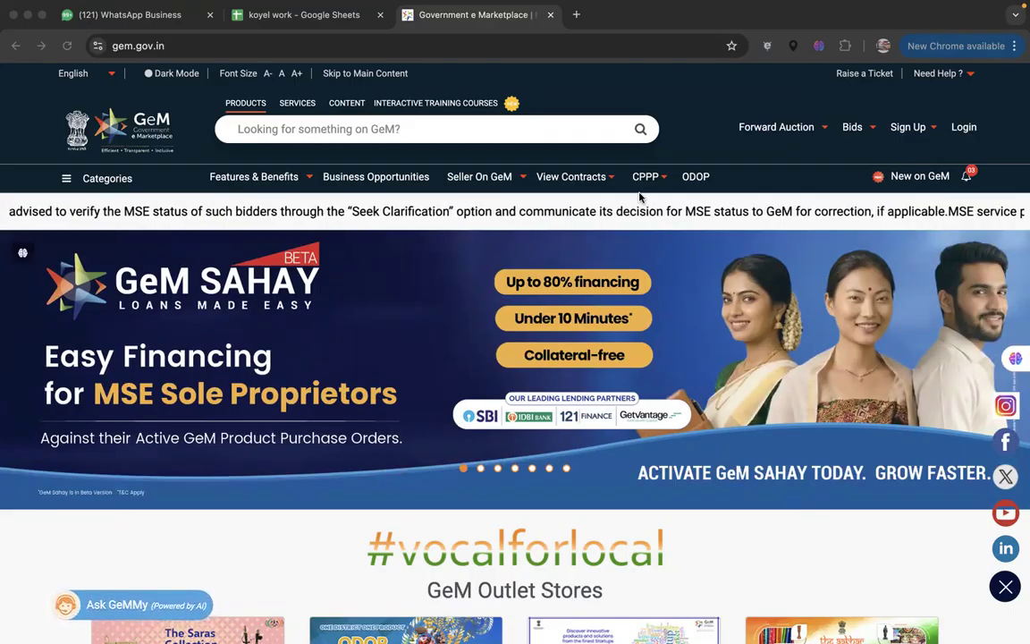
Close the WhatsApp Business browser tab.
{"action": "mouse_move", "coordinate": [642, 169]}
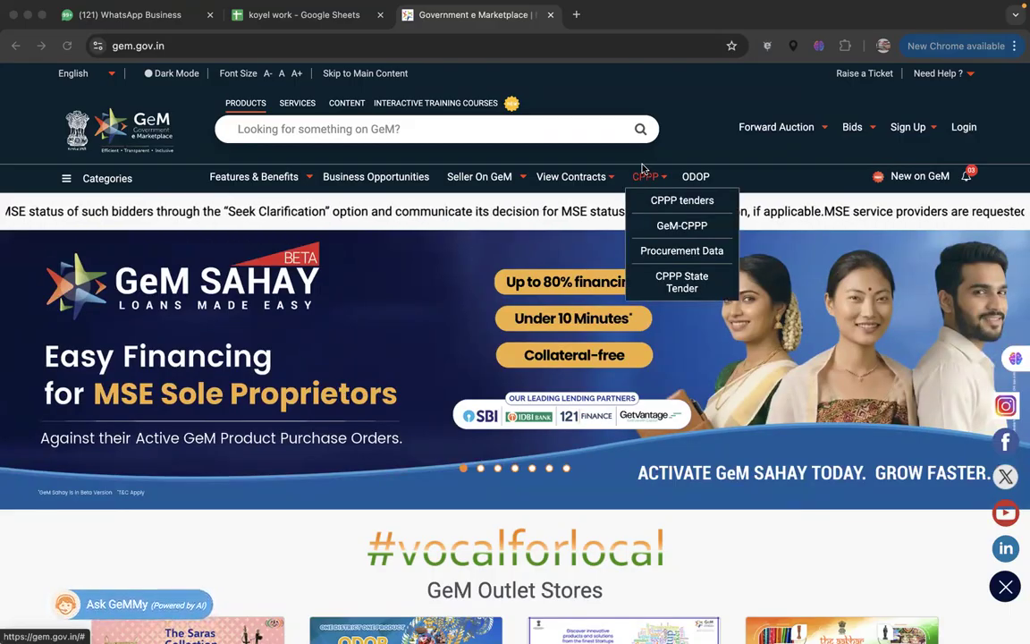
{"action": "left_click", "coordinate": [700, 143]}
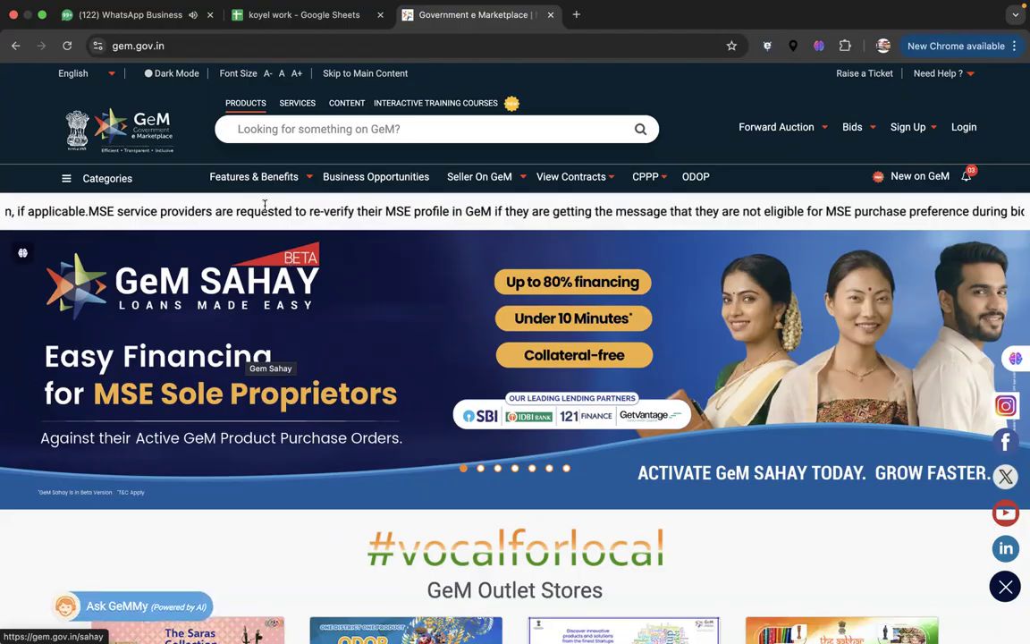
{"action": "left_click", "coordinate": [210, 15]}
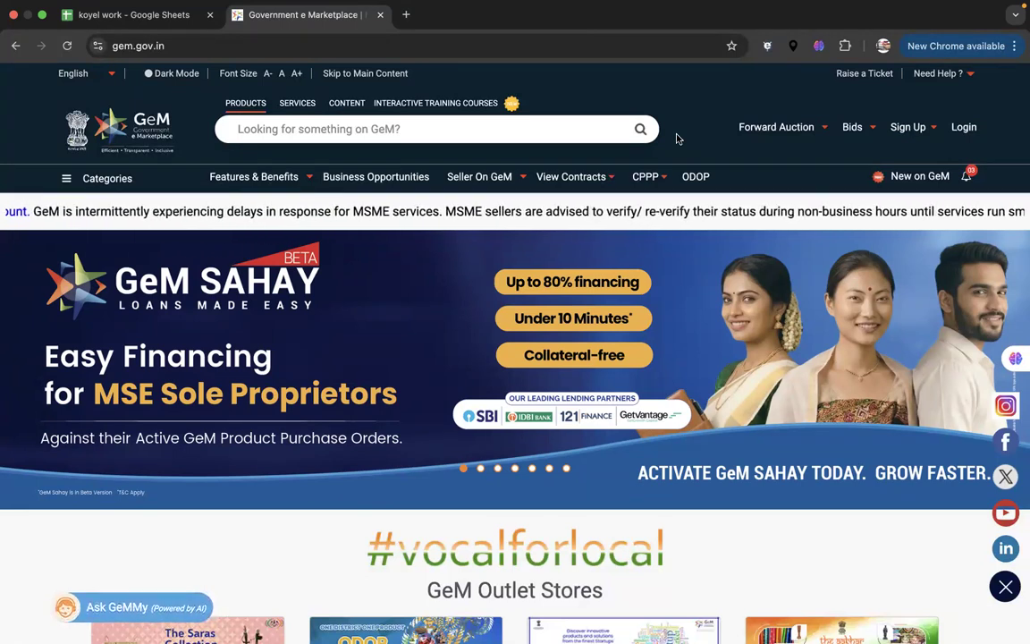
Reload gem.gov.in and choose Seller/Service Provider from the Sign Up menu.
{"action": "left_click", "coordinate": [935, 132]}
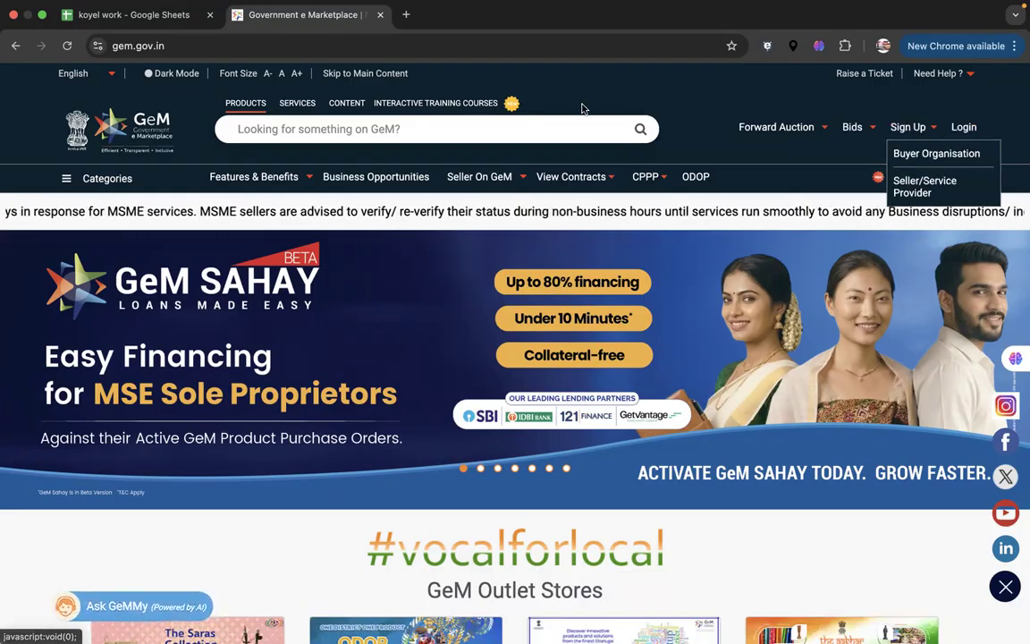
{"action": "left_click", "coordinate": [482, 43]}
{"action": "type", "text": "gem"}
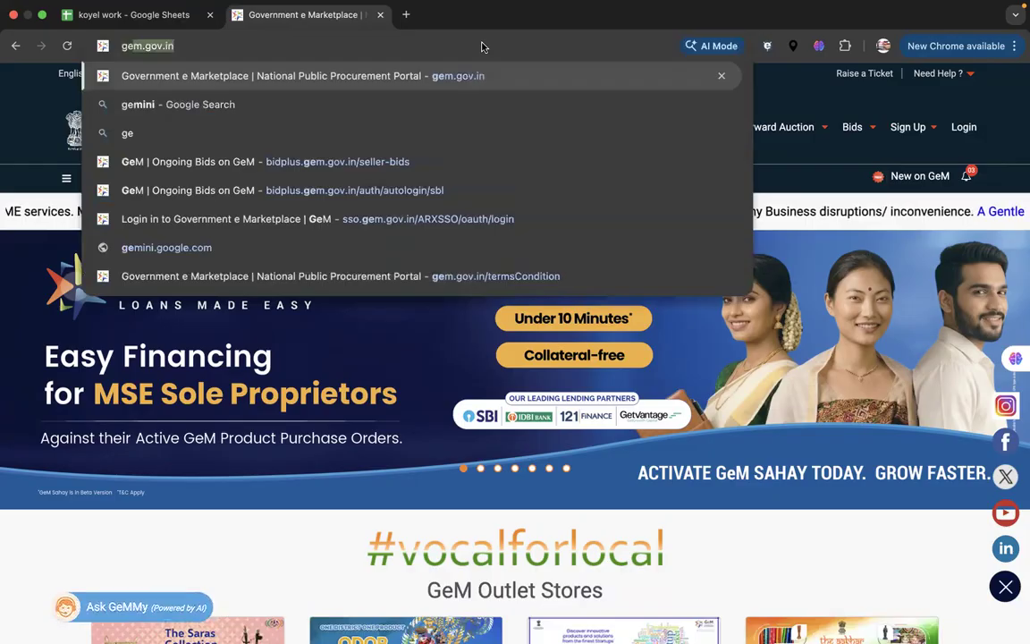
{"action": "key", "text": "Return"}
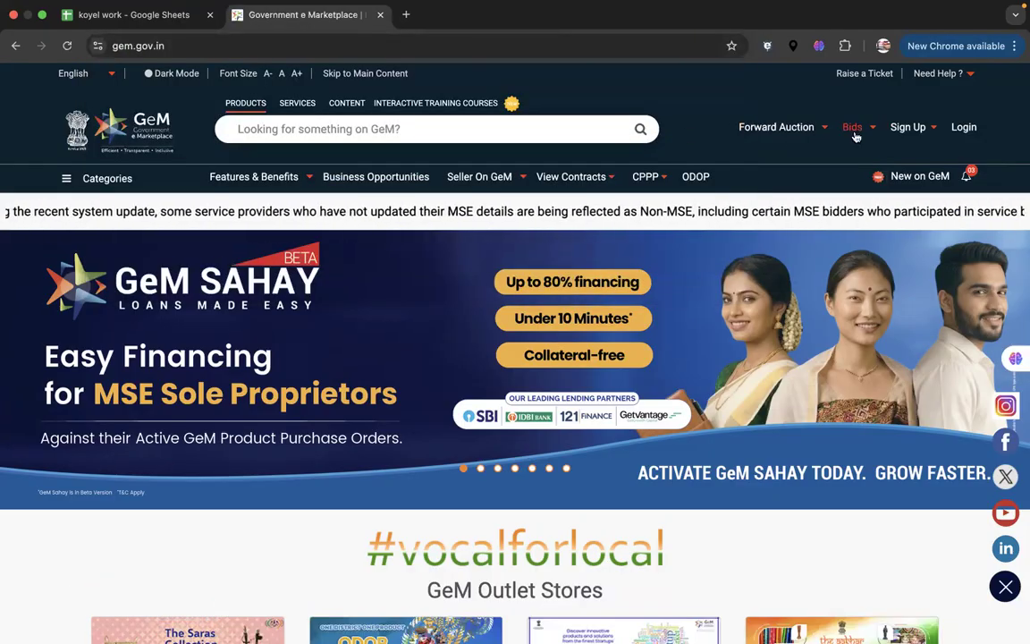
{"action": "mouse_move", "coordinate": [917, 128]}
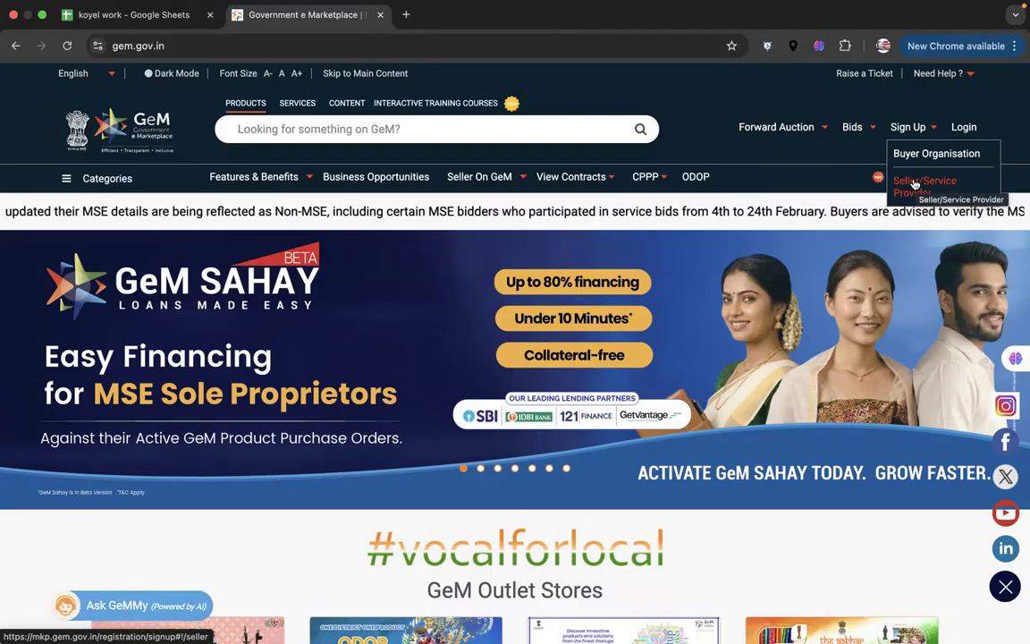
{"action": "left_click", "coordinate": [914, 183]}
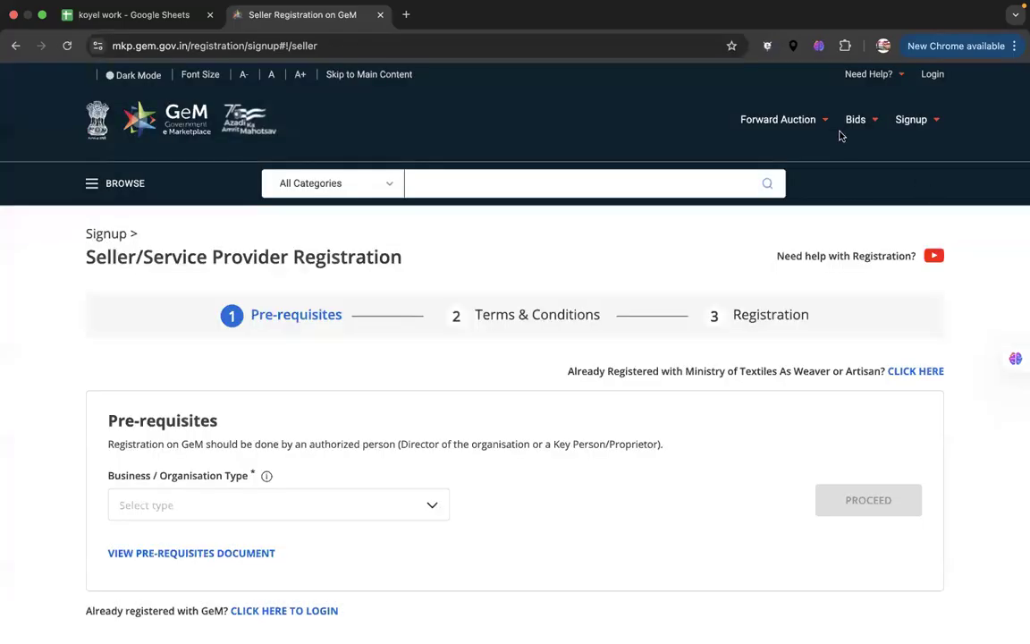
Highlight the Pre-requisites, Terms & Conditions and Registration step labels.
{"action": "mouse_move", "coordinate": [827, 148]}
{"action": "scroll", "coordinate": [624, 259], "scroll_direction": "down", "scroll_amount": 2}
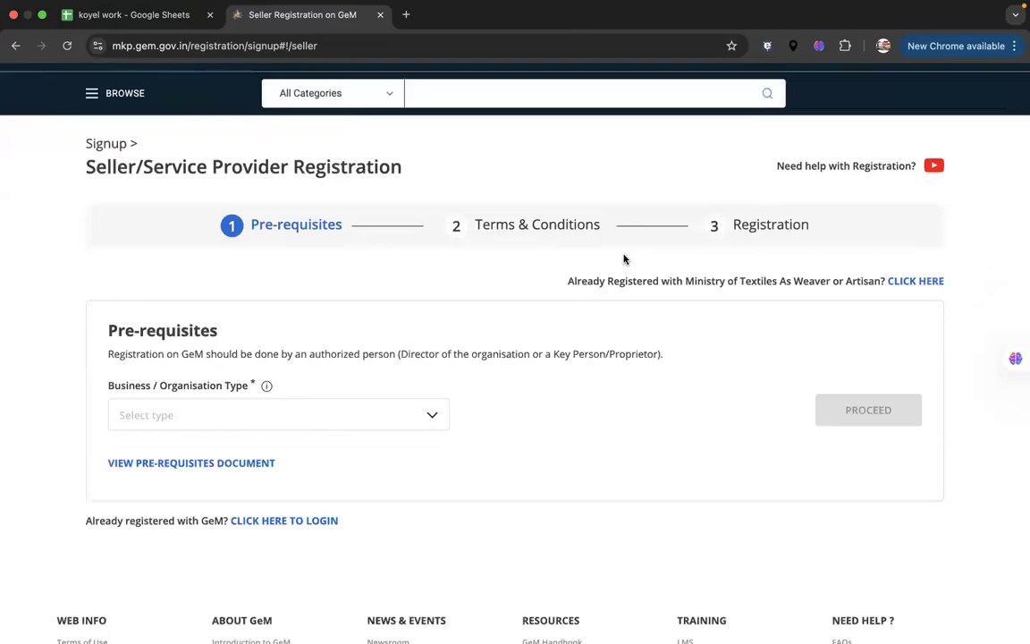
{"action": "scroll", "coordinate": [624, 260], "scroll_direction": "down", "scroll_amount": 1}
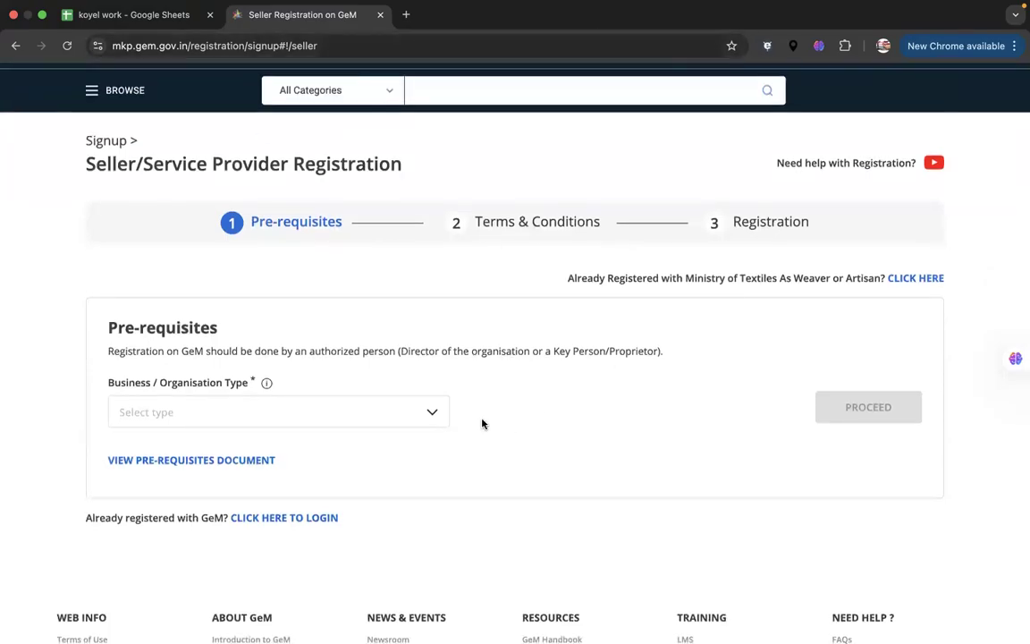
{"action": "left_click_drag", "start_coordinate": [247, 221], "coordinate": [348, 226]}
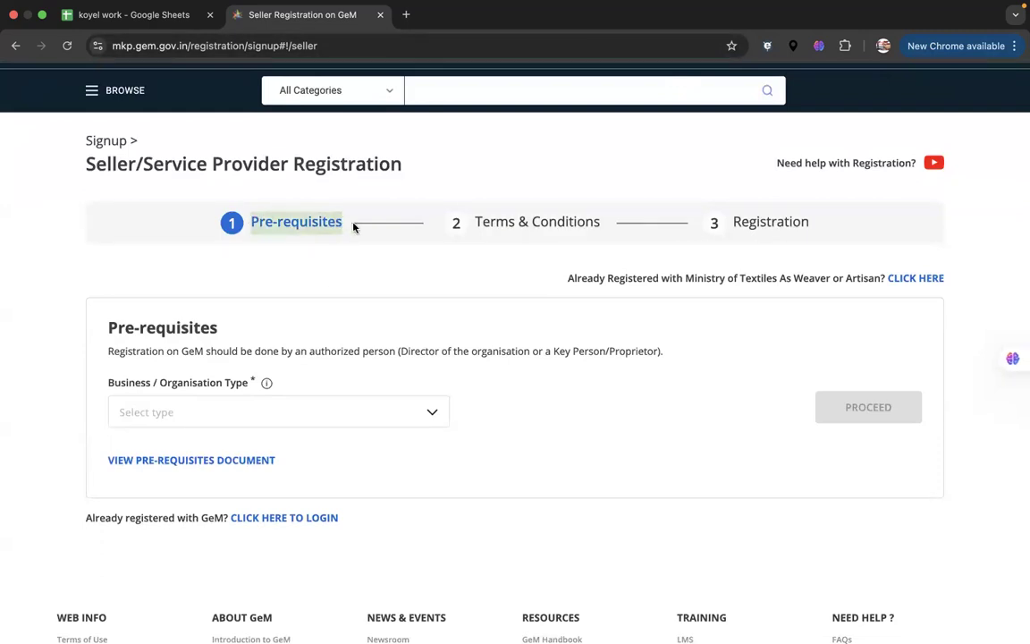
{"action": "left_click_drag", "start_coordinate": [474, 225], "coordinate": [604, 229]}
{"action": "left_click_drag", "start_coordinate": [726, 222], "coordinate": [245, 221]}
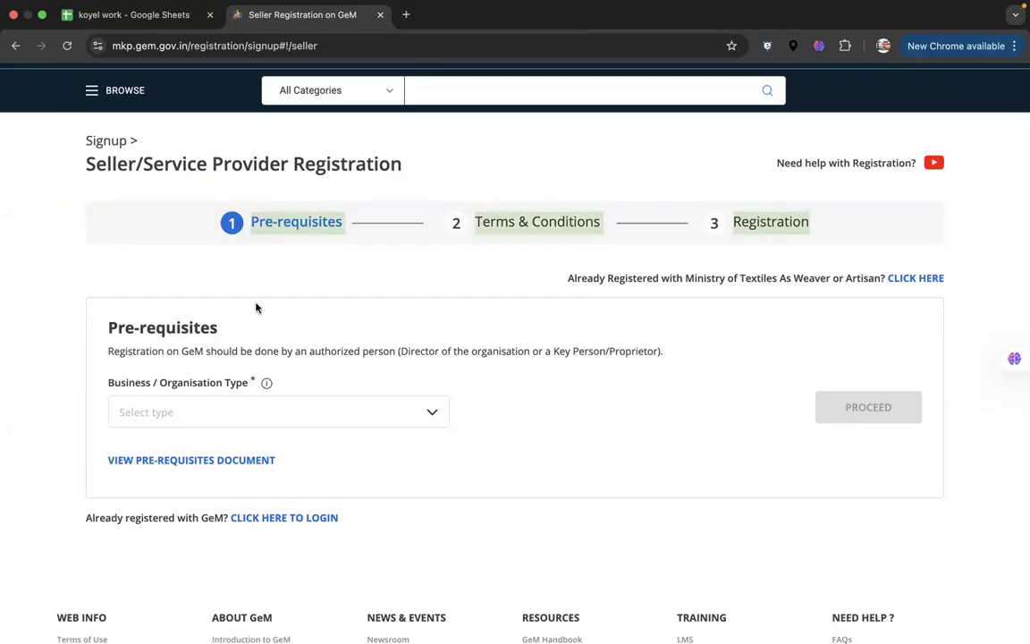
Highlight the Business / Organisation Type field label.
{"action": "scroll", "coordinate": [251, 306], "scroll_direction": "down", "scroll_amount": 1}
{"action": "left_click_drag", "start_coordinate": [104, 302], "coordinate": [258, 299]}
{"action": "scroll", "coordinate": [336, 335], "scroll_direction": "down", "scroll_amount": 3}
{"action": "left_click_drag", "start_coordinate": [104, 265], "coordinate": [247, 265]}
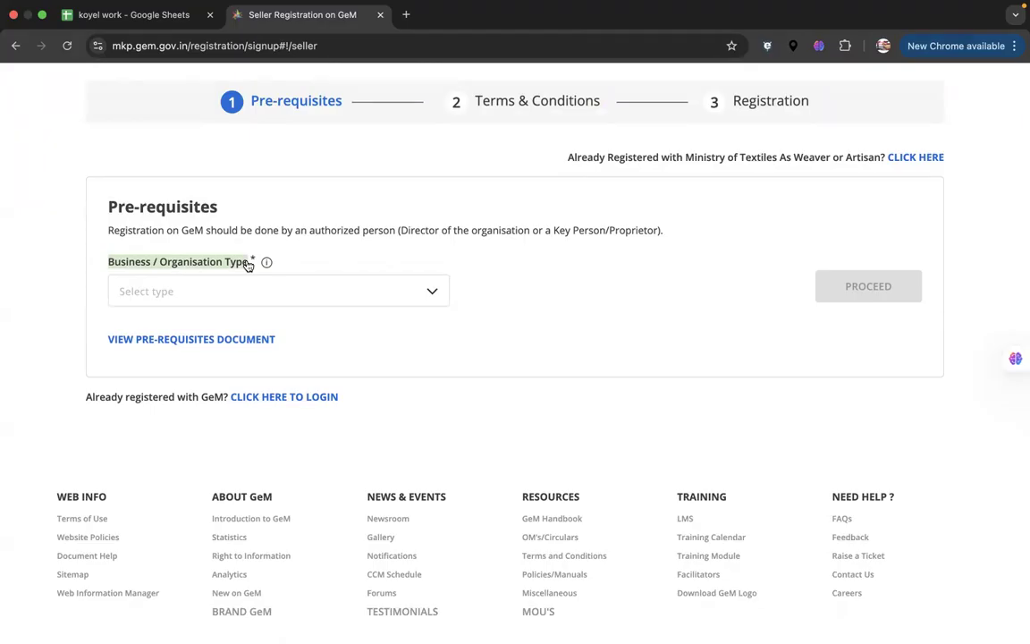
{"action": "left_click", "coordinate": [381, 291]}
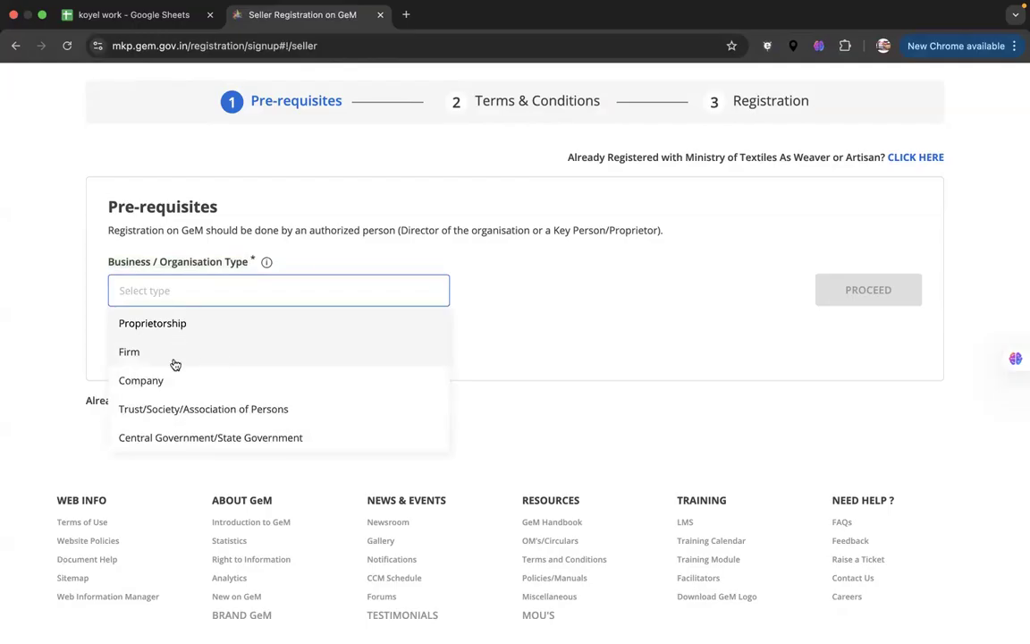
{"action": "left_click", "coordinate": [164, 331]}
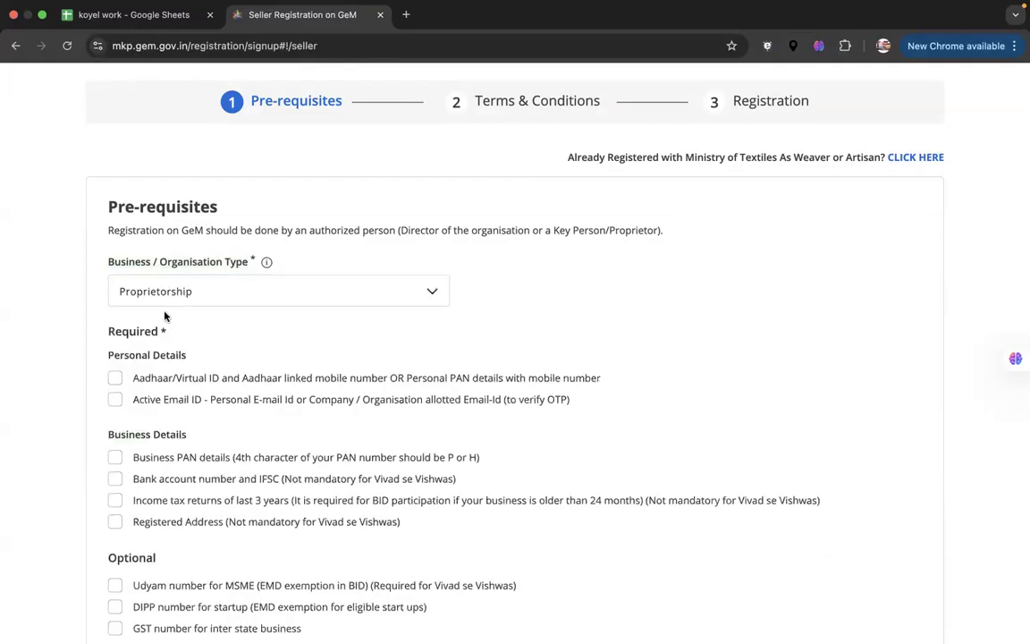
{"action": "left_click", "coordinate": [303, 287]}
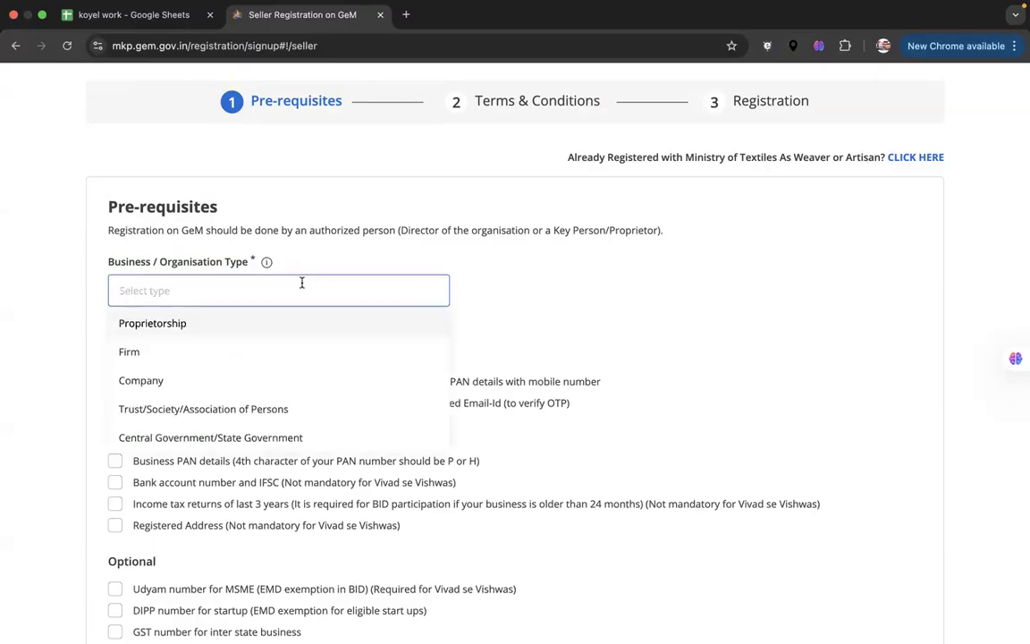
{"action": "left_click", "coordinate": [191, 322]}
{"action": "left_click", "coordinate": [193, 299]}
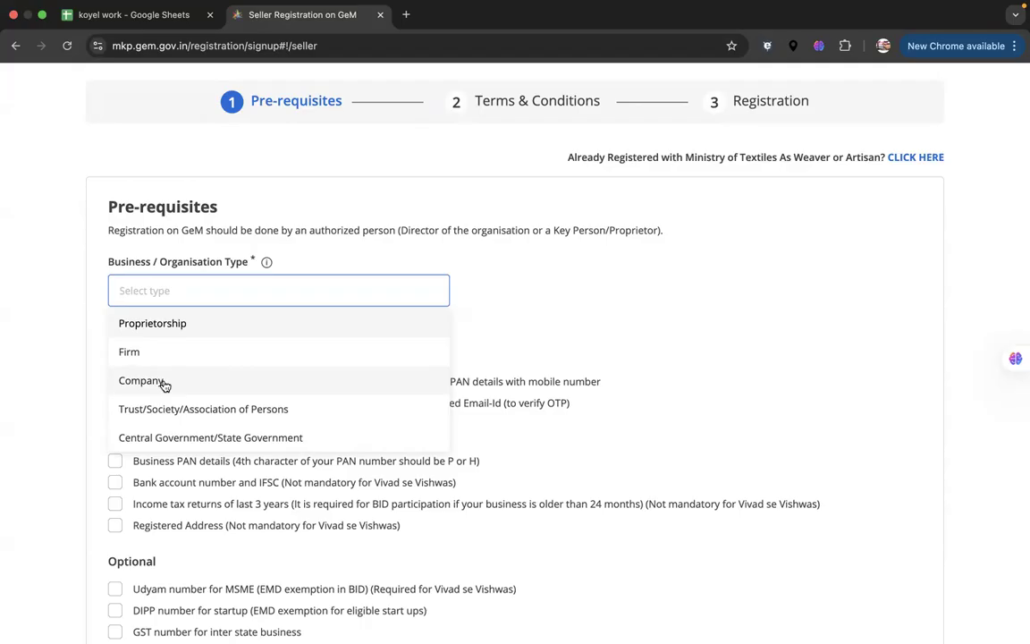
Keep Proprietorship as the business type and select the Personal Details heading.
{"action": "left_click", "coordinate": [130, 323]}
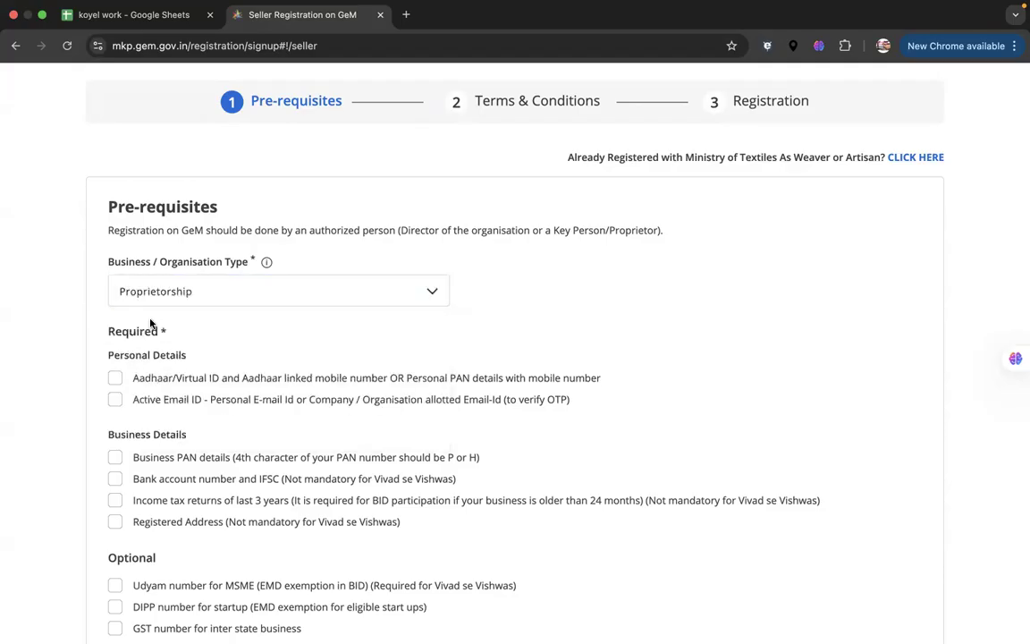
{"action": "scroll", "coordinate": [225, 322], "scroll_direction": "down", "scroll_amount": 1}
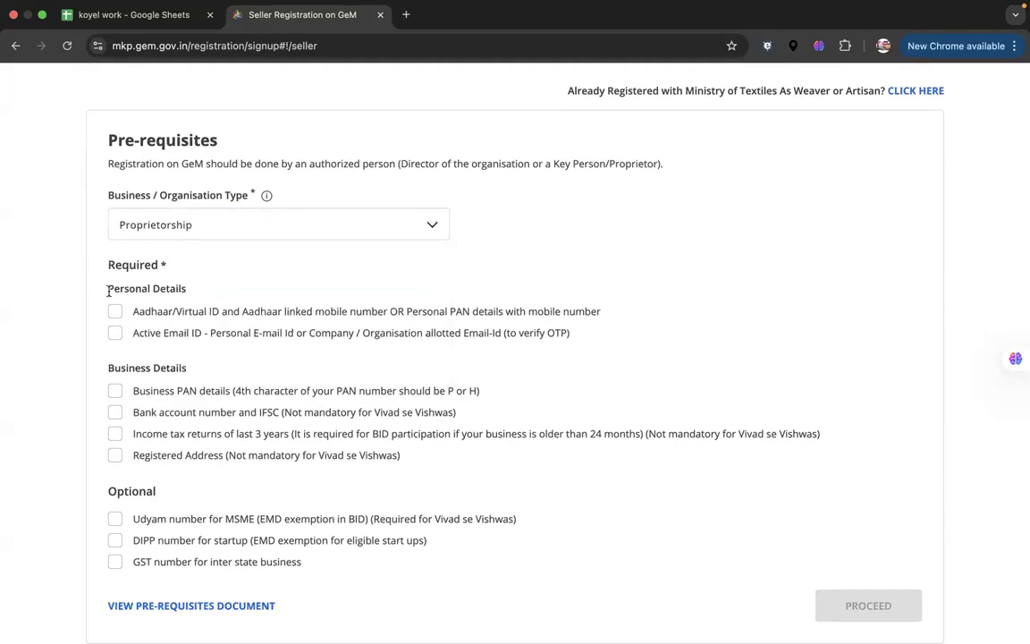
{"action": "mouse_move", "coordinate": [107, 288]}
{"action": "left_mouse_down"}
{"action": "mouse_move", "coordinate": [189, 289]}
{"action": "mouse_move", "coordinate": [105, 290]}
{"action": "left_mouse_up"}
{"action": "double_click", "coordinate": [173, 288]}
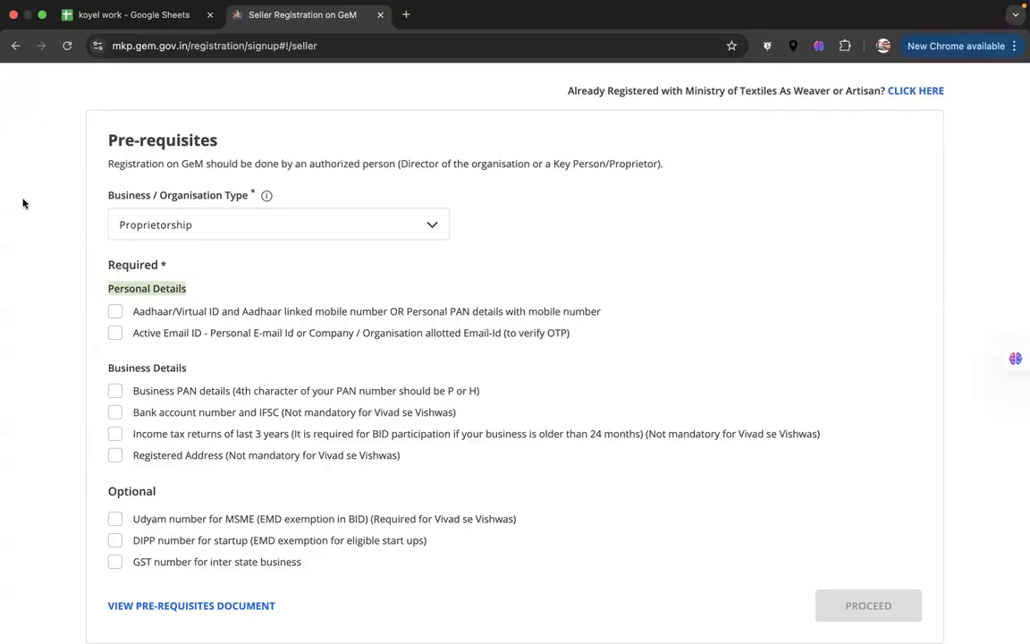
Mark up the Aadhaar/Virtual ID, Aadhaar-linked mobile, Personal PAN and Active Email ID requirements.
{"action": "key", "text": "super+shift+4"}
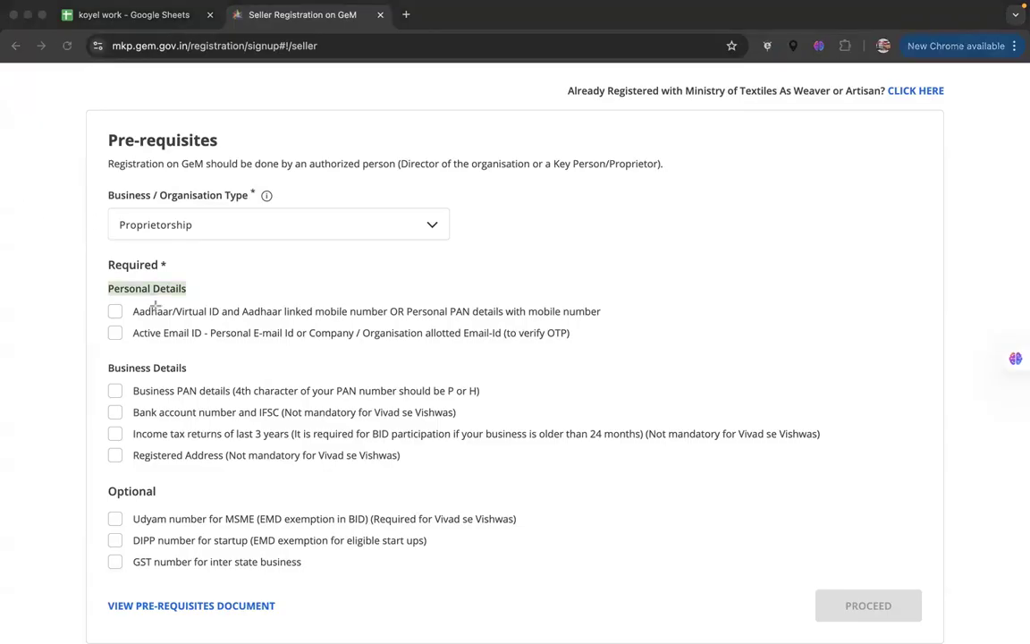
{"action": "left_click_drag", "start_coordinate": [135, 315], "coordinate": [217, 319]}
{"action": "left_click_drag", "start_coordinate": [239, 303], "coordinate": [393, 321]}
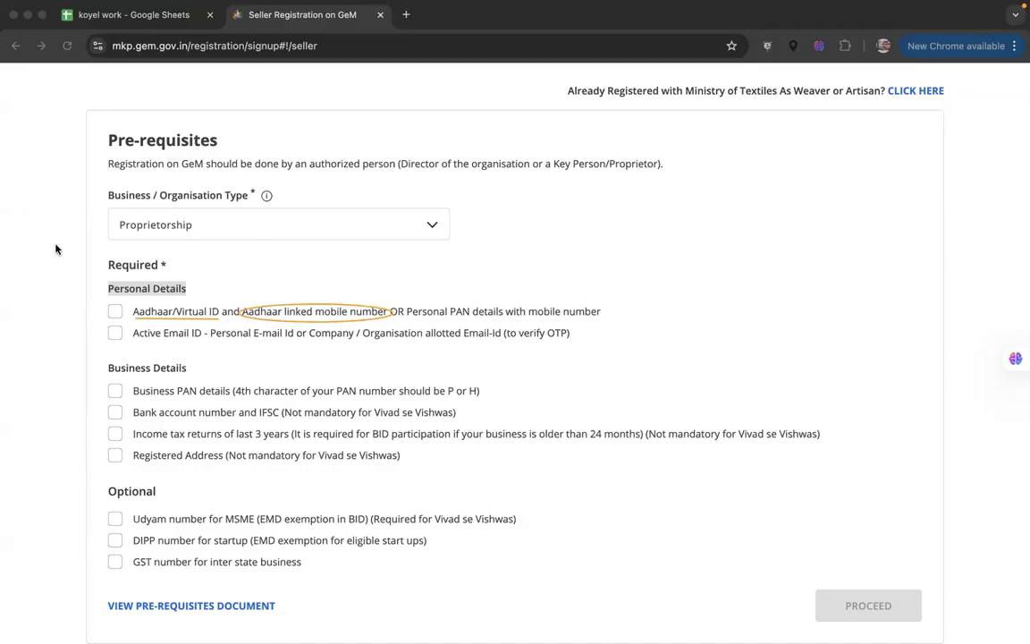
{"action": "left_click_drag", "start_coordinate": [412, 319], "coordinate": [478, 320]}
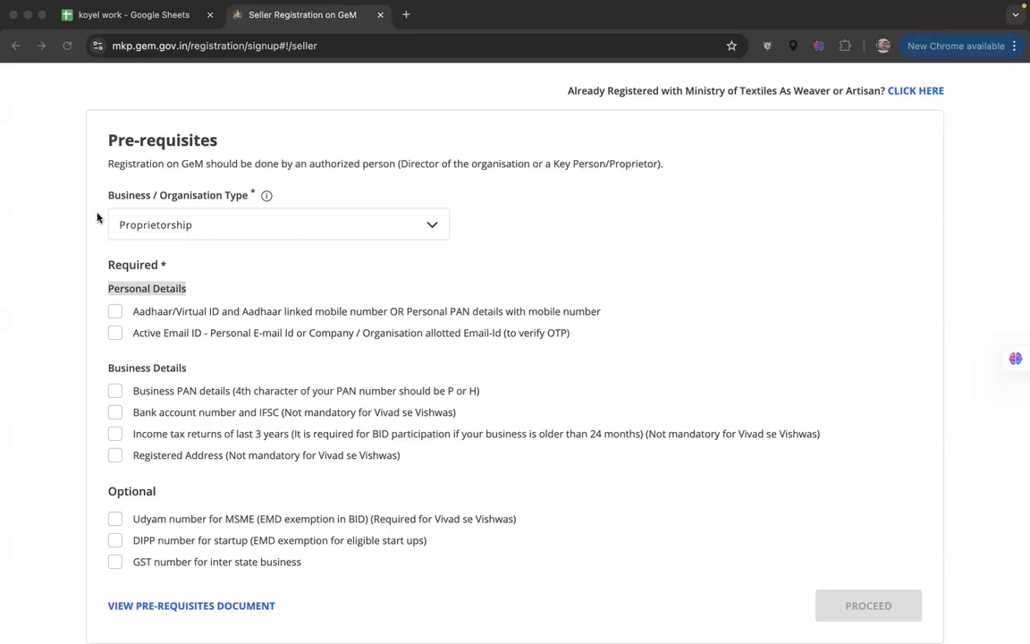
{"action": "left_click_drag", "start_coordinate": [134, 340], "coordinate": [587, 344]}
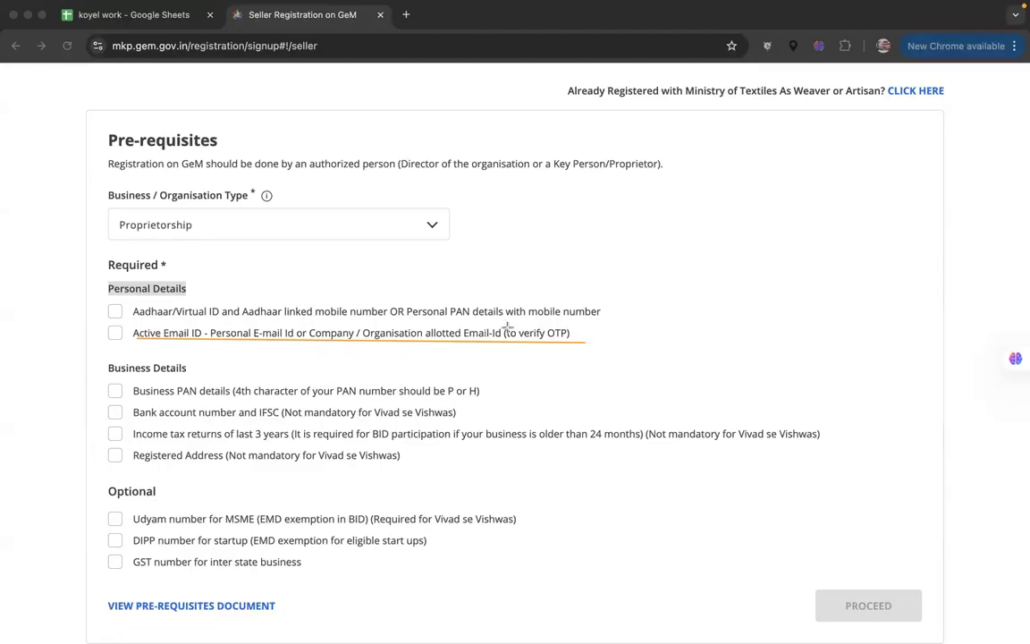
Clear old markup, underline Business PAN, bank/IFSC and income tax items, circle '24 months' with arrow.
{"action": "left_click_drag", "start_coordinate": [498, 323], "coordinate": [503, 327]}
{"action": "left_click", "coordinate": [74, 420]}
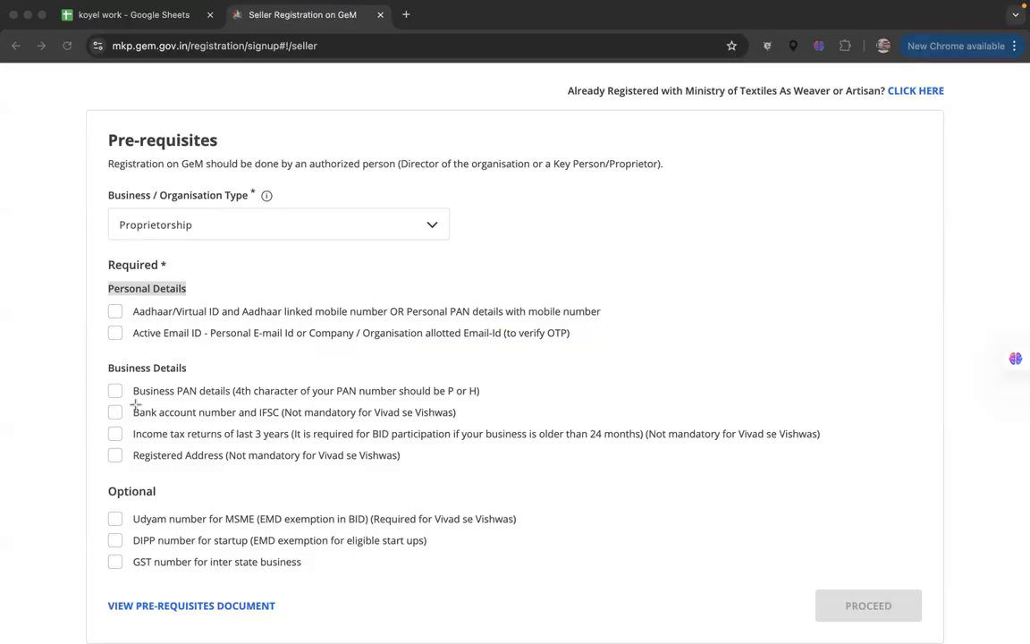
{"action": "left_click_drag", "start_coordinate": [131, 400], "coordinate": [235, 398]}
{"action": "left_click_drag", "start_coordinate": [133, 419], "coordinate": [301, 419]}
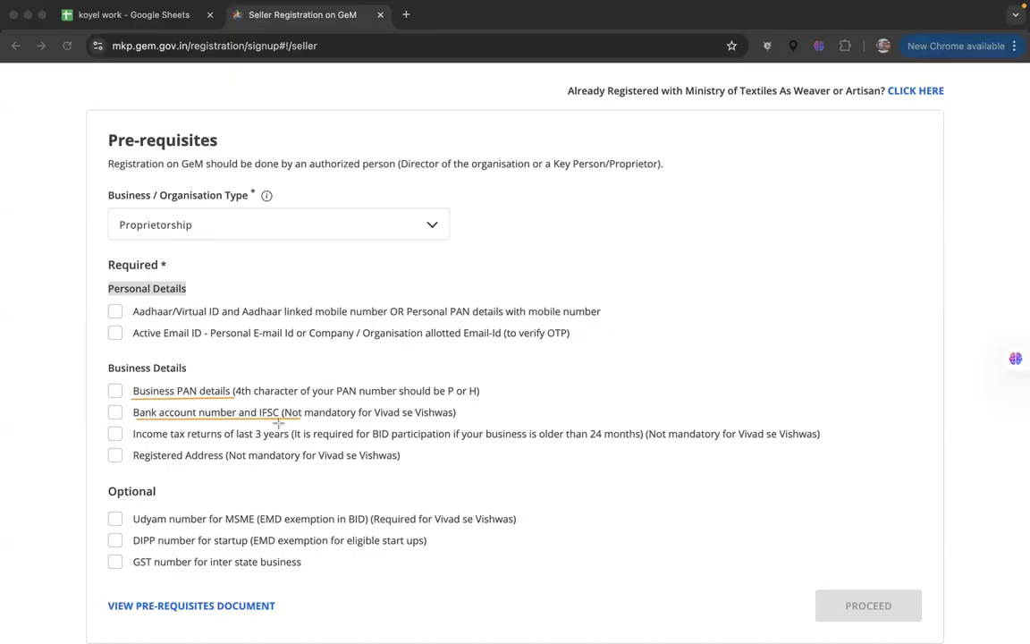
{"action": "left_click_drag", "start_coordinate": [133, 440], "coordinate": [292, 443]}
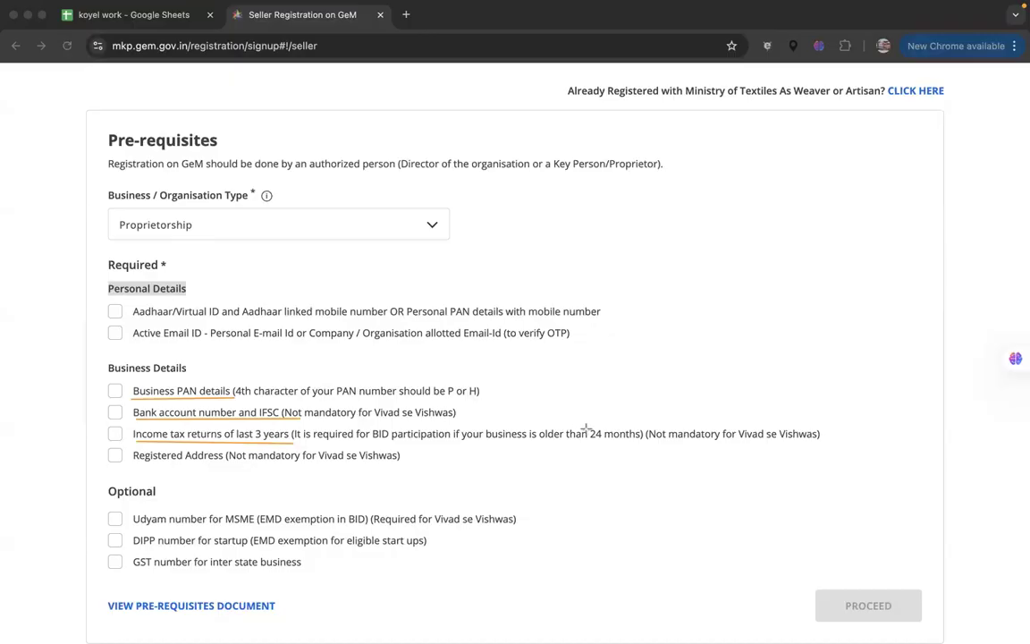
{"action": "mouse_move", "coordinate": [584, 418]}
{"action": "left_mouse_down"}
{"action": "mouse_move", "coordinate": [625, 454]}
{"action": "mouse_move", "coordinate": [645, 451]}
{"action": "left_mouse_up"}
{"action": "left_click_drag", "start_coordinate": [627, 417], "coordinate": [735, 340]}
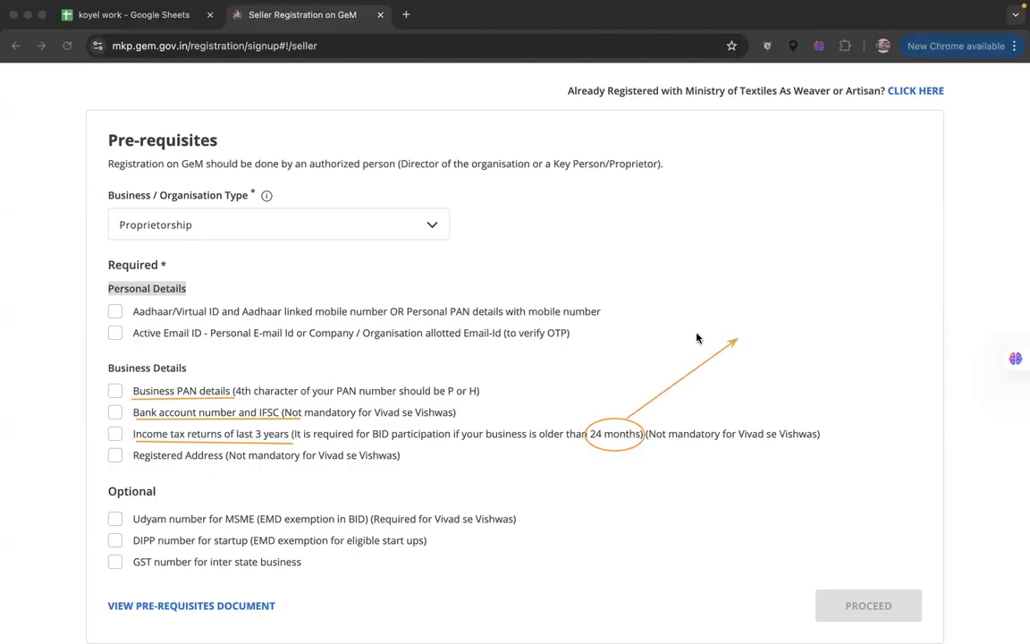
Add a 'date of icorporation' text note at the arrow tip.
{"action": "left_click", "coordinate": [748, 336]}
{"action": "type", "text": "da"}
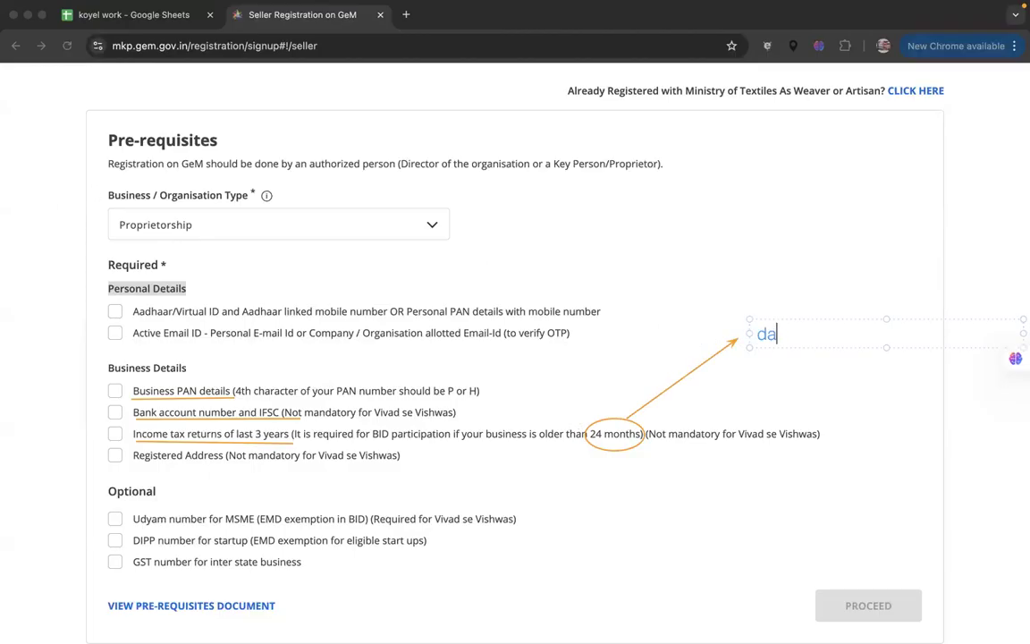
{"action": "type", "text": "te of icorporati"}
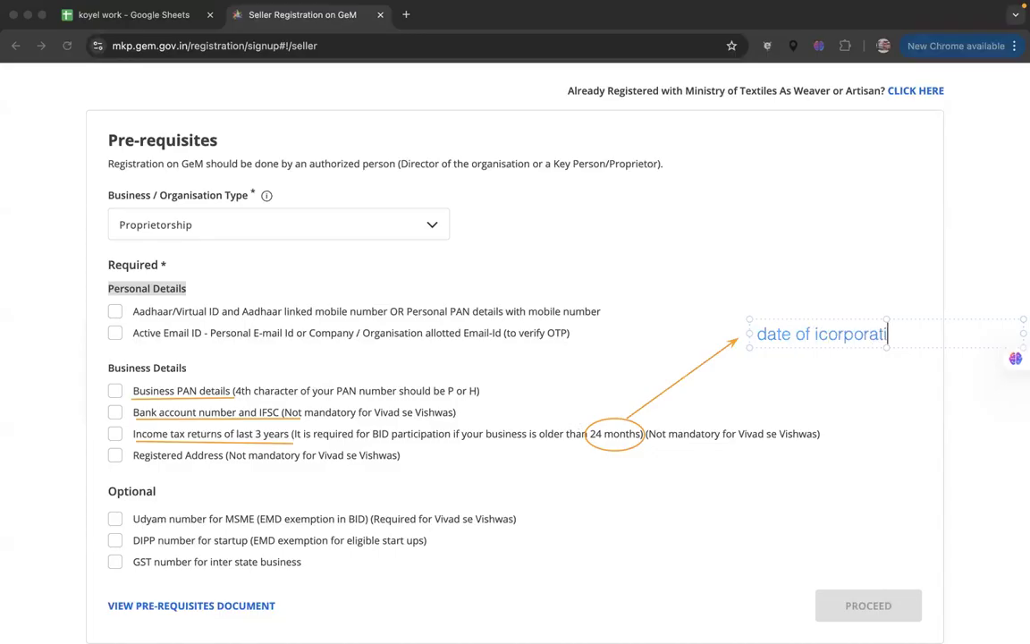
{"action": "type", "text": "on"}
{"action": "left_click", "coordinate": [759, 373]}
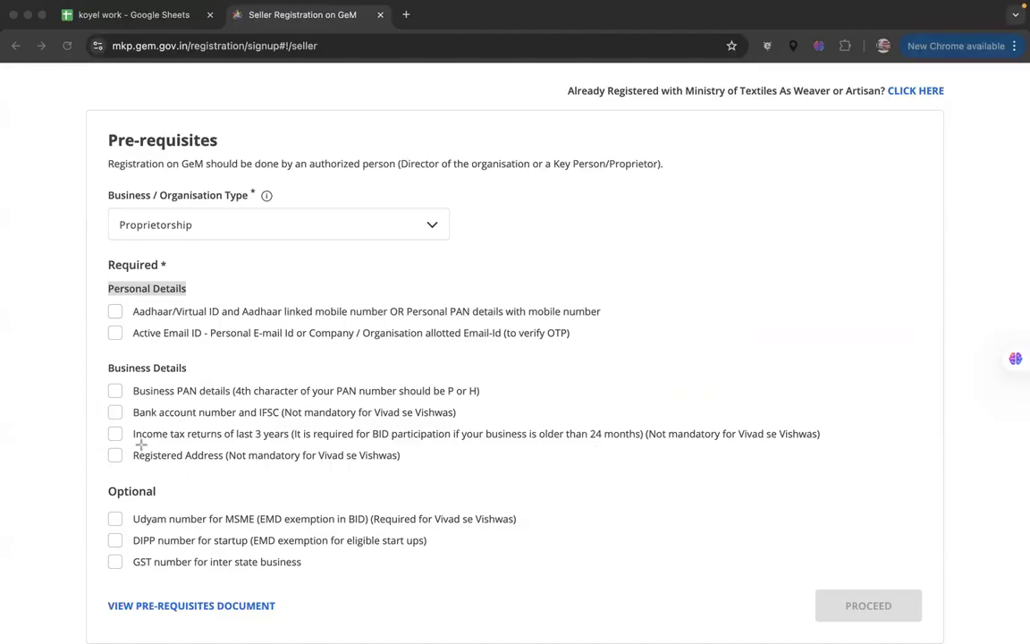
Mark up Registered Address, Optional heading, Udyam/MSME, DIPP startup, EMD exemption and GST items.
{"action": "left_click_drag", "start_coordinate": [133, 462], "coordinate": [240, 462]}
{"action": "left_click_drag", "start_coordinate": [98, 479], "coordinate": [176, 504]}
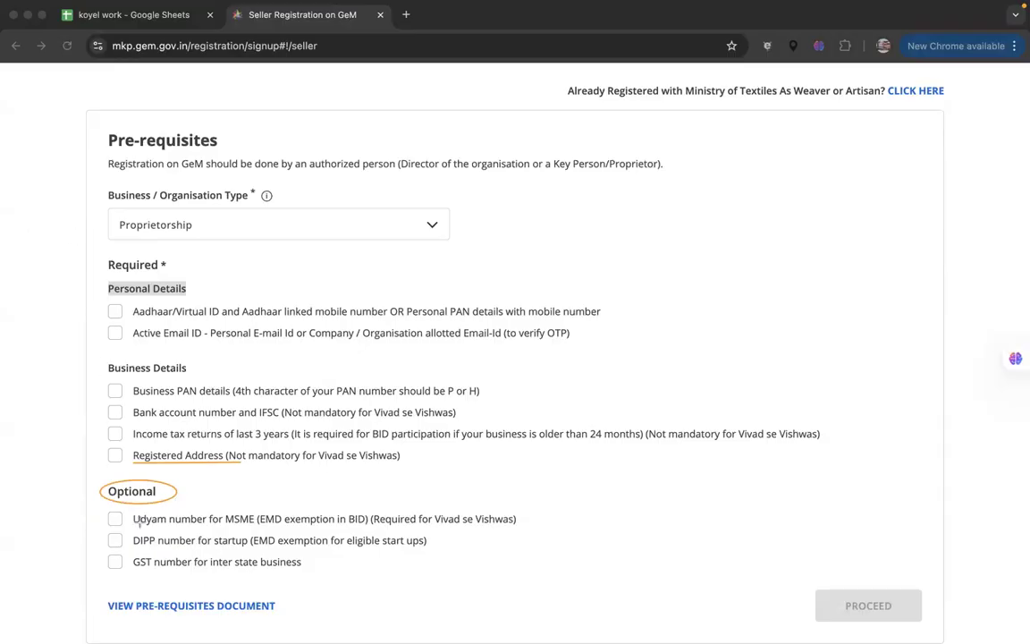
{"action": "left_click_drag", "start_coordinate": [133, 527], "coordinate": [245, 527]}
{"action": "left_click_drag", "start_coordinate": [261, 526], "coordinate": [363, 525]}
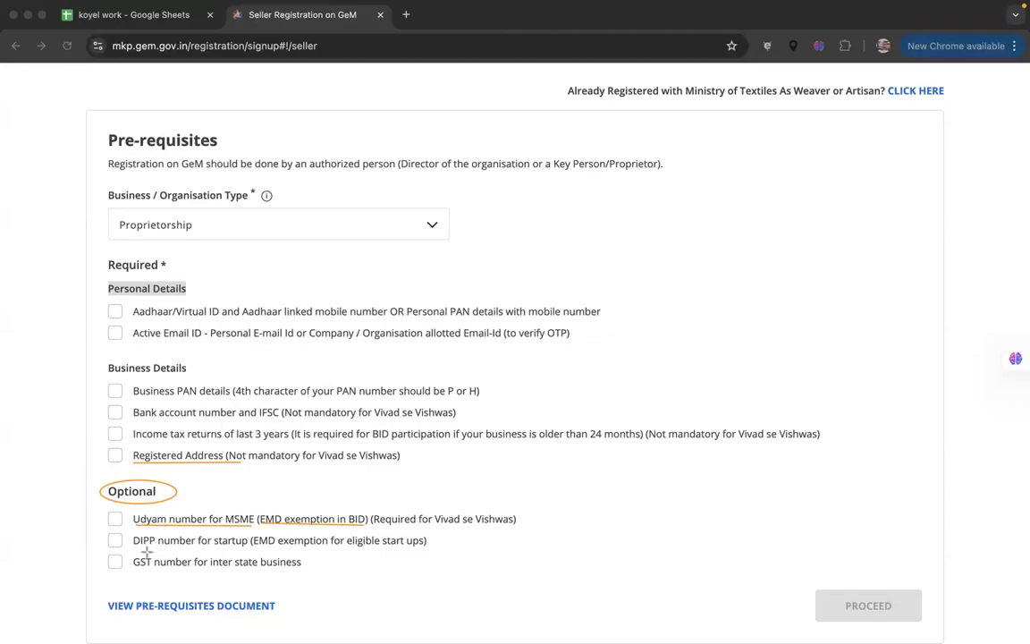
{"action": "left_click_drag", "start_coordinate": [136, 547], "coordinate": [247, 548]}
{"action": "left_click_drag", "start_coordinate": [254, 548], "coordinate": [356, 548]}
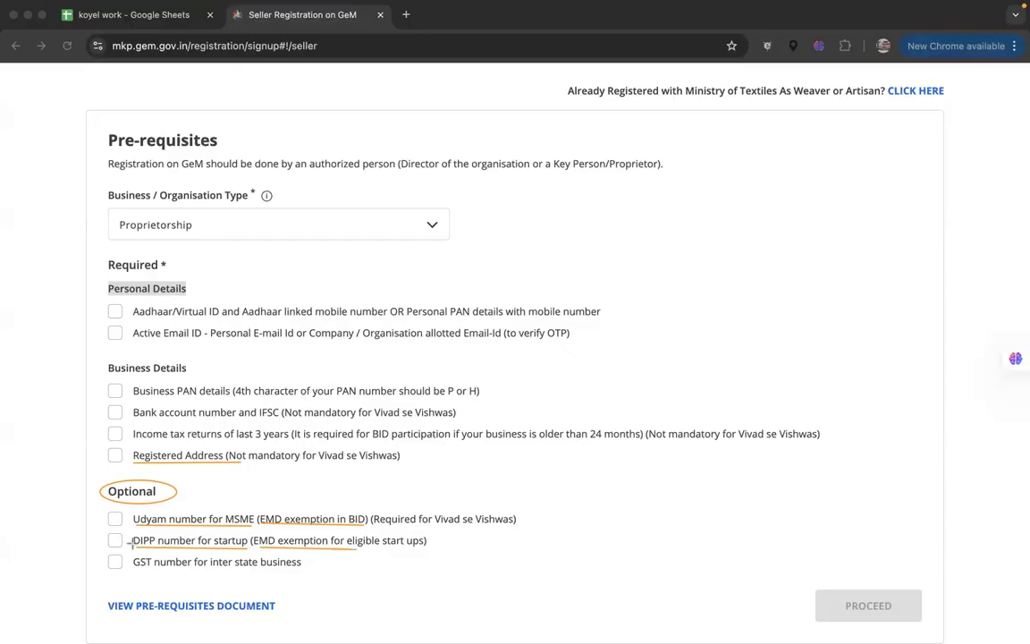
{"action": "left_click_drag", "start_coordinate": [133, 572], "coordinate": [297, 573]}
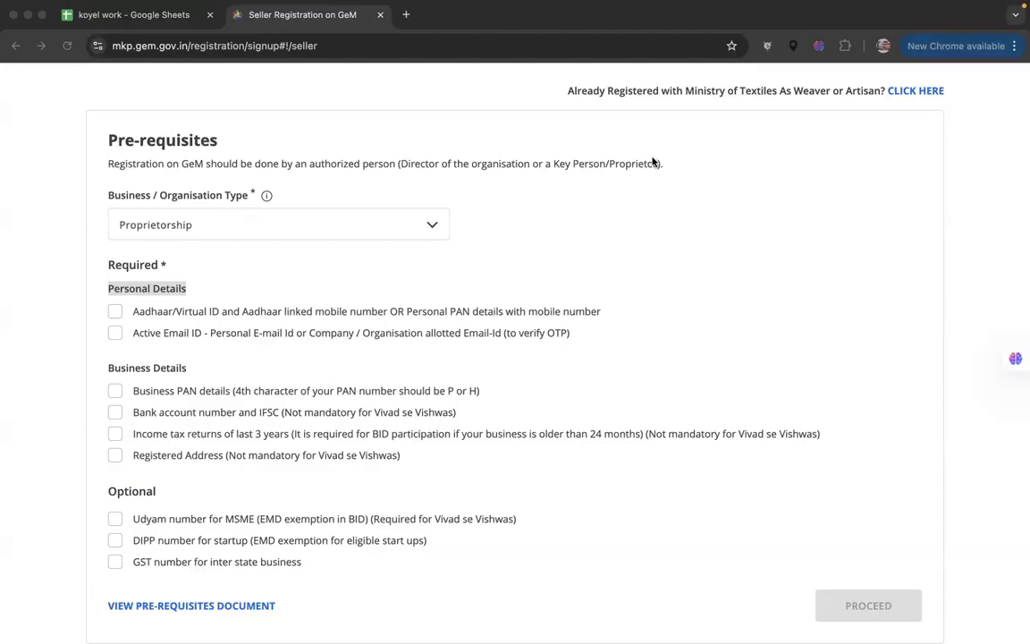
Tick Aadhaar/PAN, email, Business PAN, bank/IFSC, income tax and address items, then proceed.
{"action": "scroll", "coordinate": [635, 336], "scroll_direction": "down", "scroll_amount": 2}
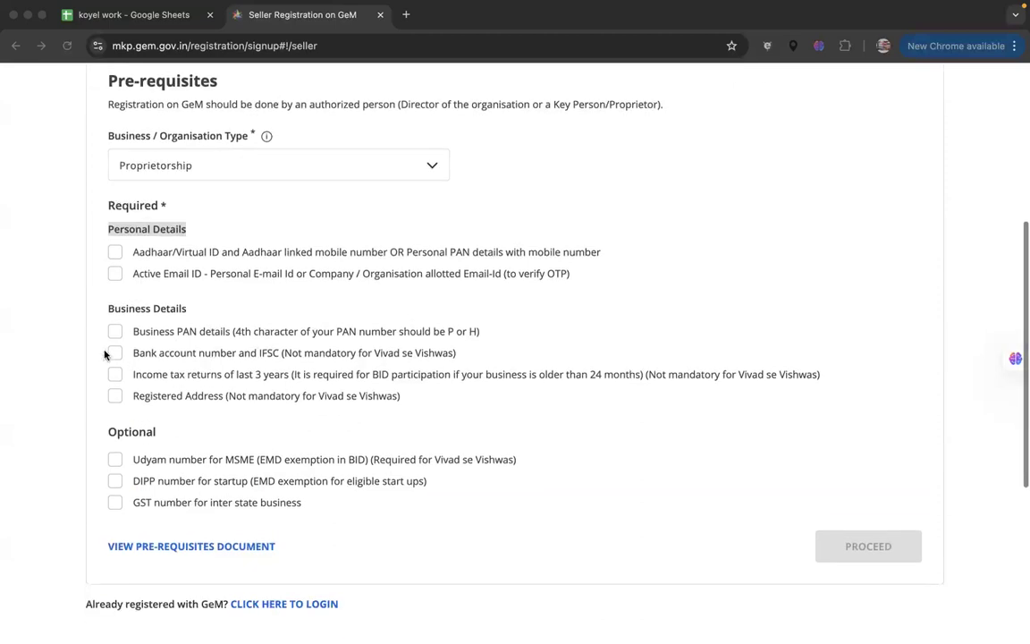
{"action": "left_click", "coordinate": [116, 249]}
{"action": "left_click", "coordinate": [116, 256]}
{"action": "left_click", "coordinate": [116, 257]}
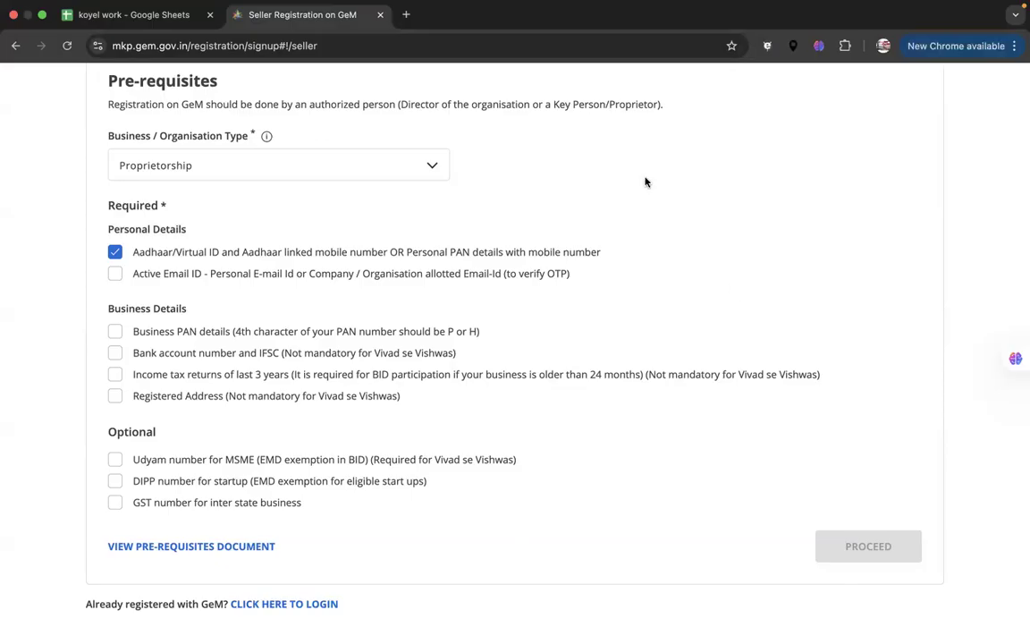
{"action": "left_click", "coordinate": [115, 273]}
{"action": "left_click", "coordinate": [115, 331]}
{"action": "left_click", "coordinate": [114, 352]}
{"action": "left_click", "coordinate": [115, 375]}
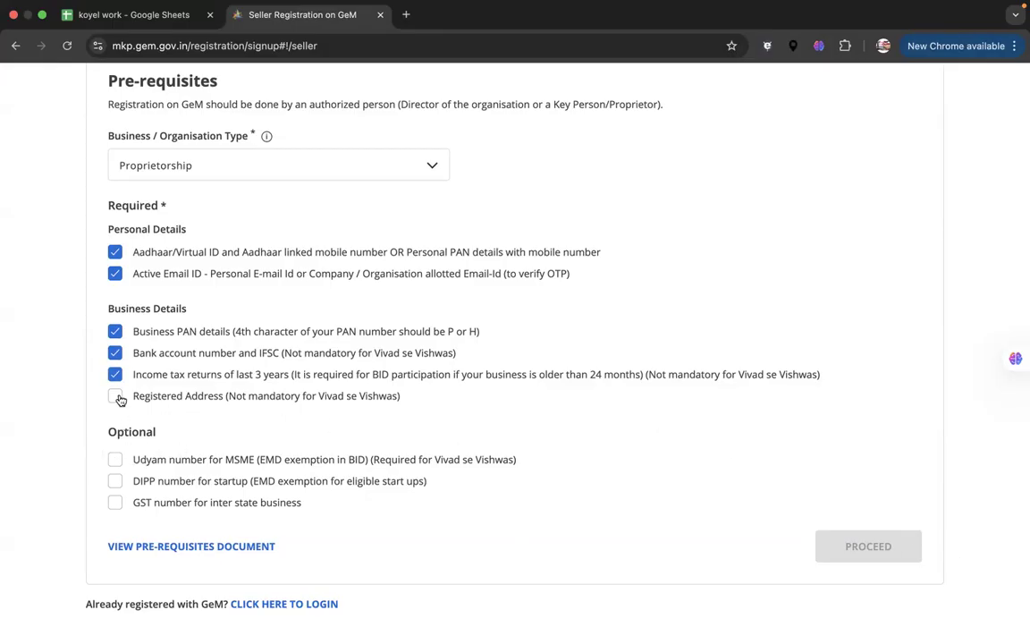
{"action": "left_click", "coordinate": [116, 397]}
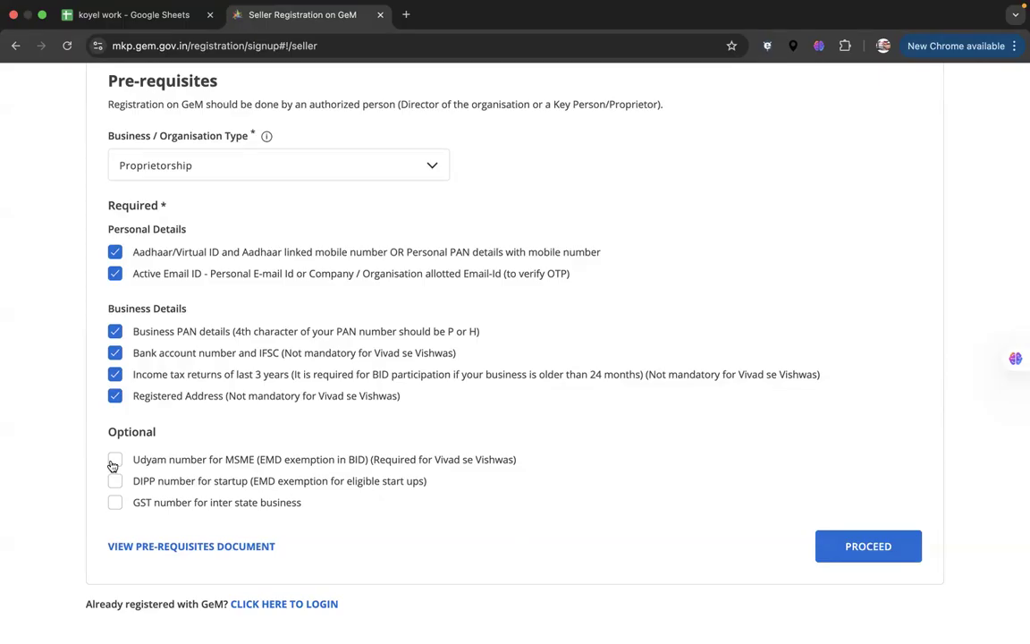
{"action": "left_click", "coordinate": [864, 551]}
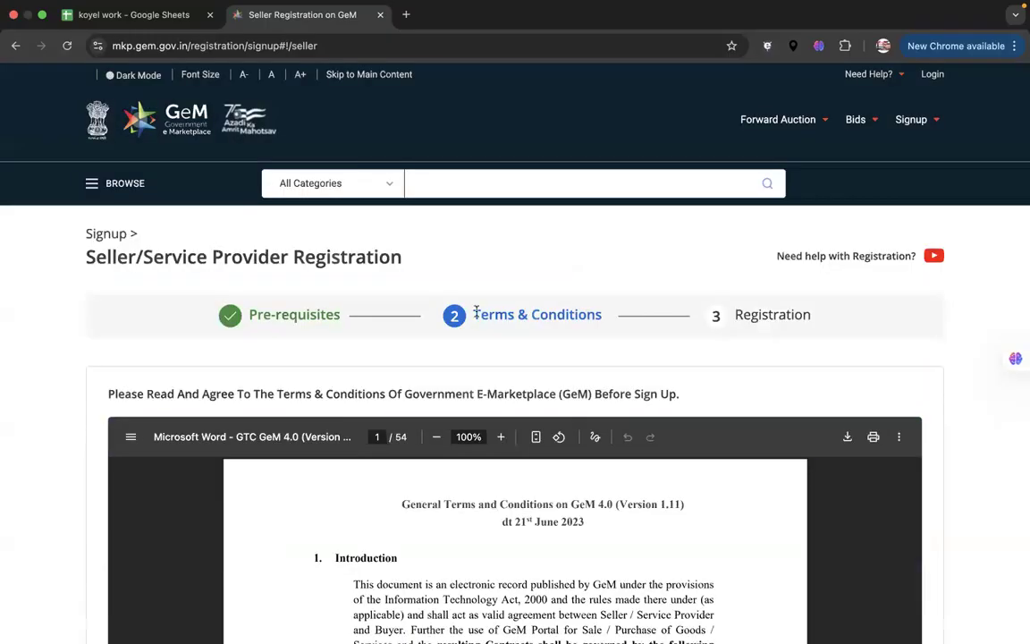
{"action": "left_click_drag", "start_coordinate": [473, 315], "coordinate": [598, 310]}
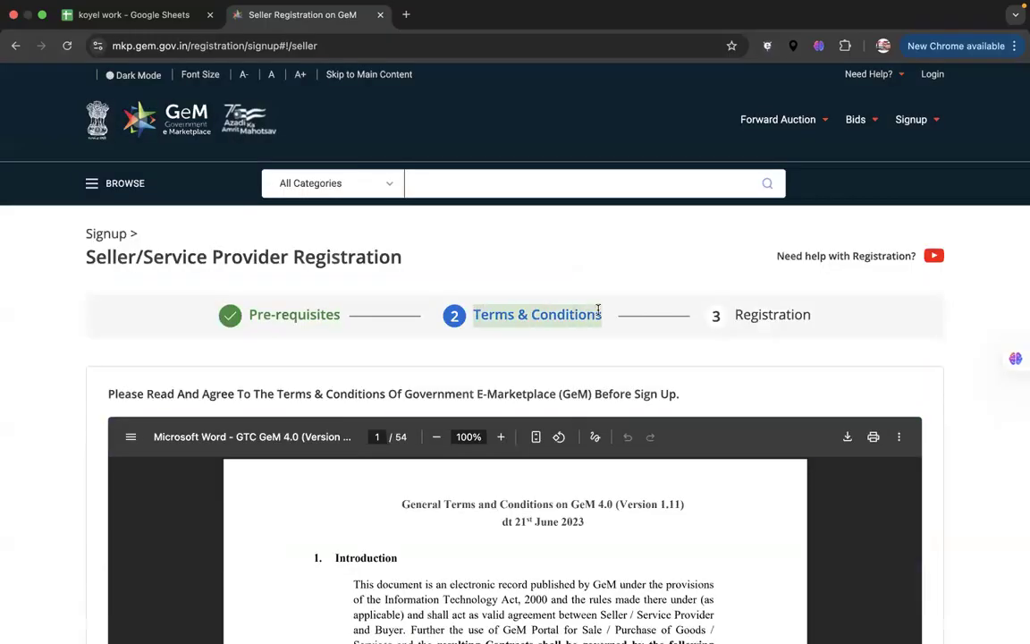
{"action": "scroll", "coordinate": [554, 346], "scroll_direction": "down", "scroll_amount": 5}
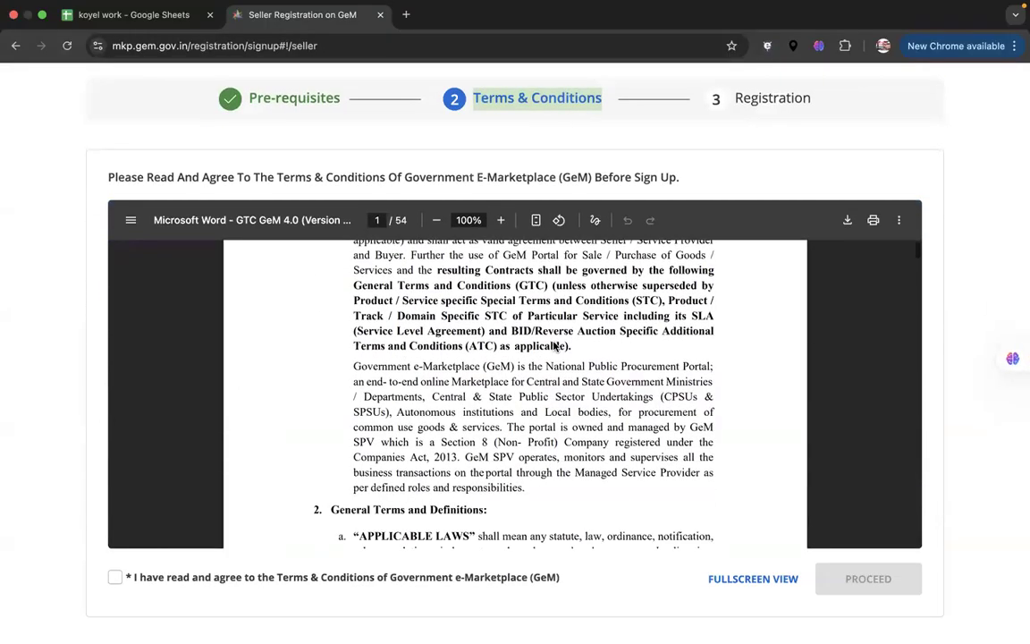
{"action": "left_click", "coordinate": [412, 151]}
{"action": "type", "text": "50,"}
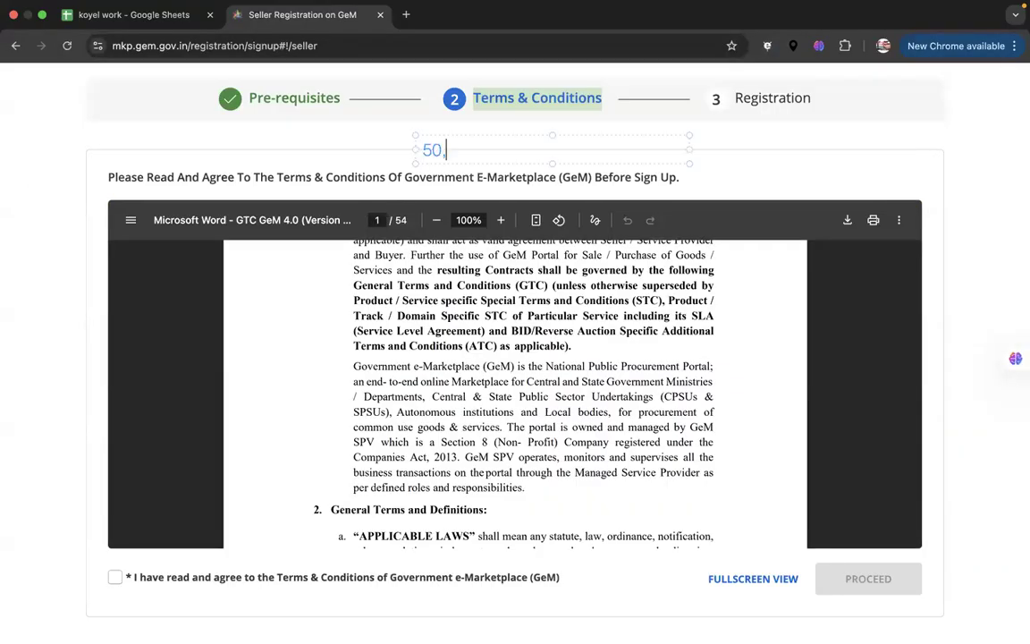
{"action": "type", "text": "000 - Direct"}
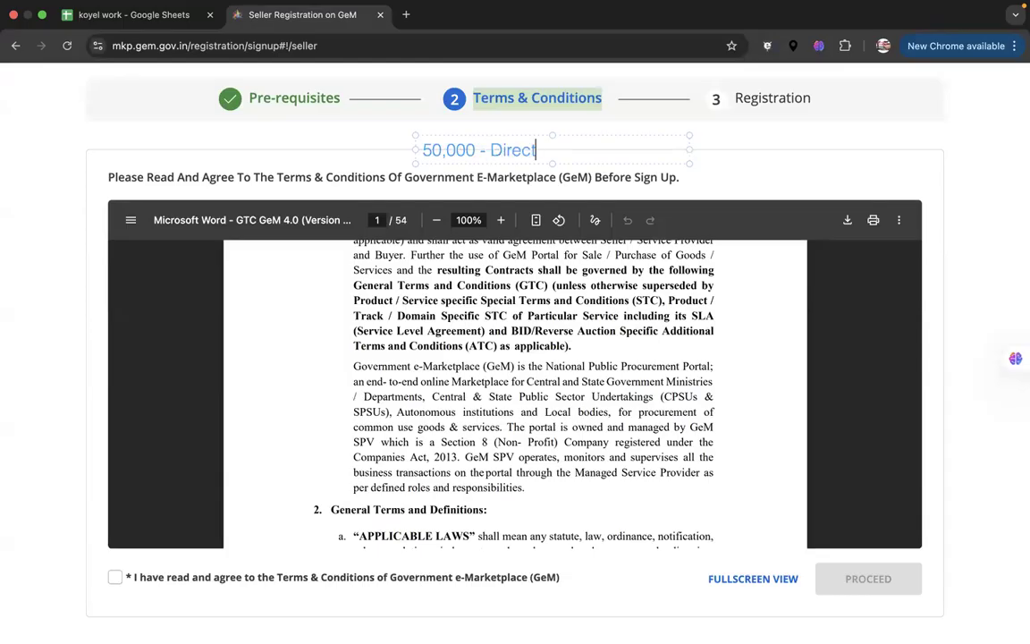
{"action": "type", "text": " purchase"}
{"action": "key", "text": "Return"}
{"action": "type", "text": "1 limit"}
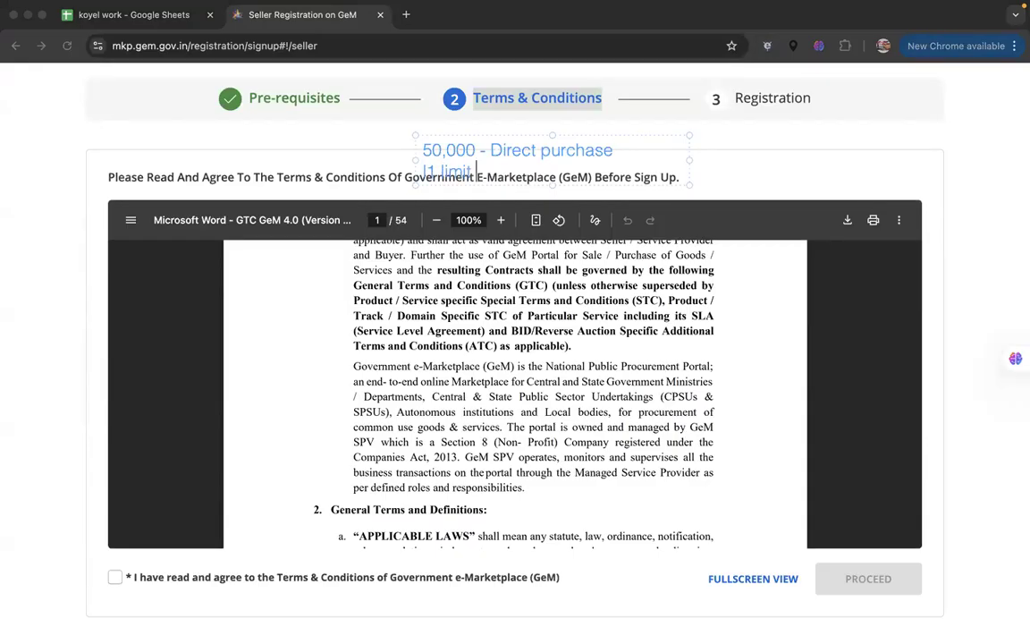
{"action": "type", "text": " - > 50,000 less than 10 lkah"}
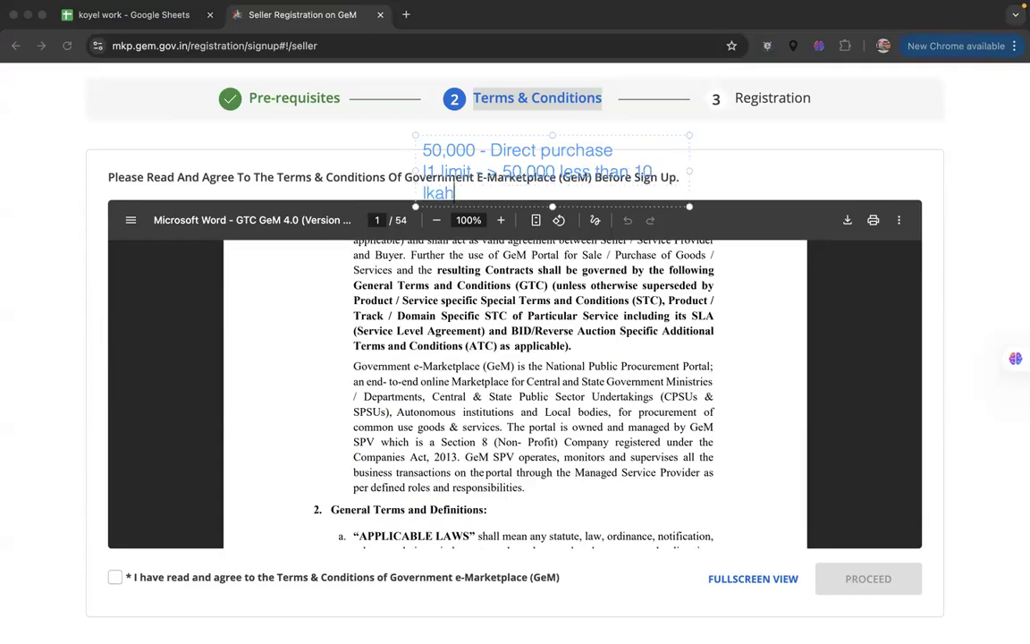
{"action": "left_click_drag", "start_coordinate": [690, 171], "coordinate": [788, 179]}
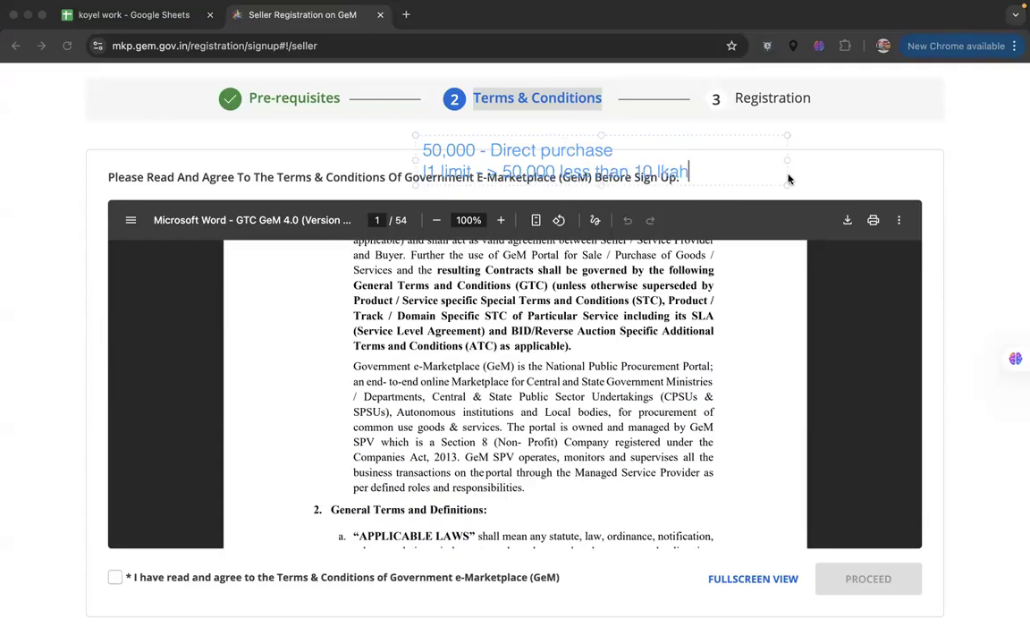
{"action": "mouse_move", "coordinate": [690, 171]}
{"action": "left_mouse_down"}
{"action": "mouse_move", "coordinate": [501, 168]}
{"action": "mouse_move", "coordinate": [385, 134]}
{"action": "mouse_move", "coordinate": [415, 148]}
{"action": "left_mouse_up"}
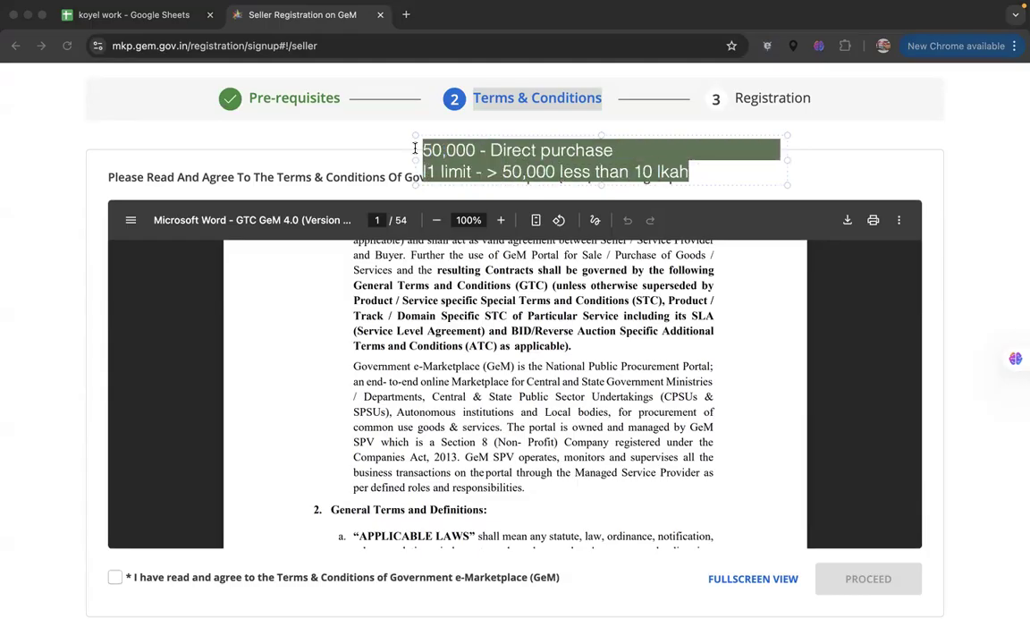
{"action": "left_click", "coordinate": [23, 412]}
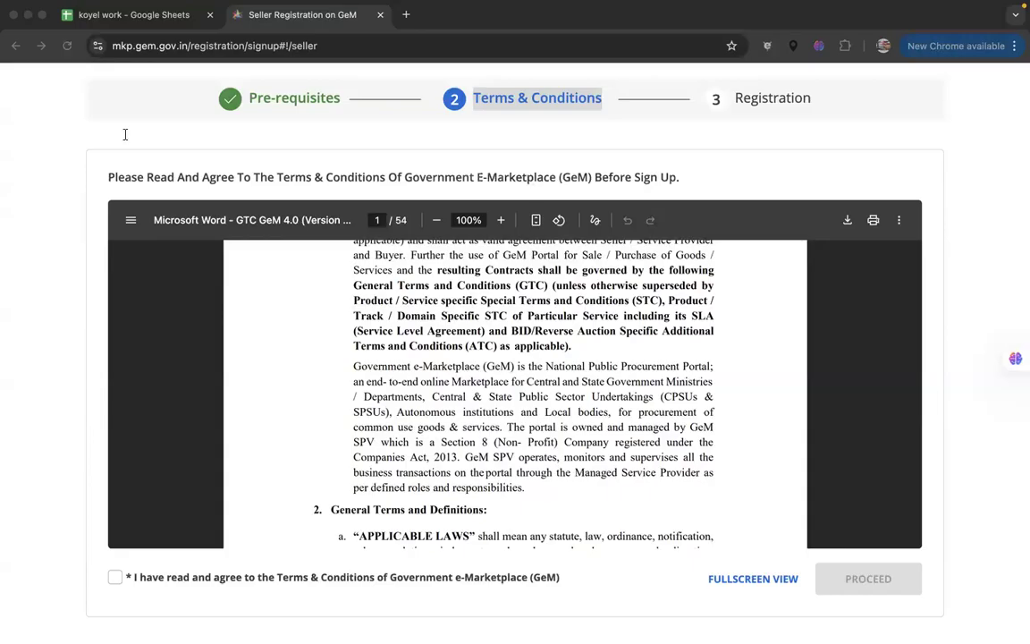
{"action": "left_click", "coordinate": [664, 136]}
{"action": "type", "text": "10 % Dis"}
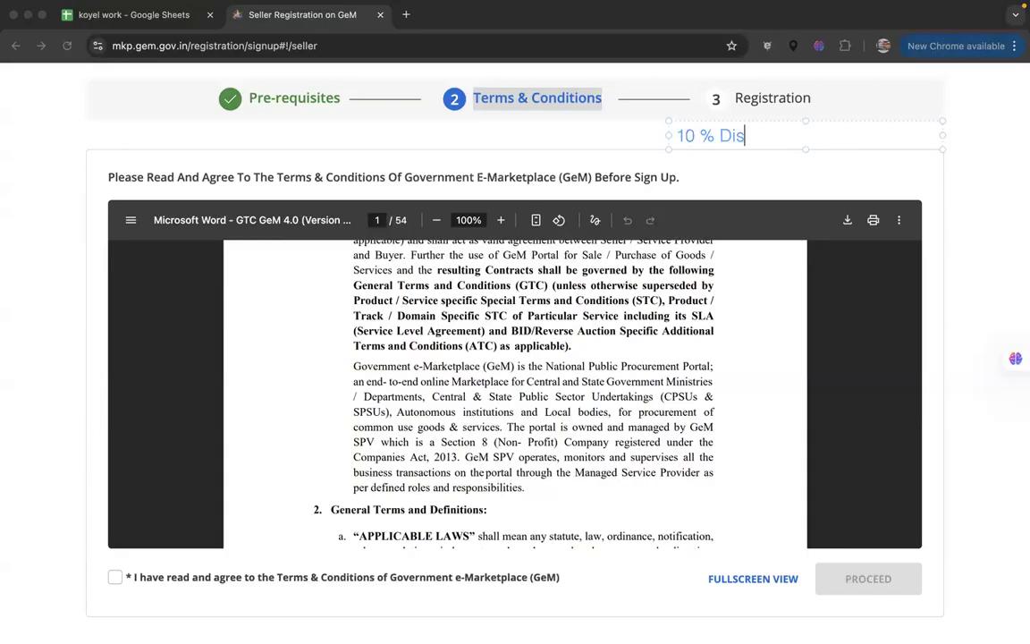
{"action": "type", "text": "count"}
{"action": "left_click", "coordinate": [749, 171]}
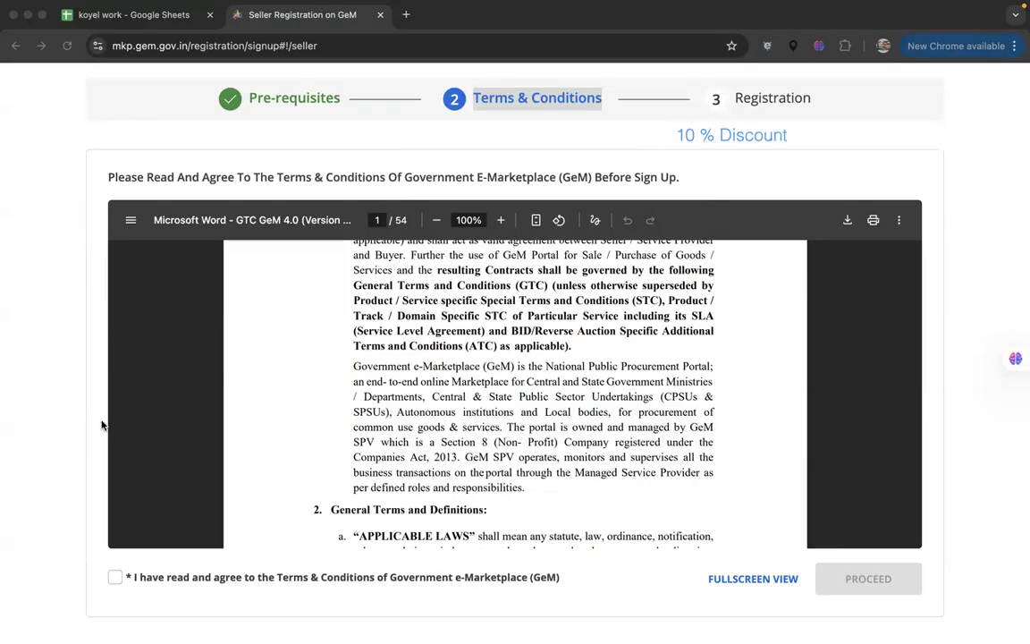
{"action": "key", "text": "Escape"}
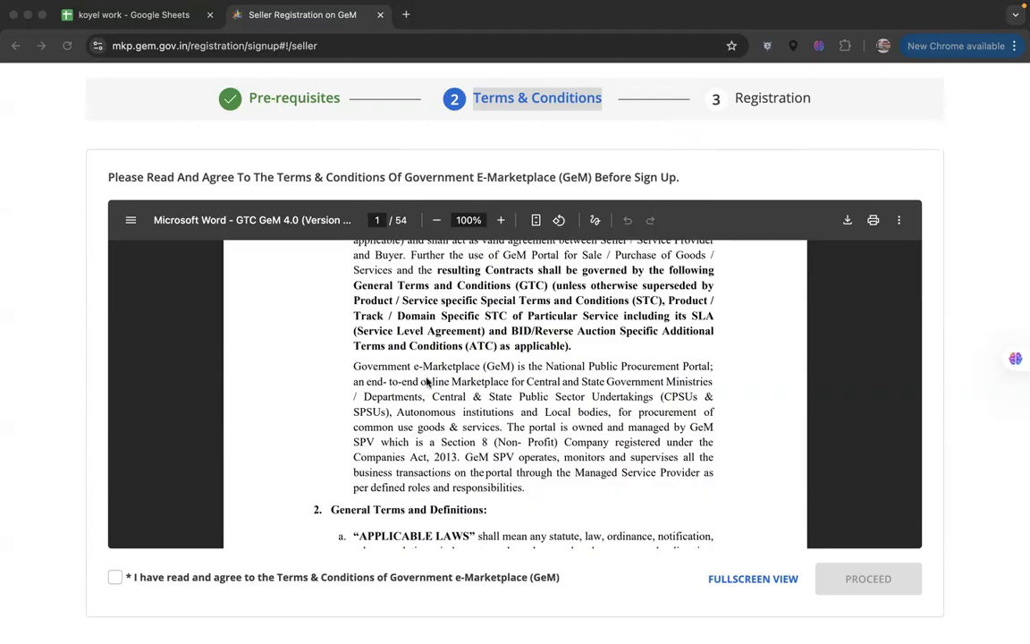
{"action": "scroll", "coordinate": [411, 358], "scroll_direction": "up", "scroll_amount": 5}
{"action": "scroll", "coordinate": [427, 381], "scroll_direction": "down", "scroll_amount": 8}
{"action": "scroll", "coordinate": [427, 381], "scroll_direction": "up", "scroll_amount": 1}
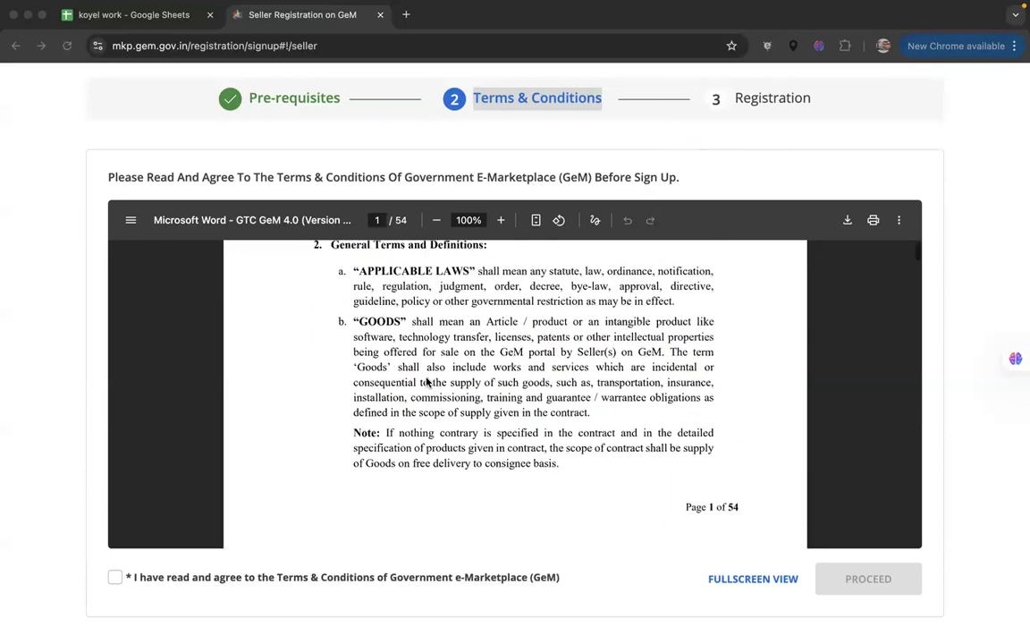
Search the terms for '10%' (5 matches) and select the minimum 10% discount sentence.
{"action": "key", "text": "super+f"}
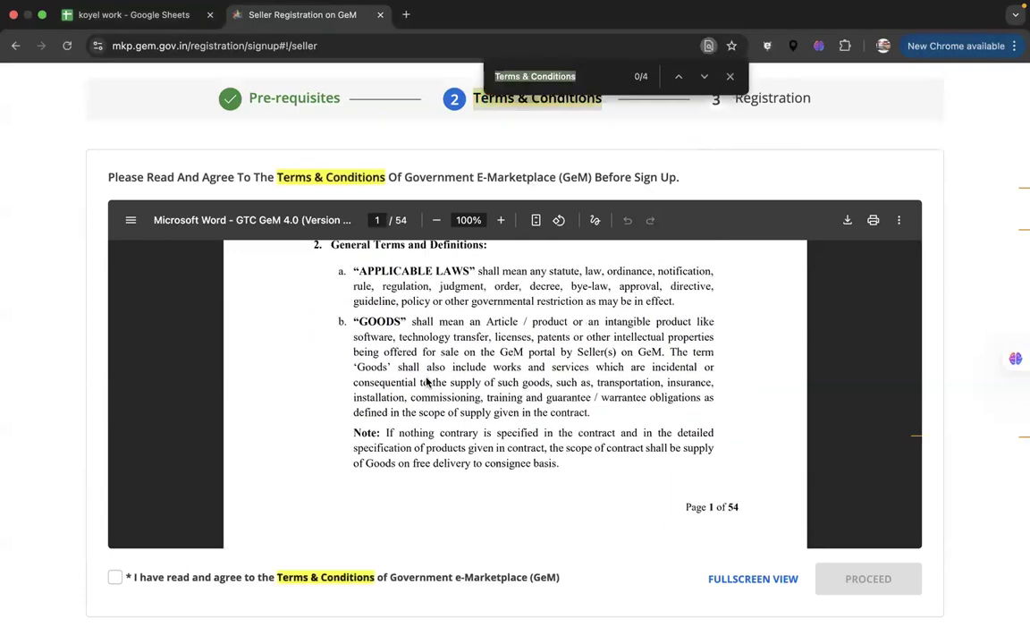
{"action": "type", "text": "10"}
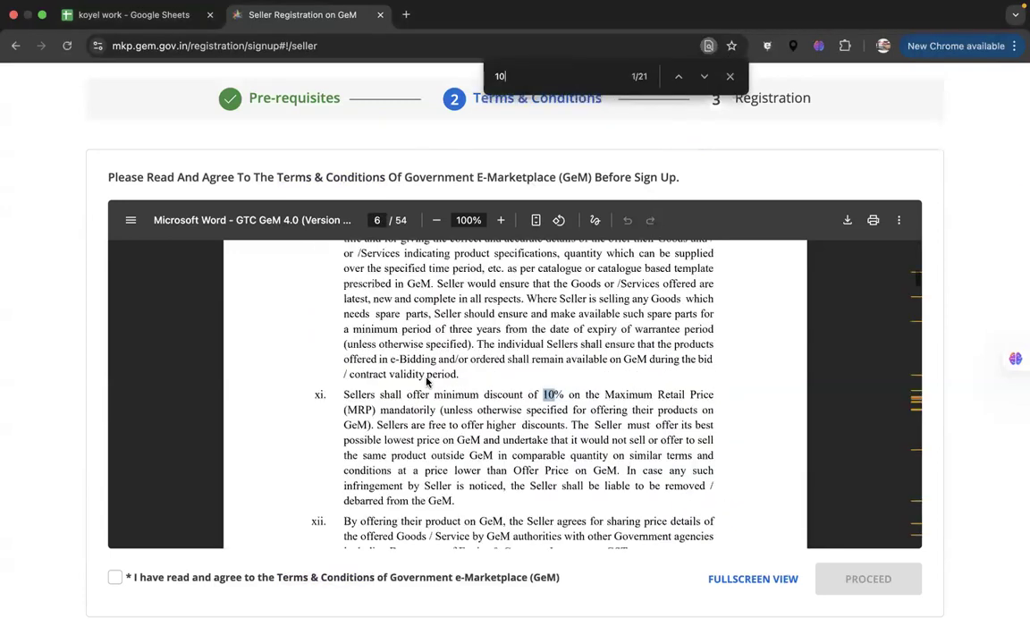
{"action": "type", "text": "%"}
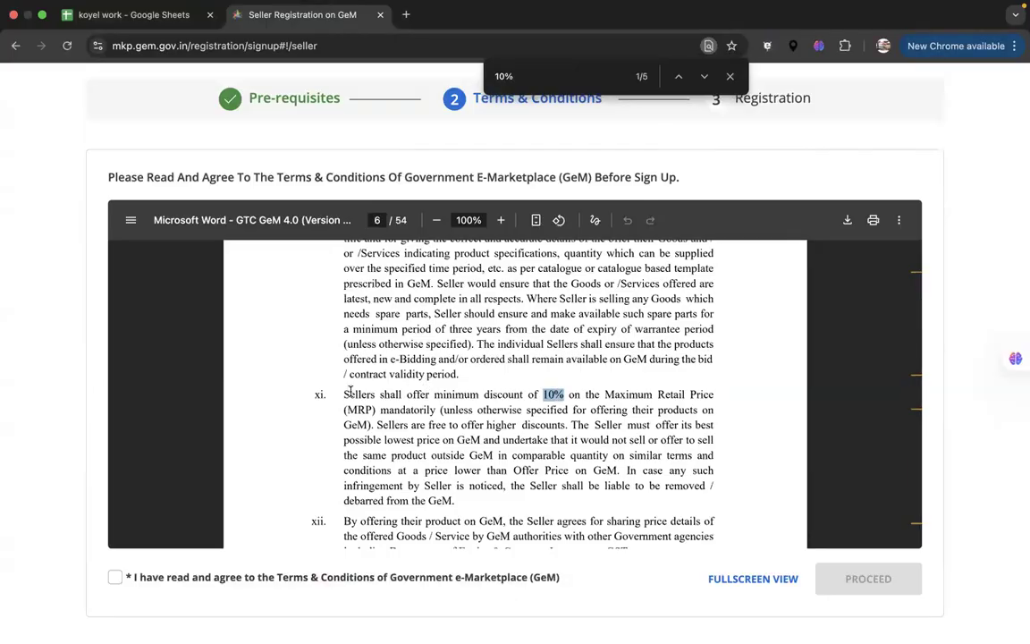
{"action": "left_click_drag", "start_coordinate": [381, 394], "coordinate": [706, 398]}
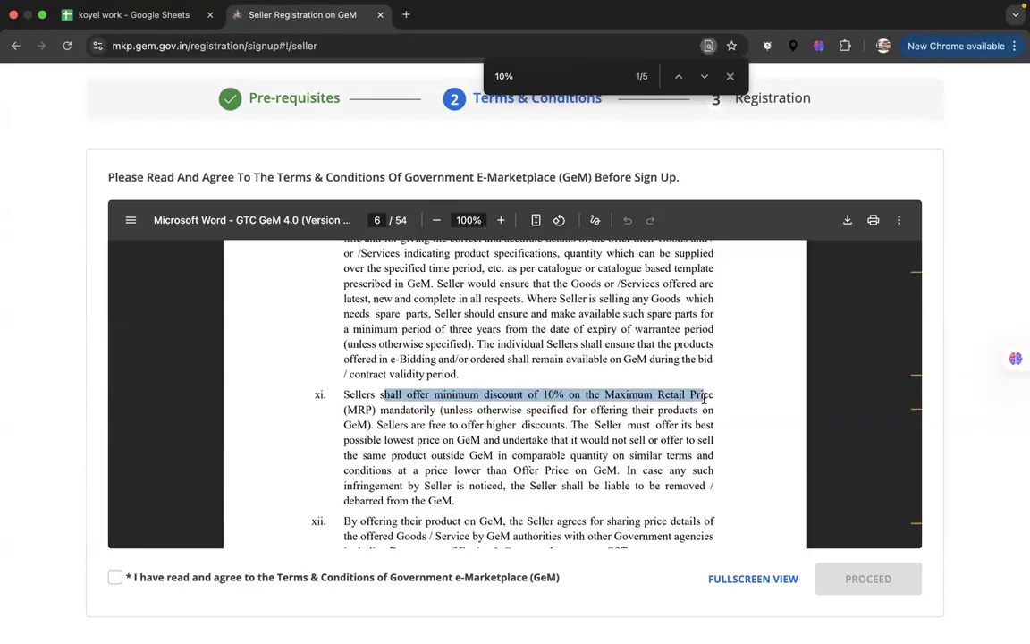
{"action": "left_click_drag", "start_coordinate": [376, 412], "coordinate": [340, 394]}
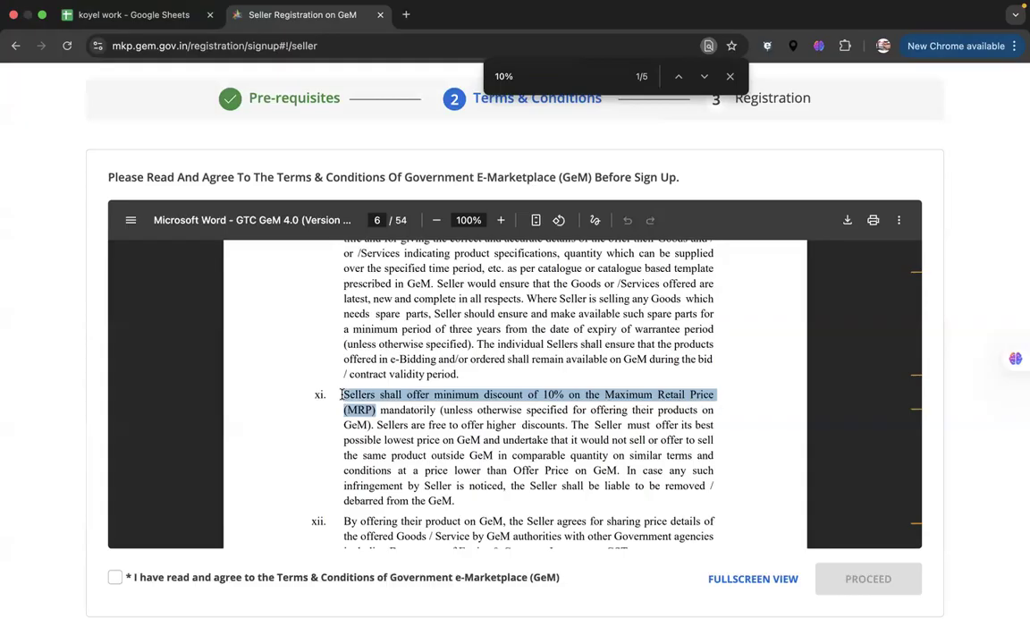
{"action": "scroll", "coordinate": [396, 407], "scroll_direction": "down", "scroll_amount": 3}
{"action": "scroll", "coordinate": [440, 452], "scroll_direction": "down", "scroll_amount": 1}
{"action": "scroll", "coordinate": [466, 429], "scroll_direction": "up", "scroll_amount": 3}
{"action": "scroll", "coordinate": [485, 409], "scroll_direction": "down", "scroll_amount": 12}
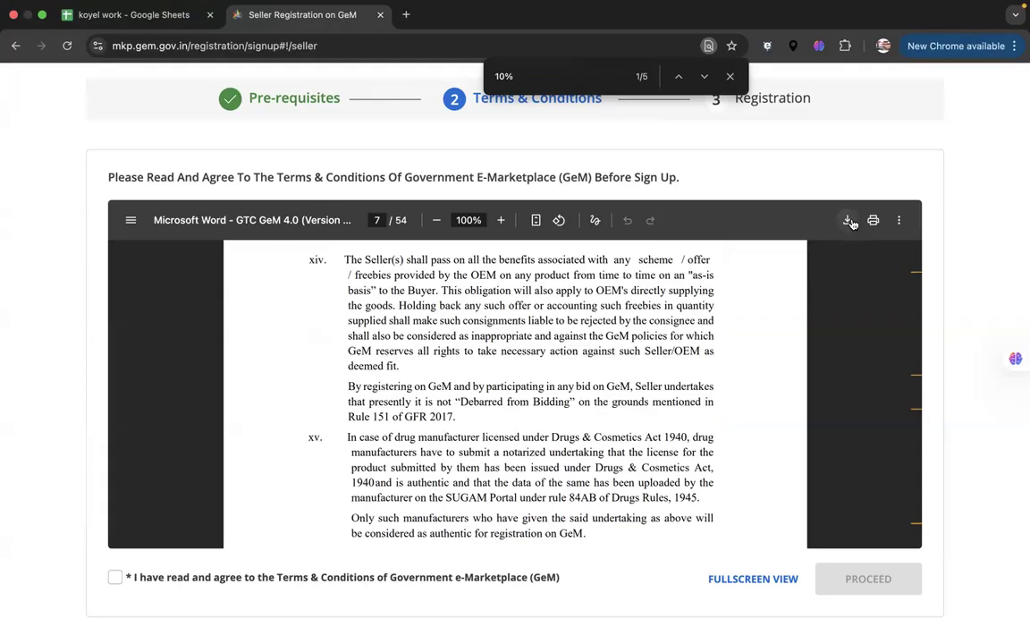
Agree to the Terms & Conditions and proceed to the Registration step.
{"action": "left_click", "coordinate": [113, 579]}
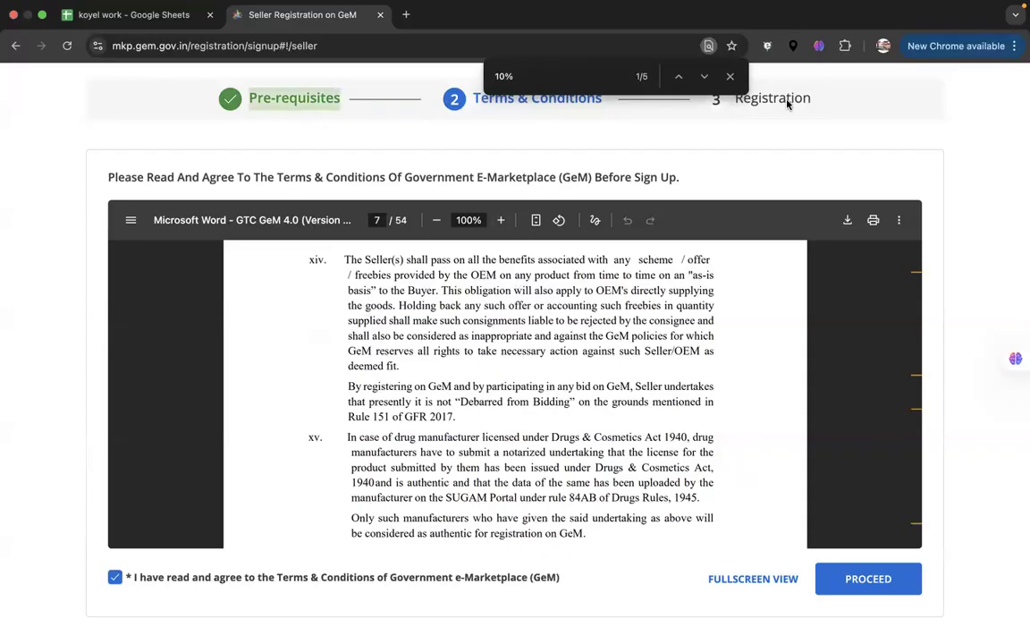
{"action": "left_click", "coordinate": [863, 579]}
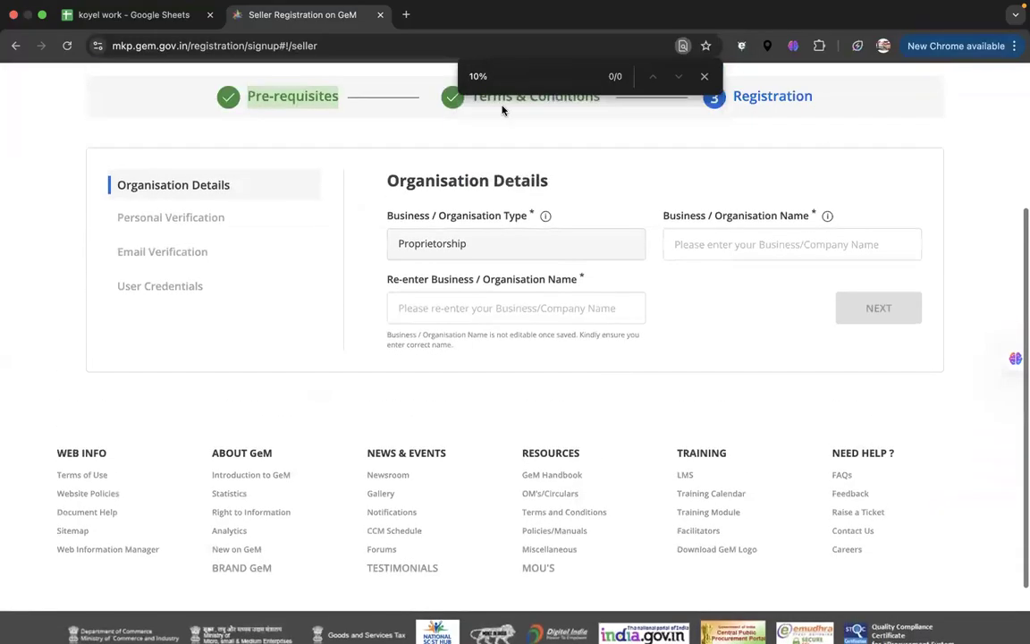
Close the find bar and highlight the Proprietorship type and both Business / Organisation Name labels.
{"action": "scroll", "coordinate": [503, 110], "scroll_direction": "up", "scroll_amount": 3}
{"action": "left_click", "coordinate": [704, 77]}
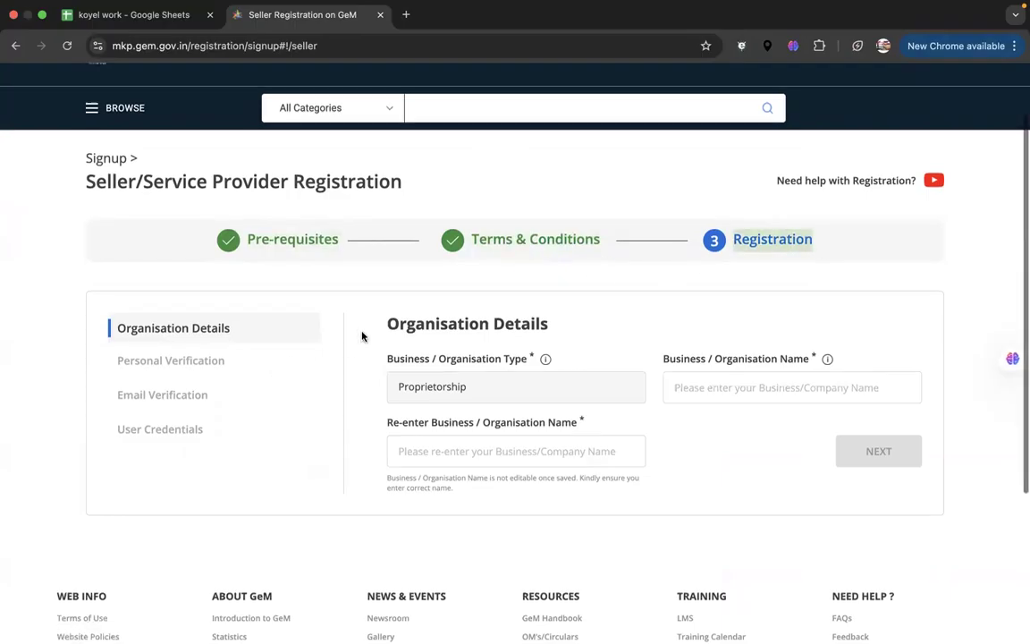
{"action": "scroll", "coordinate": [361, 336], "scroll_direction": "down", "scroll_amount": 1}
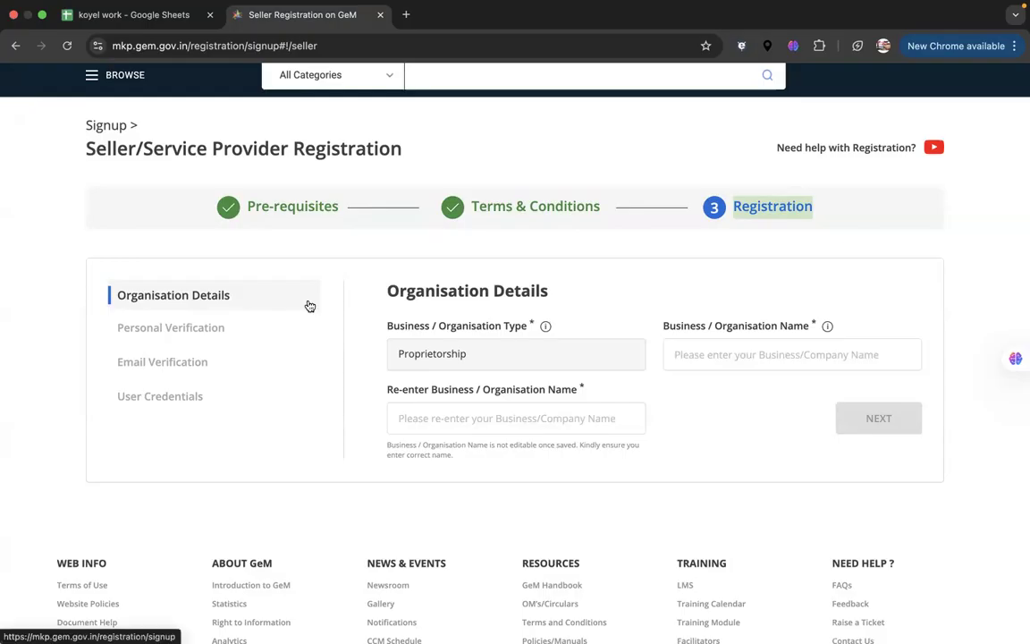
{"action": "left_click", "coordinate": [402, 356]}
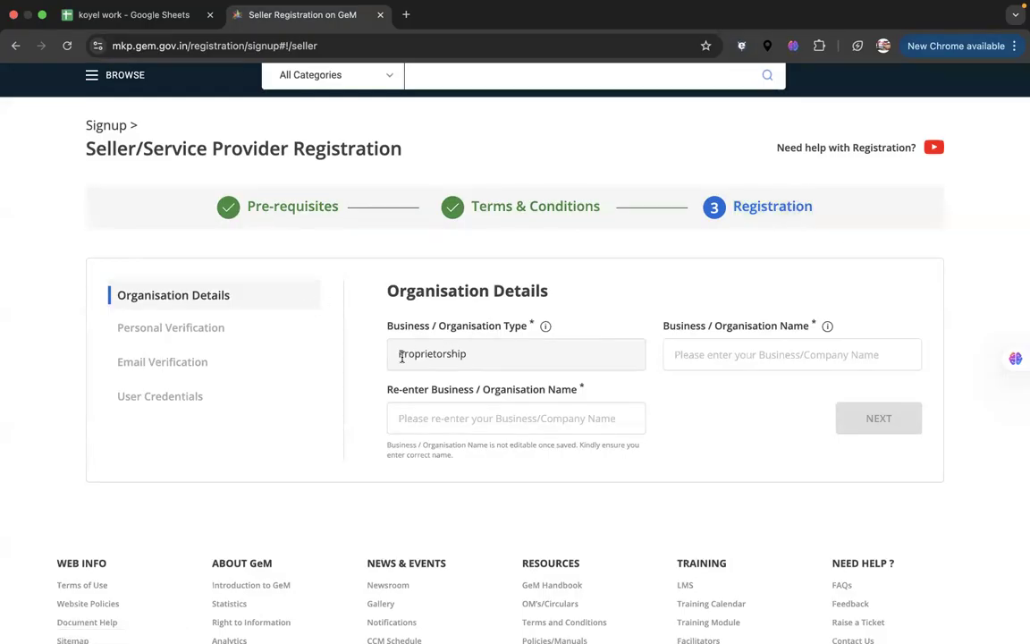
{"action": "left_click_drag", "start_coordinate": [402, 357], "coordinate": [466, 356]}
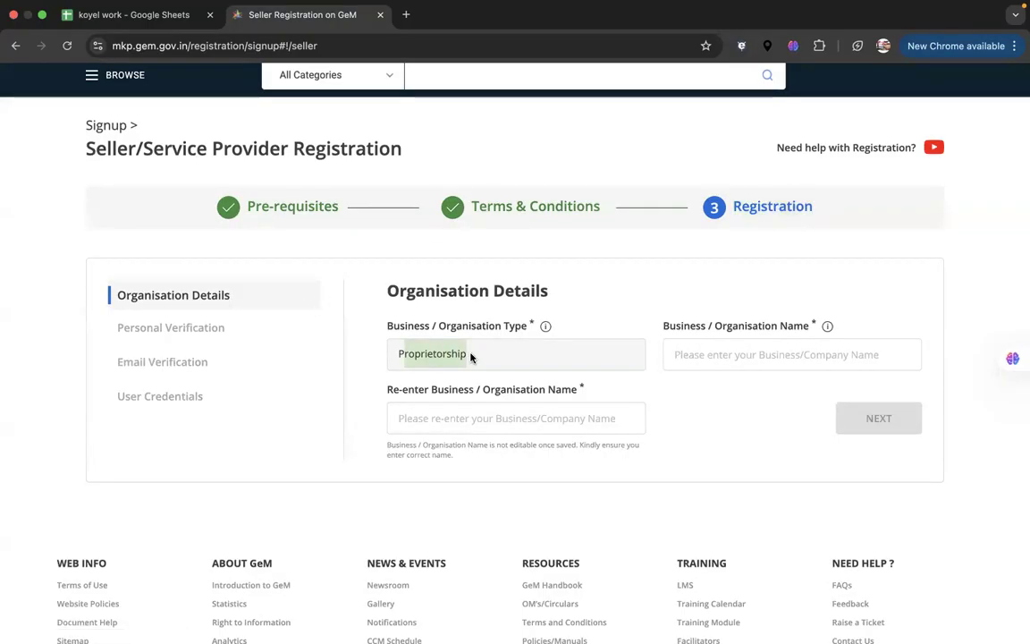
{"action": "left_click", "coordinate": [660, 327]}
{"action": "left_click_drag", "start_coordinate": [661, 326], "coordinate": [810, 325]}
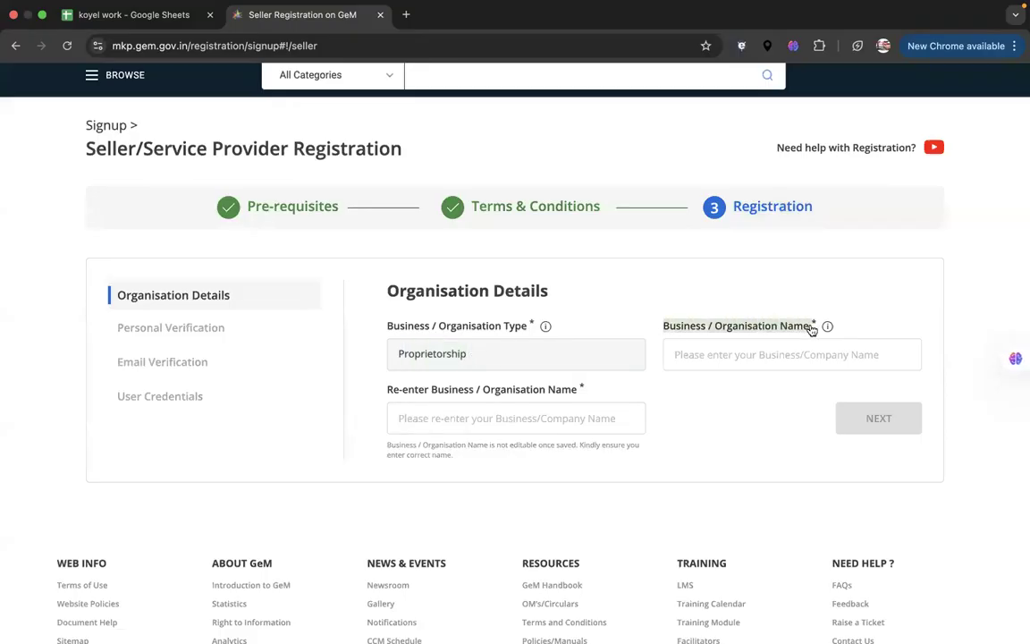
{"action": "left_click_drag", "start_coordinate": [586, 393], "coordinate": [347, 381]}
{"action": "left_click_drag", "start_coordinate": [224, 329], "coordinate": [130, 326]}
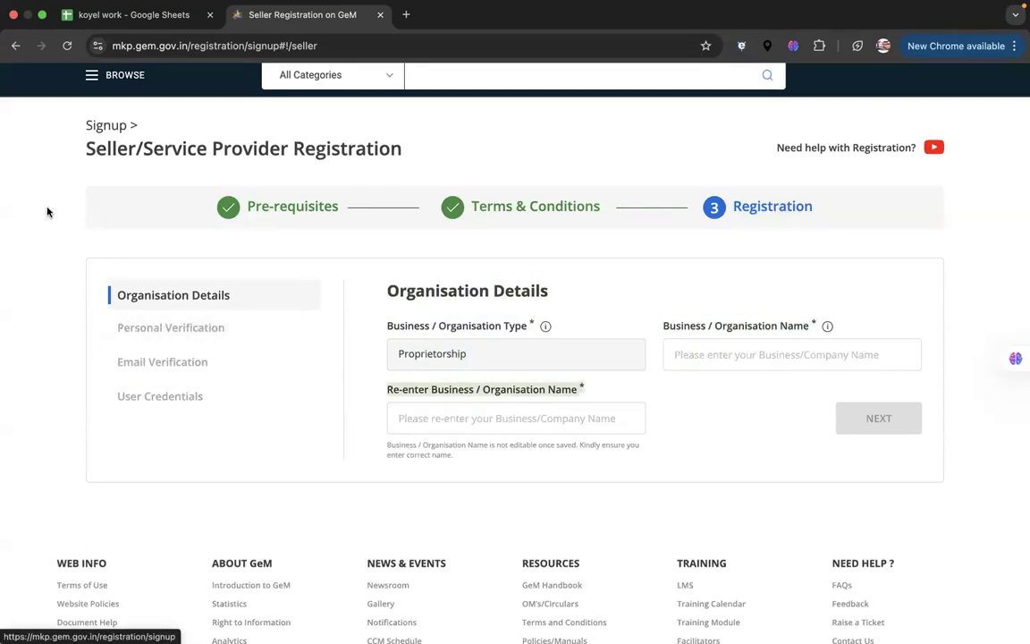
{"action": "left_click", "coordinate": [489, 163]}
{"action": "type", "text": "1."}
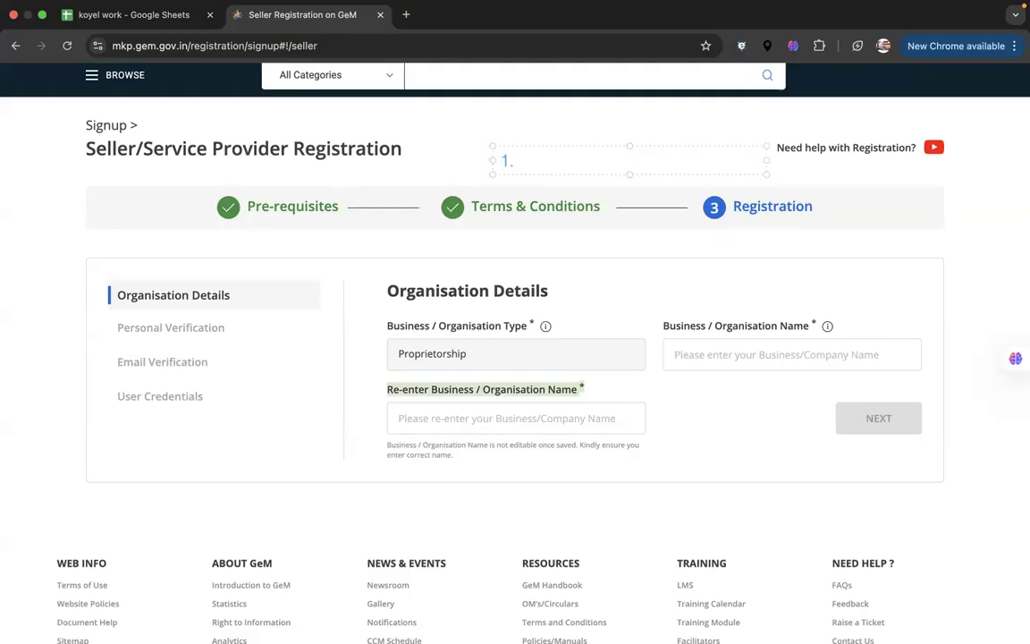
{"action": "type", "text": " pan based aadhar based"}
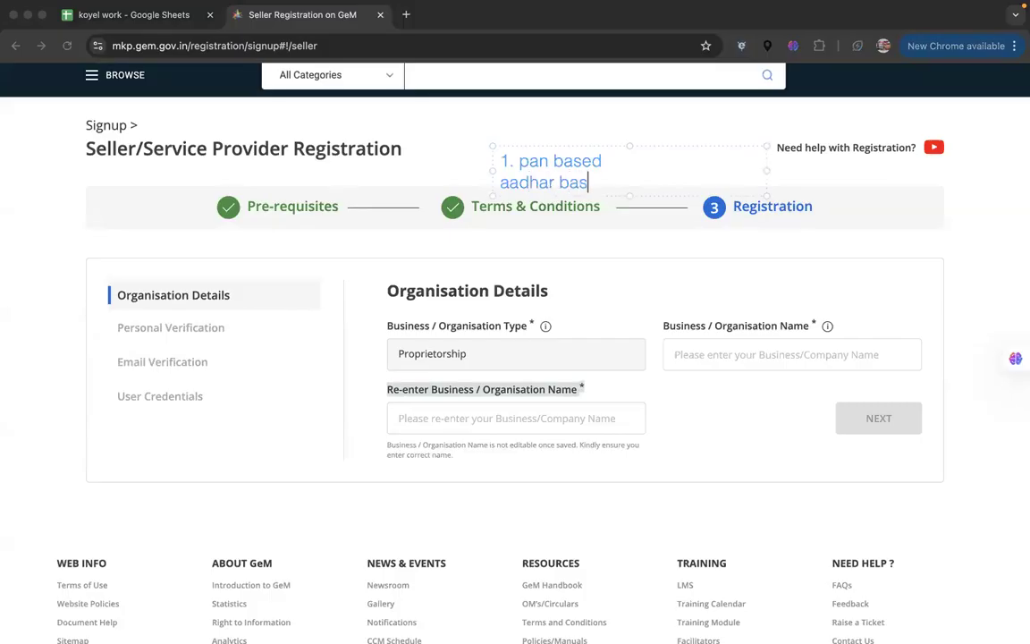
{"action": "left_click", "coordinate": [504, 179]}
{"action": "key", "text": "Return"}
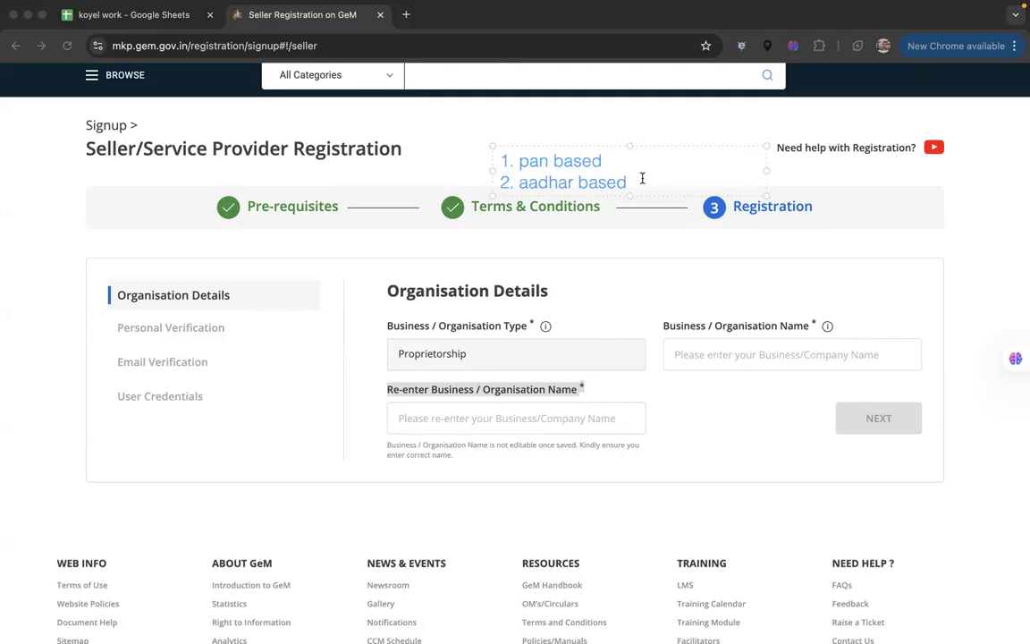
{"action": "left_click_drag", "start_coordinate": [641, 177], "coordinate": [501, 143]}
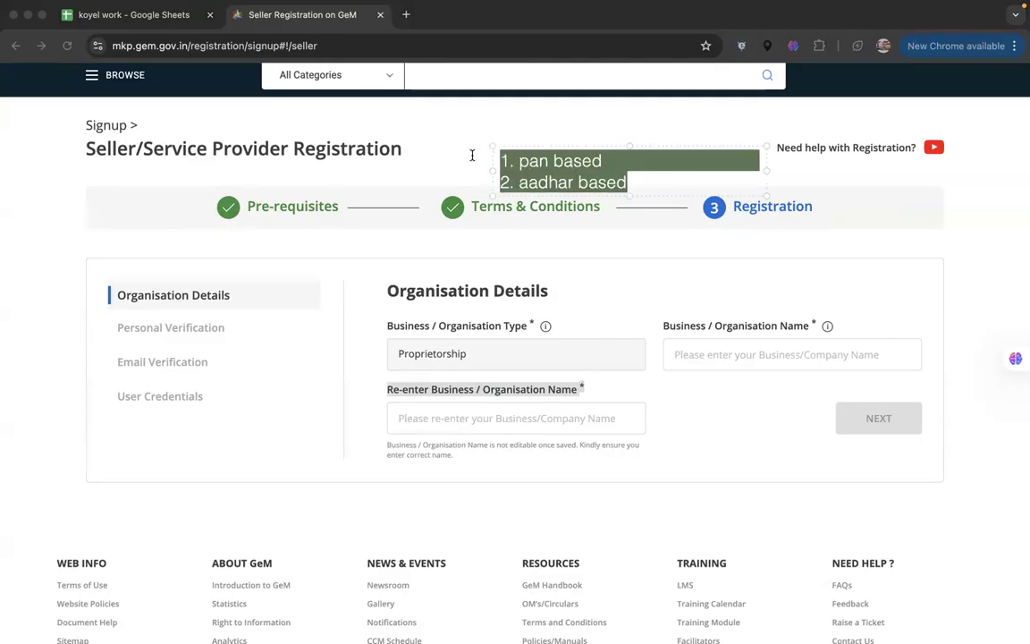
{"action": "left_click", "coordinate": [472, 155]}
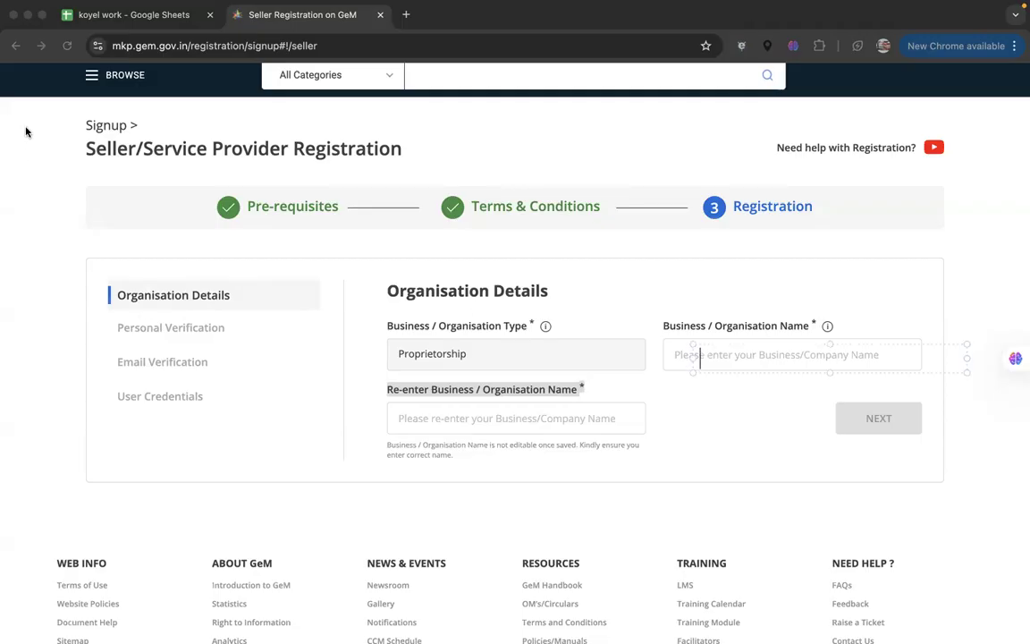
Enter 'Bhagat Techno' in both organisation name fields and continue to Personal Verification.
{"action": "left_click", "coordinate": [693, 355]}
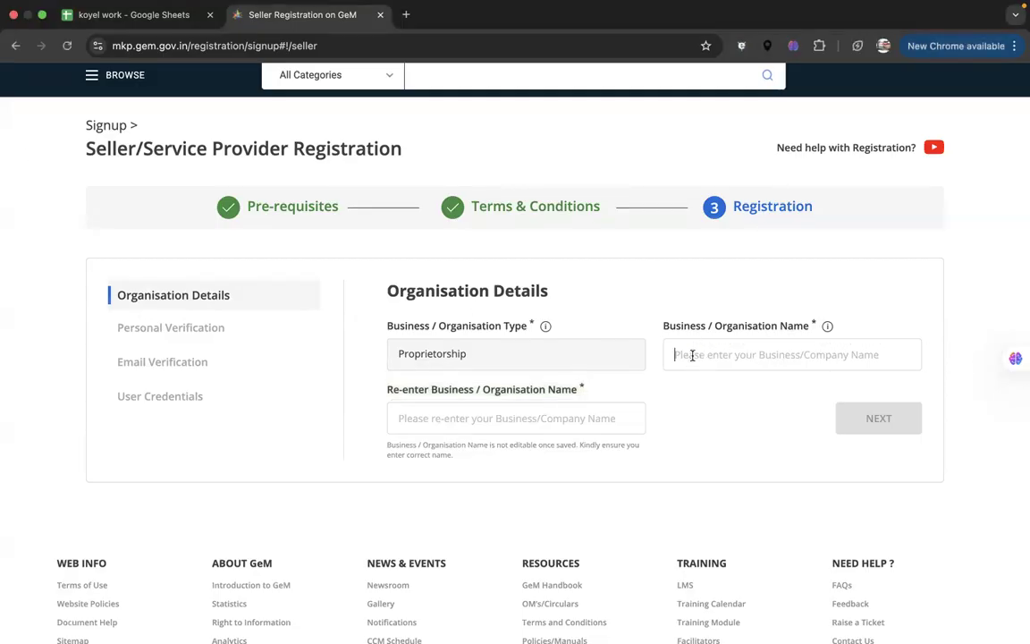
{"action": "type", "text": "Bhag"}
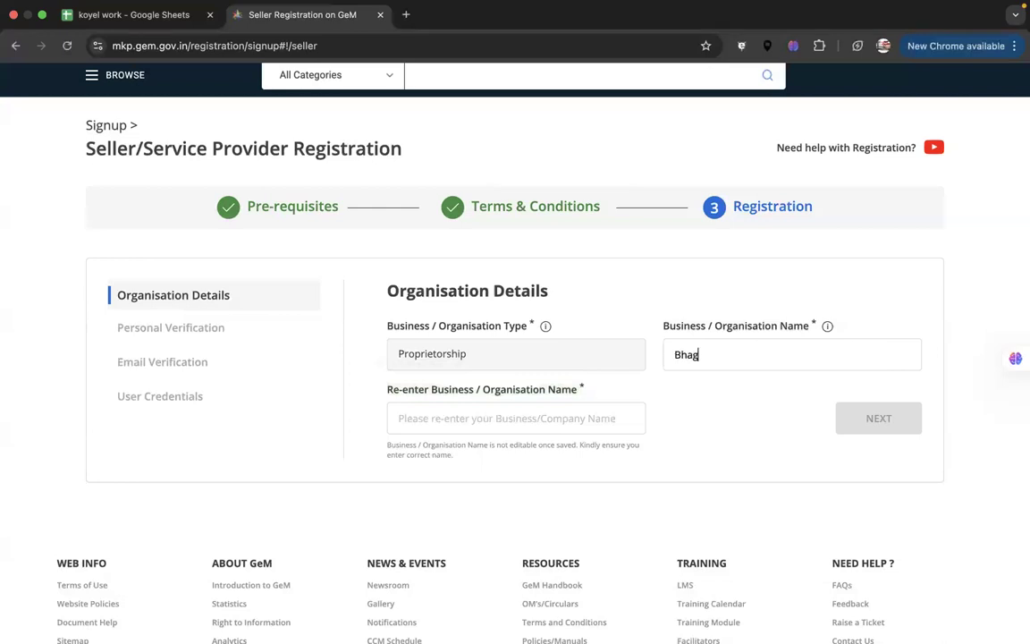
{"action": "type", "text": "at TechnoBhagat "}
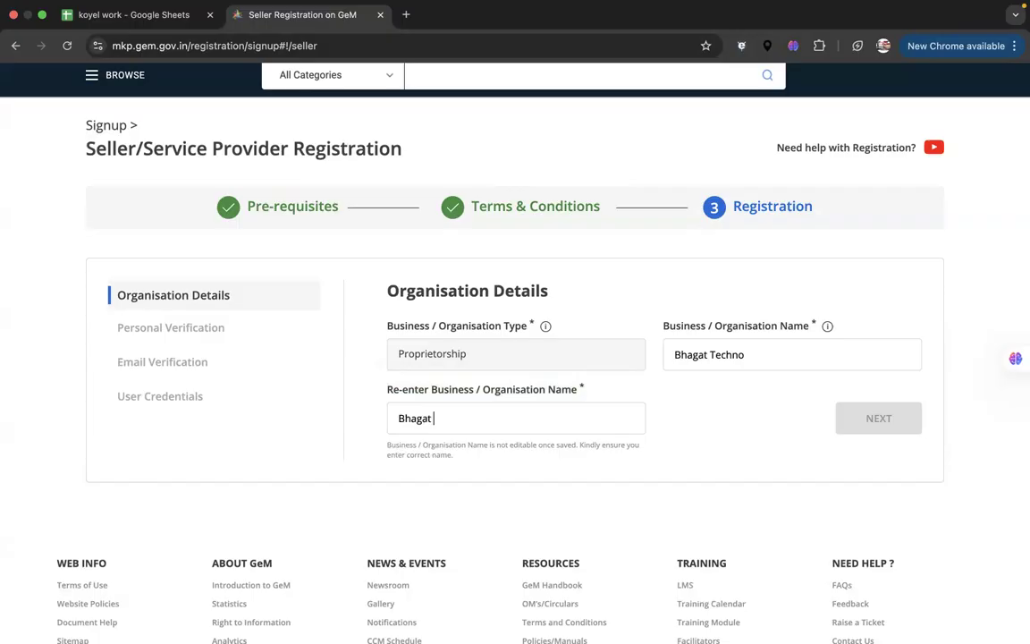
{"action": "type", "text": "Techno"}
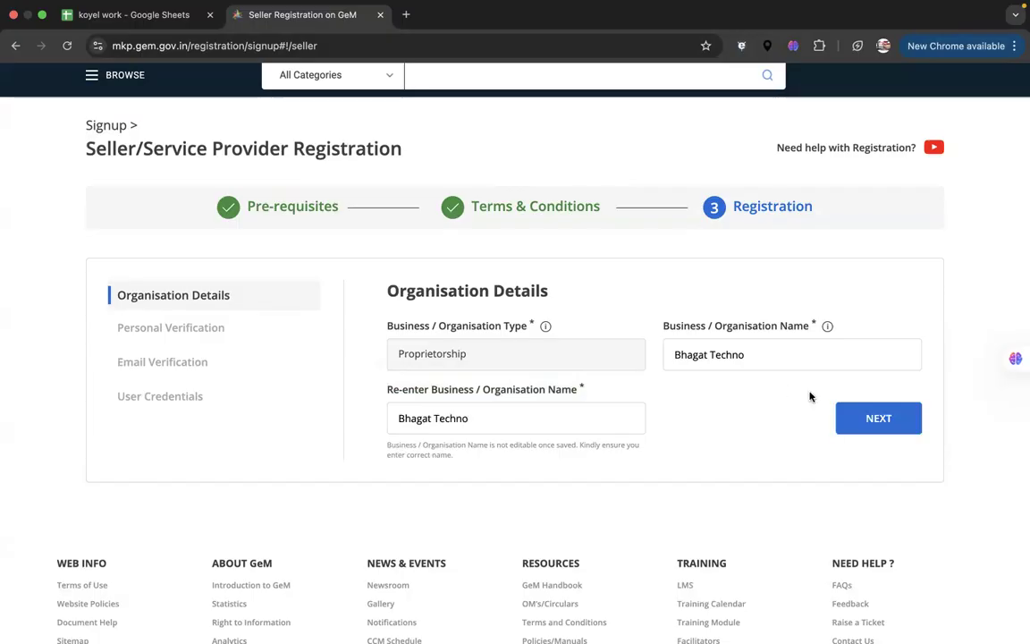
{"action": "left_click_drag", "start_coordinate": [752, 355], "coordinate": [641, 356]}
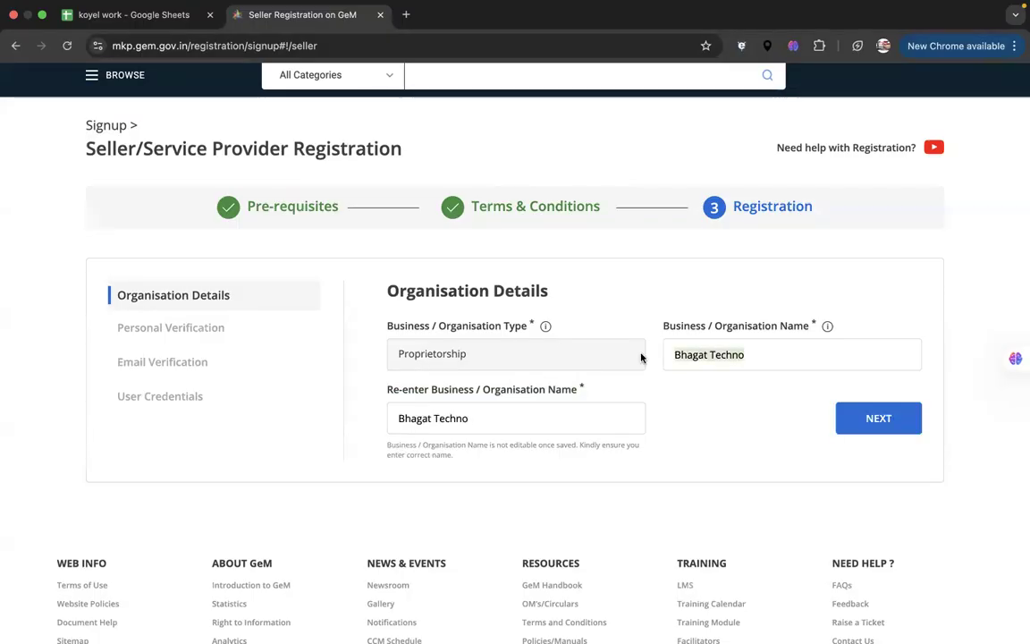
{"action": "left_click", "coordinate": [701, 446]}
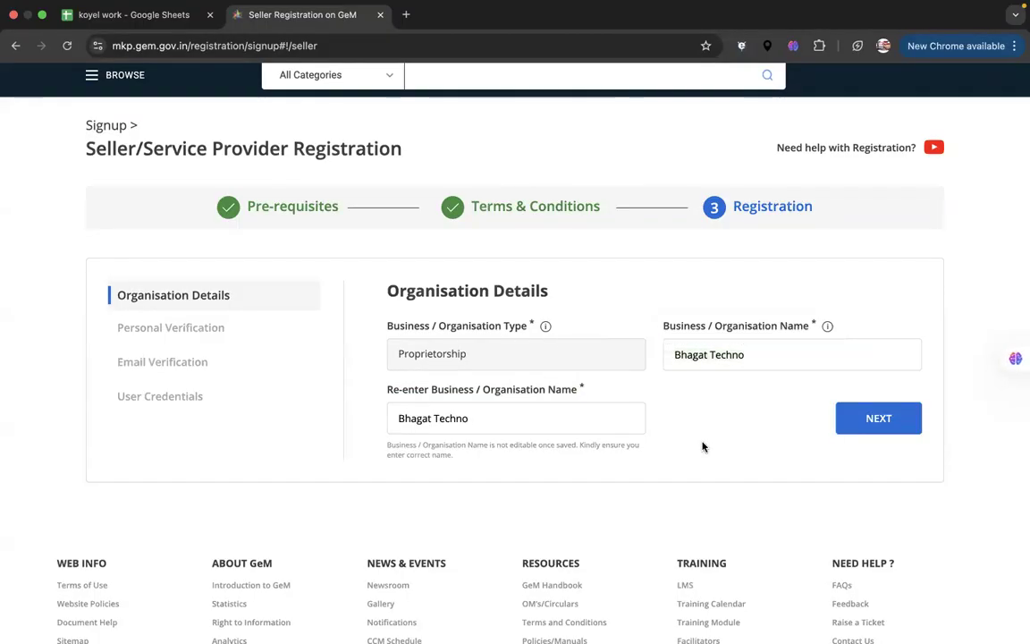
{"action": "left_click", "coordinate": [877, 419]}
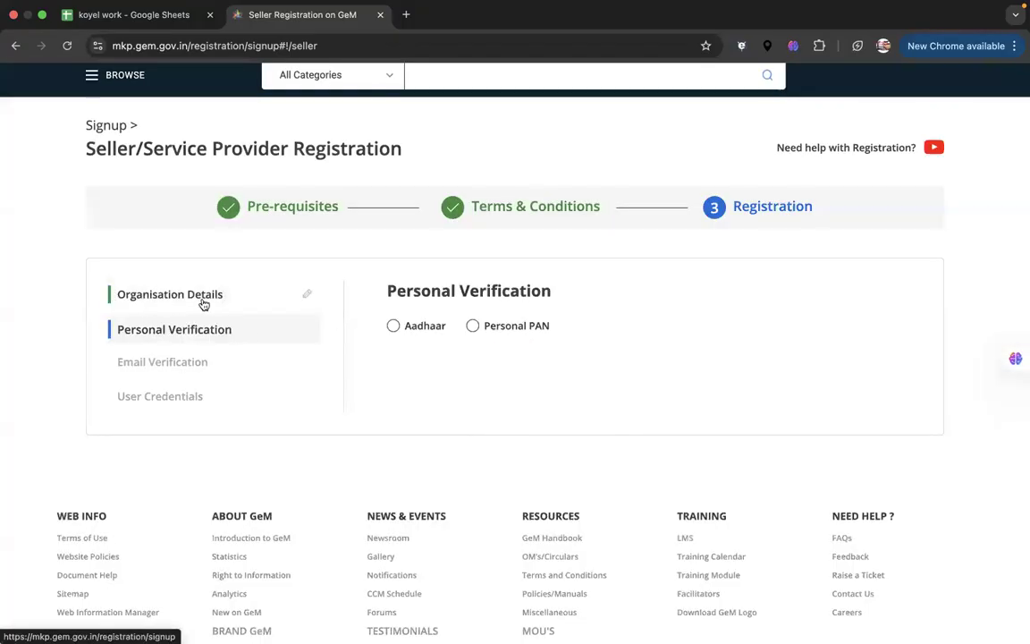
Pick Aadhaar first, then switch personal verification to Personal PAN.
{"action": "left_click", "coordinate": [395, 327]}
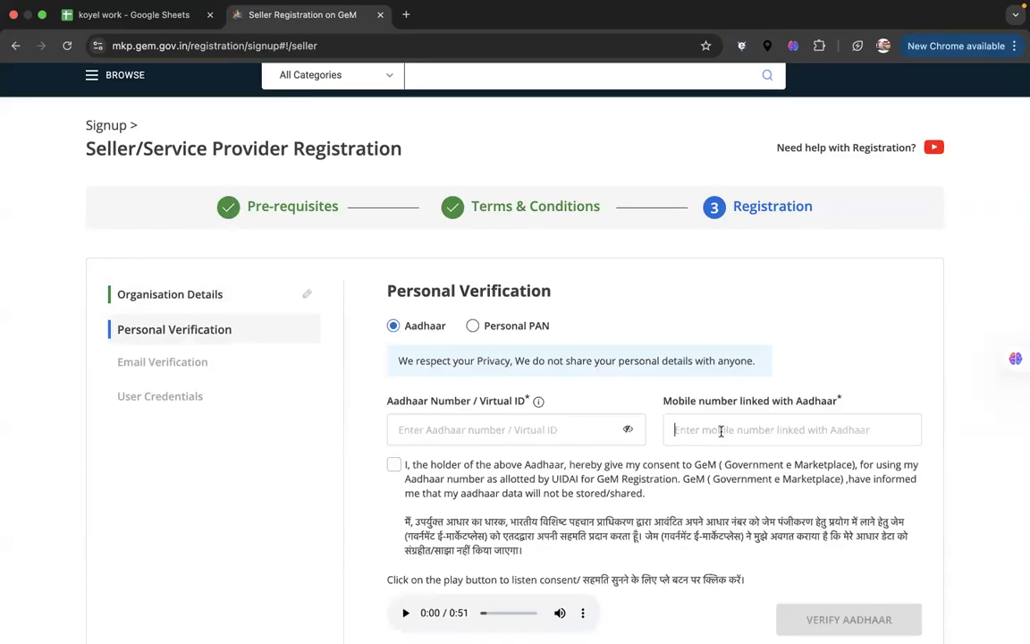
{"action": "scroll", "coordinate": [734, 439], "scroll_direction": "down", "scroll_amount": 2}
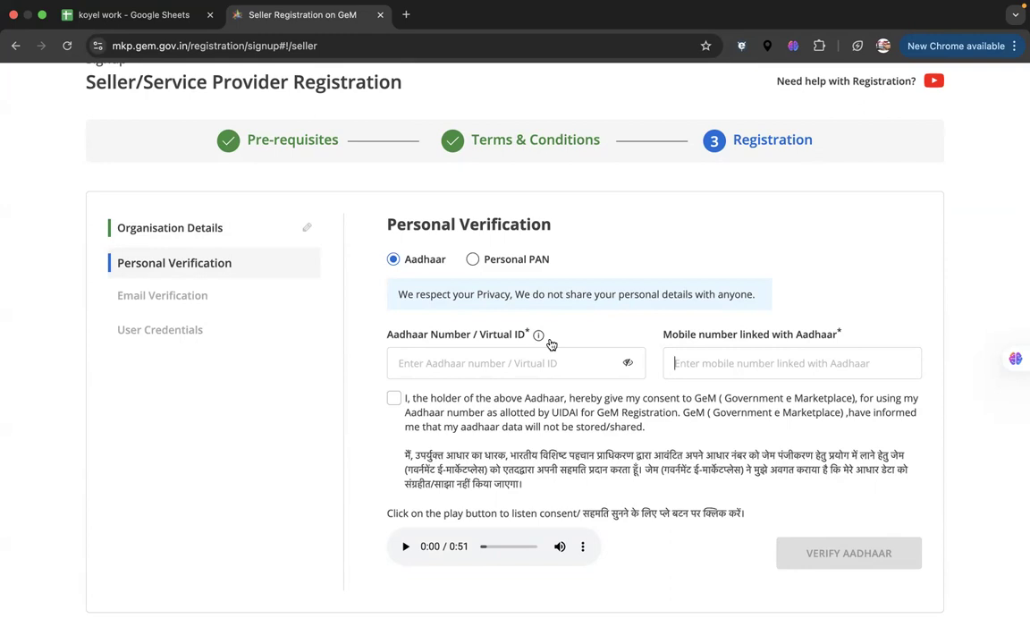
{"action": "left_click", "coordinate": [473, 259]}
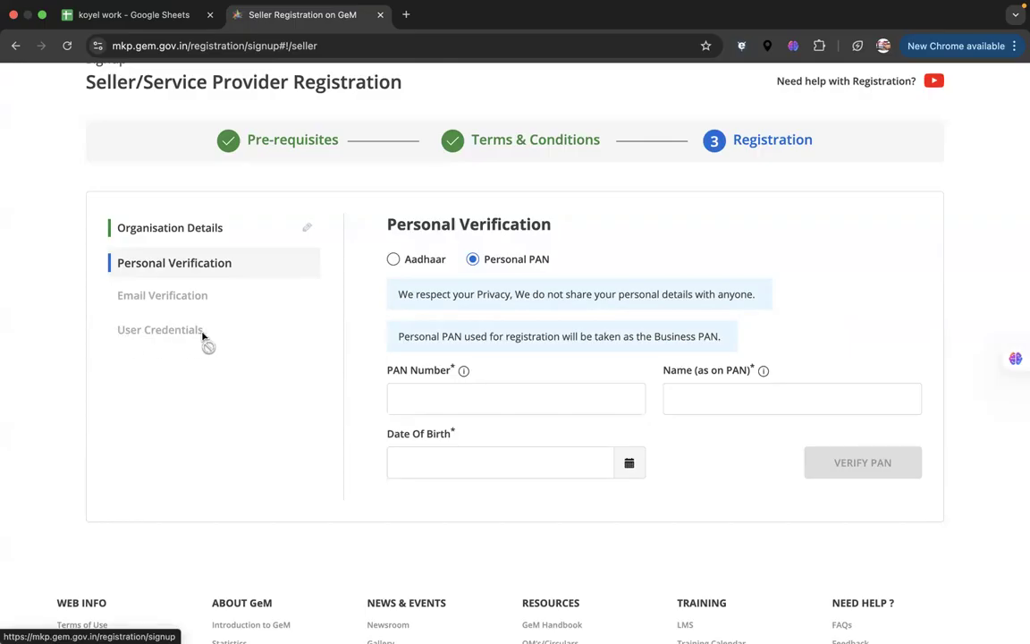
{"action": "left_click_drag", "start_coordinate": [201, 334], "coordinate": [131, 333]}
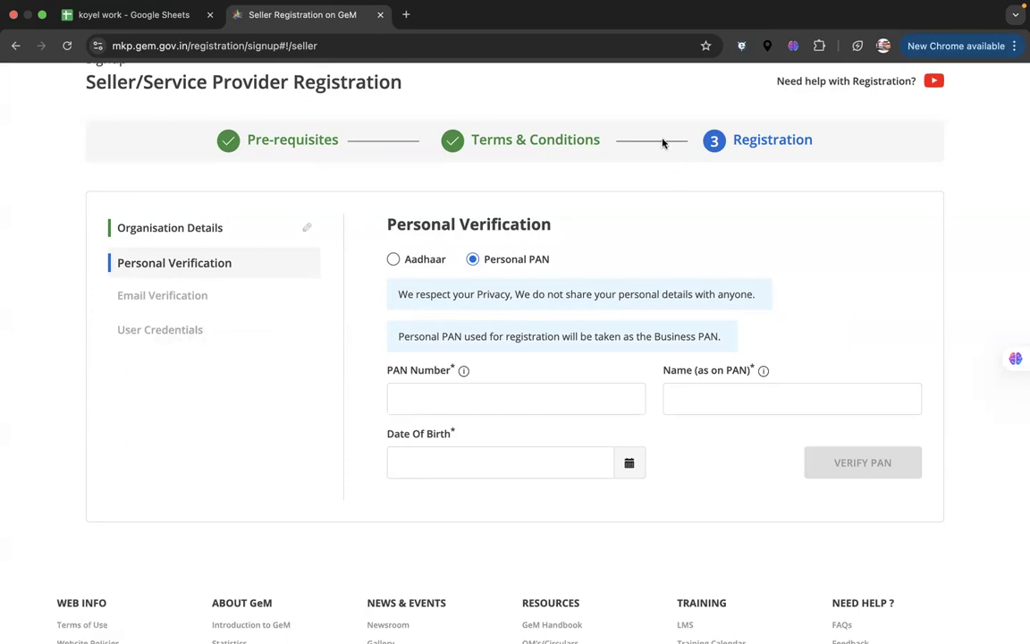
{"action": "scroll", "coordinate": [529, 288], "scroll_direction": "up", "scroll_amount": 3}
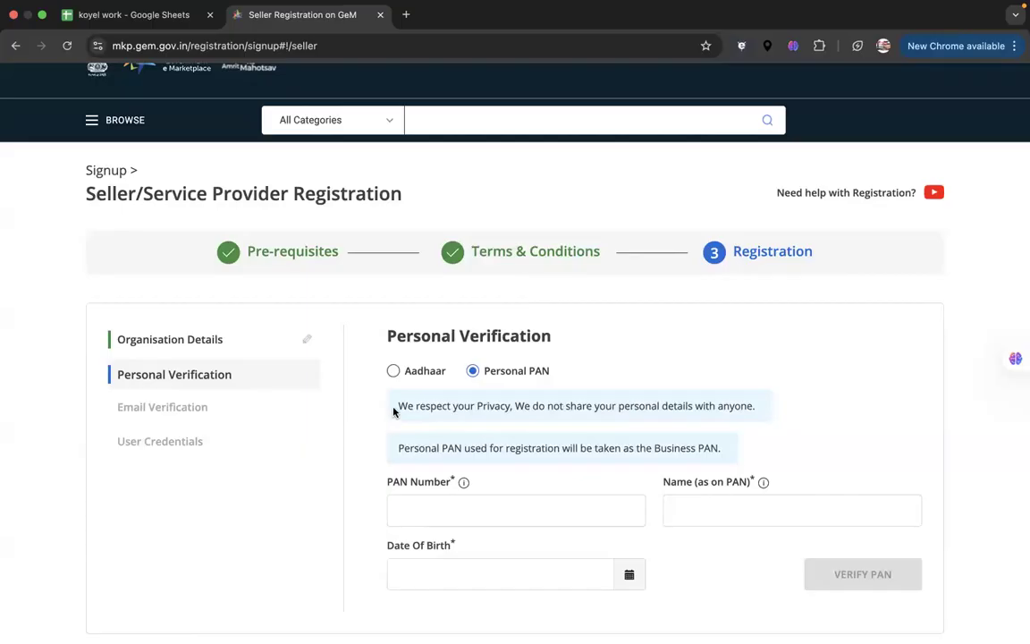
{"action": "left_click_drag", "start_coordinate": [394, 411], "coordinate": [769, 413]}
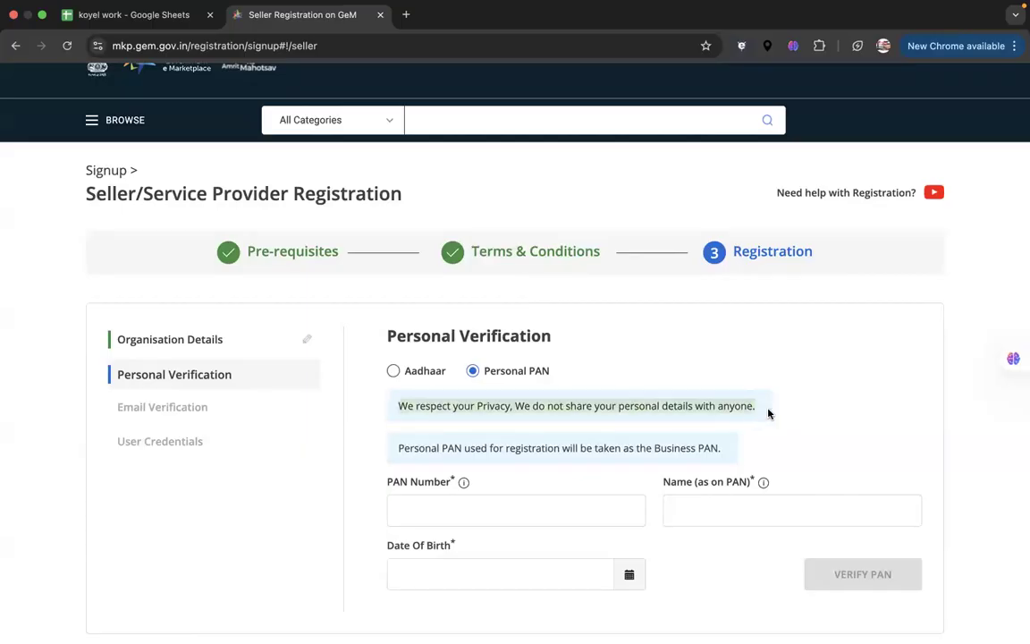
{"action": "scroll", "coordinate": [665, 372], "scroll_direction": "down", "scroll_amount": 1}
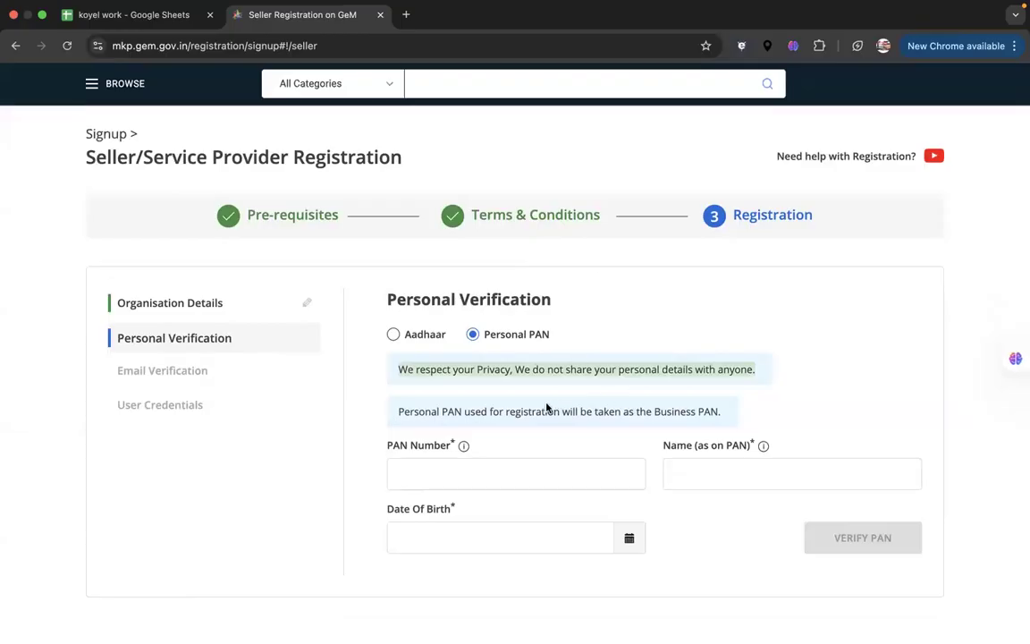
{"action": "scroll", "coordinate": [595, 340], "scroll_direction": "up", "scroll_amount": 3}
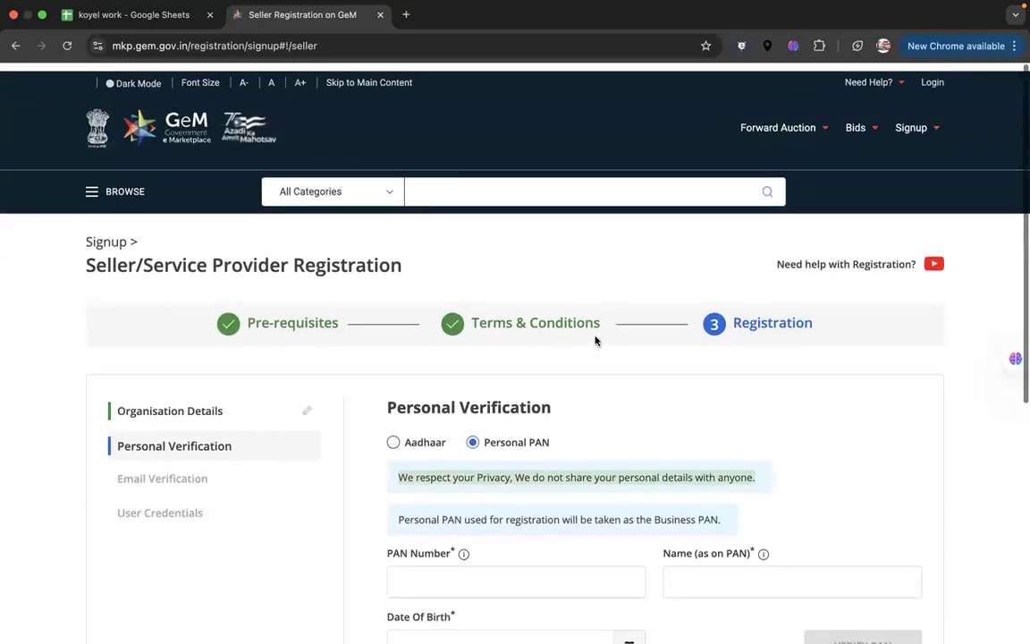
{"action": "scroll", "coordinate": [596, 339], "scroll_direction": "down", "scroll_amount": 1}
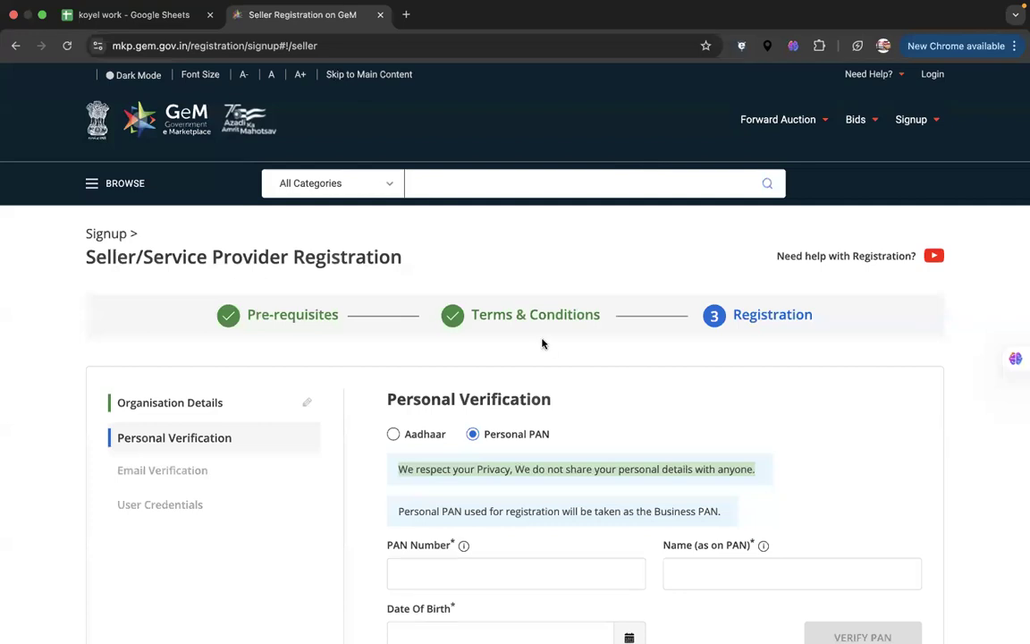
{"action": "scroll", "coordinate": [542, 343], "scroll_direction": "down", "scroll_amount": 2}
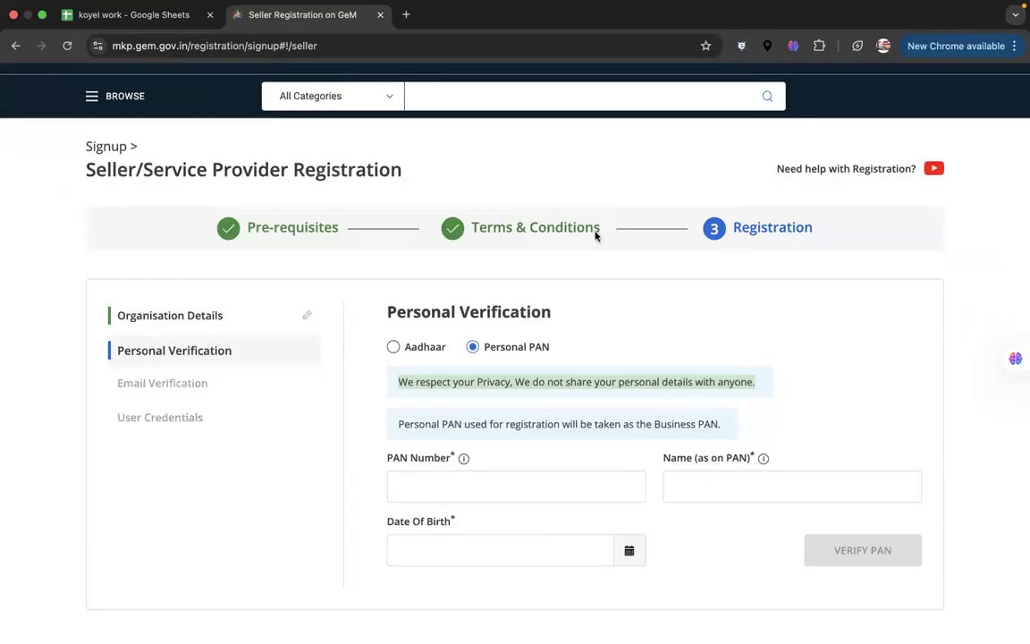
{"action": "scroll", "coordinate": [596, 233], "scroll_direction": "up", "scroll_amount": 2}
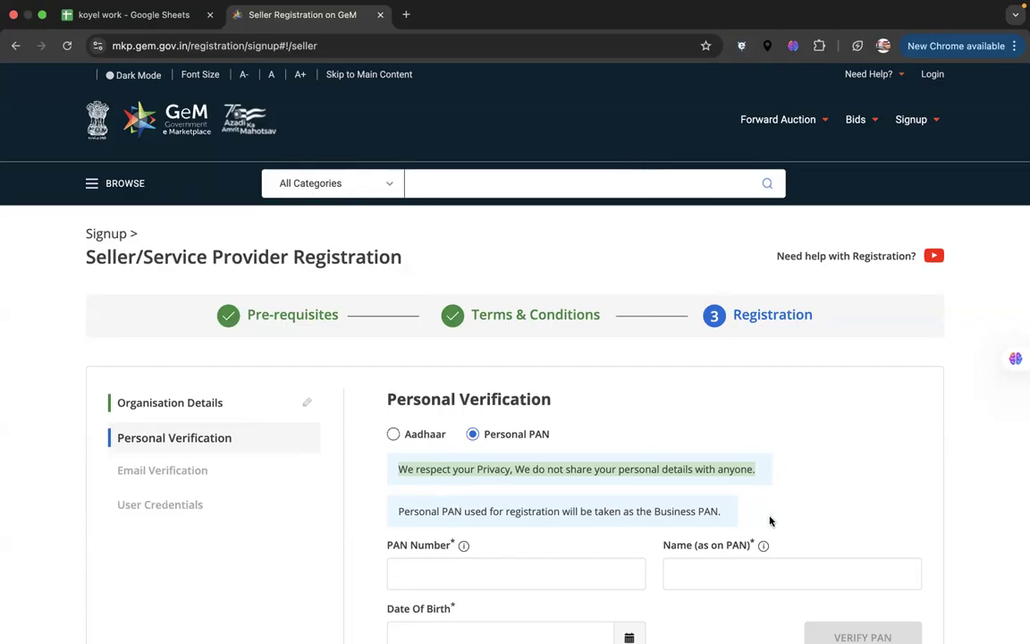
Load the GeM homepage from the address bar and go to the login page.
{"action": "left_click", "coordinate": [177, 61]}
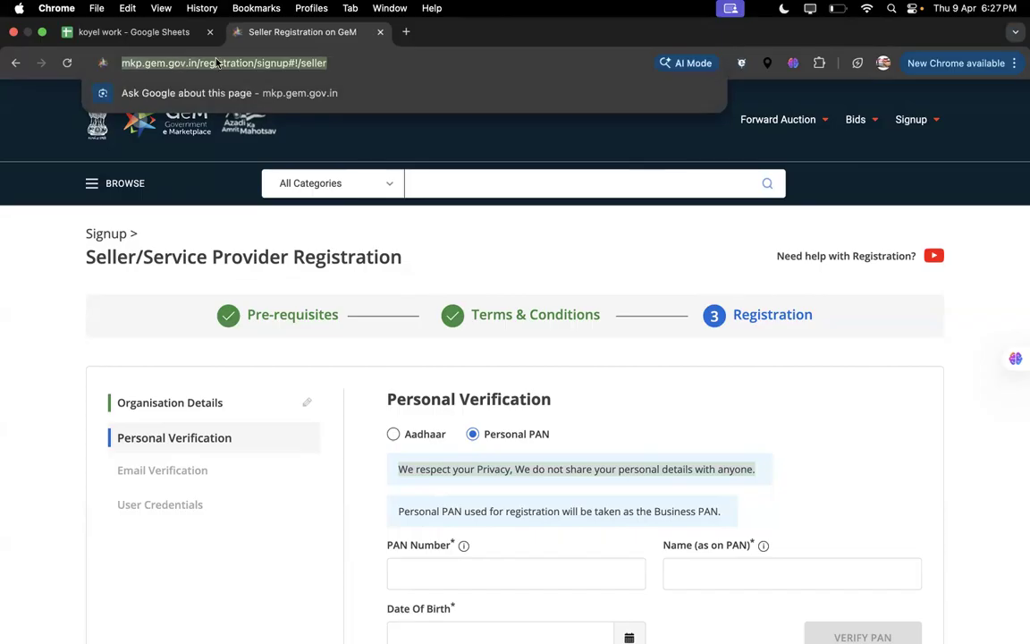
{"action": "left_click", "coordinate": [212, 61]}
{"action": "left_click_drag", "start_coordinate": [377, 69], "coordinate": [100, 63]}
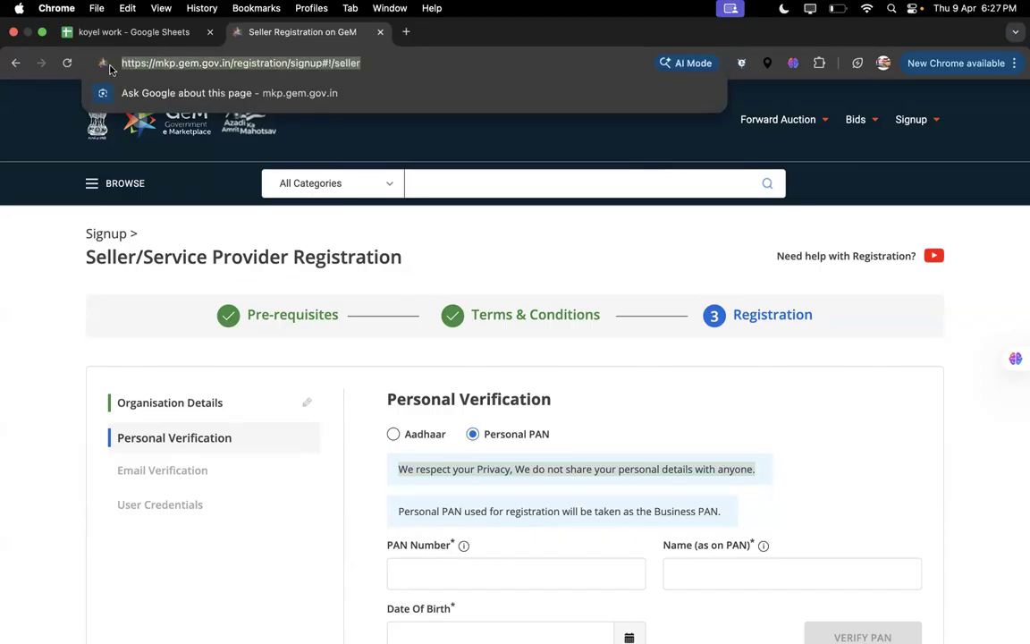
{"action": "type", "text": "gem.gov.in"}
{"action": "key", "text": "Return"}
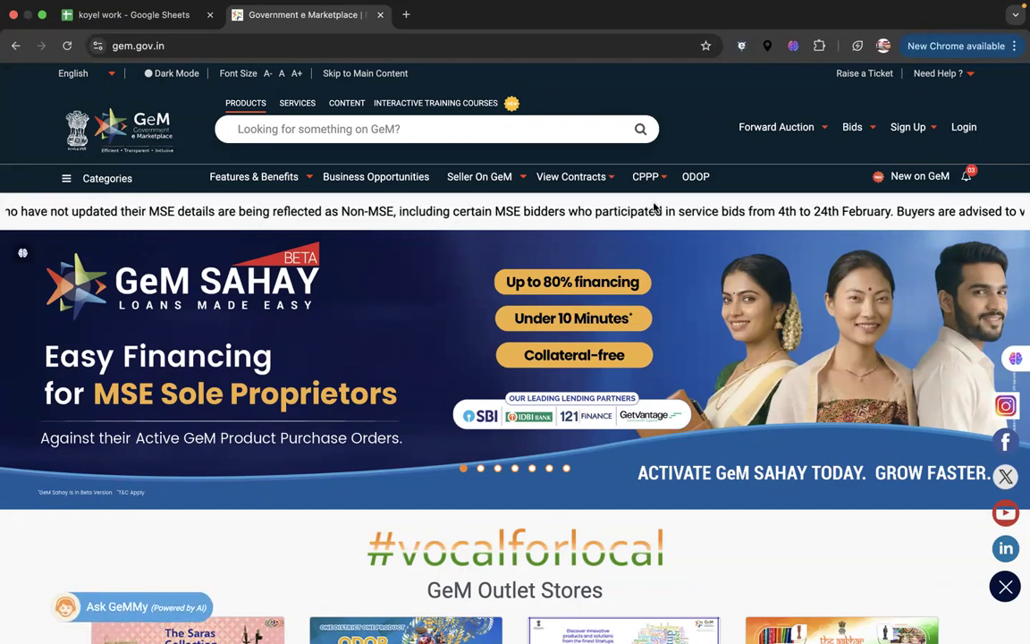
{"action": "left_click", "coordinate": [965, 128]}
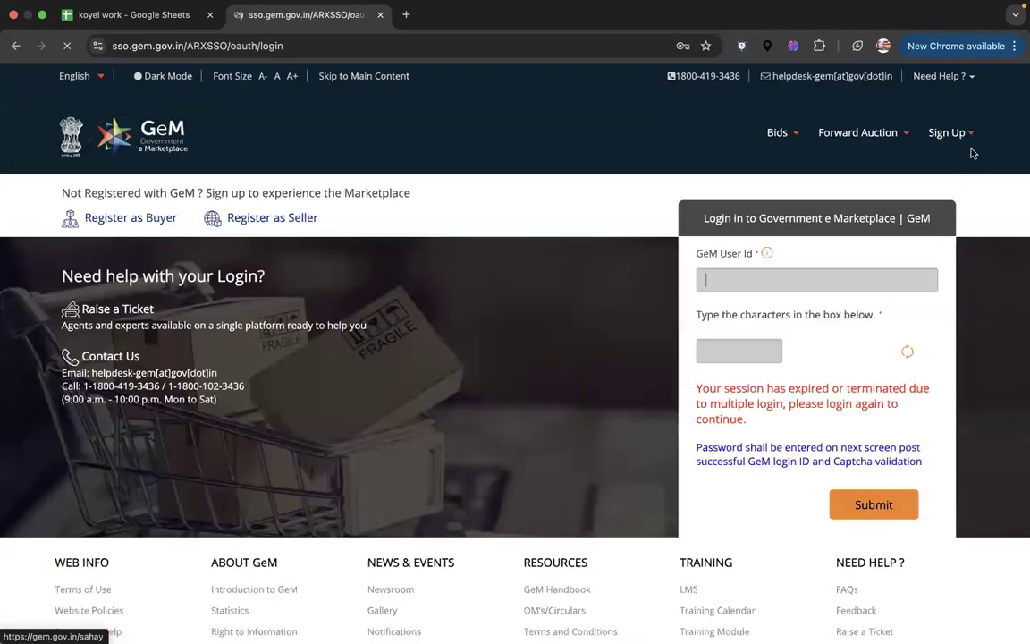
Enter the seller's User Id and the captcha, then submit them.
{"action": "left_click", "coordinate": [799, 289]}
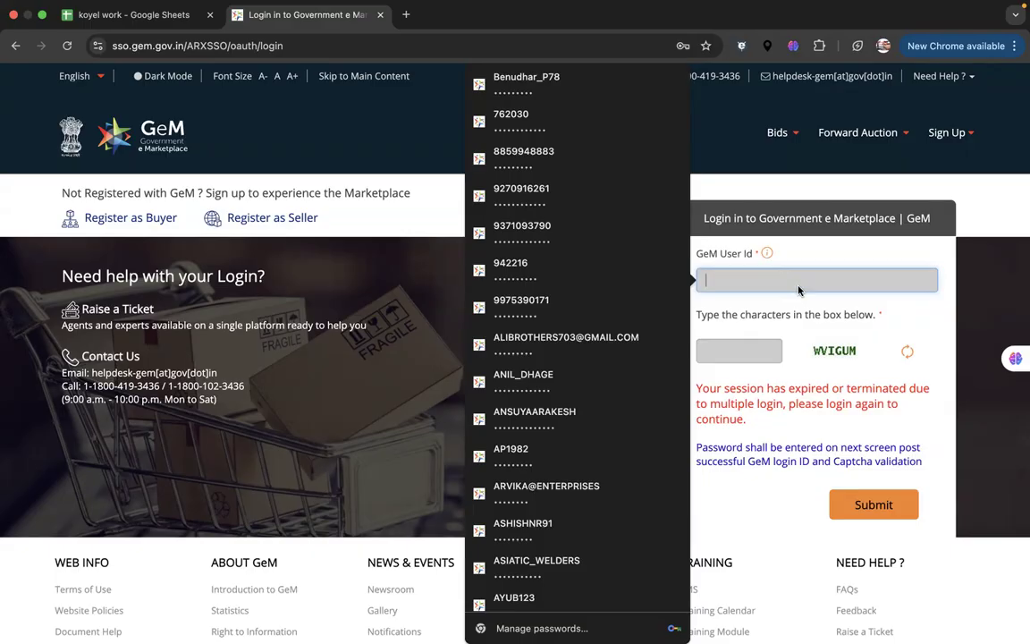
{"action": "type", "text": "s"}
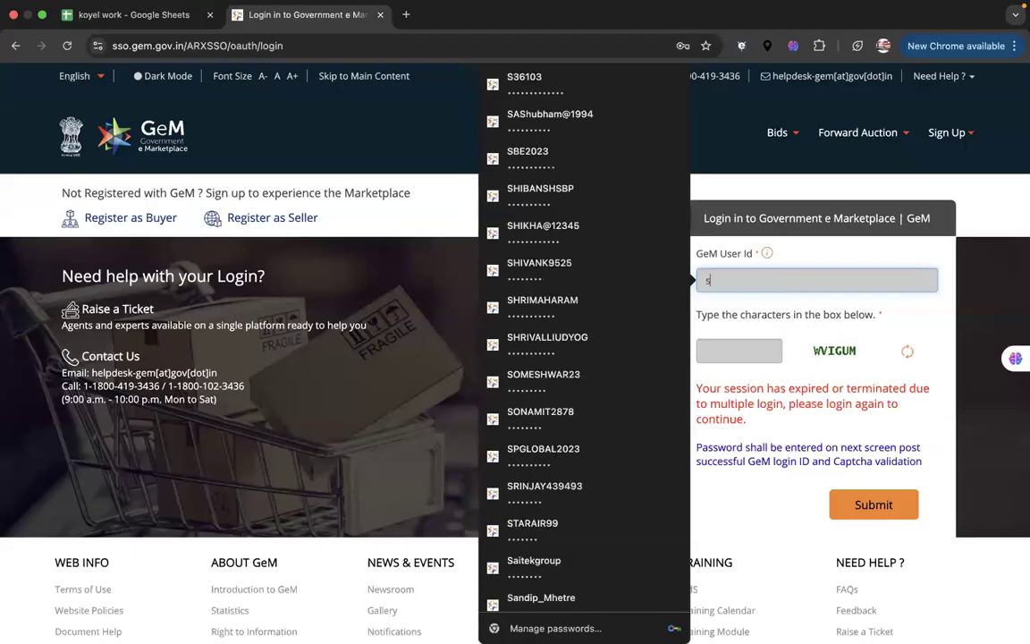
{"action": "type", "text": "kytech"}
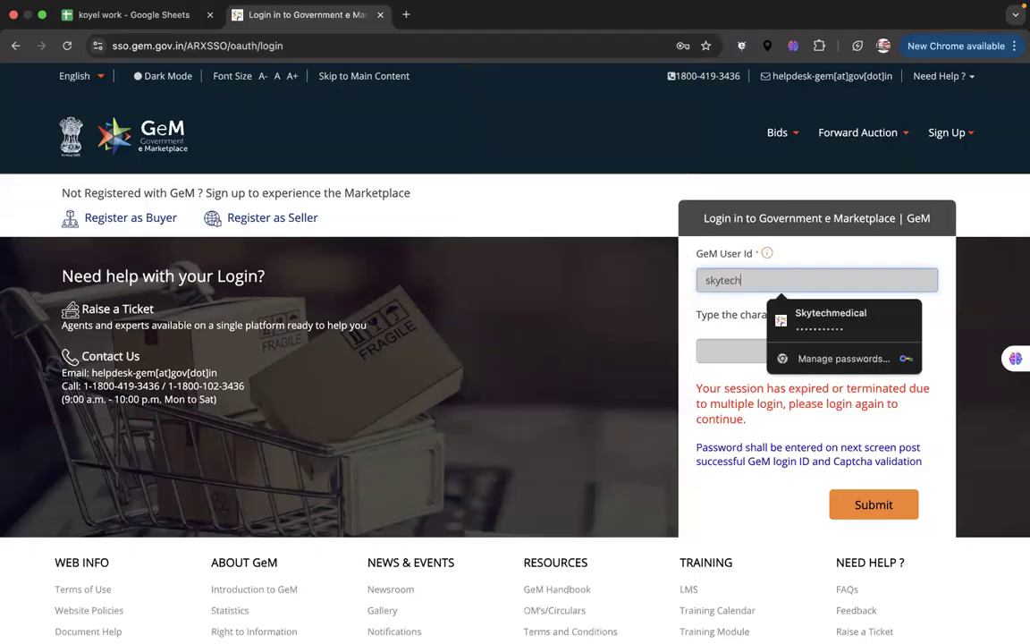
{"action": "type", "text": "medical"}
{"action": "left_click", "coordinate": [855, 314]}
{"action": "left_click", "coordinate": [754, 350]}
{"action": "type", "text": "WV"}
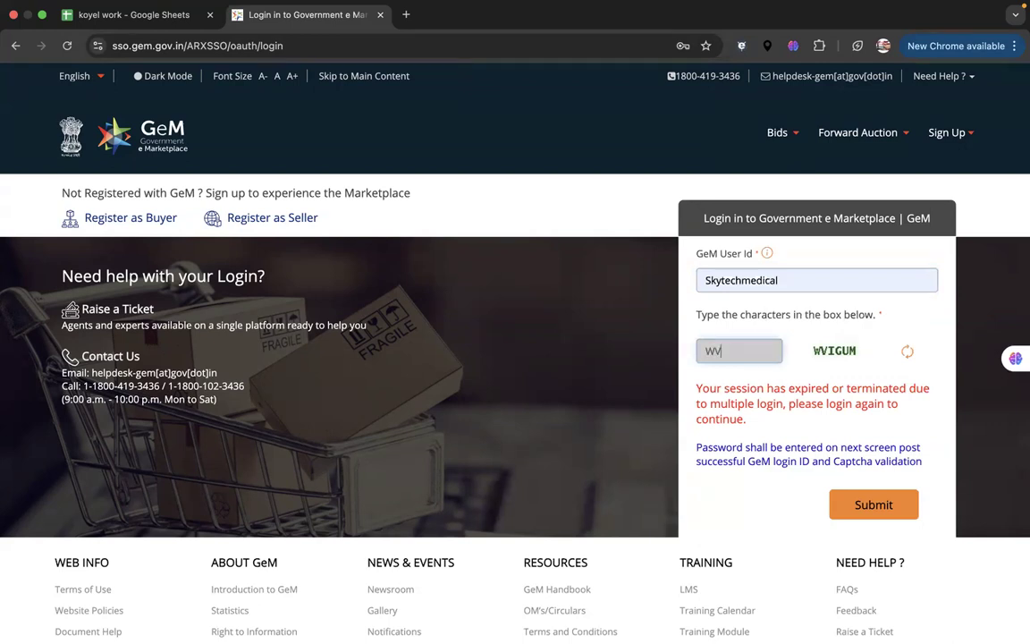
{"action": "type", "text": "IGUM"}
{"action": "left_click", "coordinate": [841, 504]}
Generate an OTP, enter the received code and log in.
{"action": "left_click", "coordinate": [834, 391]}
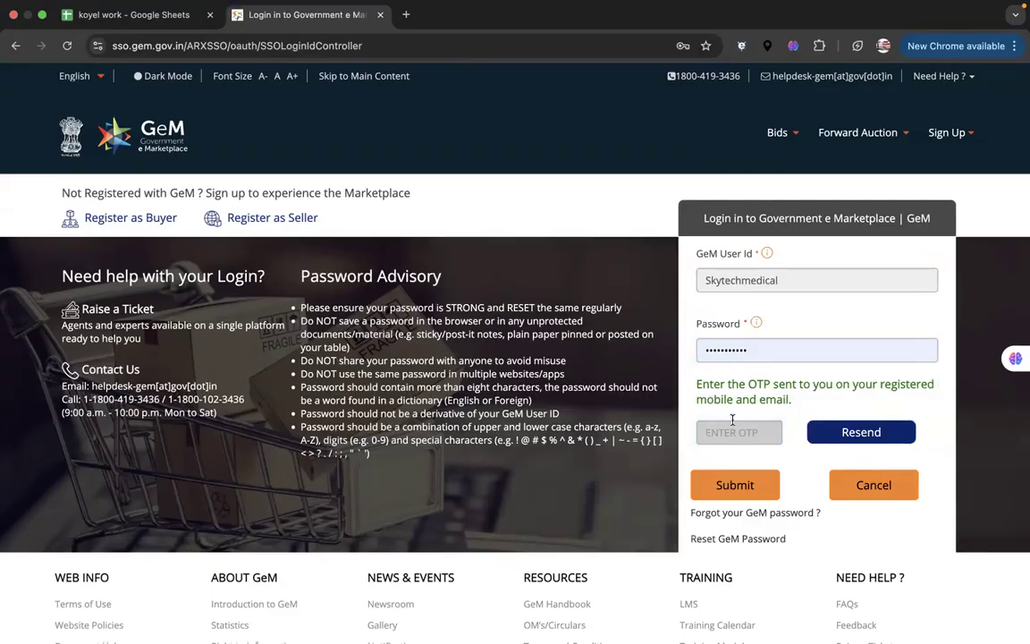
{"action": "left_click", "coordinate": [731, 427]}
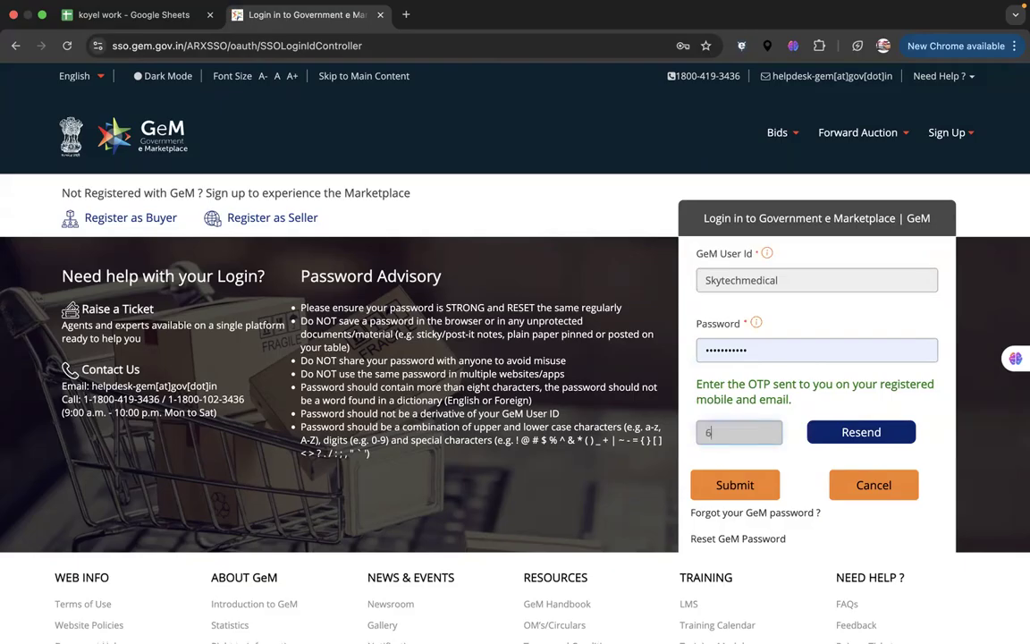
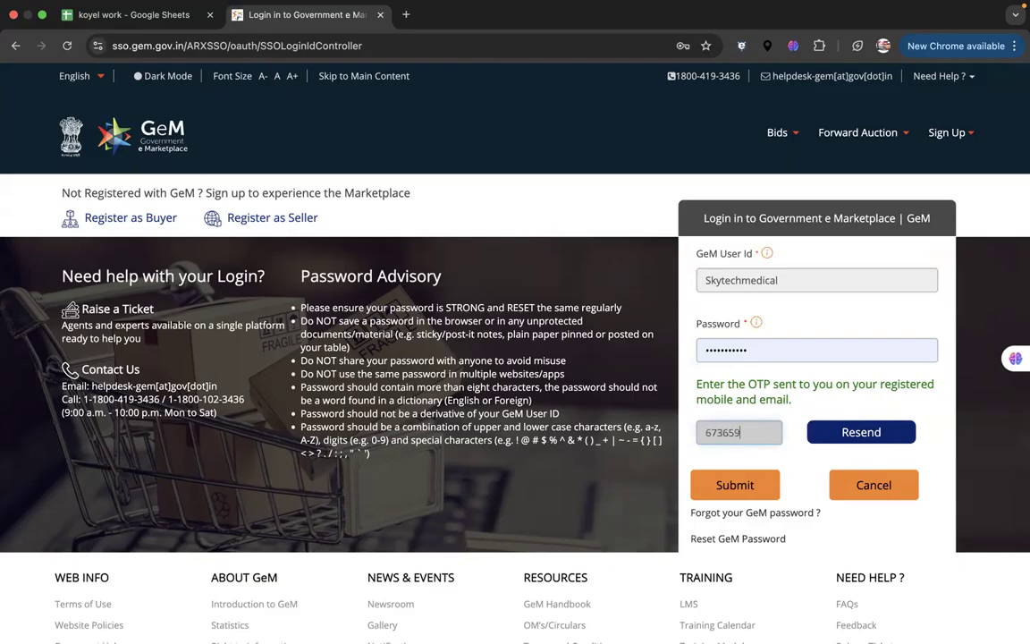
{"action": "left_click", "coordinate": [749, 494]}
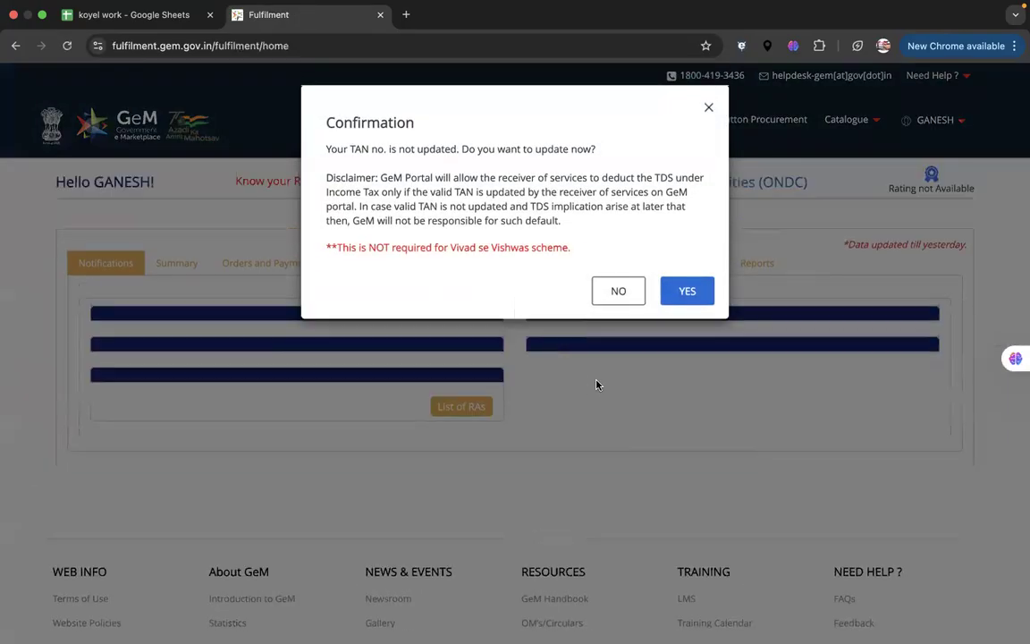
Decline the TAN update with NO and choose My Account from the account menu.
{"action": "left_click", "coordinate": [617, 291]}
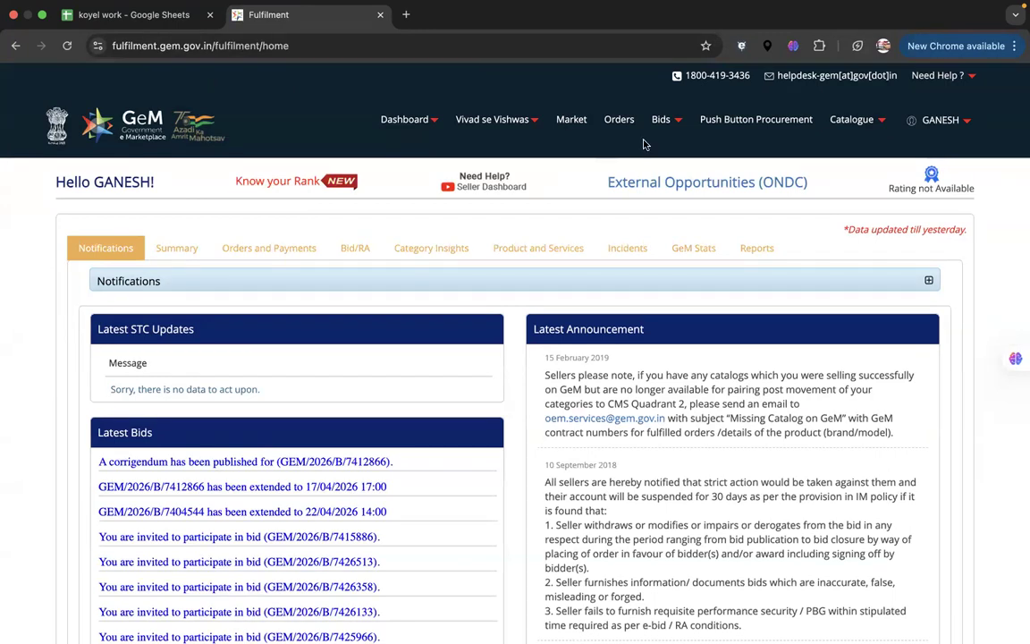
{"action": "left_click", "coordinate": [967, 124]}
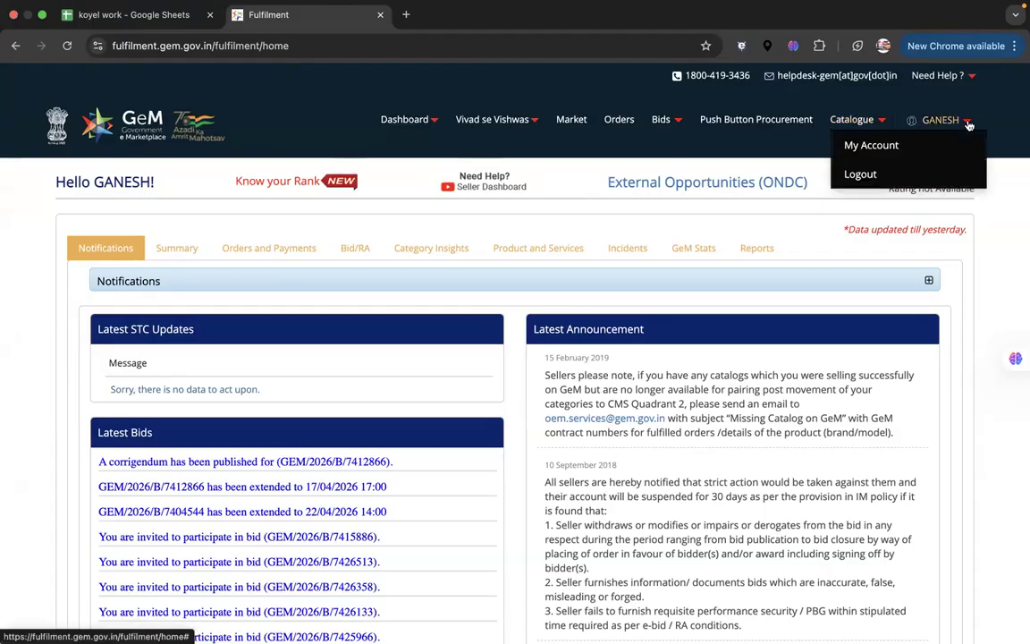
{"action": "left_click", "coordinate": [895, 147]}
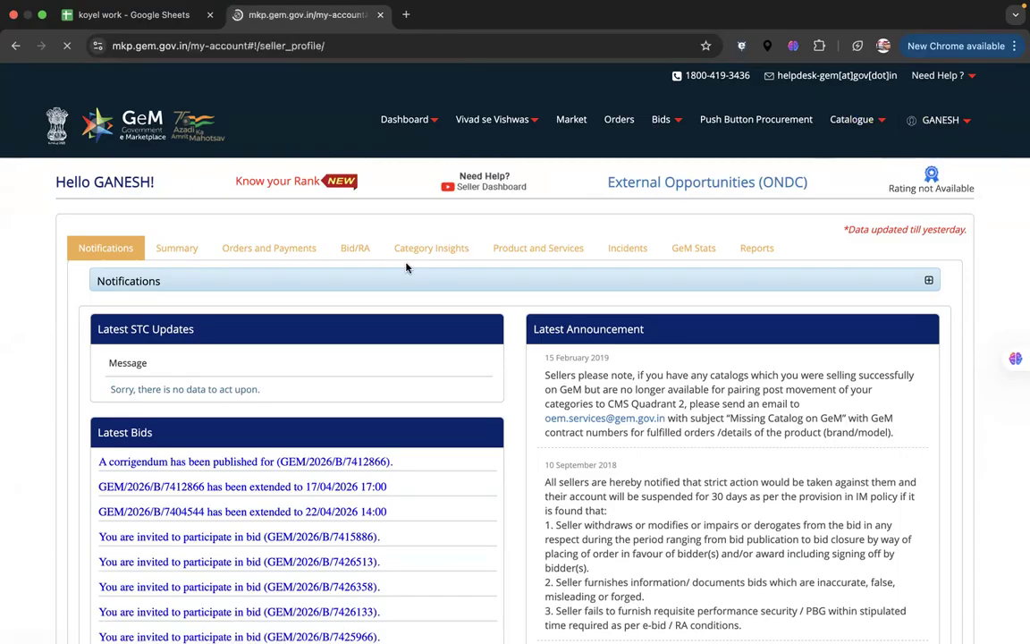
Open Business PAN Validation from the Business Profile sidebar.
{"action": "scroll", "coordinate": [277, 342], "scroll_direction": "down", "scroll_amount": 1}
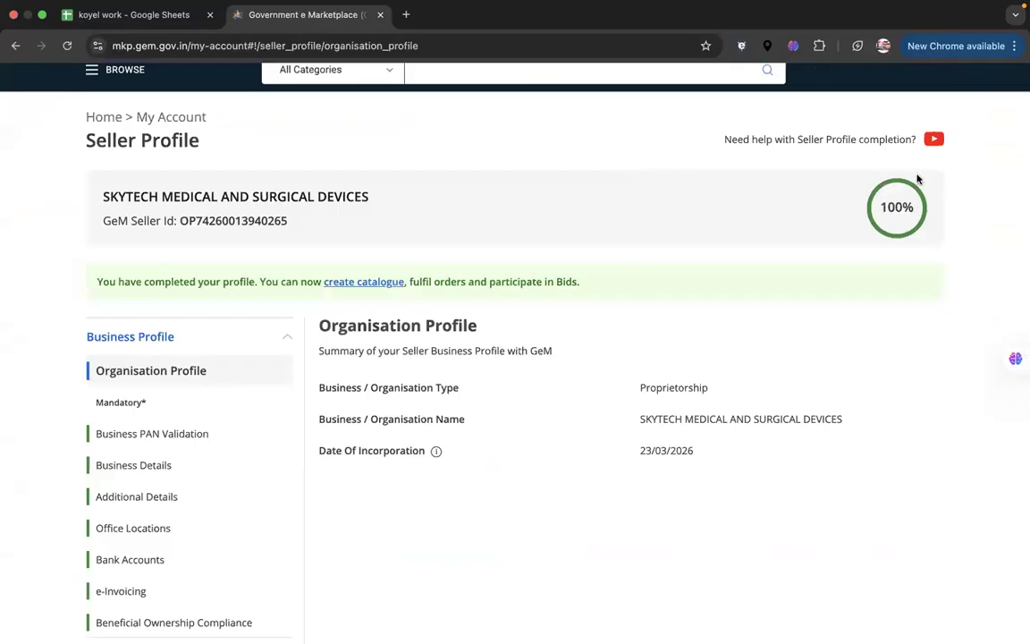
{"action": "scroll", "coordinate": [232, 442], "scroll_direction": "down", "scroll_amount": 1}
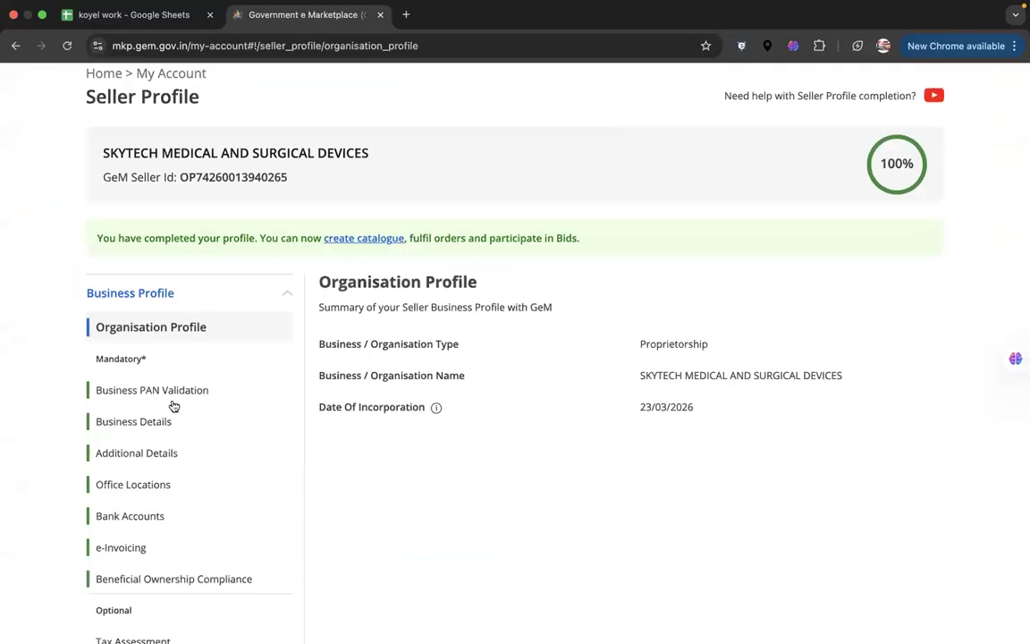
{"action": "left_click", "coordinate": [140, 394]}
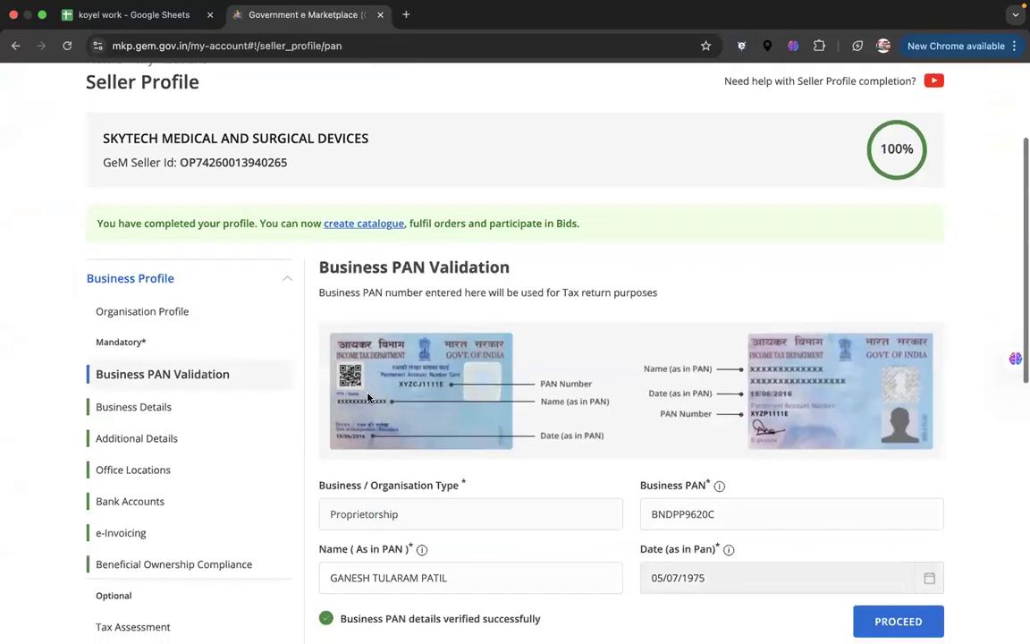
{"action": "scroll", "coordinate": [367, 397], "scroll_direction": "down", "scroll_amount": 2}
{"action": "left_click_drag", "start_coordinate": [329, 424], "coordinate": [391, 429]}
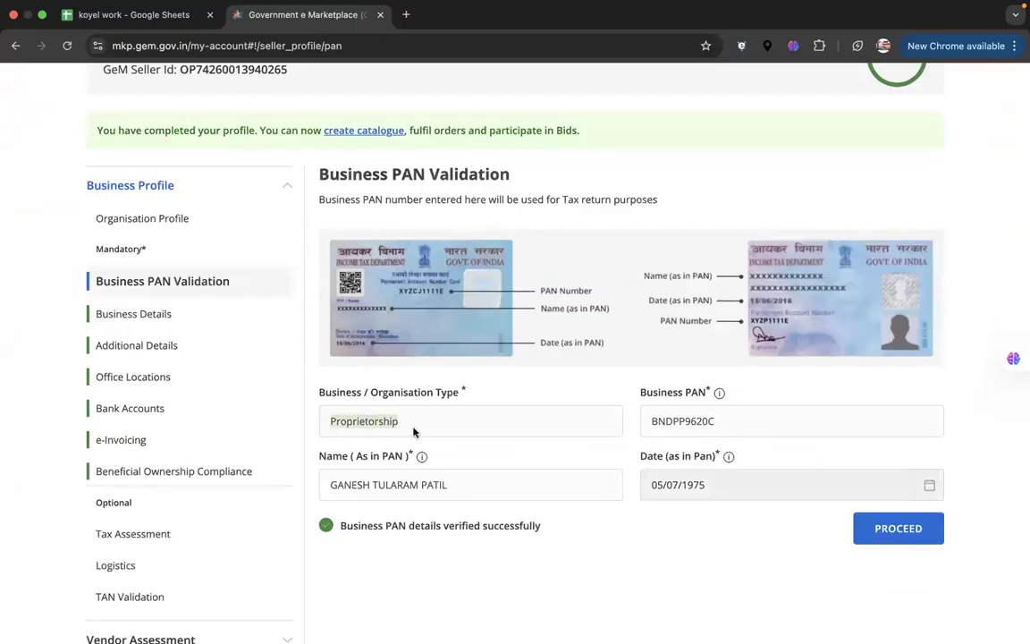
Highlight the Business PAN, the name as in PAN and the date as in PAN to review them.
{"action": "left_click_drag", "start_coordinate": [646, 420], "coordinate": [748, 426]}
{"action": "left_click", "coordinate": [720, 430]}
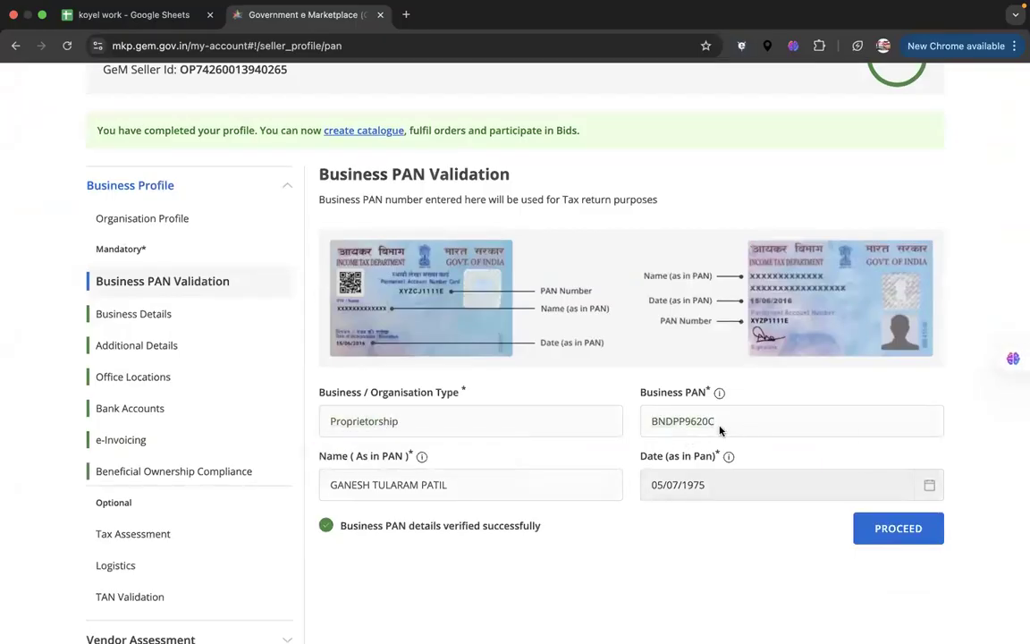
{"action": "double_click", "coordinate": [652, 424]}
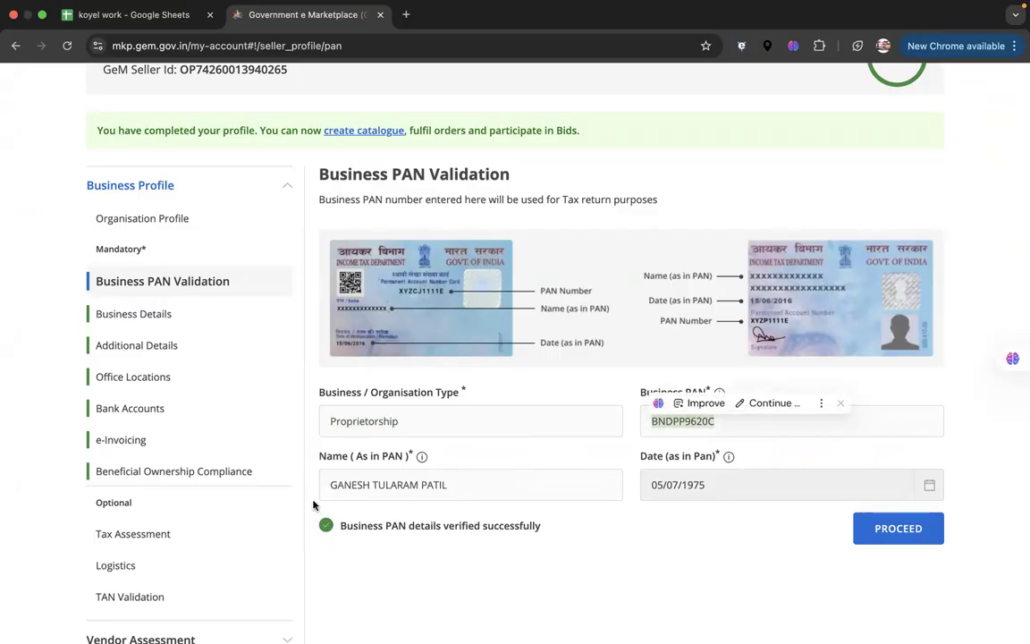
{"action": "left_click_drag", "start_coordinate": [336, 489], "coordinate": [452, 486]}
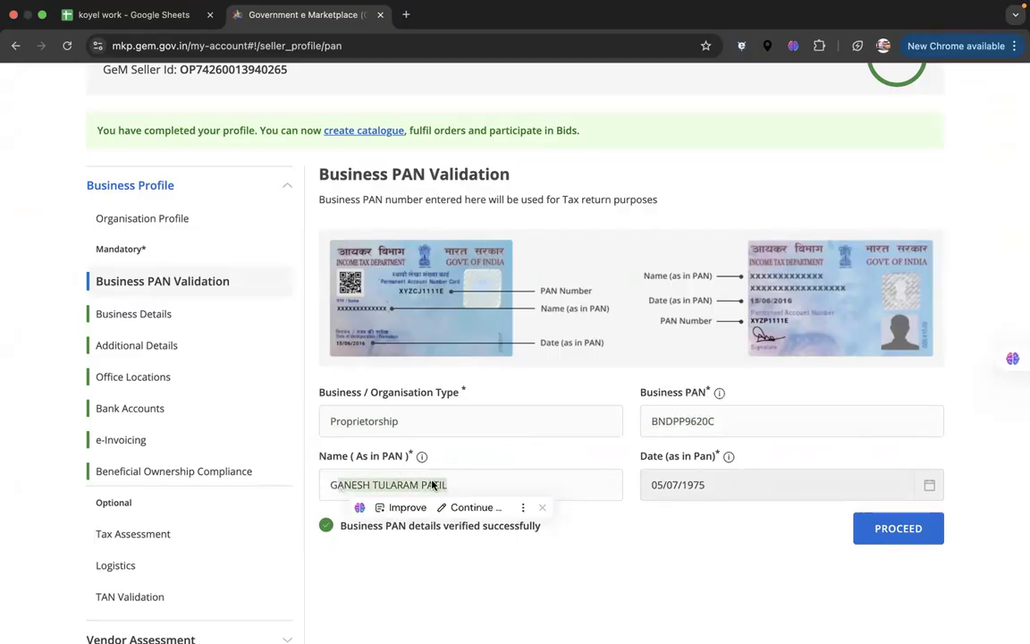
{"action": "left_click_drag", "start_coordinate": [718, 425], "coordinate": [651, 421]}
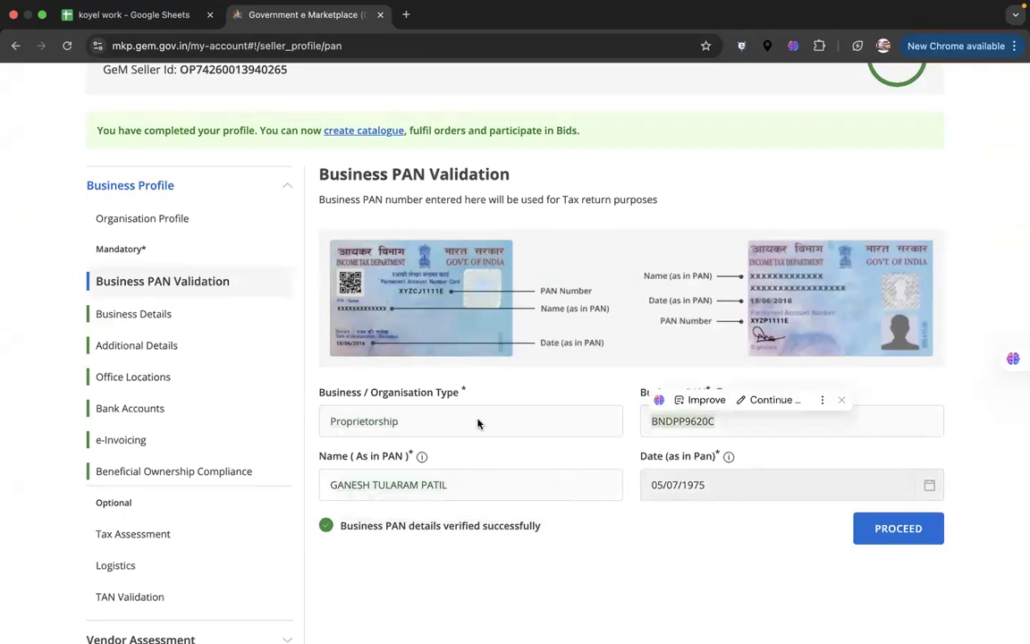
{"action": "left_click_drag", "start_coordinate": [329, 490], "coordinate": [447, 486]}
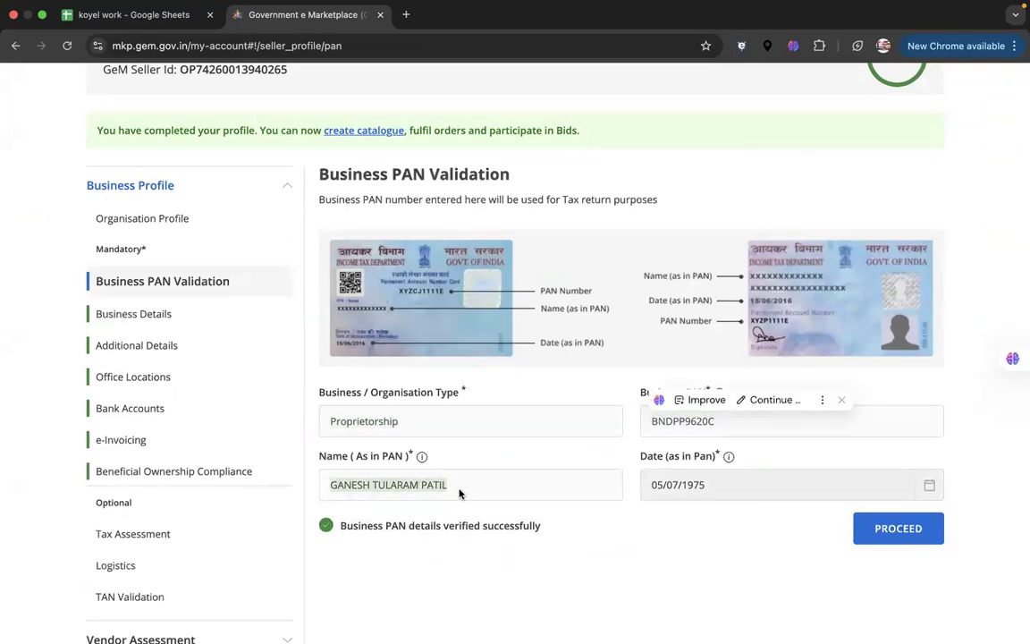
{"action": "left_click_drag", "start_coordinate": [652, 486], "coordinate": [715, 487]}
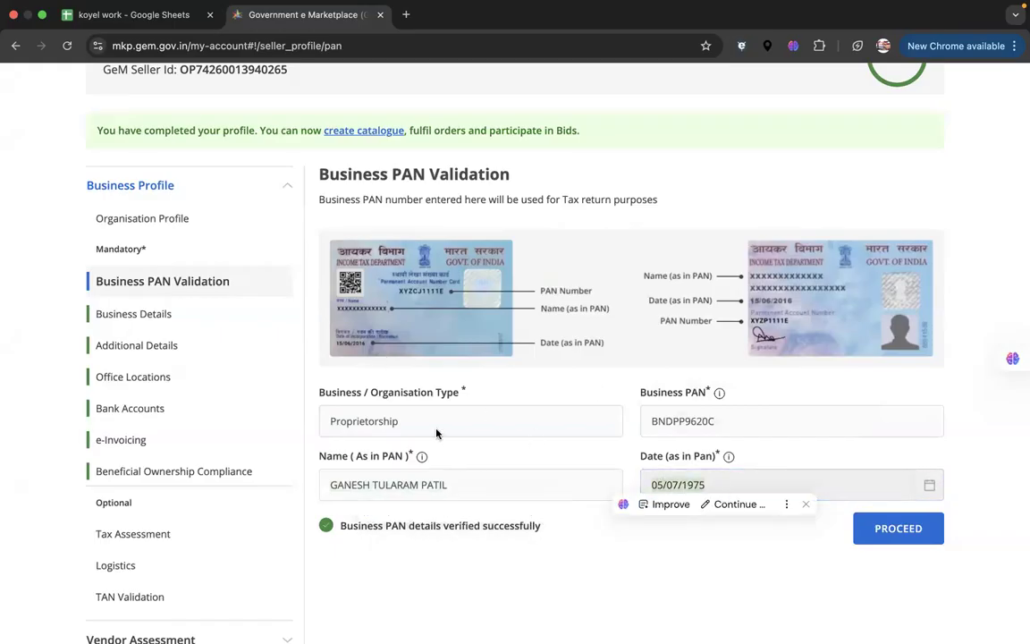
{"action": "left_click", "coordinate": [686, 487]}
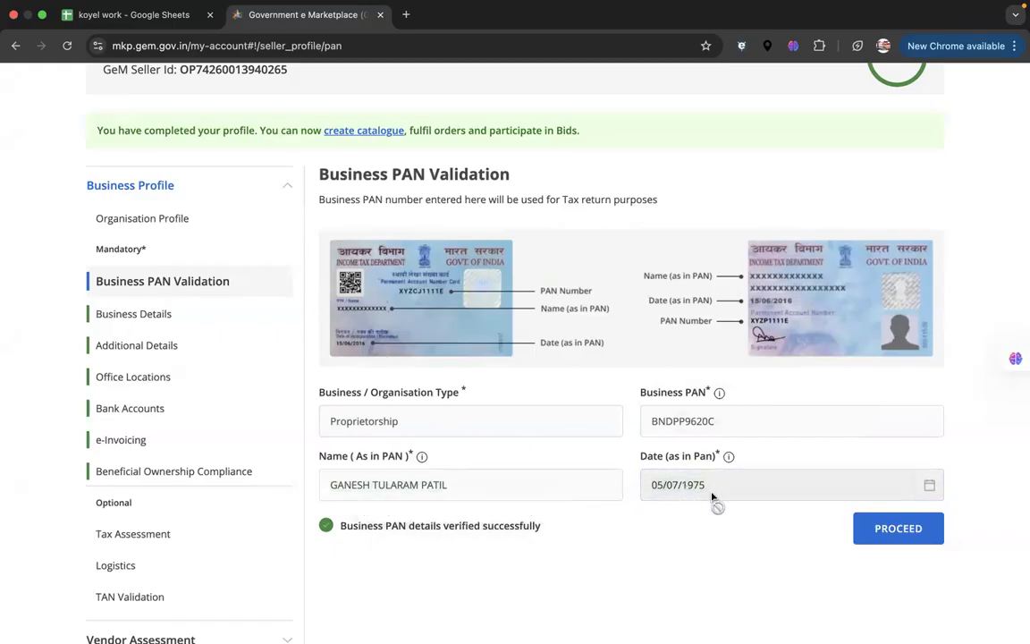
{"action": "left_click_drag", "start_coordinate": [711, 488], "coordinate": [655, 490]}
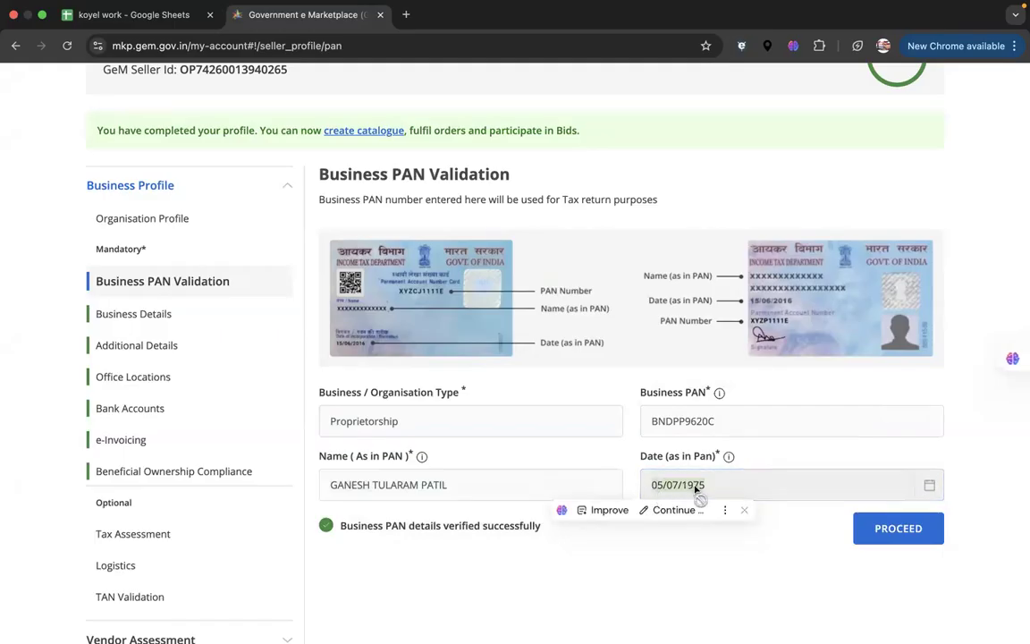
{"action": "left_click", "coordinate": [656, 539]}
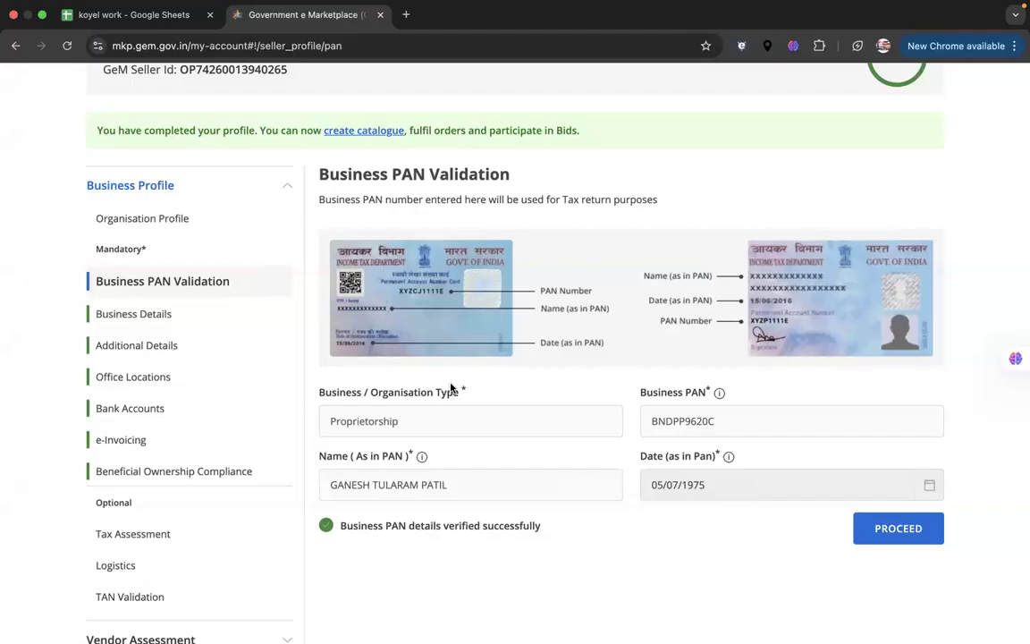
Proceed to Business Details and highlight the business name and the Date of Incorporation, 23/03/2026.
{"action": "left_click", "coordinate": [863, 536]}
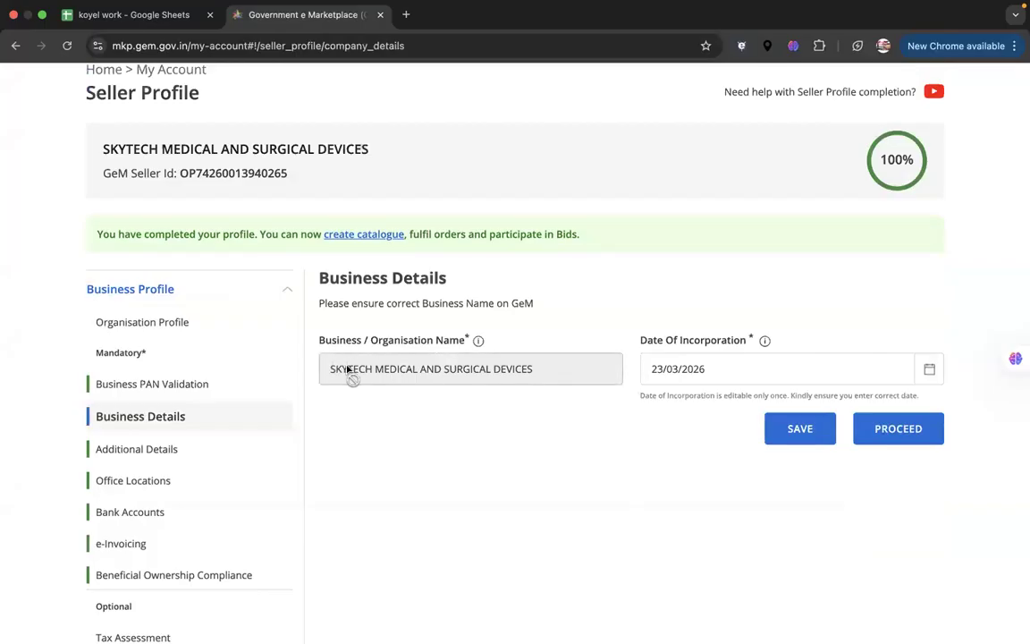
{"action": "left_click_drag", "start_coordinate": [534, 379], "coordinate": [338, 380]}
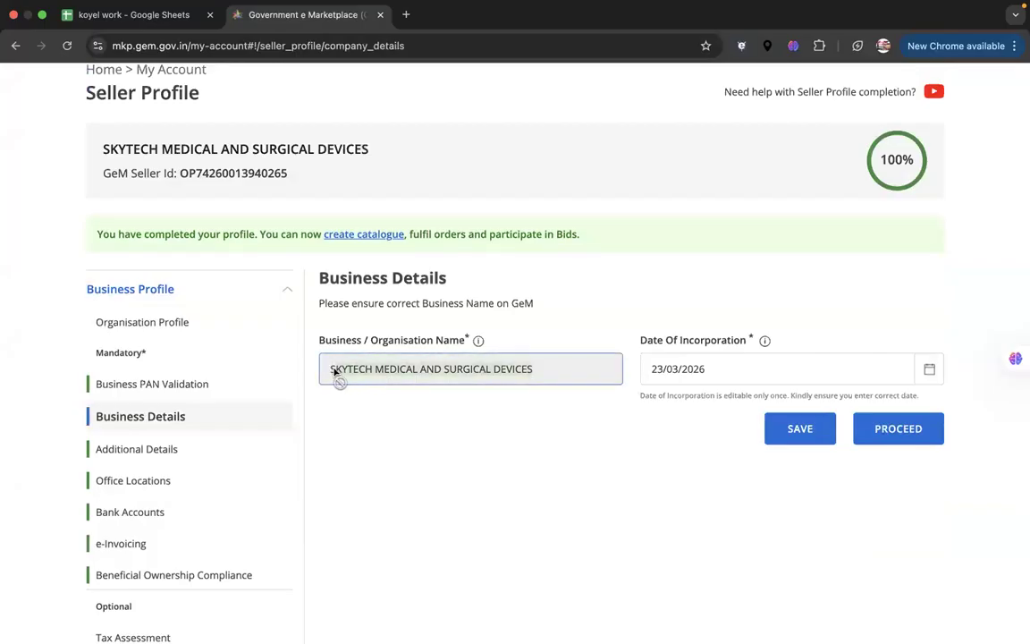
{"action": "mouse_move", "coordinate": [713, 370]}
{"action": "left_mouse_down"}
{"action": "mouse_move", "coordinate": [636, 375]}
{"action": "mouse_move", "coordinate": [651, 363]}
{"action": "left_mouse_up"}
{"action": "left_click", "coordinate": [694, 453]}
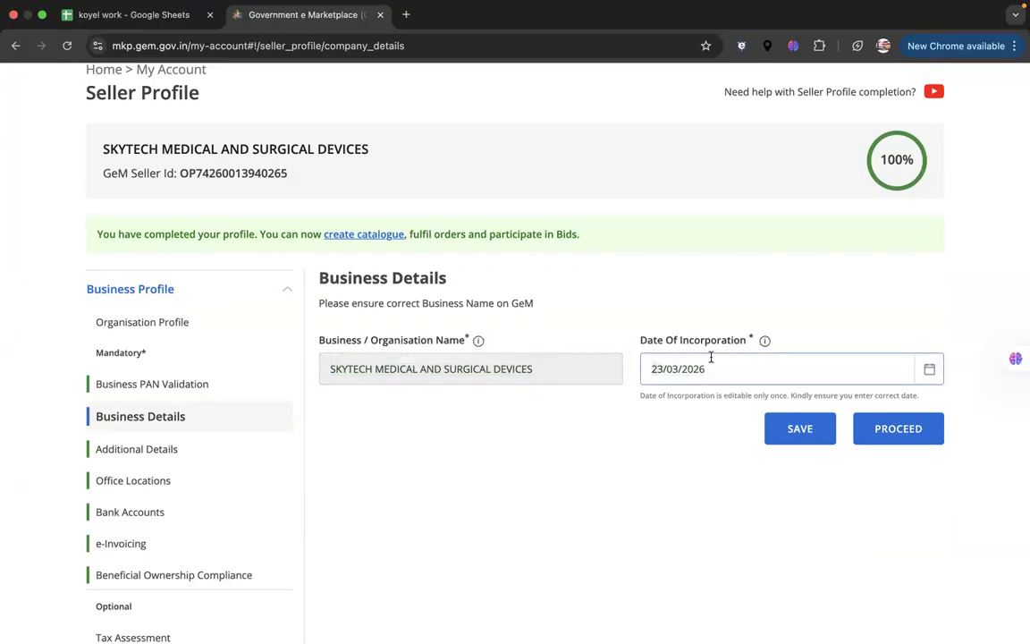
Point out the once-only date edit note and open the Date of Incorporation calendar.
{"action": "left_click", "coordinate": [651, 399]}
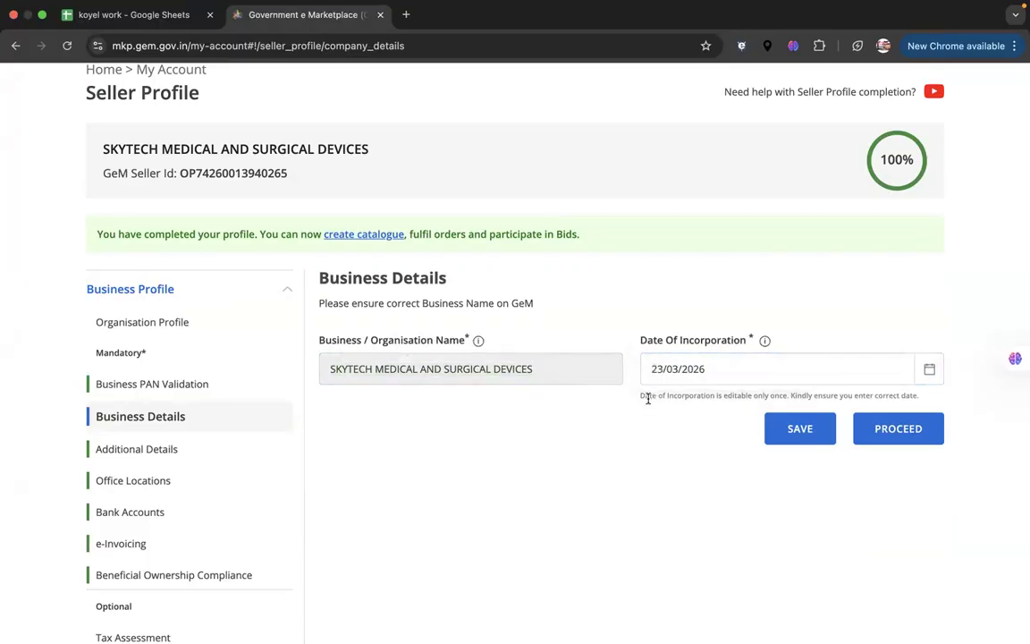
{"action": "left_click_drag", "start_coordinate": [636, 399], "coordinate": [788, 396]}
{"action": "left_click", "coordinate": [929, 369]}
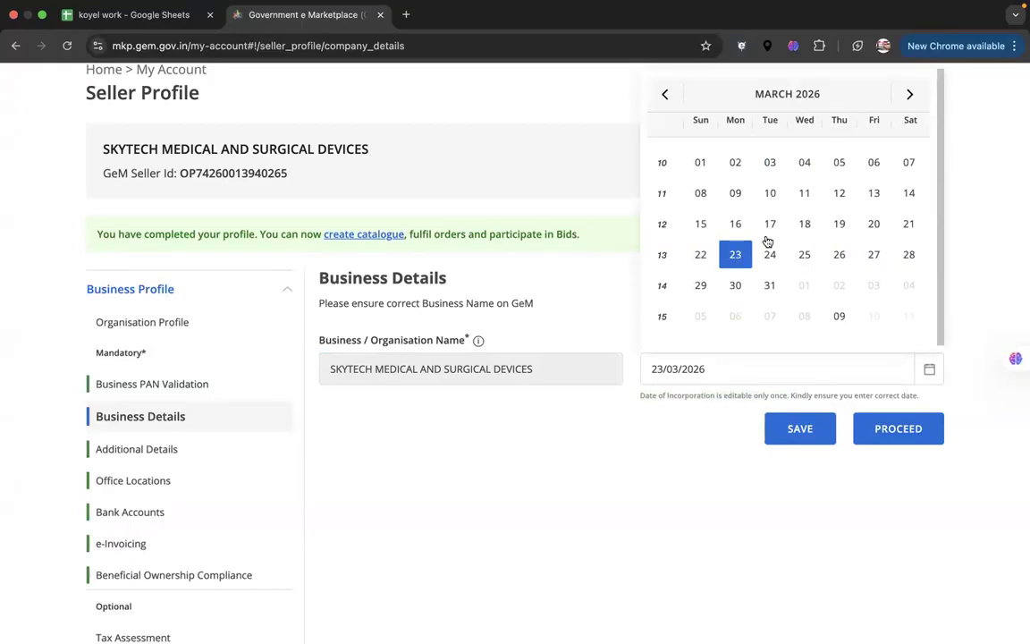
{"action": "left_click", "coordinate": [909, 96]}
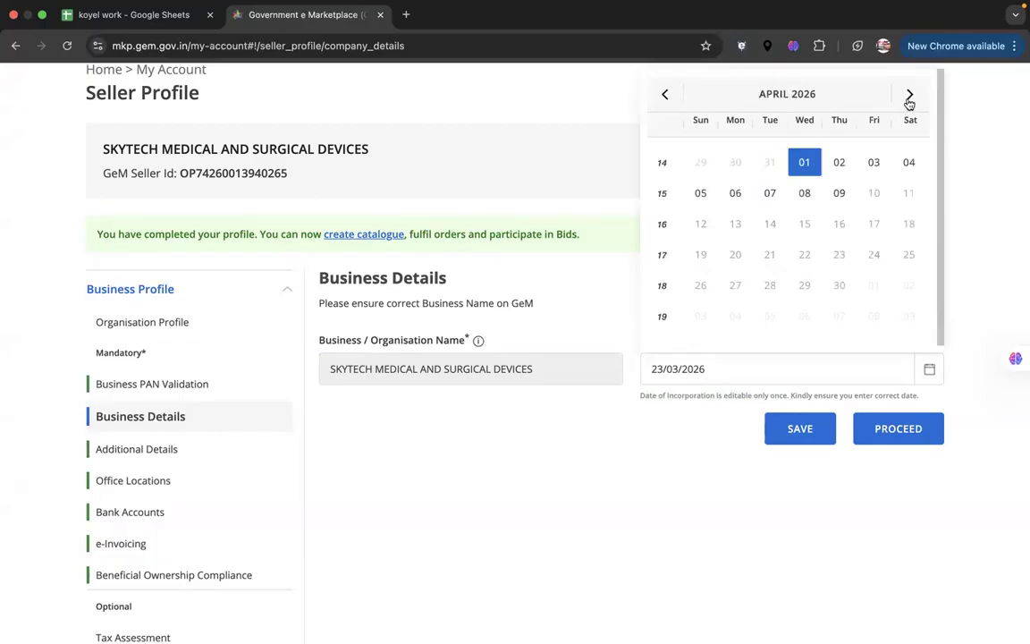
{"action": "left_click", "coordinate": [839, 193]}
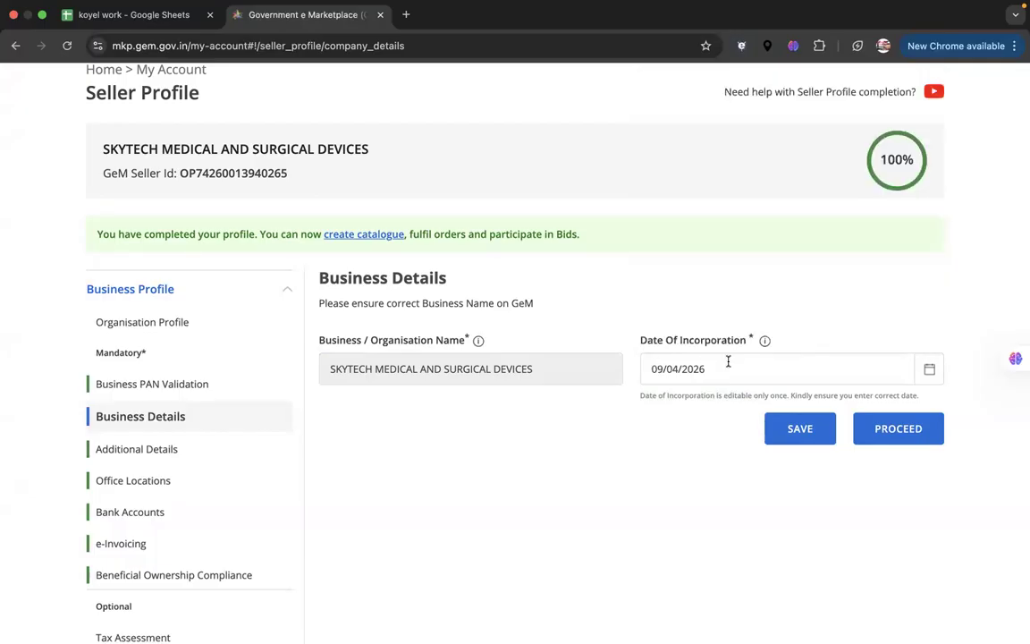
{"action": "left_click", "coordinate": [928, 368]}
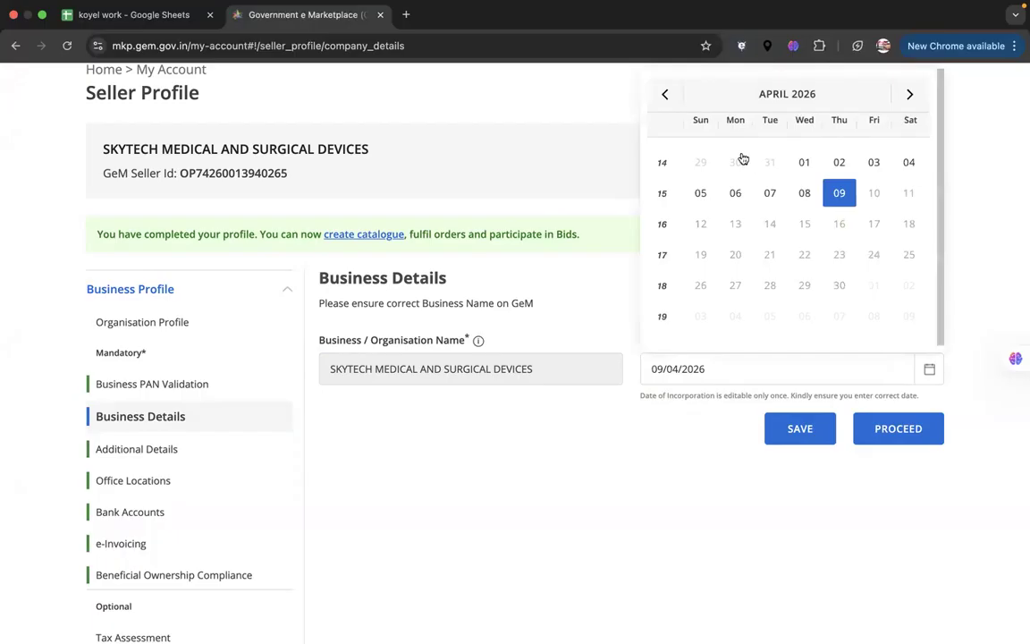
{"action": "left_click", "coordinate": [676, 100]}
{"action": "double_click", "coordinate": [675, 101]}
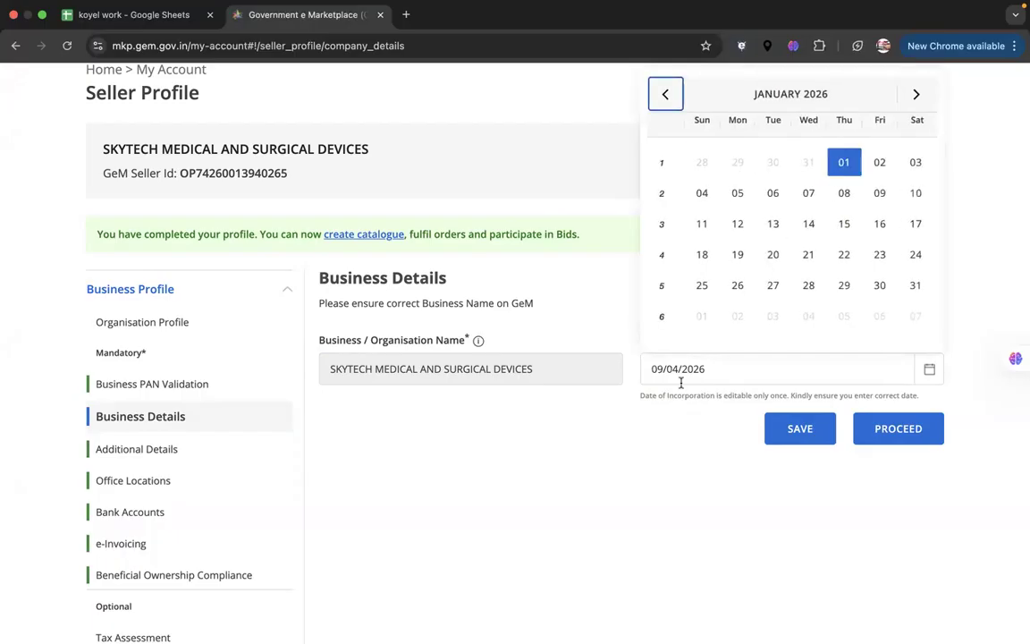
{"action": "left_click", "coordinate": [654, 434]}
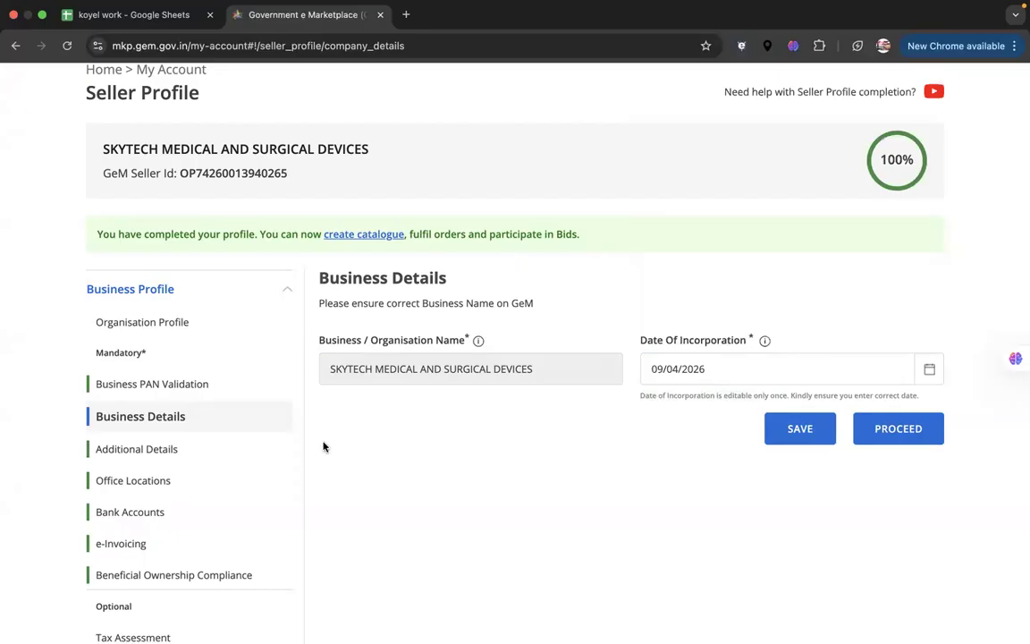
{"action": "scroll", "coordinate": [324, 447], "scroll_direction": "down", "scroll_amount": 1}
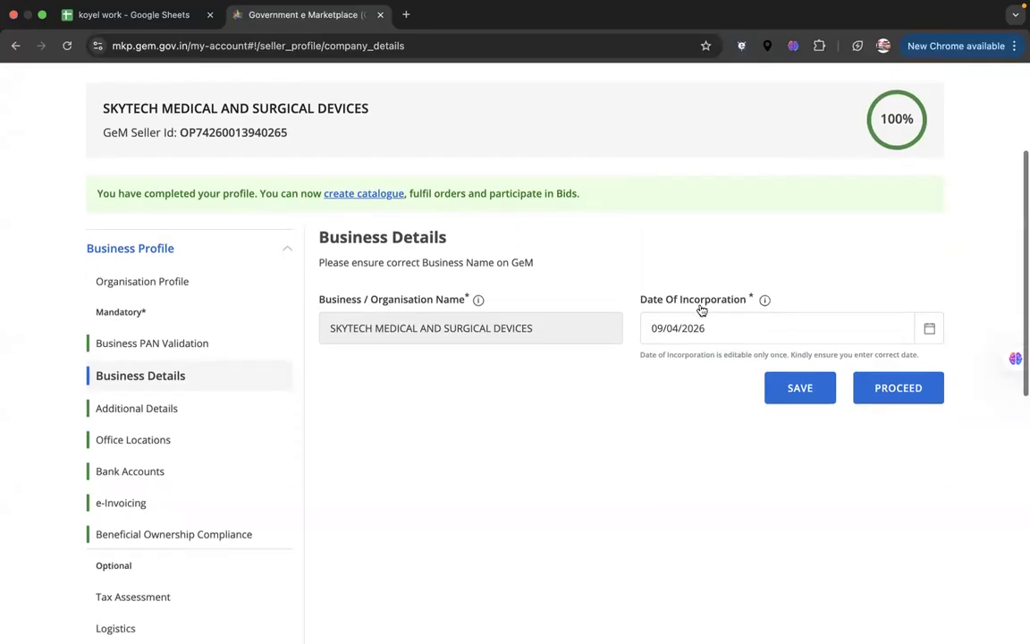
{"action": "left_click_drag", "start_coordinate": [715, 328], "coordinate": [632, 329]}
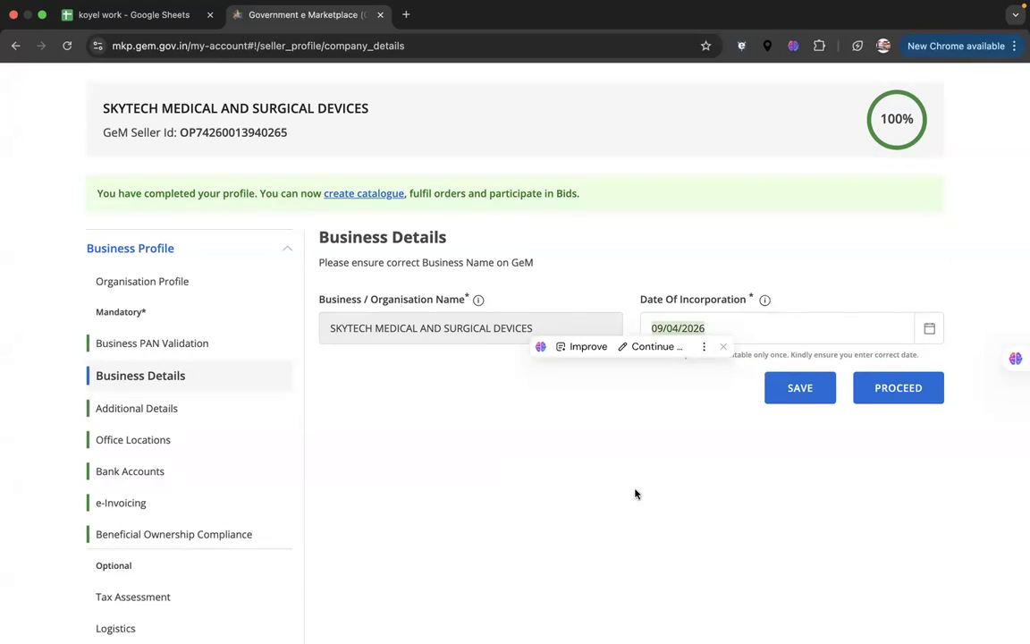
{"action": "left_click", "coordinate": [694, 374]}
{"action": "left_click_drag", "start_coordinate": [716, 328], "coordinate": [639, 327]}
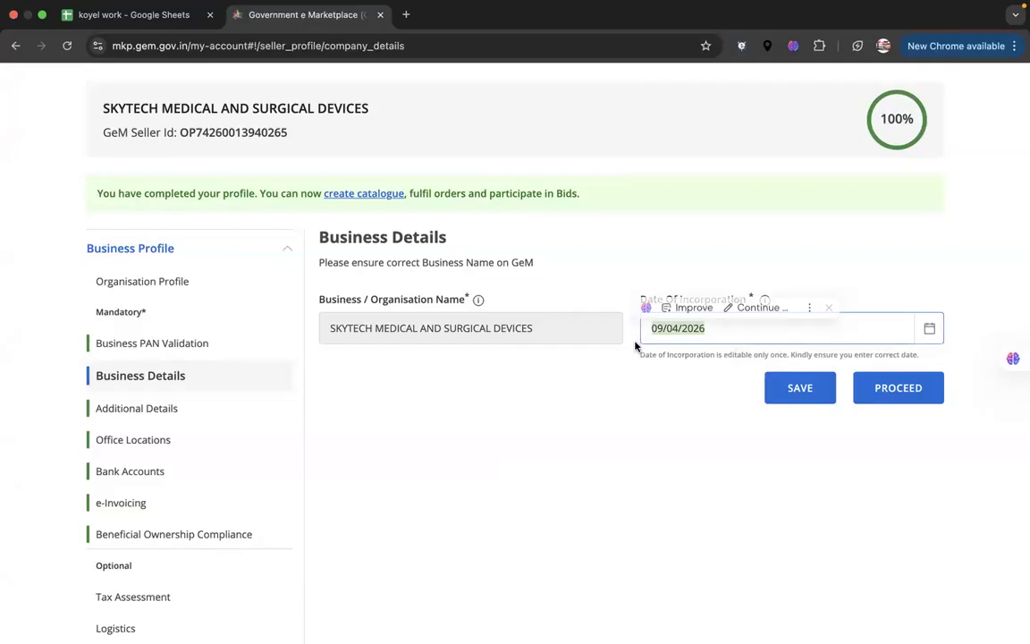
{"action": "left_click", "coordinate": [635, 402]}
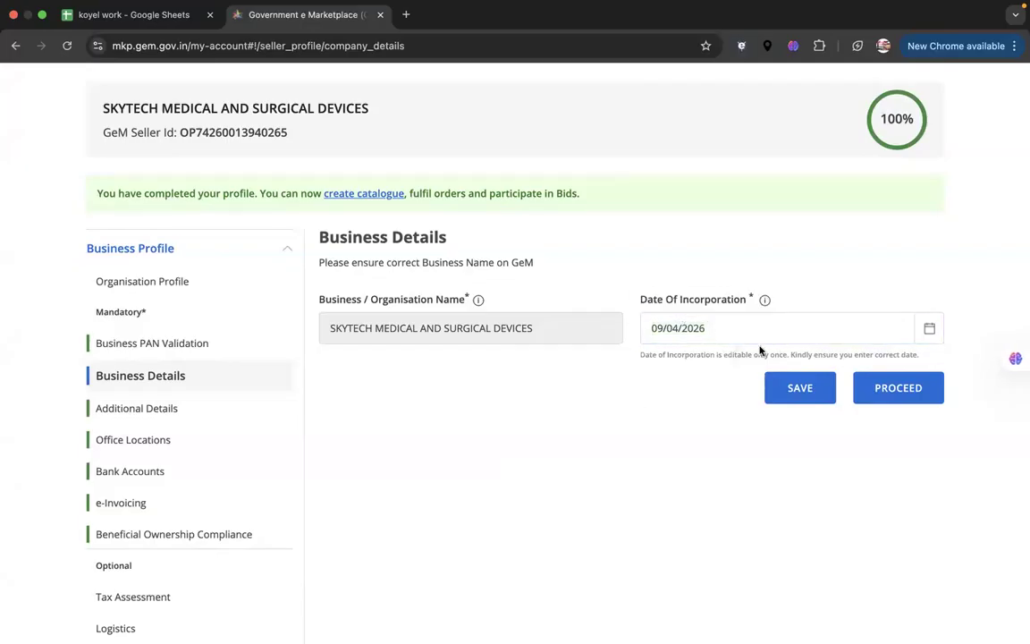
{"action": "left_click", "coordinate": [834, 400]}
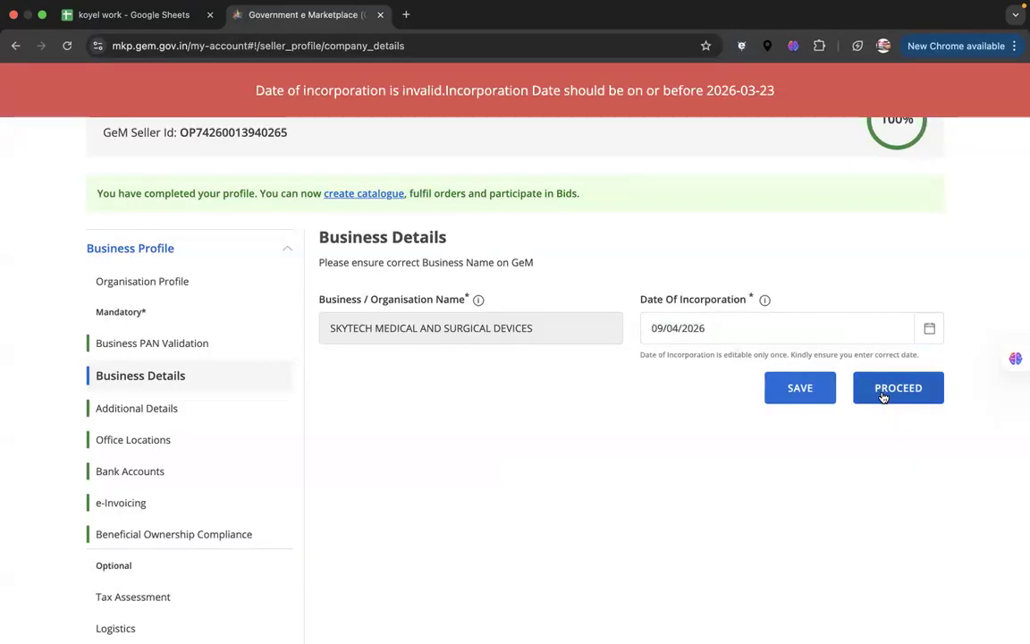
{"action": "left_click", "coordinate": [860, 394]}
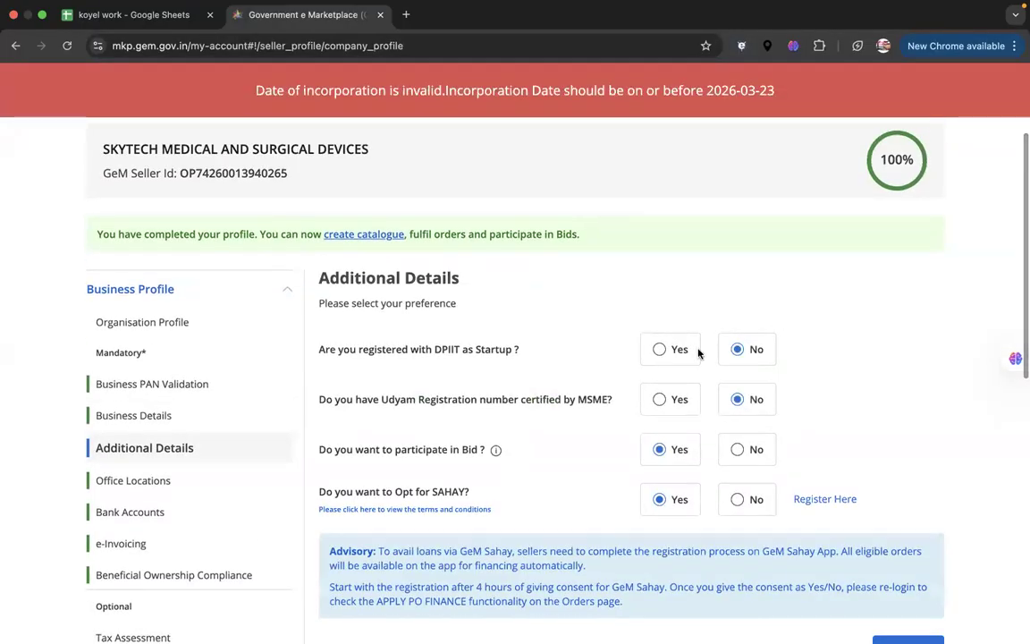
{"action": "left_click", "coordinate": [146, 415]}
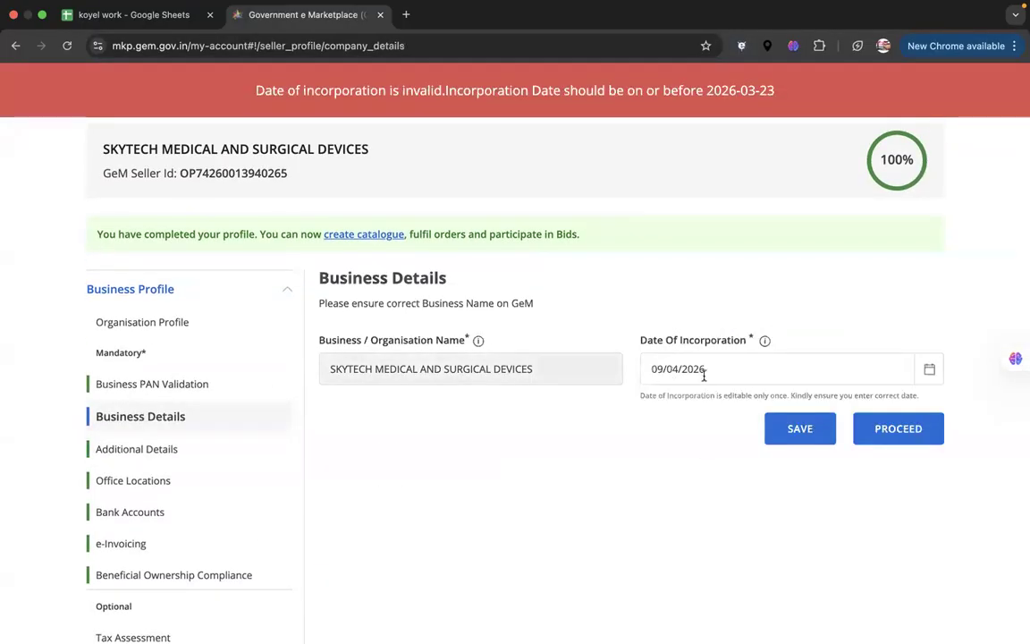
{"action": "left_click_drag", "start_coordinate": [704, 376], "coordinate": [645, 373]}
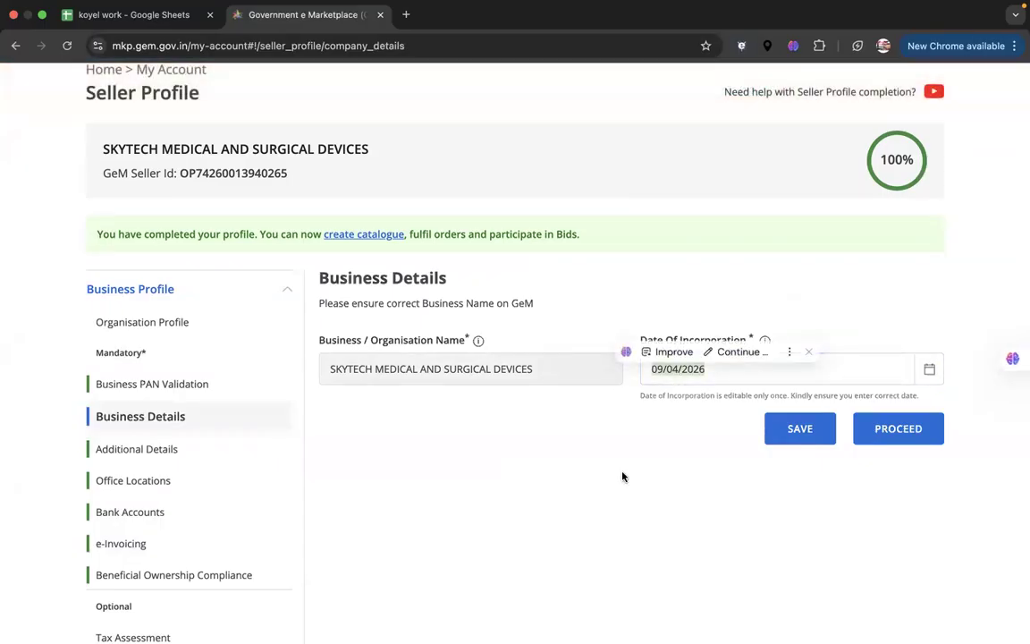
{"action": "left_click", "coordinate": [720, 380]}
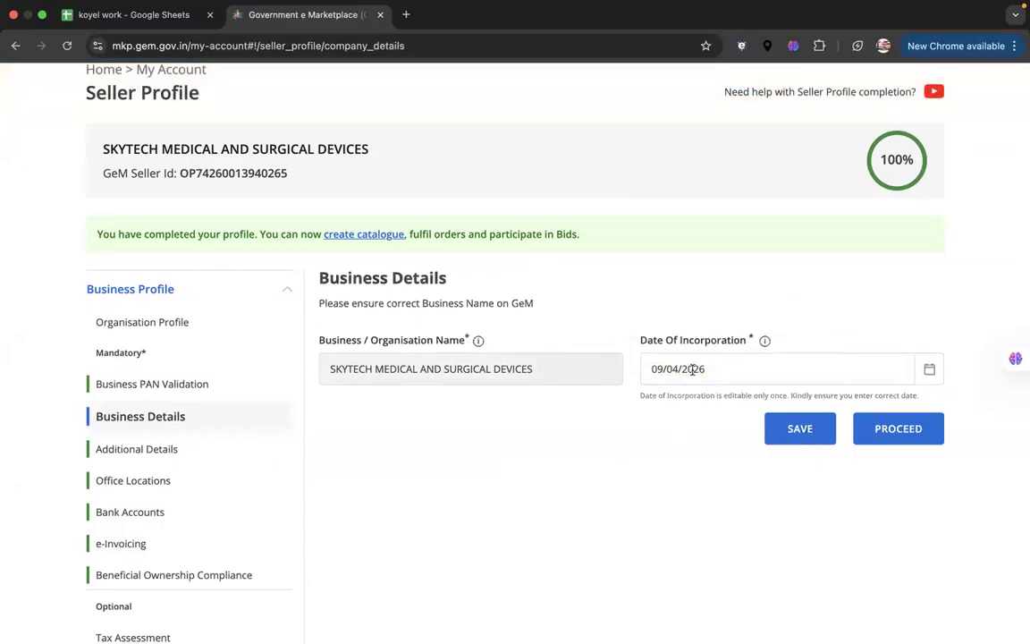
{"action": "left_click", "coordinate": [116, 451]}
Scroll through Additional Details, where Bid participation and SAHAY are both Yes.
{"action": "scroll", "coordinate": [265, 448], "scroll_direction": "down", "scroll_amount": 1}
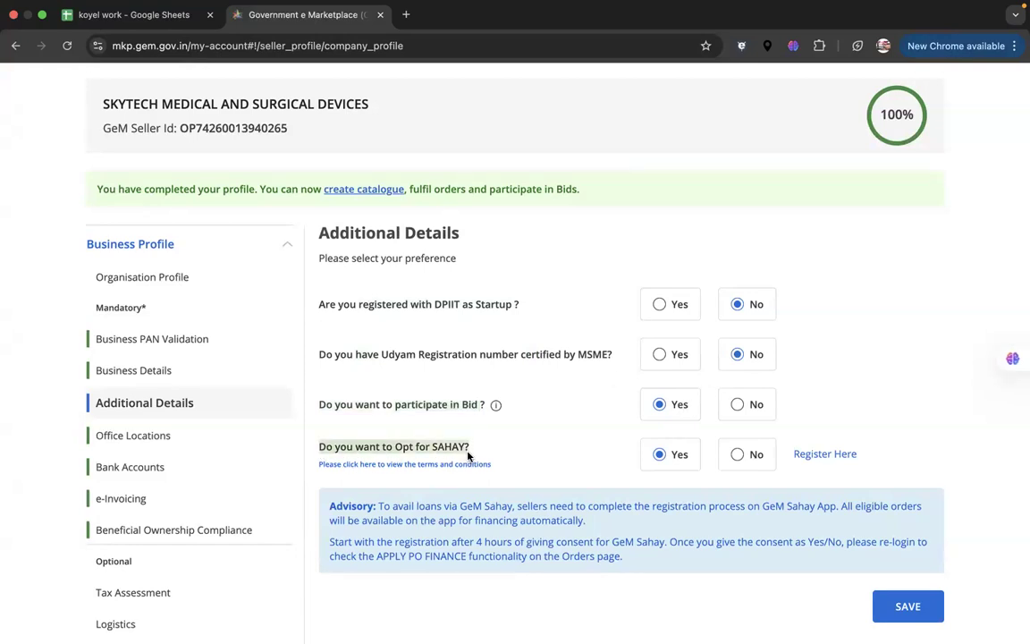
Load gem.gov.in in a new tab, then return to the seller profile tab.
{"action": "left_click", "coordinate": [407, 16]}
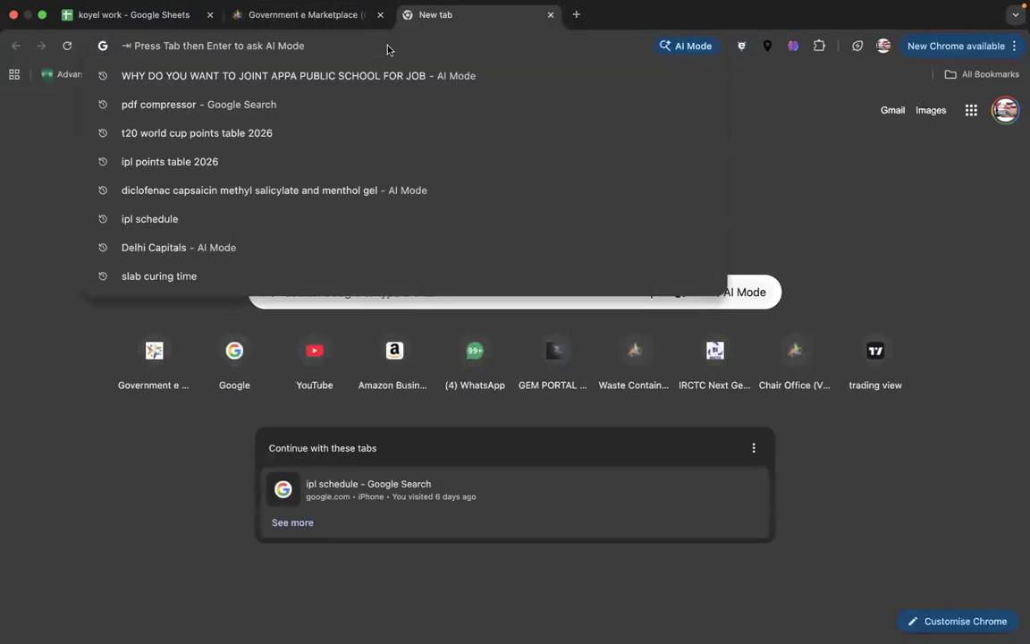
{"action": "type", "text": "gem"}
{"action": "key", "text": "Return"}
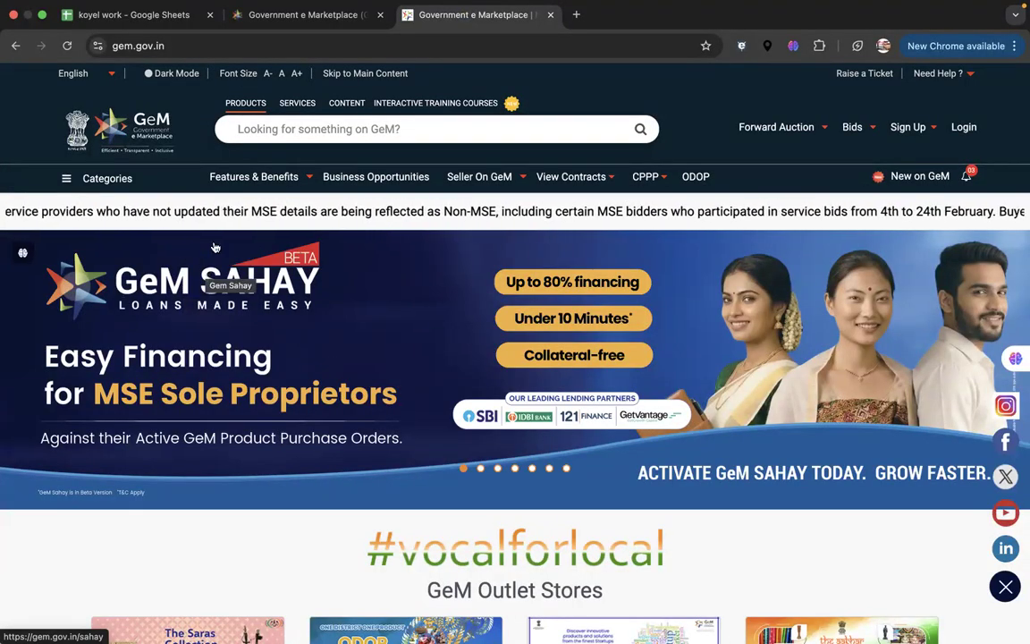
{"action": "left_click", "coordinate": [304, 15]}
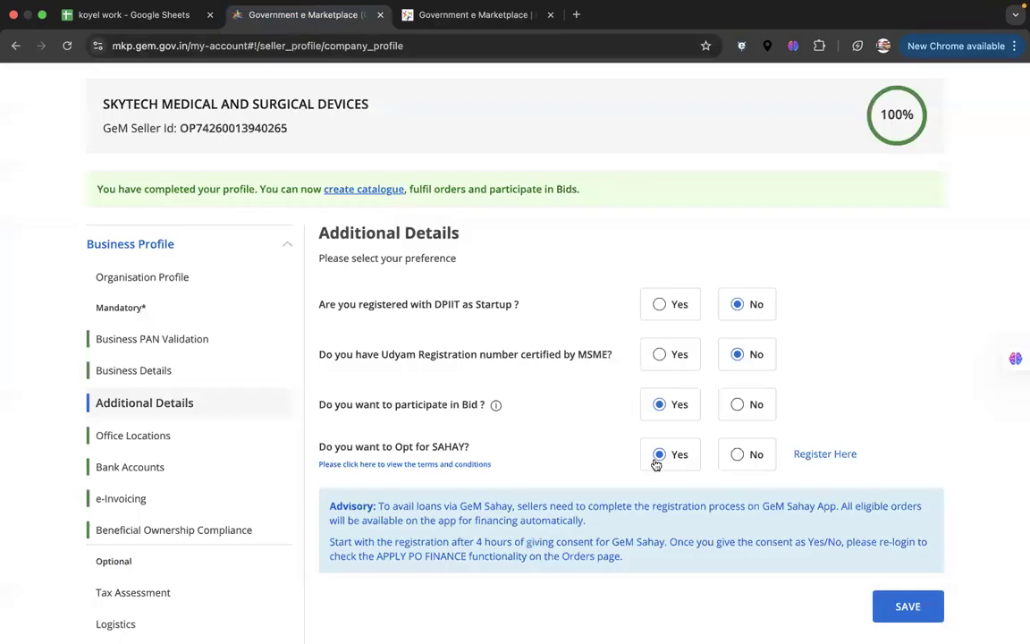
{"action": "left_click", "coordinate": [475, 15]}
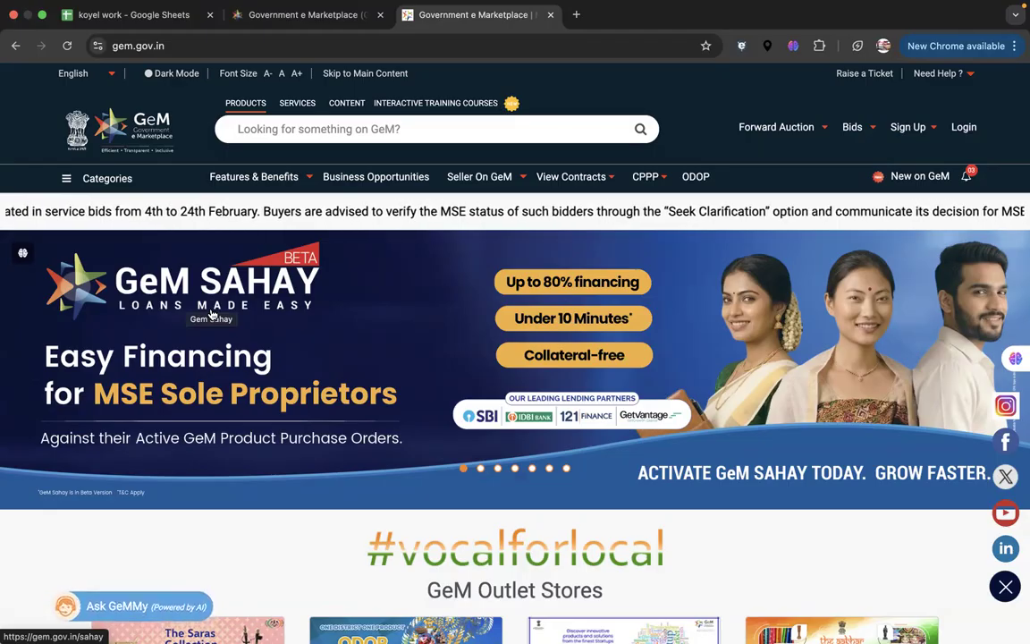
{"action": "left_click", "coordinate": [329, 26]}
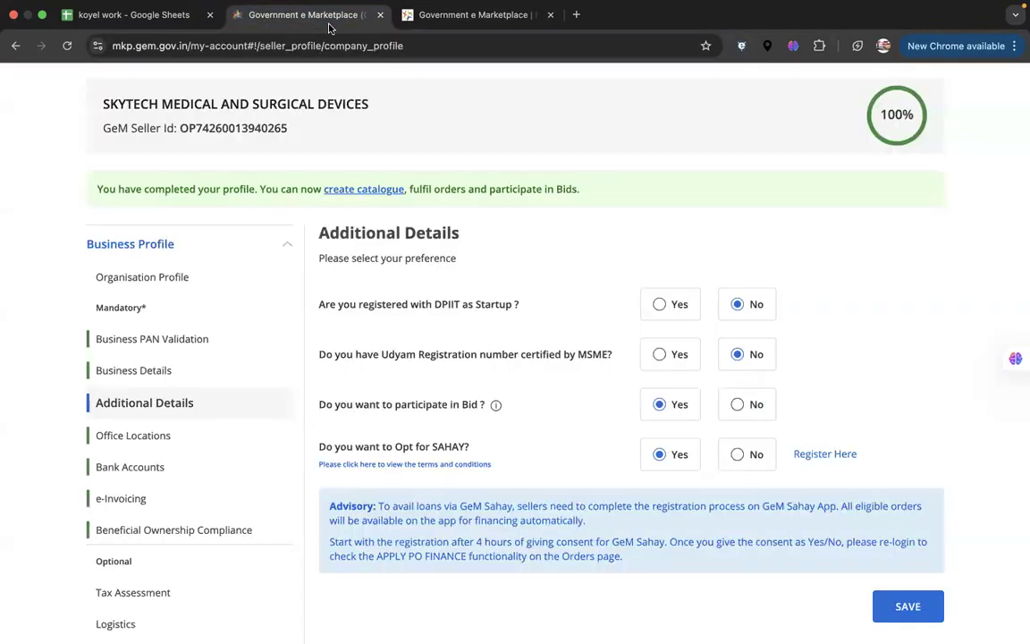
{"action": "scroll", "coordinate": [613, 234], "scroll_direction": "up", "scroll_amount": 5}
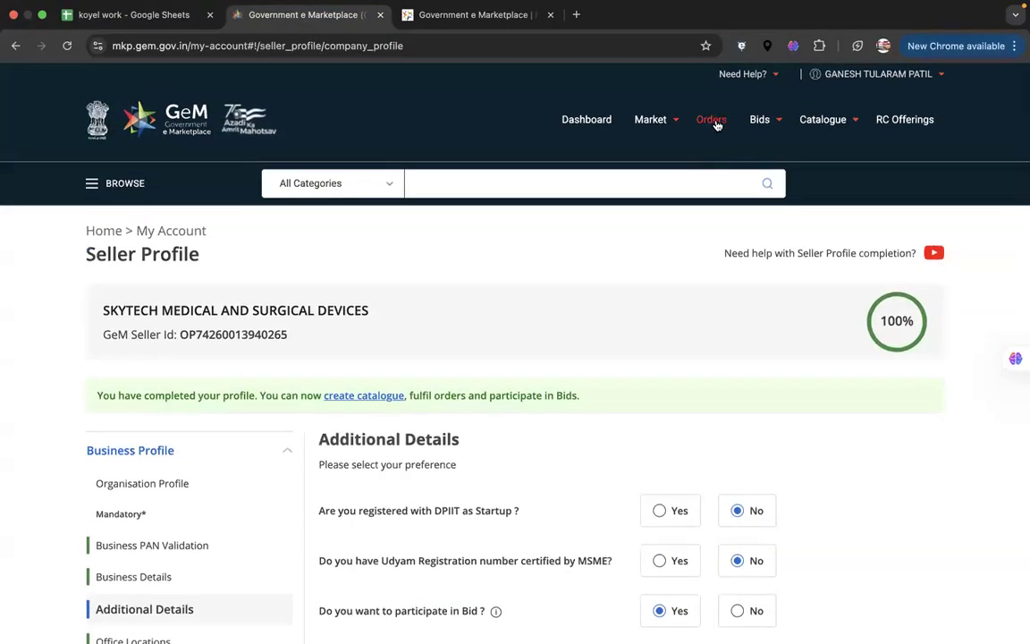
View Orders, dismiss the GeM Sahay popup, note the 8,45,100.00 order value, then show gem.gov.in.
{"action": "left_click", "coordinate": [713, 120]}
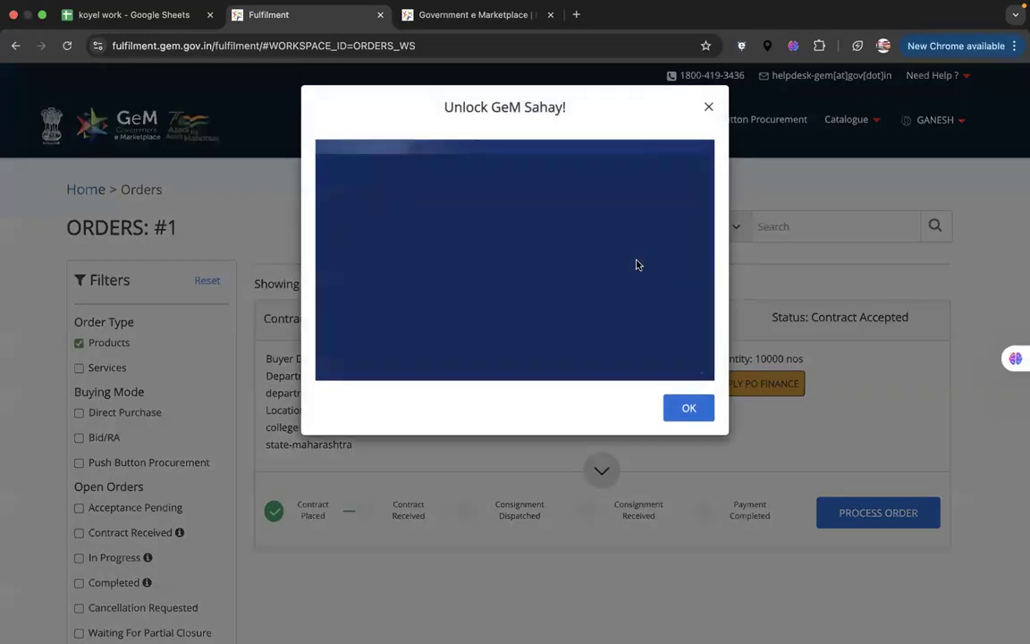
{"action": "left_click", "coordinate": [680, 405]}
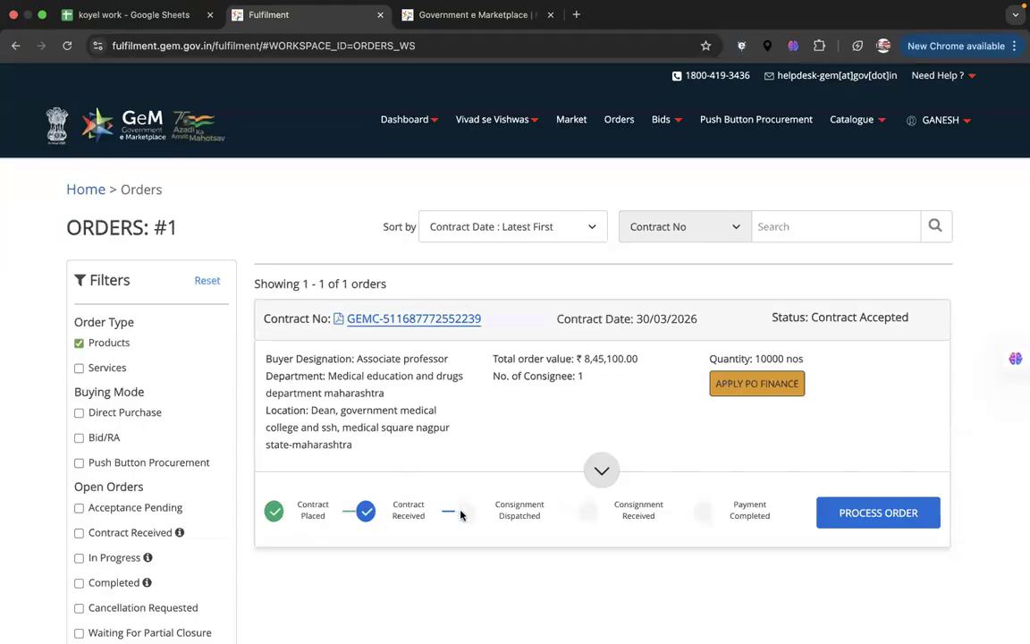
{"action": "left_click_drag", "start_coordinate": [579, 360], "coordinate": [634, 362]}
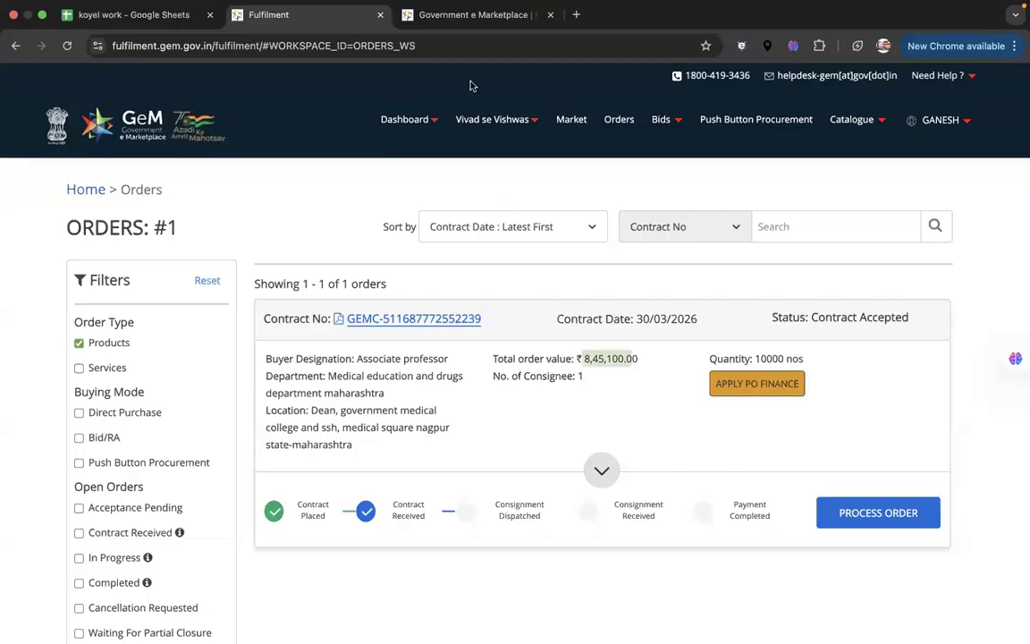
{"action": "left_click", "coordinate": [479, 14]}
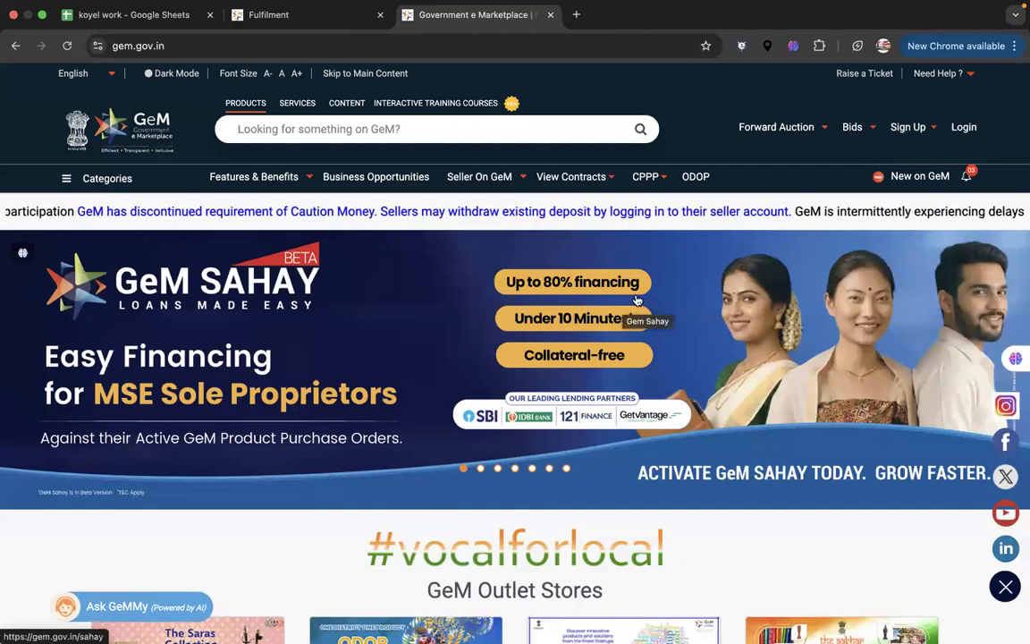
Return to the Orders page and check the ₹8,45,100.00 total order value.
{"action": "left_click", "coordinate": [320, 18]}
{"action": "left_click_drag", "start_coordinate": [641, 366], "coordinate": [585, 360]}
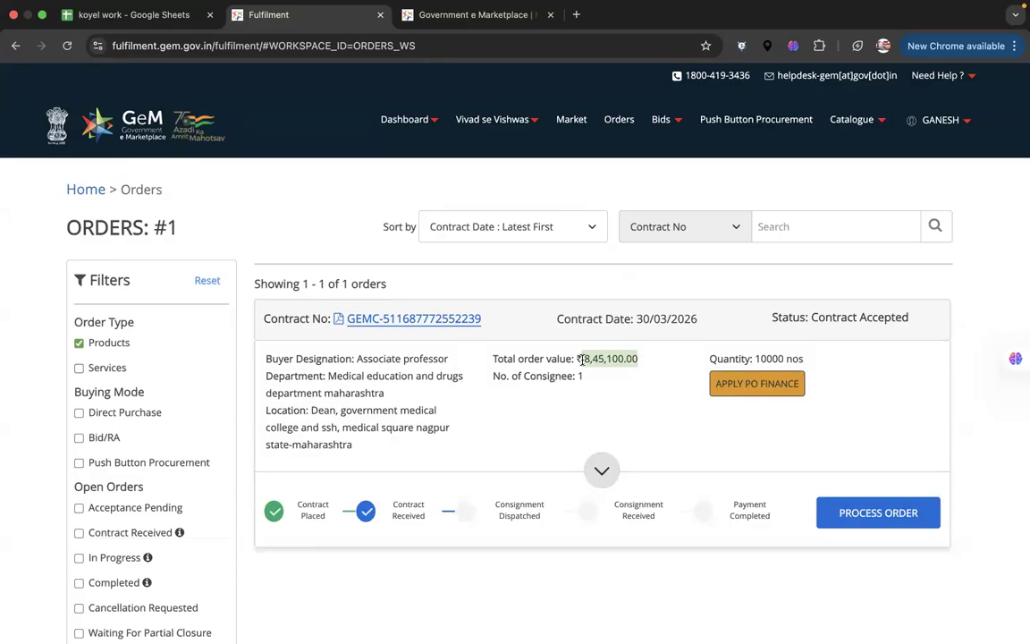
{"action": "left_click", "coordinate": [483, 22]}
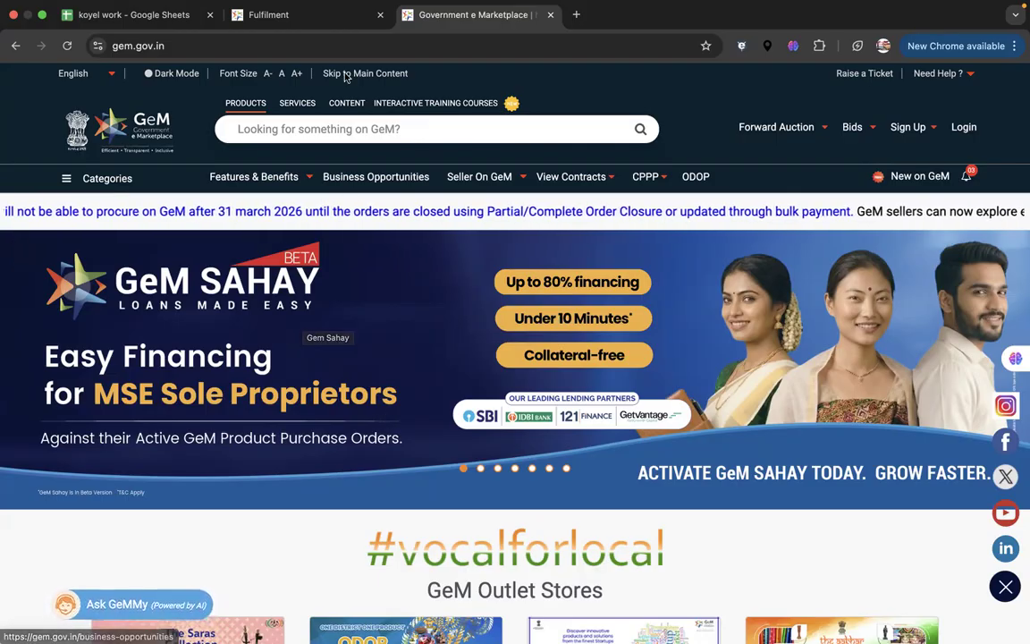
{"action": "left_click", "coordinate": [318, 15]}
{"action": "scroll", "coordinate": [601, 410], "scroll_direction": "down", "scroll_amount": 1}
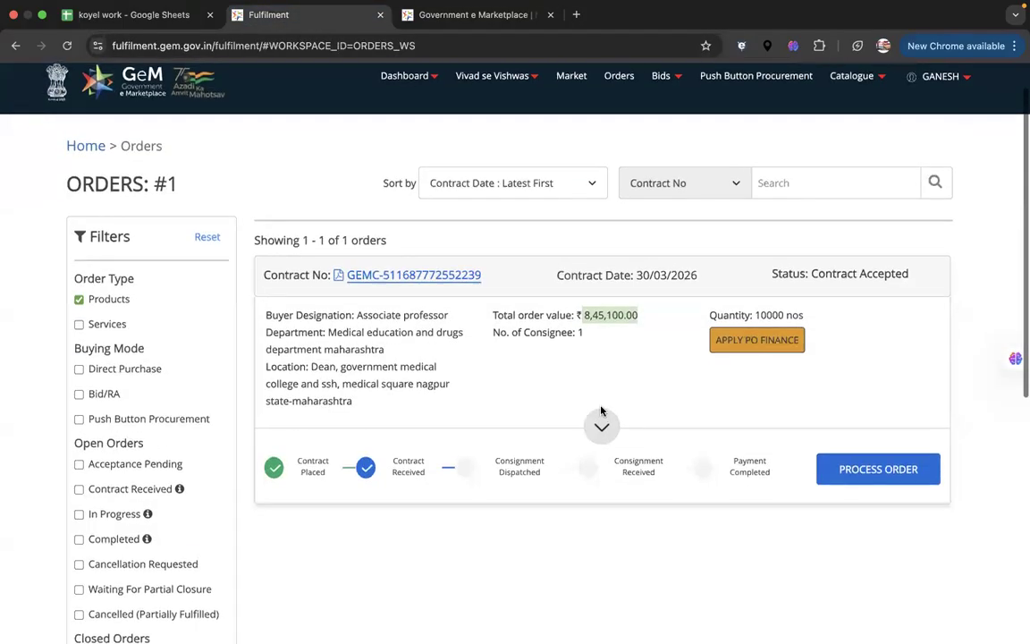
{"action": "scroll", "coordinate": [583, 357], "scroll_direction": "up", "scroll_amount": 1}
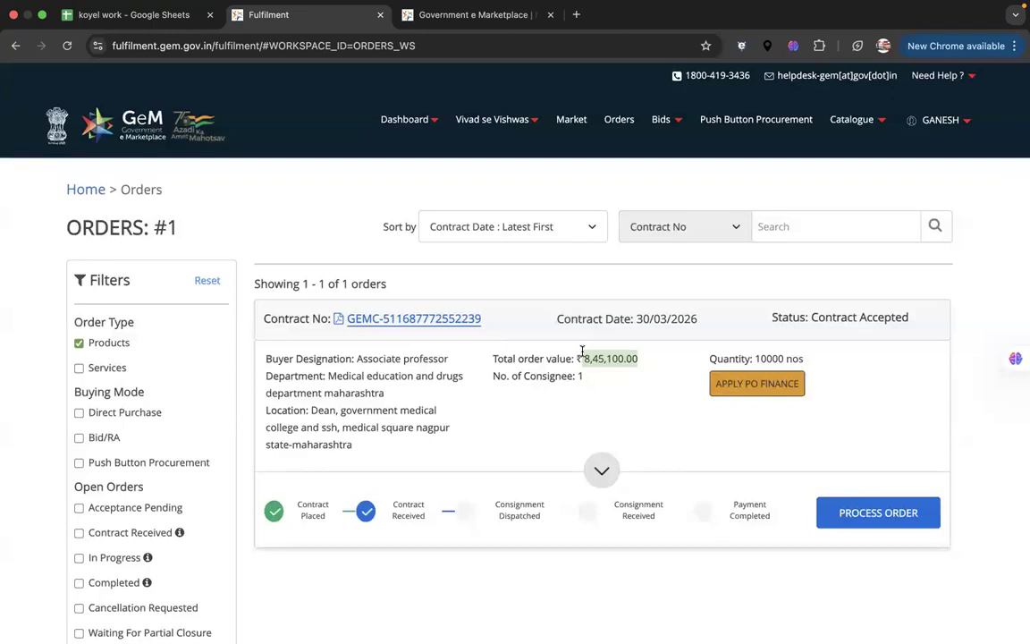
Start a GeM Sahay PO-finance application, then abandon it and dismiss the promotion.
{"action": "left_click", "coordinate": [767, 386]}
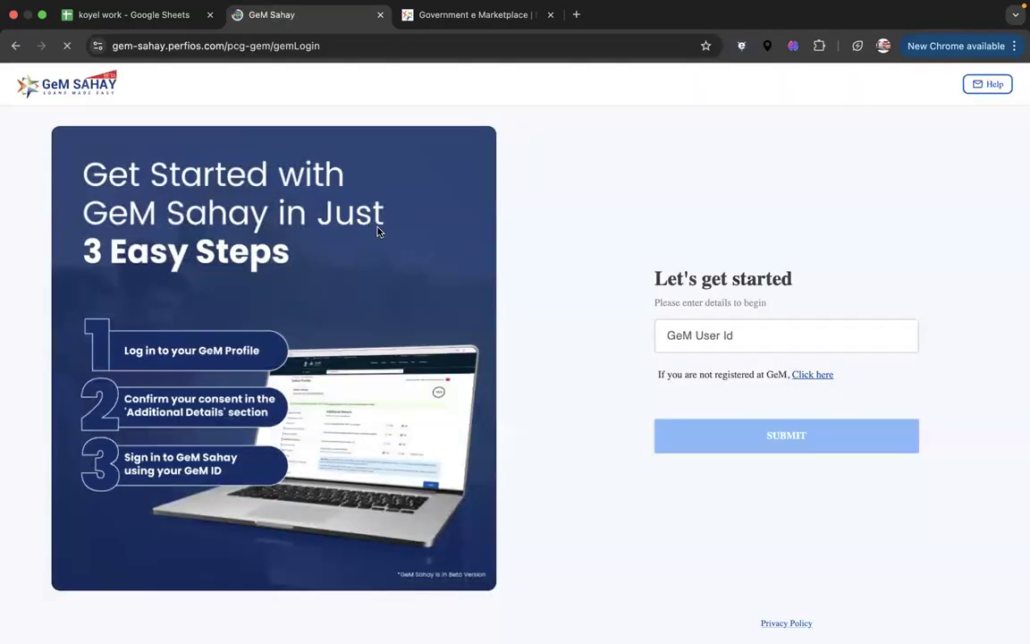
{"action": "left_click", "coordinate": [701, 337]}
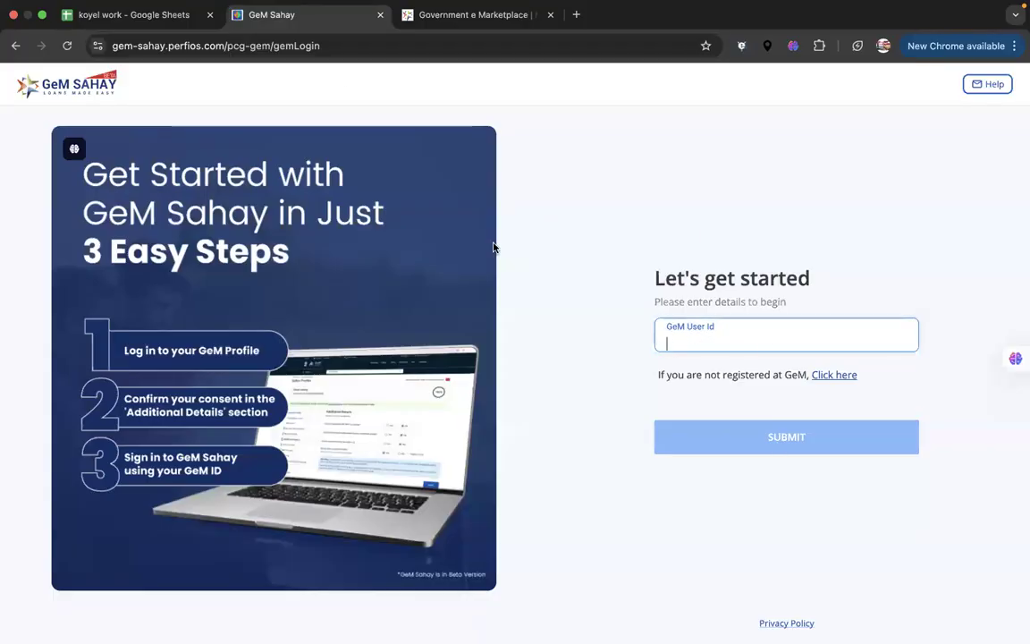
{"action": "left_click", "coordinate": [16, 45]}
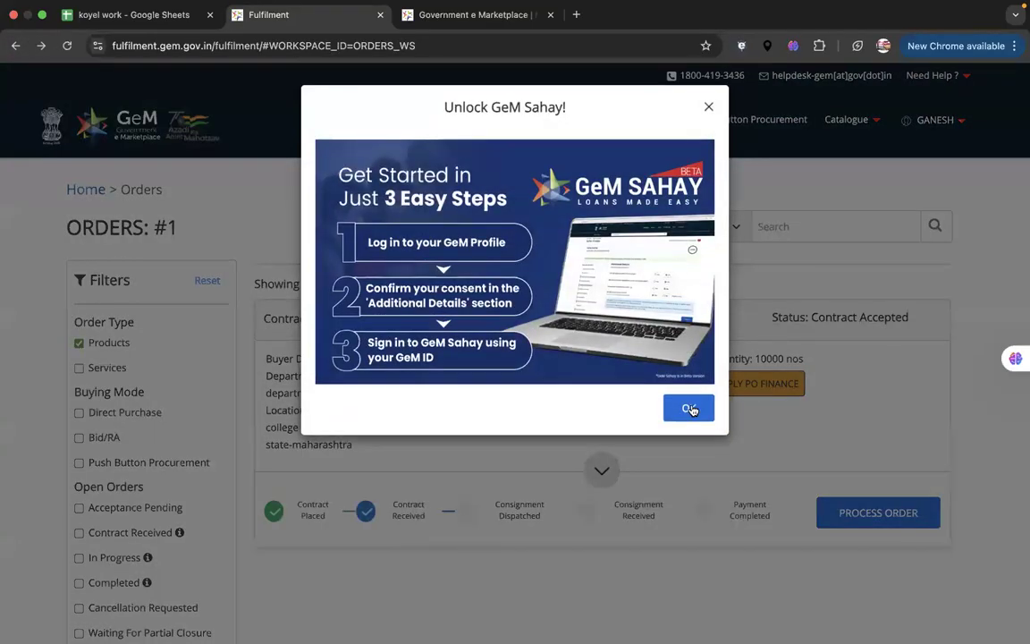
{"action": "left_click", "coordinate": [685, 407]}
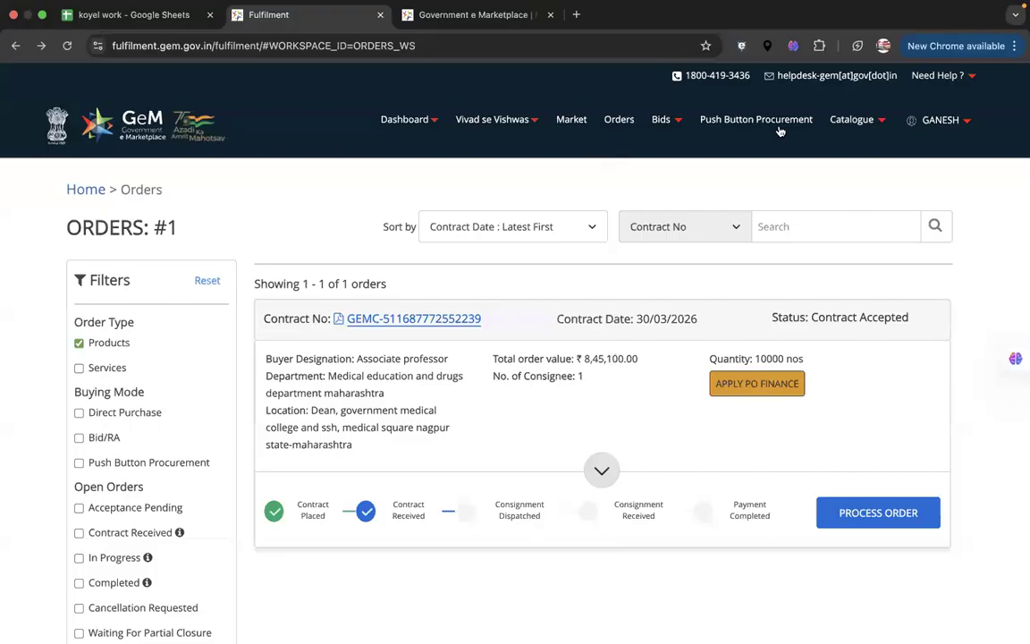
Open the seller profile from the account menu's My Account.
{"action": "mouse_move", "coordinate": [939, 119]}
{"action": "left_click", "coordinate": [885, 143]}
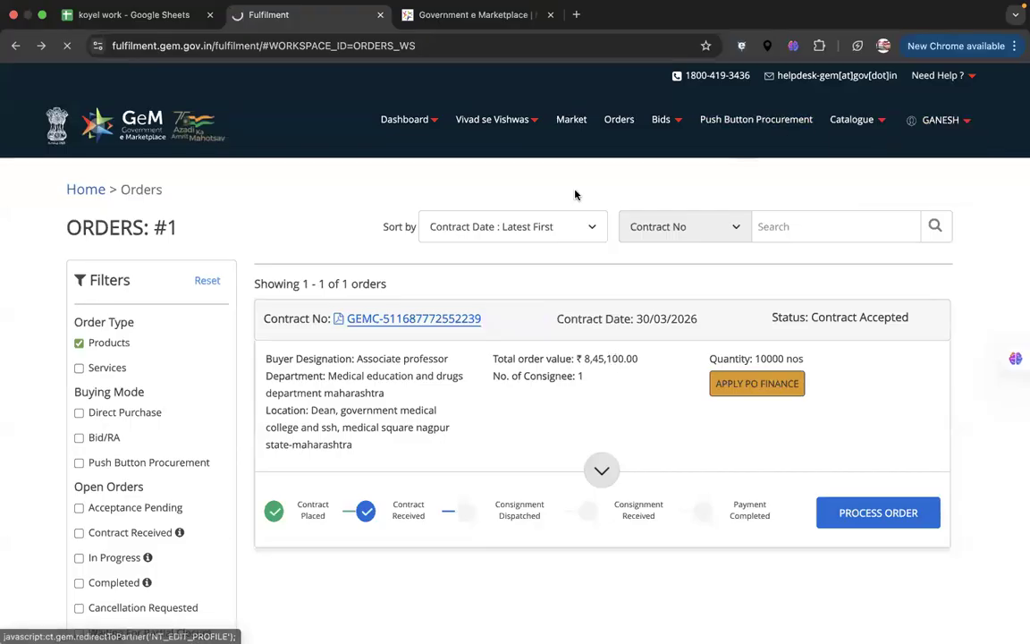
{"action": "scroll", "coordinate": [266, 386], "scroll_direction": "down", "scroll_amount": 5}
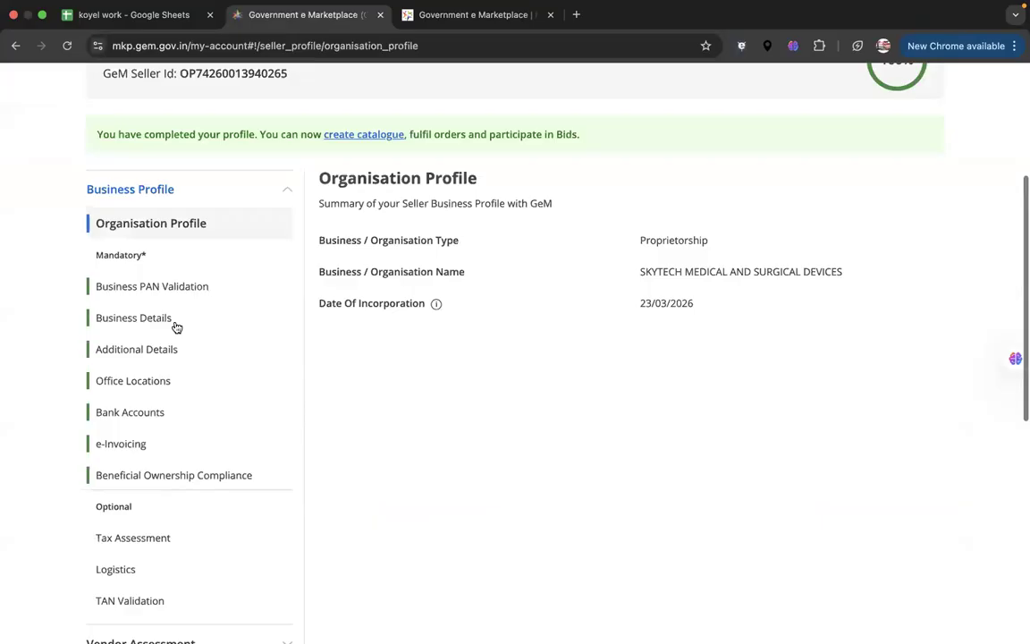
Open the Additional Details section of the seller profile.
{"action": "left_click", "coordinate": [136, 353]}
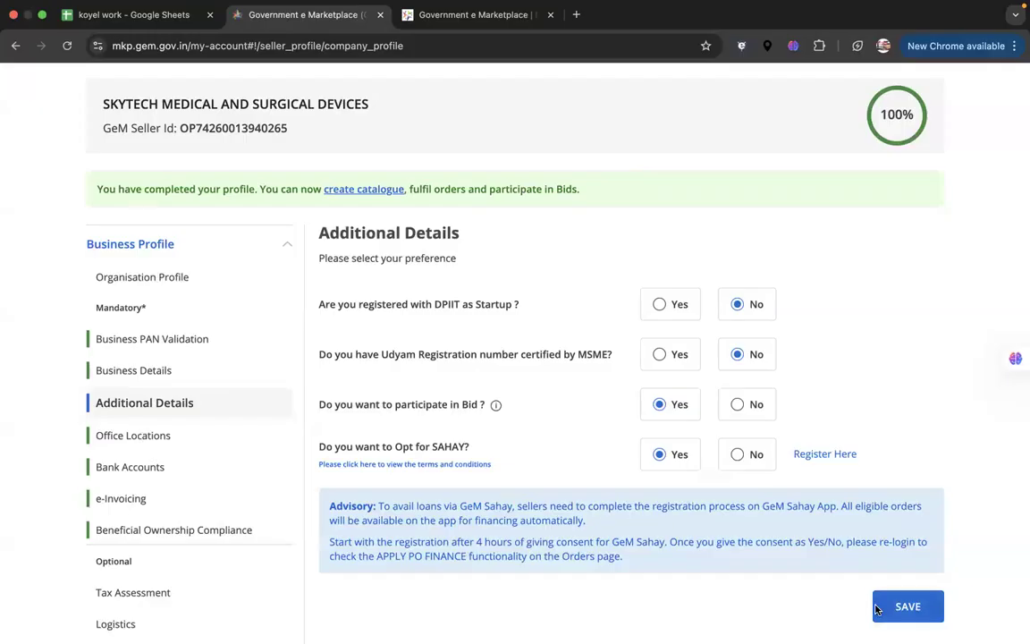
Save Additional Details, then change the Udyam MSME answer to Yes and save again.
{"action": "left_click", "coordinate": [906, 607]}
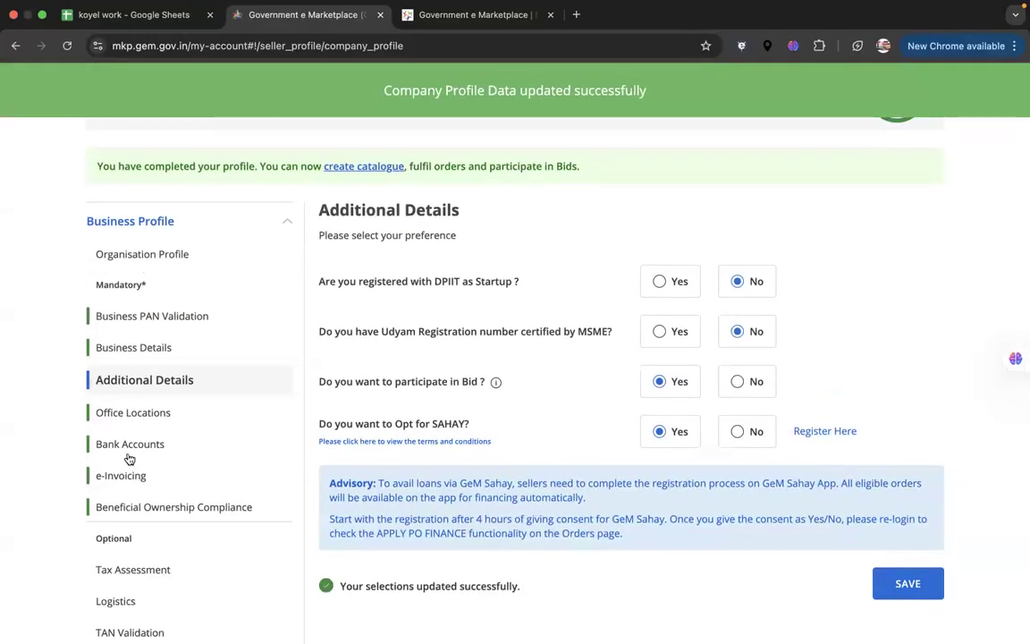
{"action": "scroll", "coordinate": [130, 556], "scroll_direction": "down", "scroll_amount": 2}
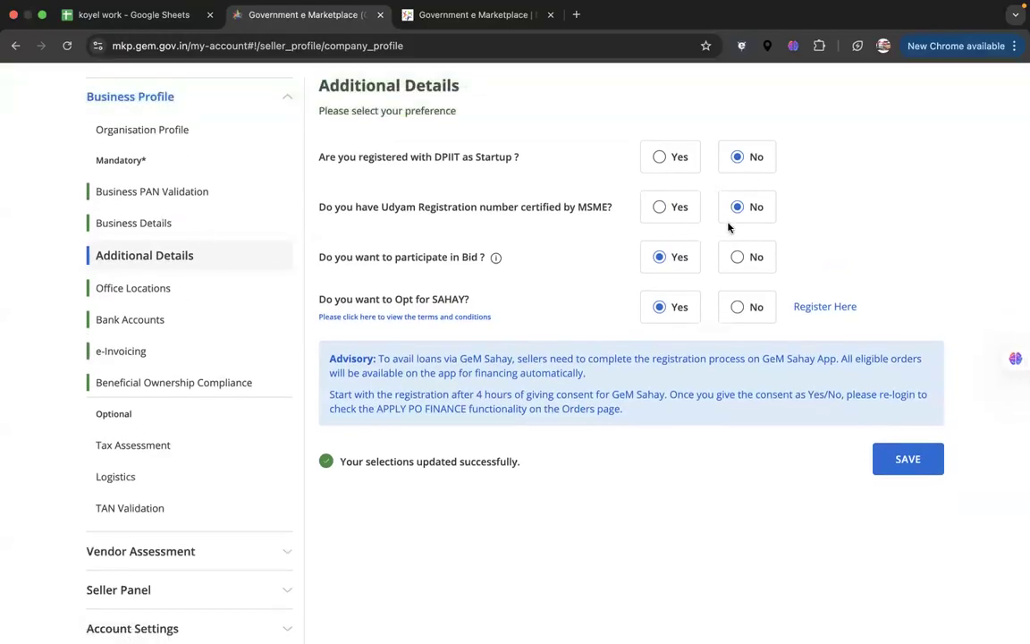
{"action": "left_click", "coordinate": [660, 206]}
{"action": "left_click", "coordinate": [908, 460]}
{"action": "scroll", "coordinate": [677, 424], "scroll_direction": "up", "scroll_amount": 2}
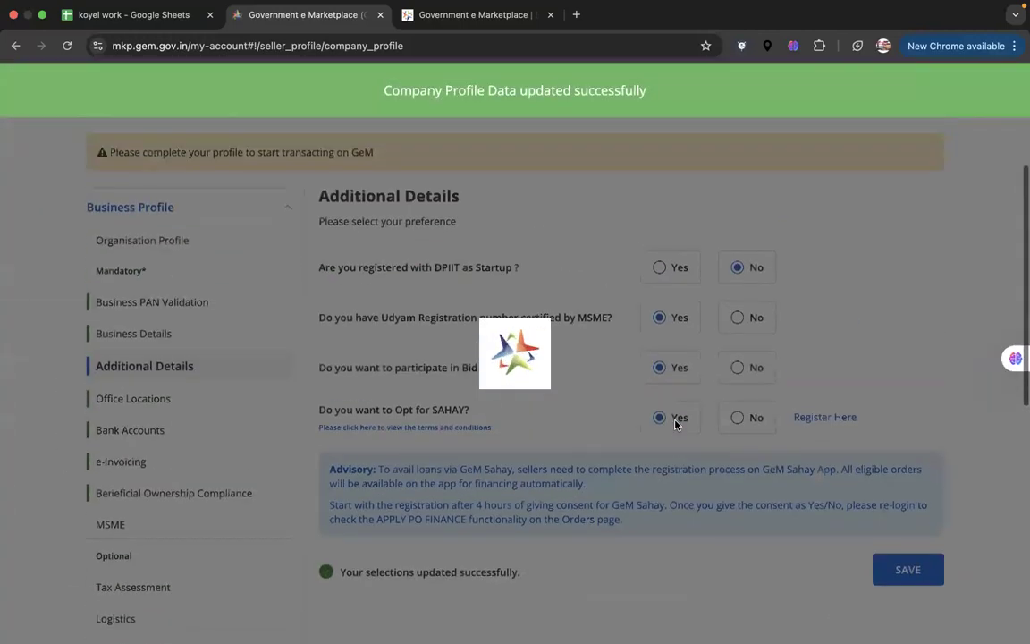
{"action": "scroll", "coordinate": [170, 476], "scroll_direction": "down", "scroll_amount": 2}
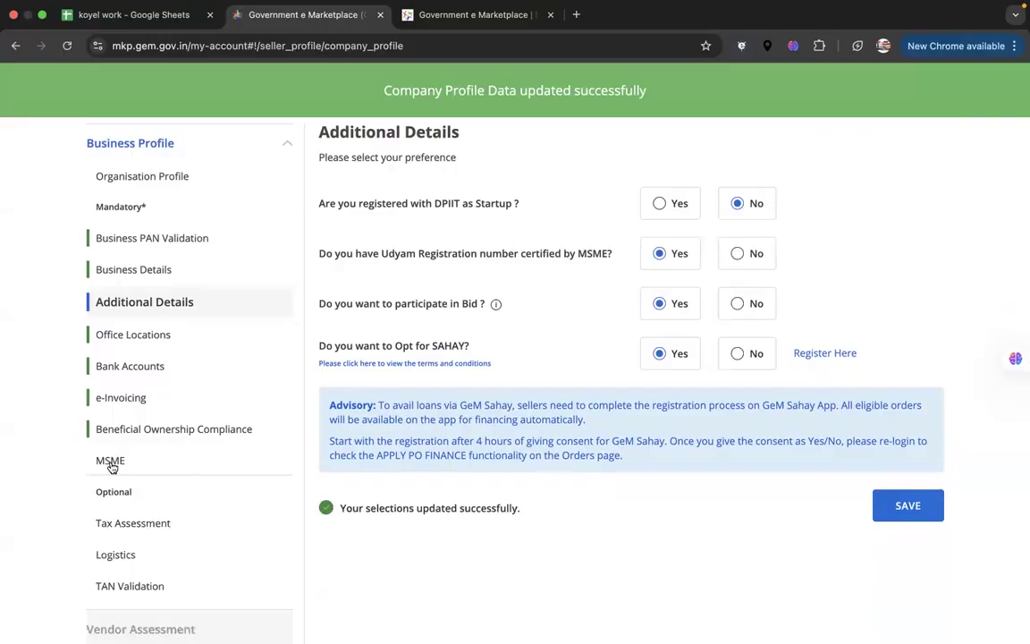
Verify and save the Udyam details in the new MSME section, then return to Additional Details.
{"action": "left_click", "coordinate": [110, 461]}
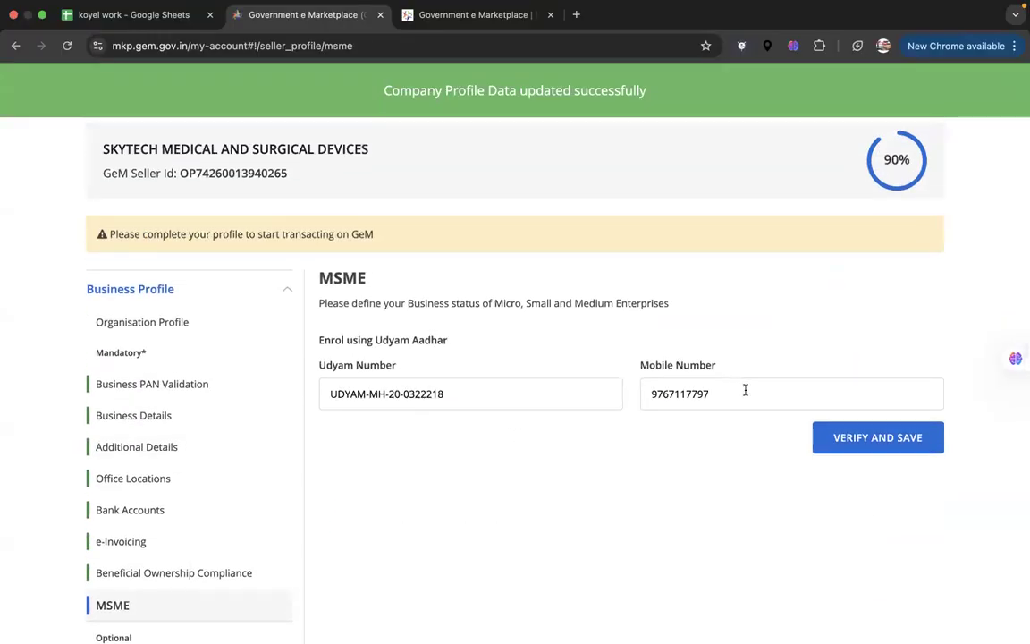
{"action": "left_click", "coordinate": [845, 436]}
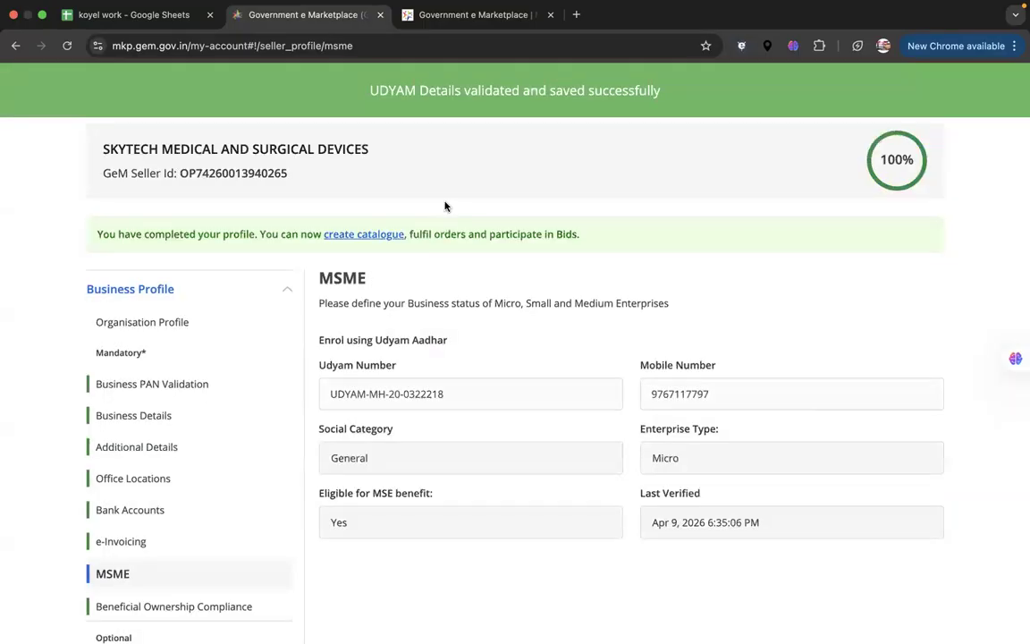
{"action": "scroll", "coordinate": [610, 299], "scroll_direction": "down", "scroll_amount": 3}
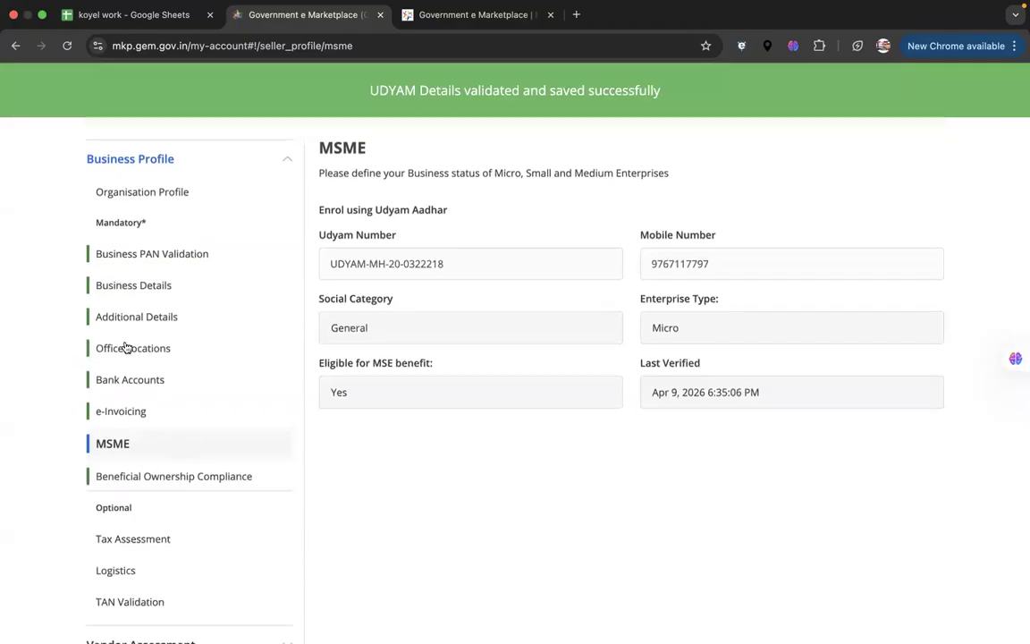
{"action": "left_click", "coordinate": [131, 322]}
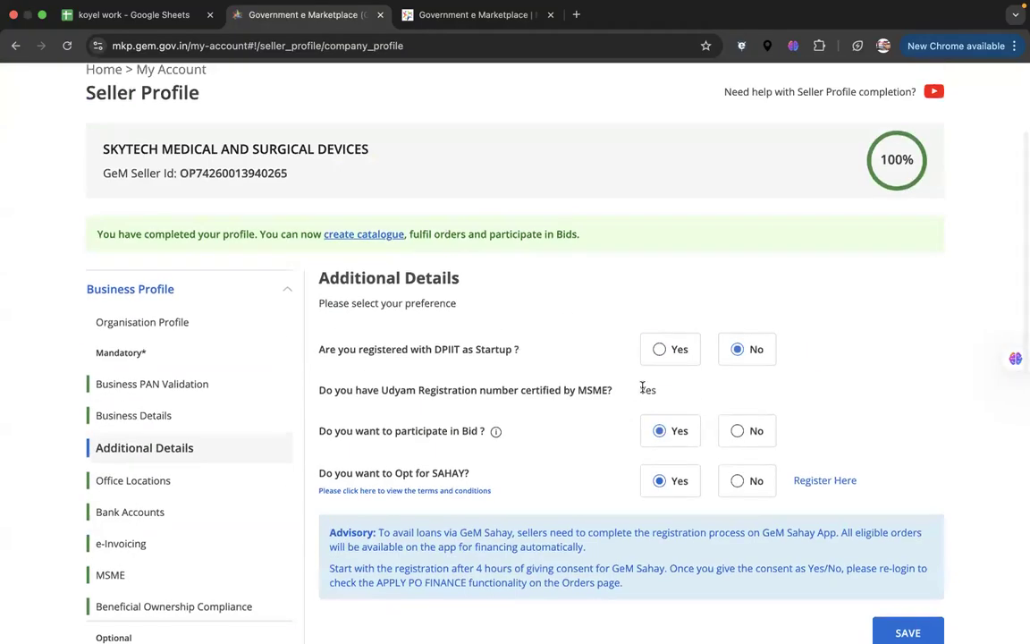
Save DPIIT startup registration as Yes and open the new Startup section.
{"action": "scroll", "coordinate": [278, 407], "scroll_direction": "down", "scroll_amount": 3}
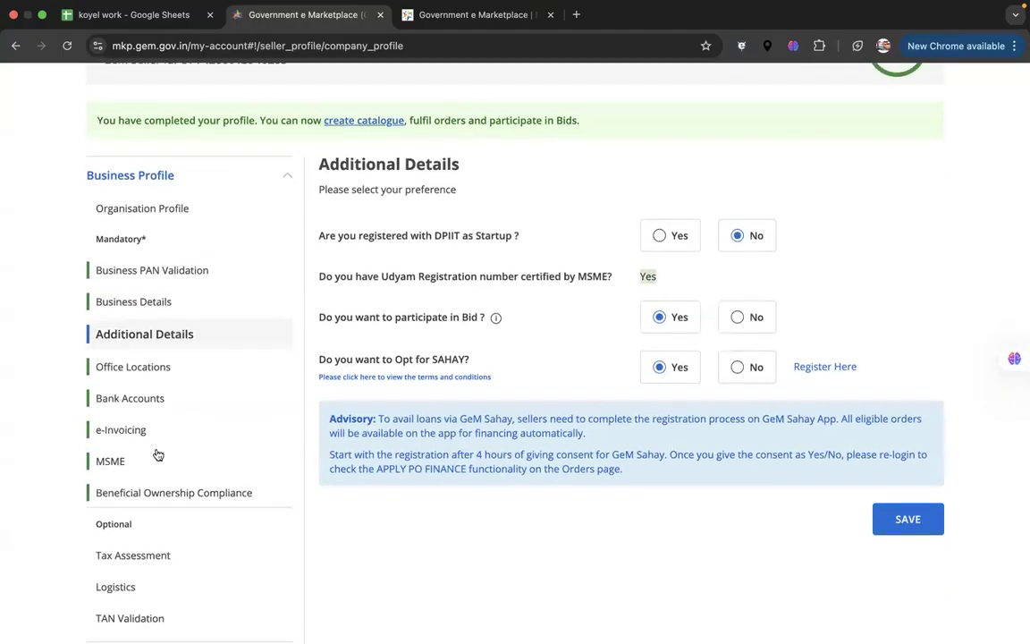
{"action": "scroll", "coordinate": [680, 240], "scroll_direction": "down", "scroll_amount": 1}
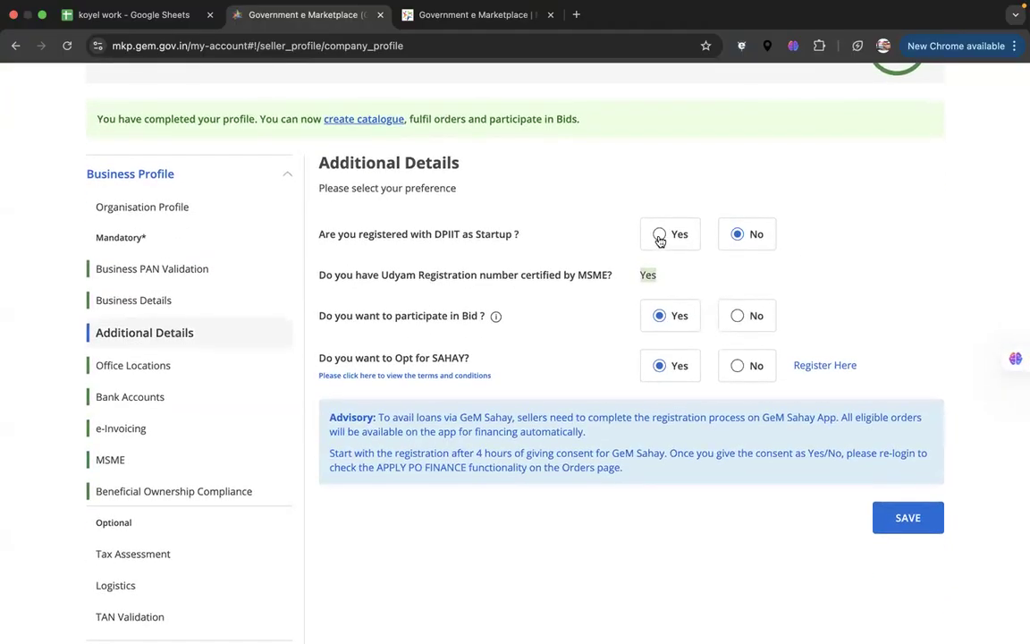
{"action": "left_click", "coordinate": [659, 237]}
{"action": "left_click", "coordinate": [919, 519]}
{"action": "scroll", "coordinate": [282, 432], "scroll_direction": "down", "scroll_amount": 1}
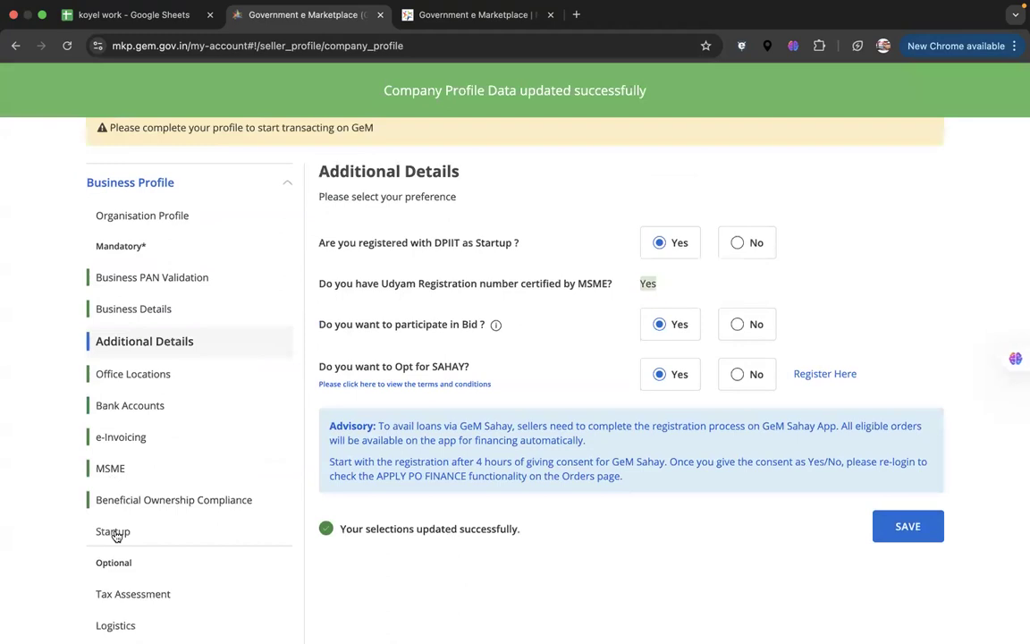
{"action": "left_click", "coordinate": [114, 532]}
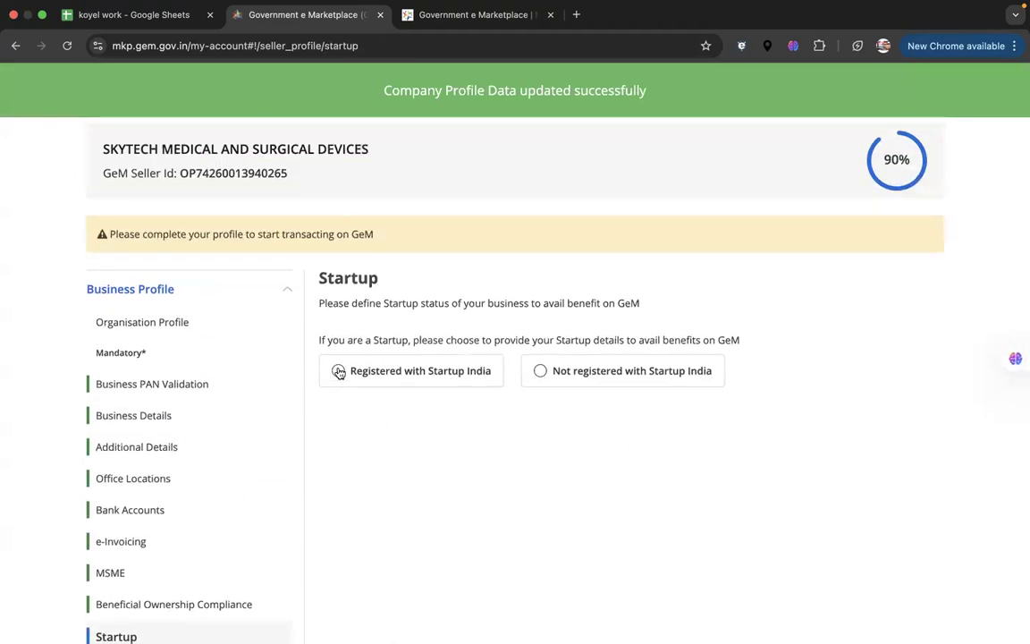
Choose 'Registered with Startup India' in the Startup section.
{"action": "left_click", "coordinate": [339, 373]}
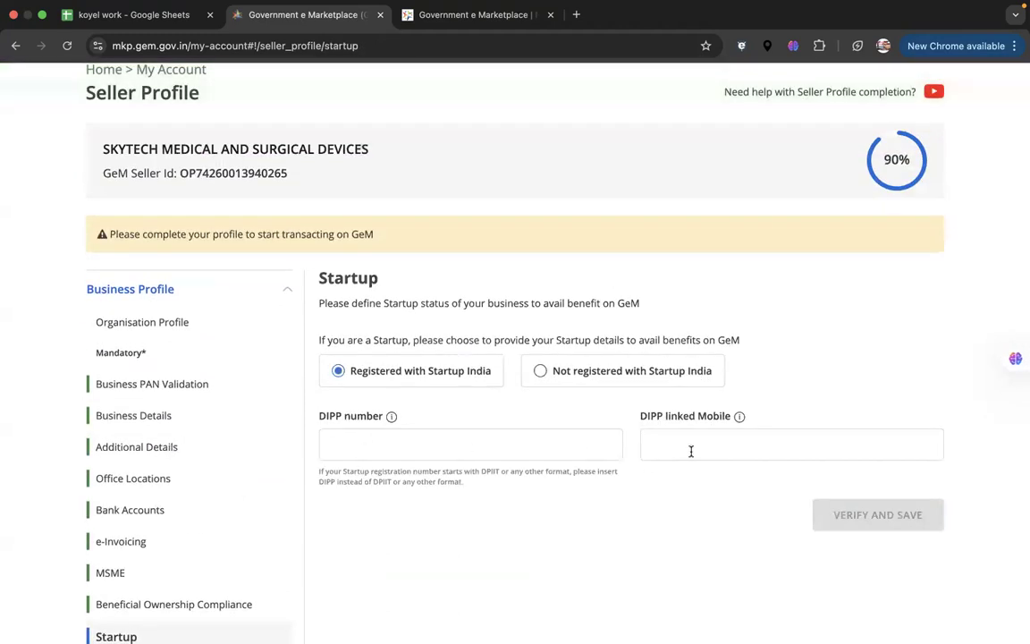
Save the DPIIT startup answer back as No, then view Office Locations.
{"action": "left_click", "coordinate": [142, 445]}
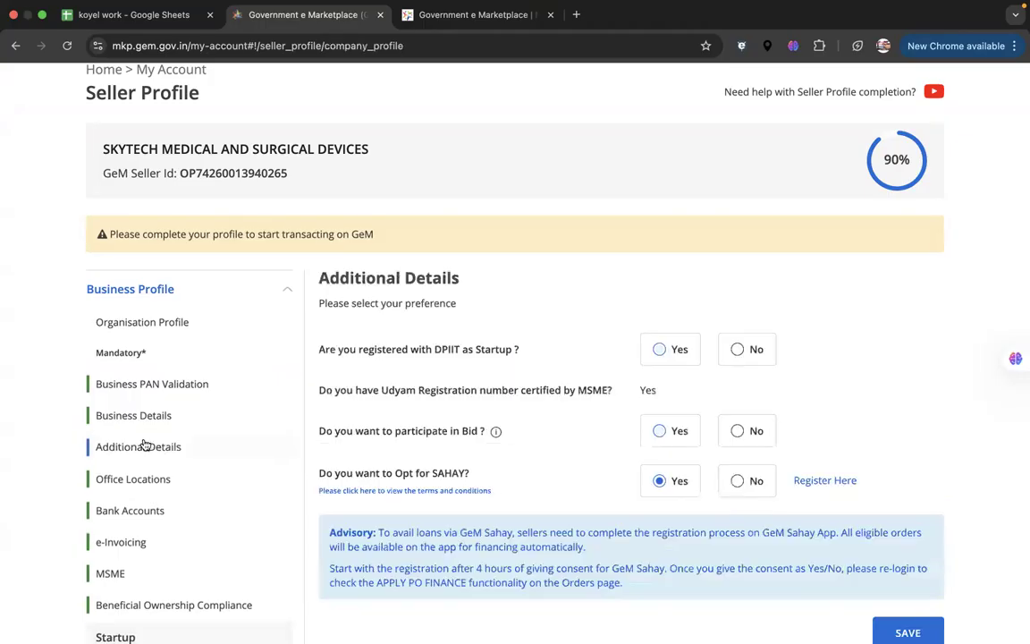
{"action": "left_click", "coordinate": [738, 350]}
{"action": "scroll", "coordinate": [873, 428], "scroll_direction": "down", "scroll_amount": 3}
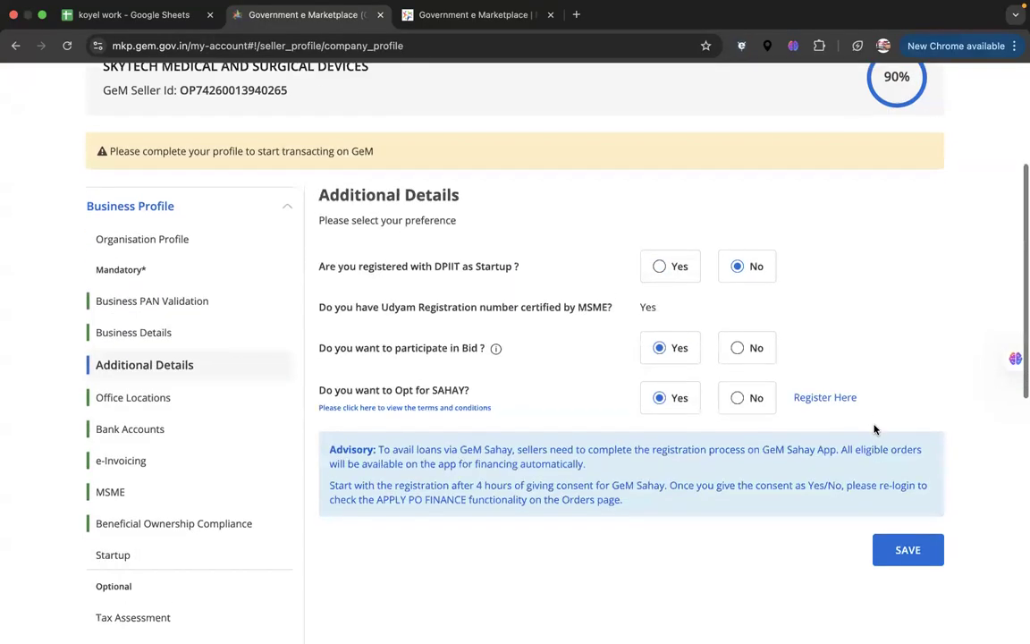
{"action": "left_click", "coordinate": [910, 501]}
{"action": "scroll", "coordinate": [122, 544], "scroll_direction": "down", "scroll_amount": 2}
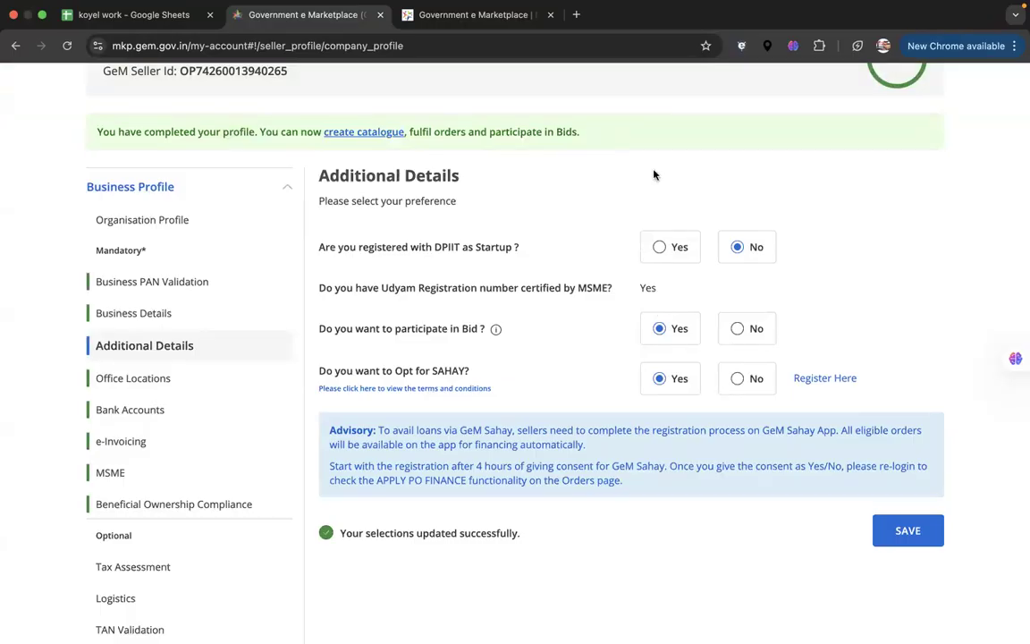
{"action": "scroll", "coordinate": [281, 361], "scroll_direction": "down", "scroll_amount": 3}
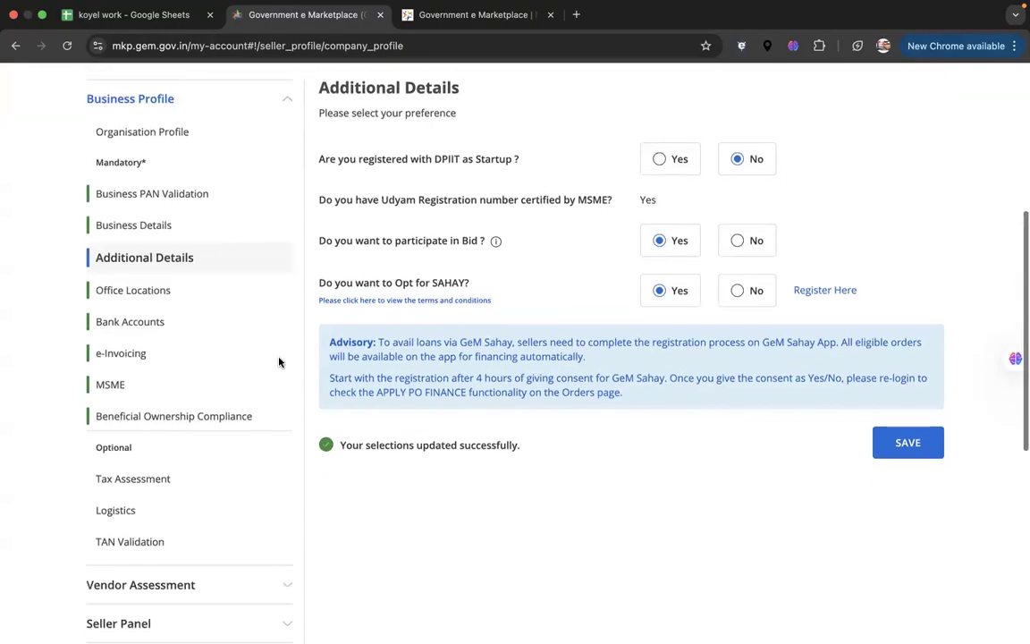
{"action": "scroll", "coordinate": [207, 346], "scroll_direction": "up", "scroll_amount": 2}
{"action": "left_click", "coordinate": [207, 328]}
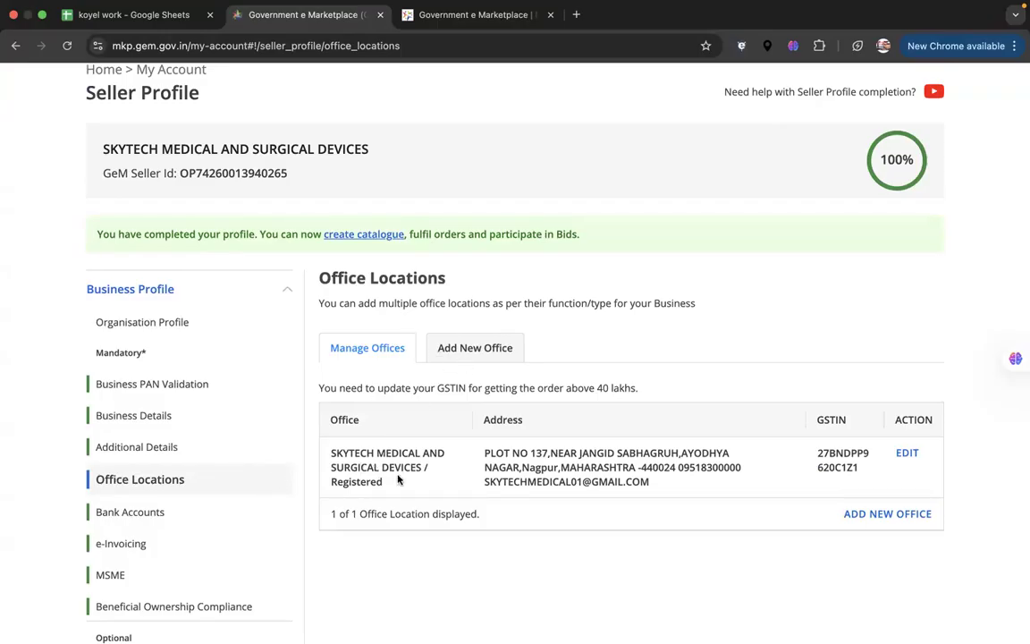
Start a new office named after the company, with Billing as the office type.
{"action": "left_click", "coordinate": [480, 352]}
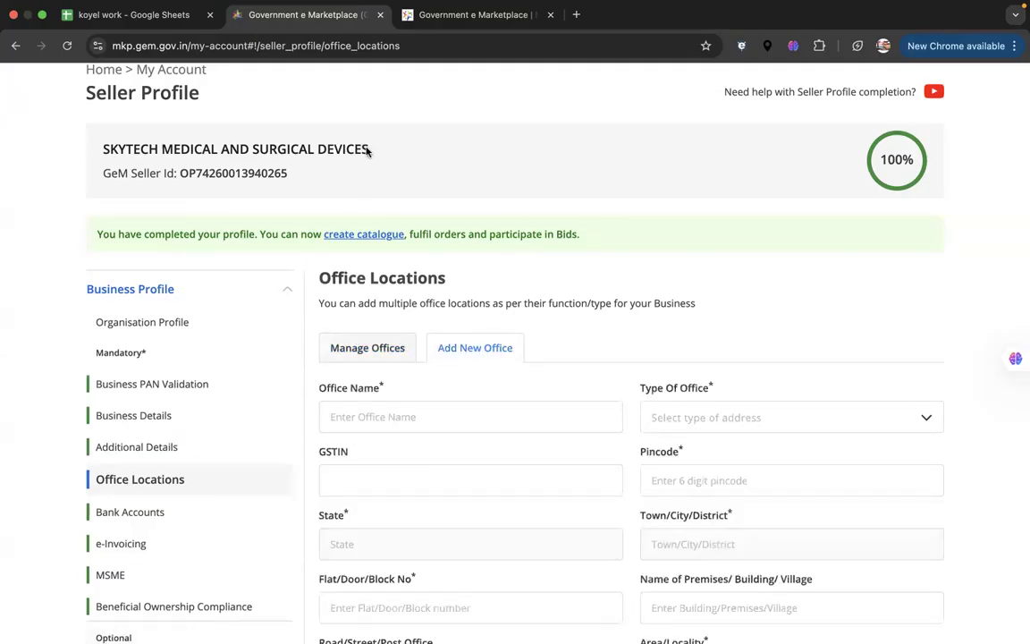
{"action": "left_click_drag", "start_coordinate": [367, 152], "coordinate": [102, 143]}
{"action": "key", "text": "ctrl+c"}
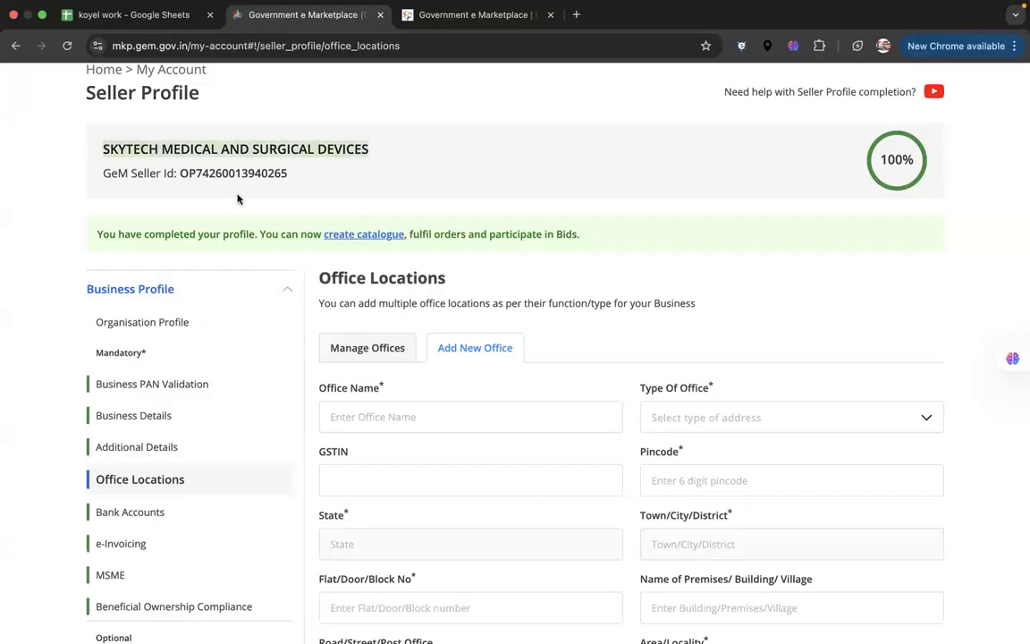
{"action": "left_click", "coordinate": [379, 405]}
{"action": "key", "text": "ctrl+v"}
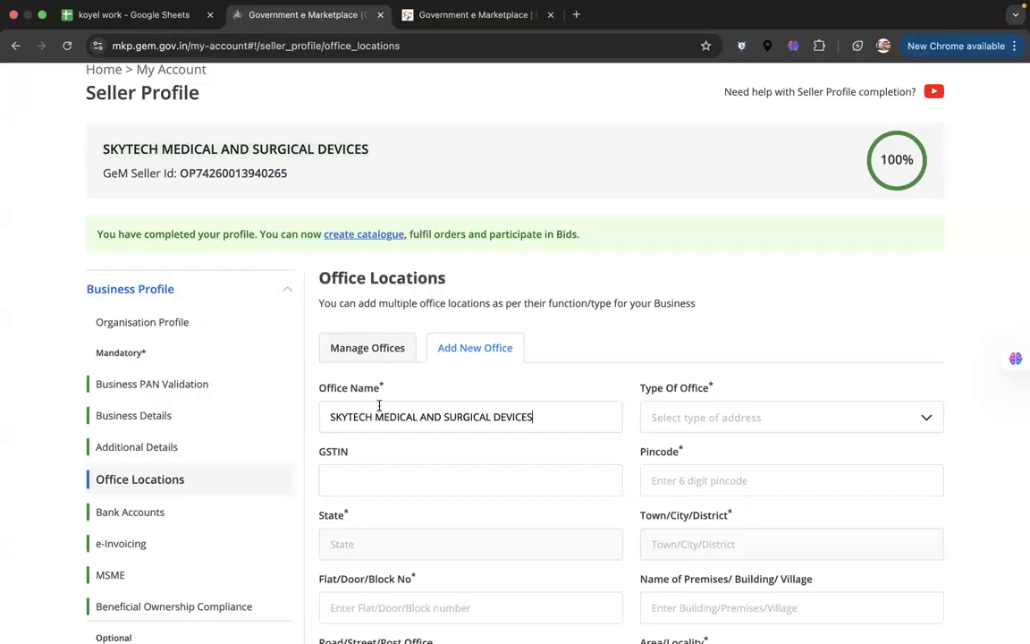
{"action": "left_click", "coordinate": [705, 422]}
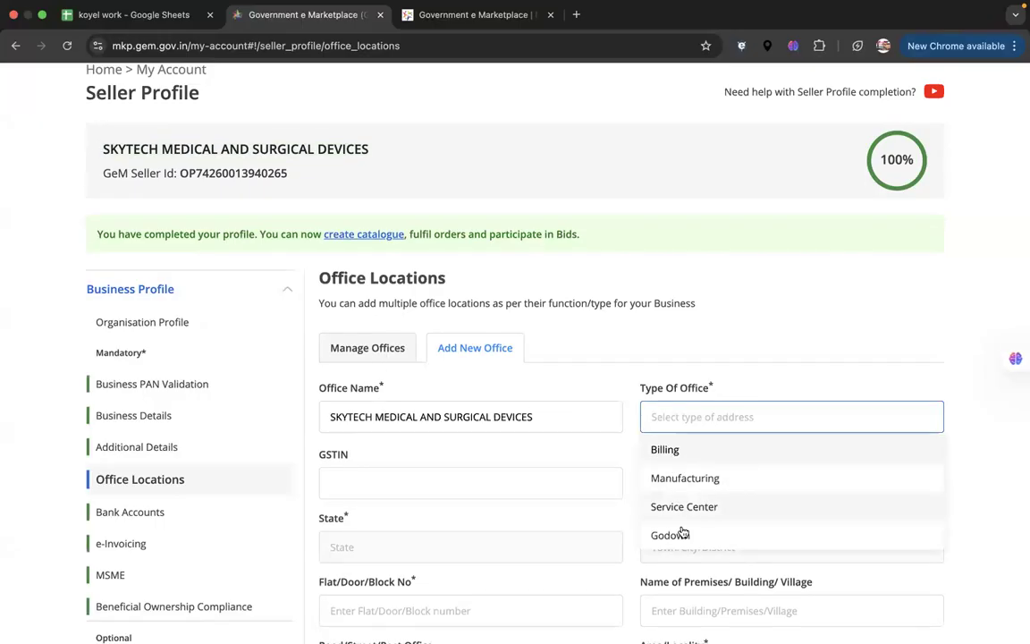
{"action": "left_click", "coordinate": [667, 450]}
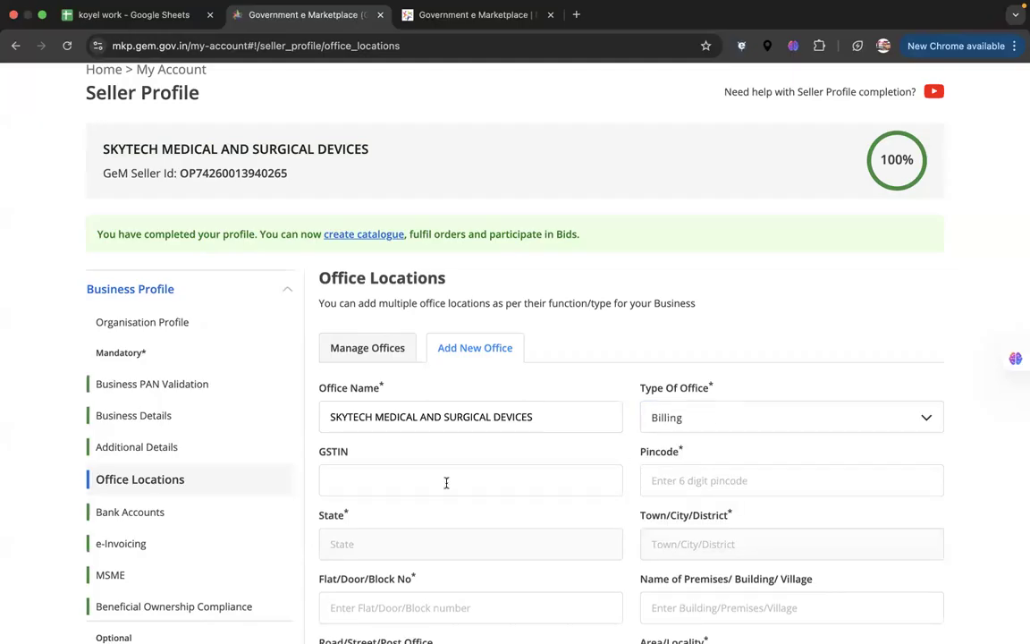
{"action": "scroll", "coordinate": [485, 454], "scroll_direction": "down", "scroll_amount": 1}
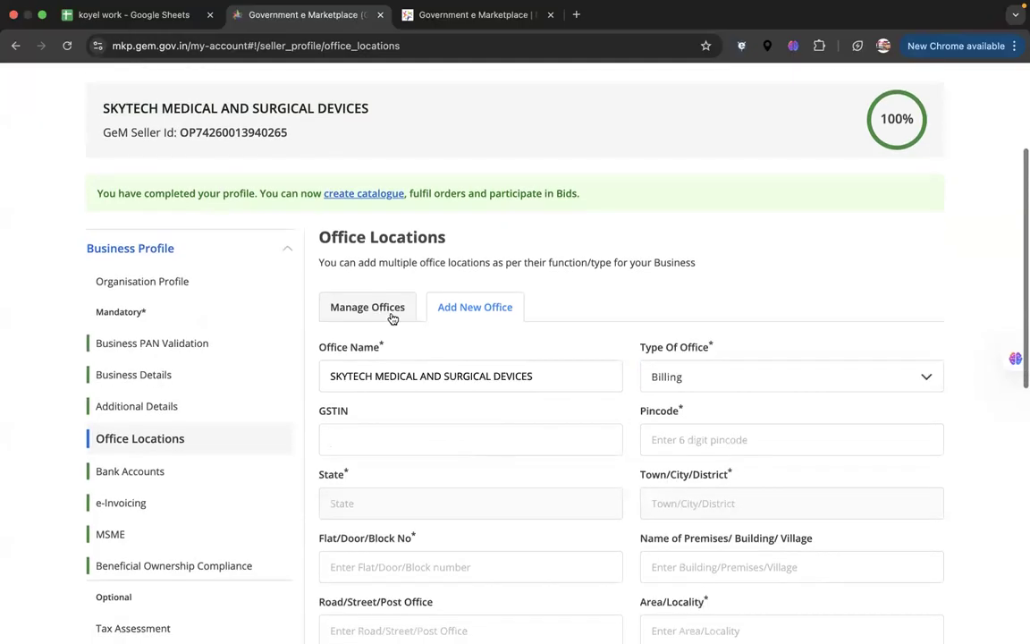
Copy the registered office's GSTIN from Manage Offices into the new office's GSTIN field.
{"action": "left_click", "coordinate": [384, 307]}
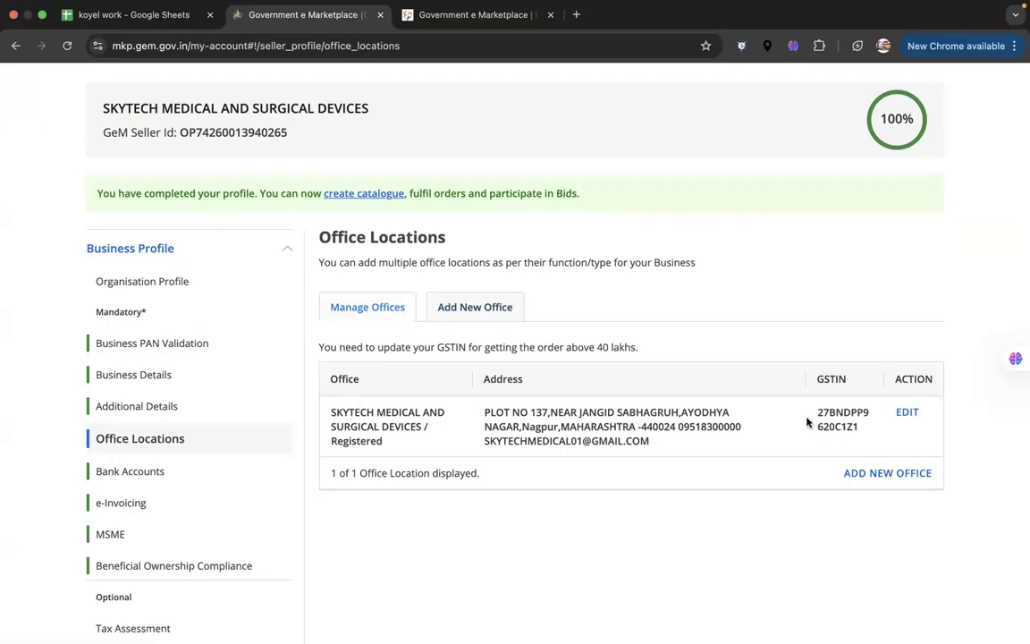
{"action": "left_click_drag", "start_coordinate": [817, 410], "coordinate": [854, 429]}
{"action": "key", "text": "super+c"}
{"action": "left_click", "coordinate": [473, 301]}
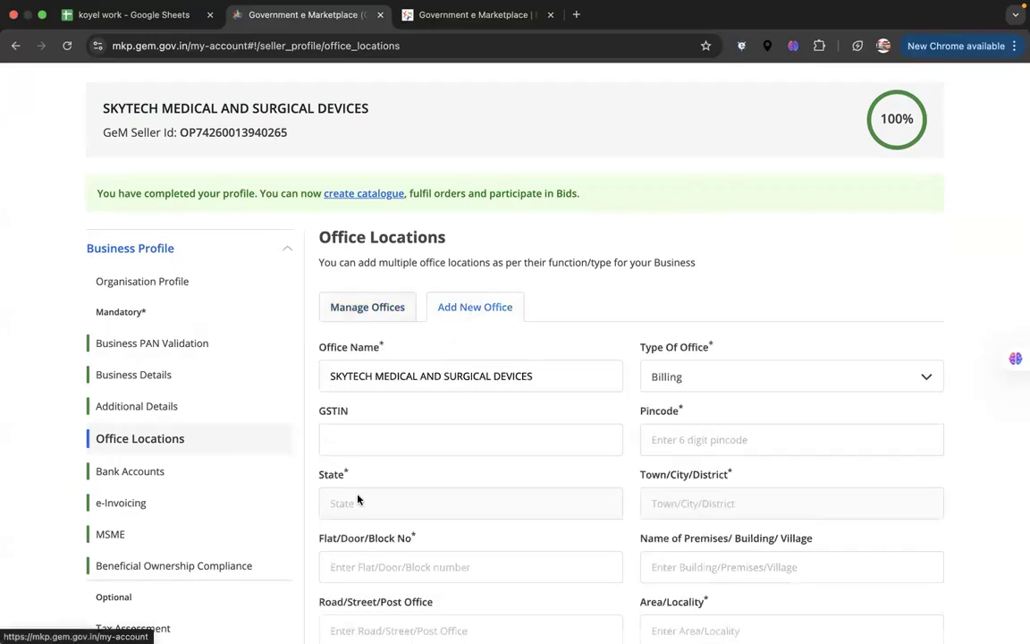
{"action": "left_click", "coordinate": [369, 438]}
{"action": "key", "text": "super+v"}
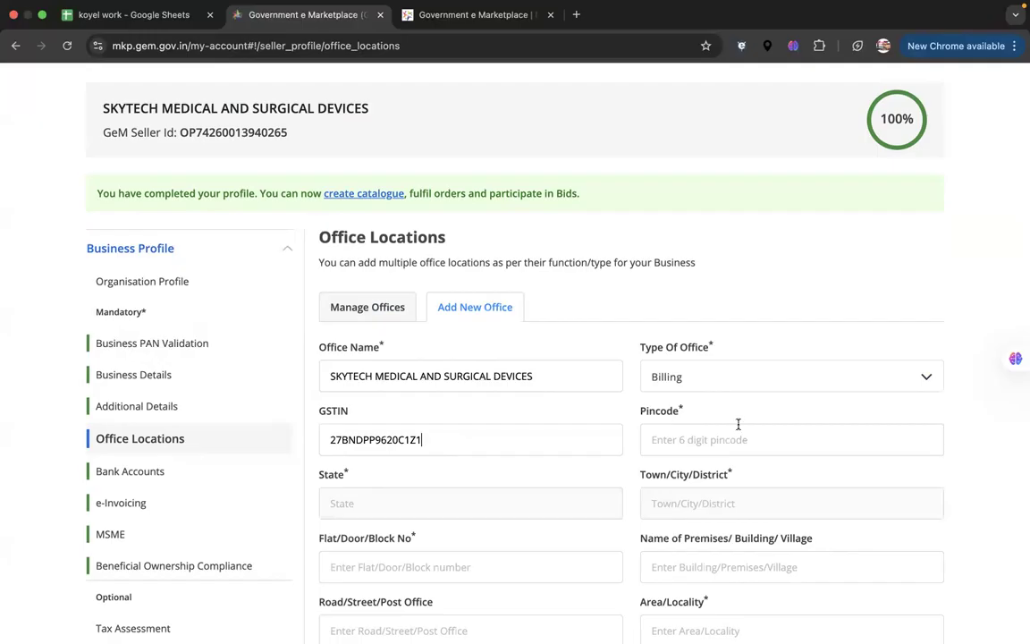
{"action": "left_click", "coordinate": [700, 438]}
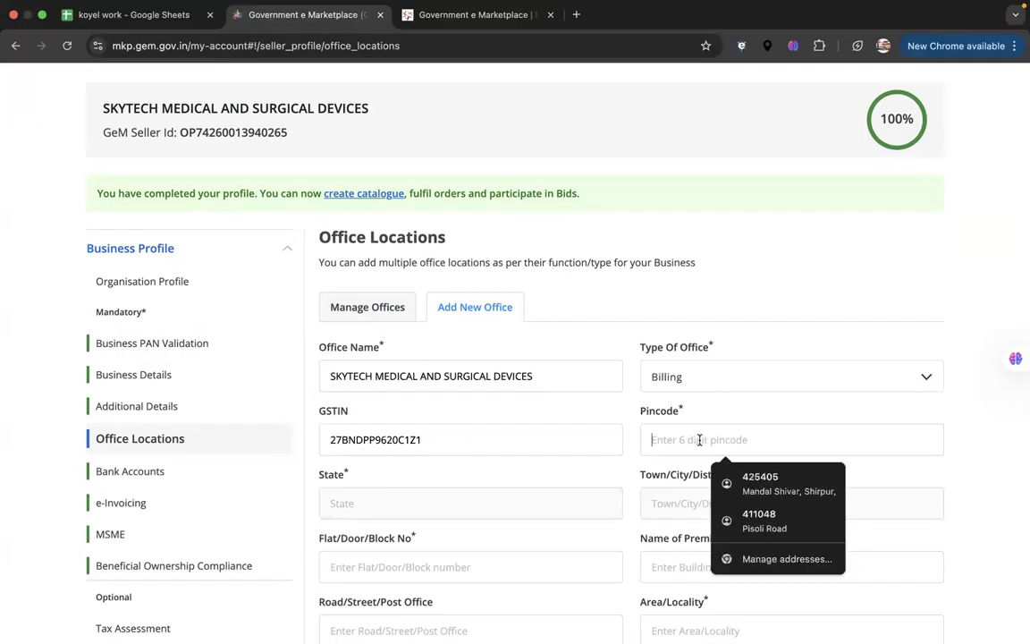
{"action": "left_click", "coordinate": [787, 522]}
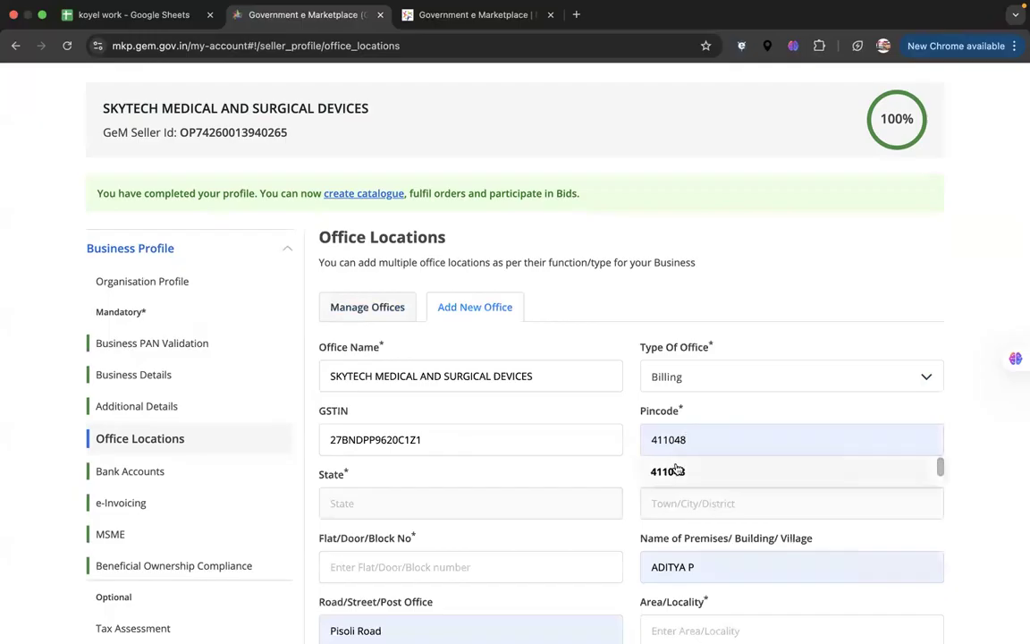
{"action": "left_click", "coordinate": [674, 471]}
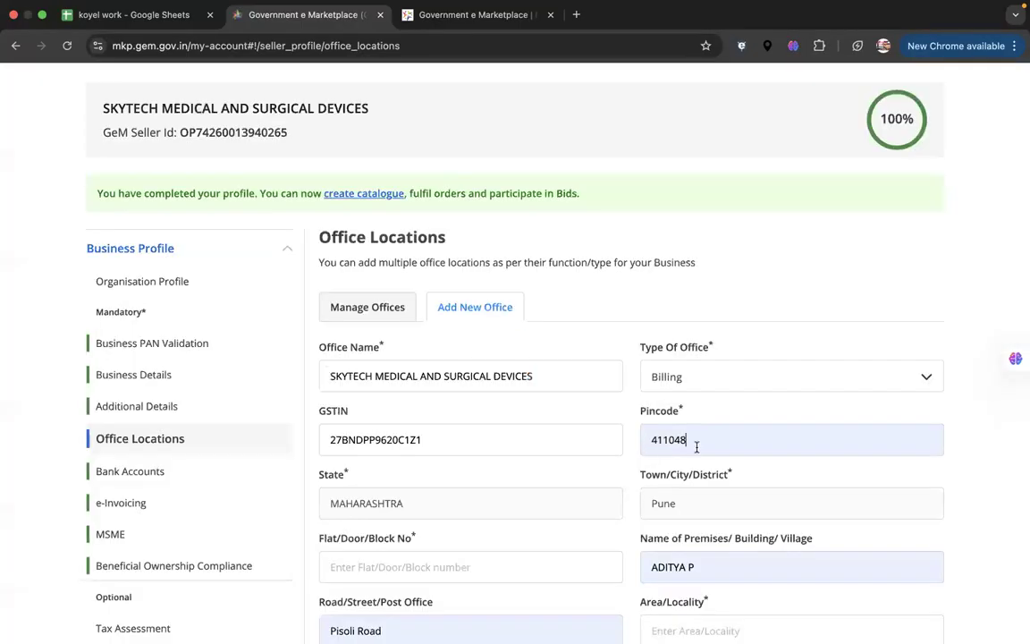
{"action": "scroll", "coordinate": [697, 510], "scroll_direction": "down", "scroll_amount": 3}
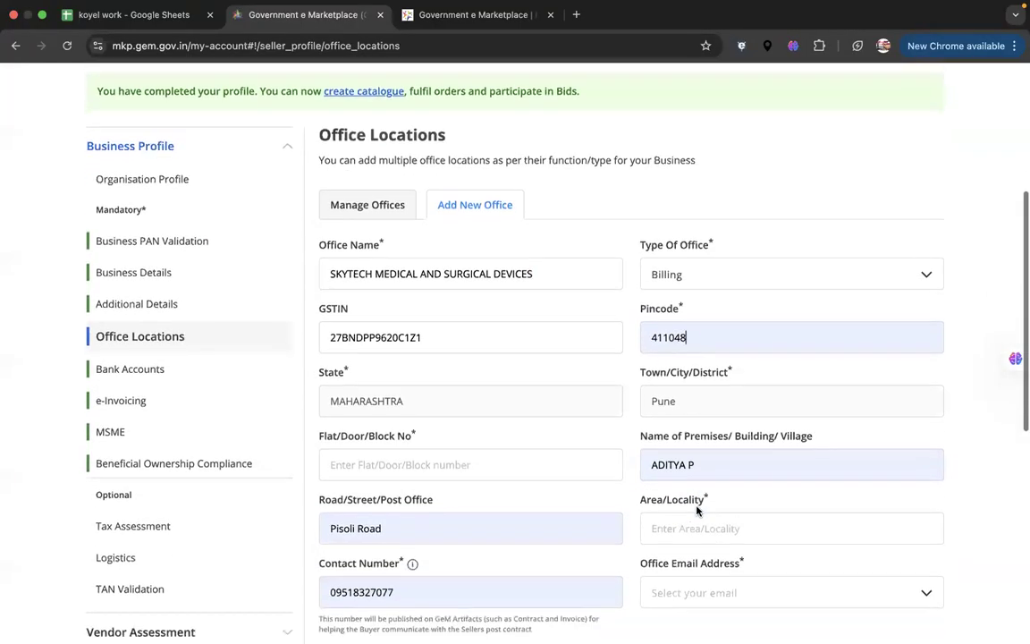
{"action": "left_click", "coordinate": [459, 429]}
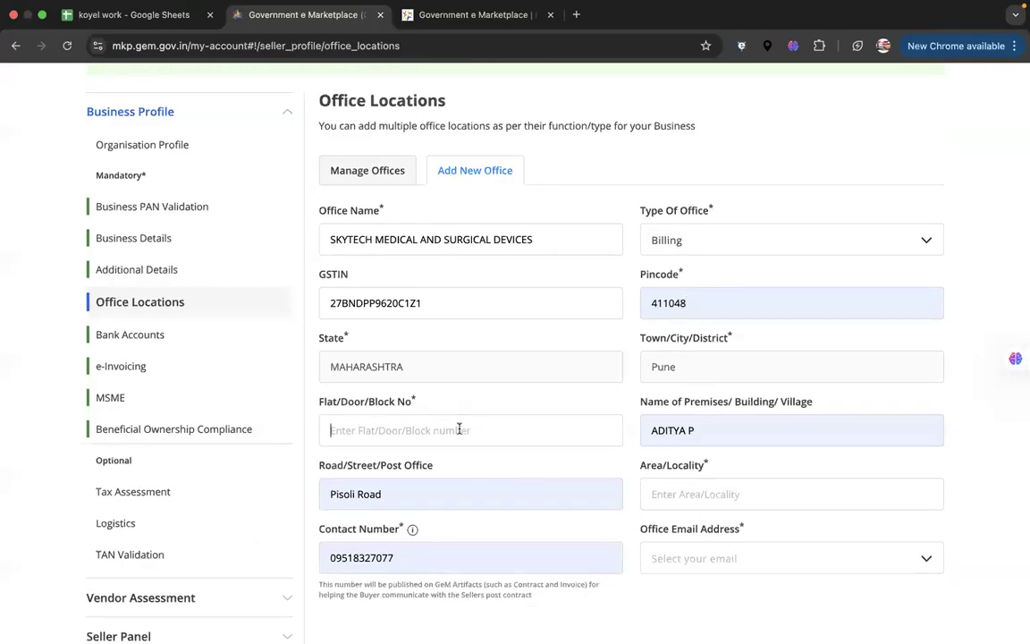
{"action": "type", "text": "609"}
Replace the premises name with KOTHRUD and enter area PUNE CITY.
{"action": "left_click", "coordinate": [706, 427]}
{"action": "key", "text": "super+a"}
{"action": "key", "text": "BackSpace"}
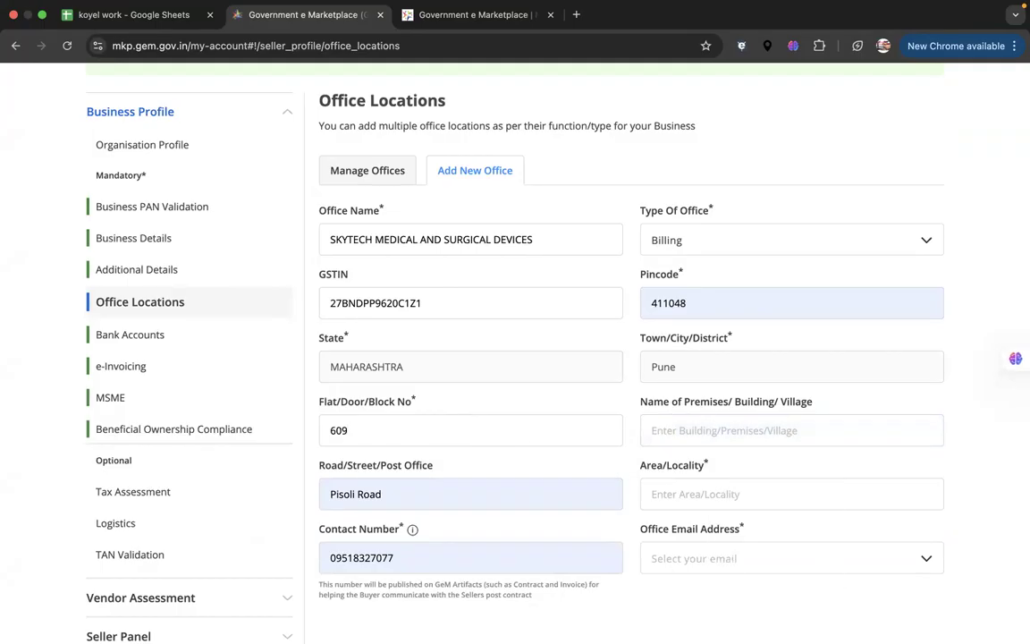
{"action": "type", "text": "KOTHRUD"}
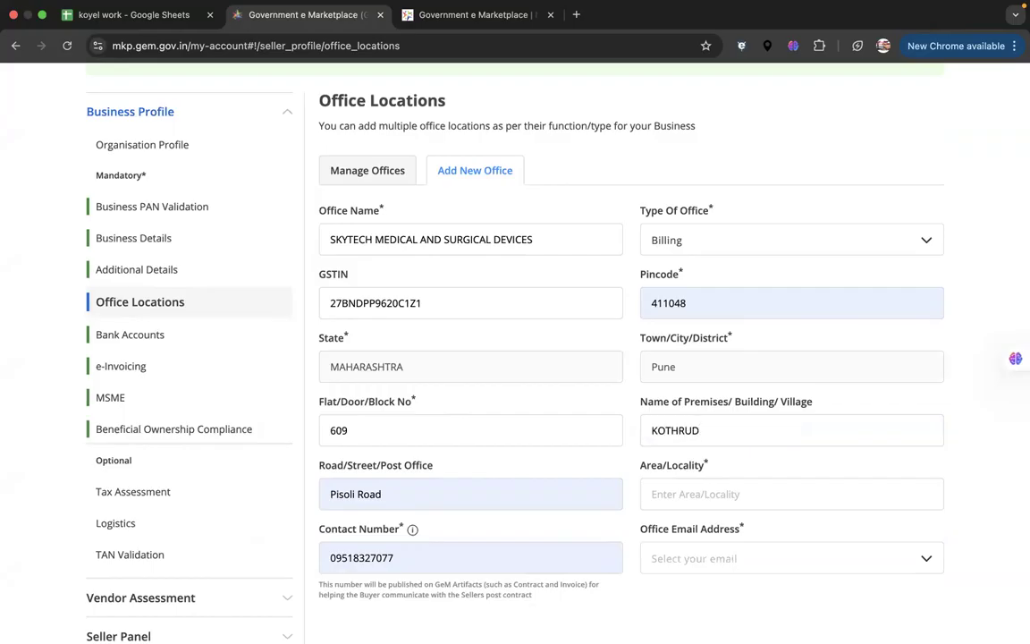
{"action": "left_click", "coordinate": [650, 504]}
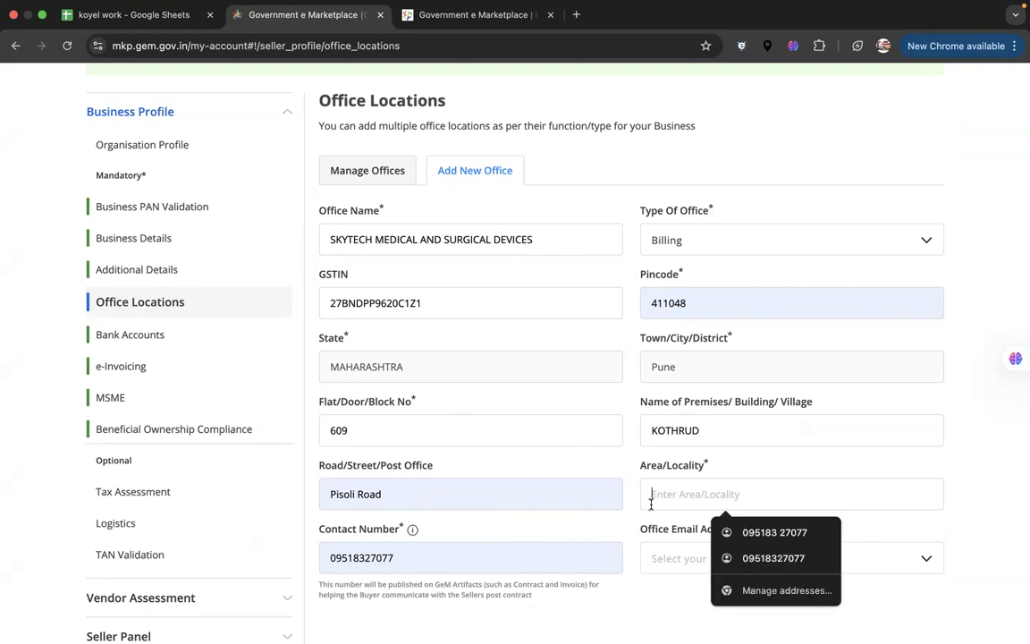
{"action": "type", "text": "PU"}
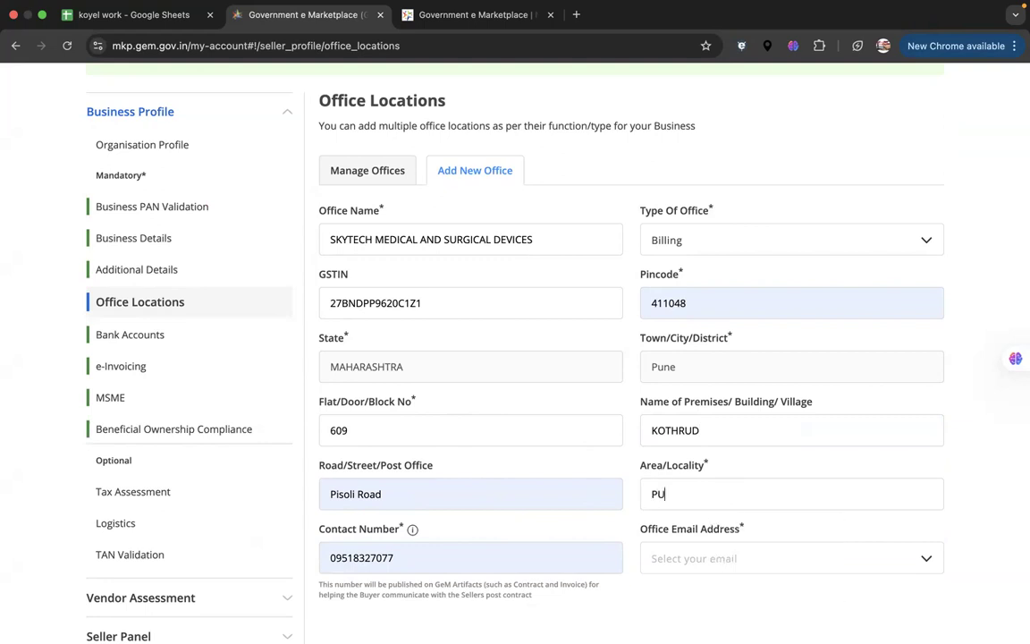
{"action": "type", "text": "NE CITY"}
Choose the company email as the office email and save the Billing office.
{"action": "scroll", "coordinate": [615, 466], "scroll_direction": "down", "scroll_amount": 2}
{"action": "left_click", "coordinate": [324, 465]}
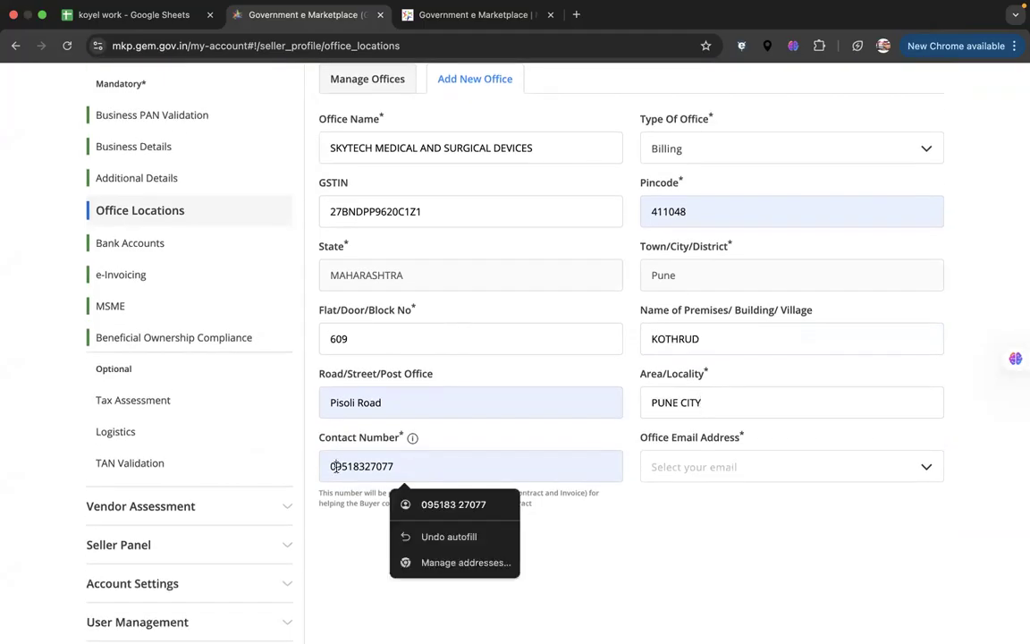
{"action": "left_click", "coordinate": [715, 467]}
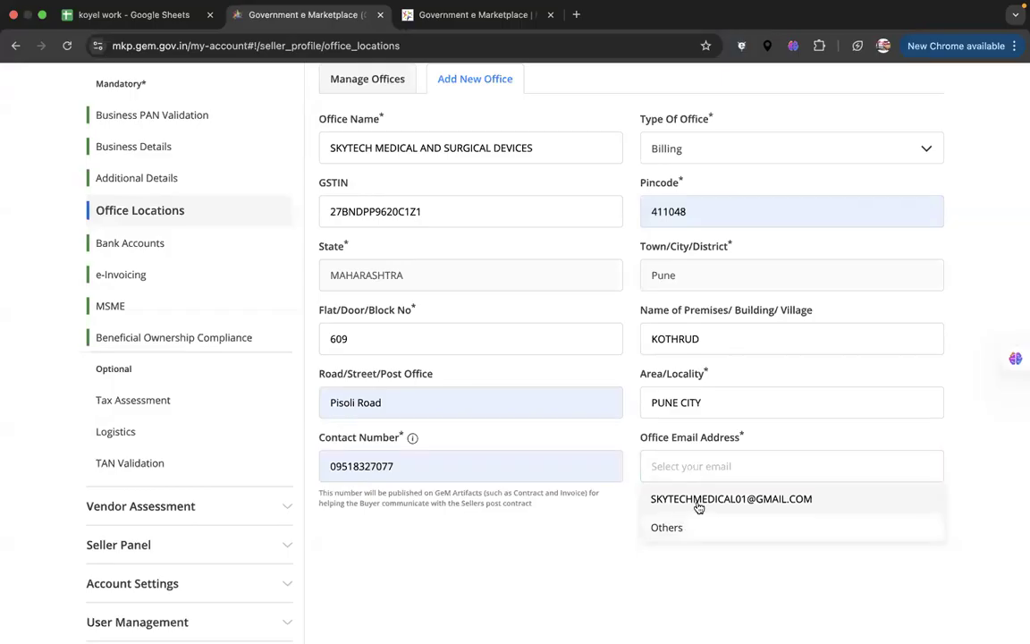
{"action": "left_click", "coordinate": [699, 502]}
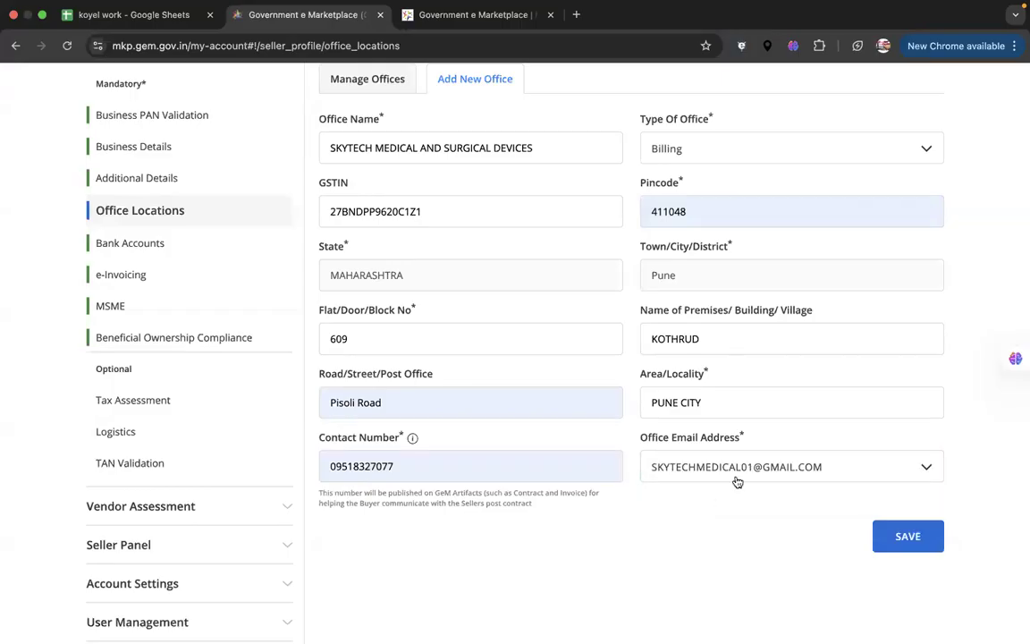
{"action": "left_click", "coordinate": [927, 536]}
Decline Chrome's address saving and review the Nagpur Registered and Pune 411048 Billing office rows.
{"action": "left_click", "coordinate": [595, 308]}
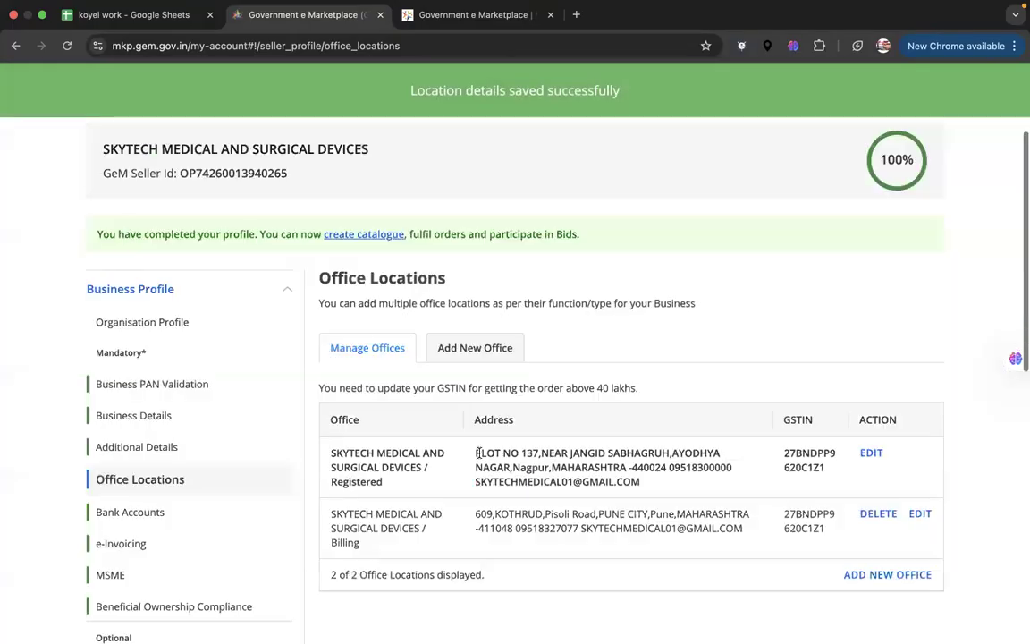
{"action": "left_click_drag", "start_coordinate": [573, 490], "coordinate": [352, 466]}
{"action": "left_click", "coordinate": [525, 560]}
{"action": "left_click_drag", "start_coordinate": [735, 533], "coordinate": [472, 513]}
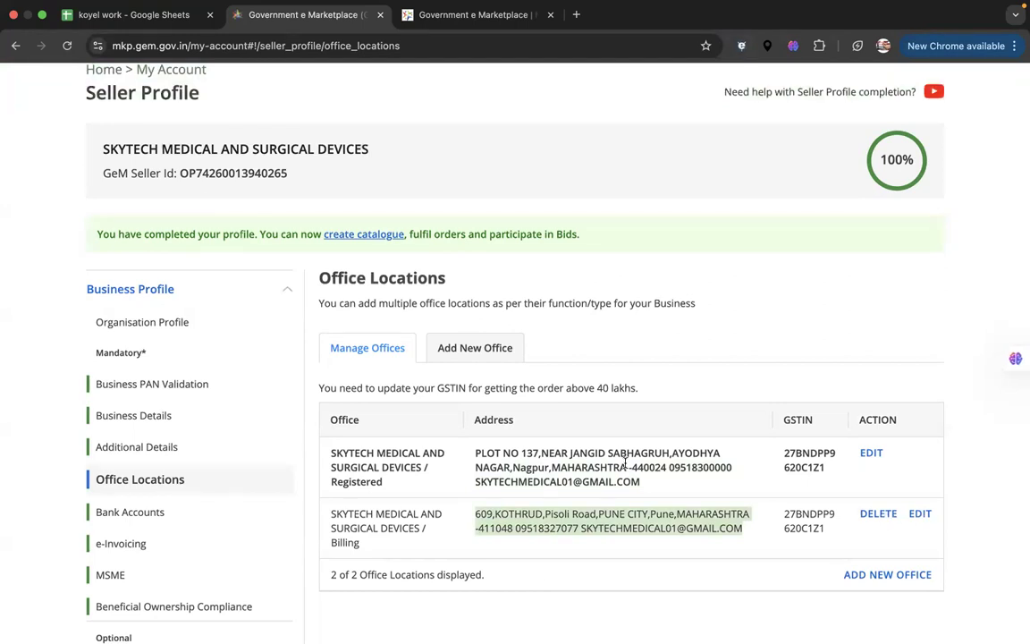
{"action": "left_click", "coordinate": [375, 486]}
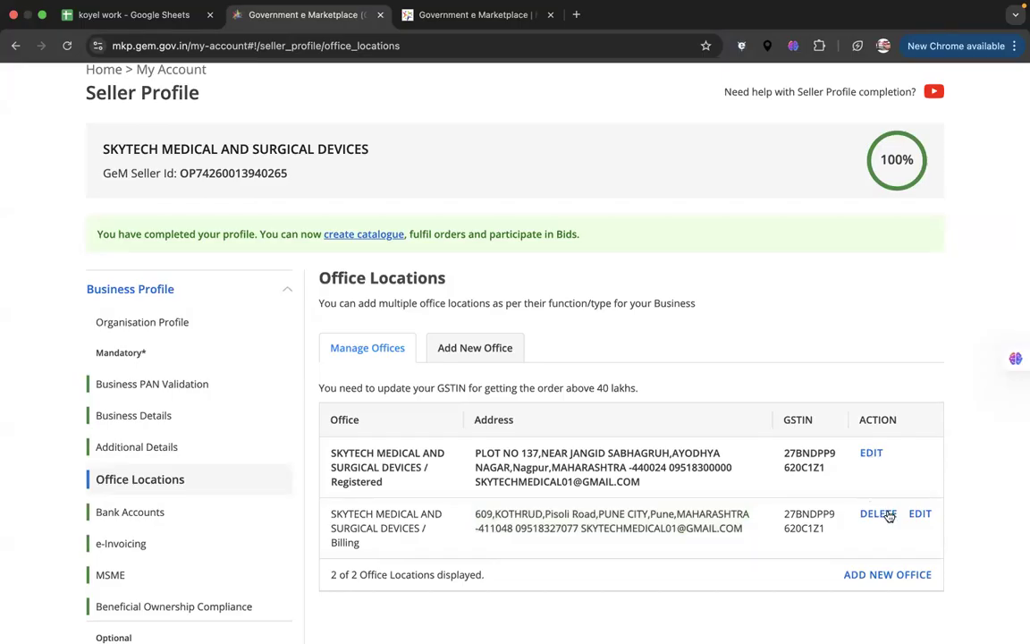
{"action": "triple_click", "coordinate": [351, 543]}
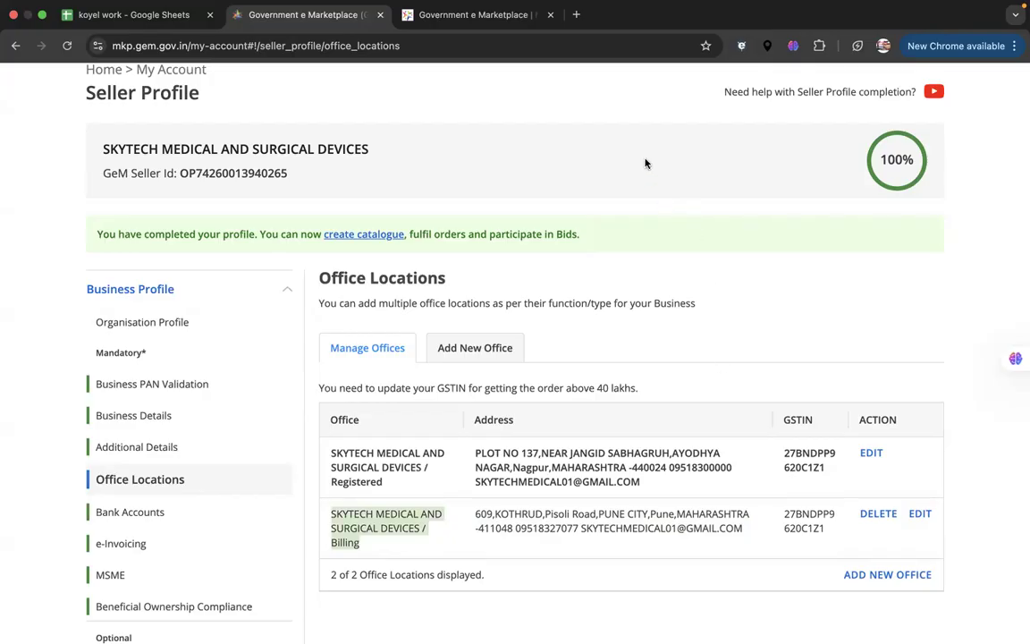
{"action": "scroll", "coordinate": [207, 395], "scroll_direction": "down", "scroll_amount": 1}
Go to Bank Accounts and view the single primary ICICI account in Manage Bank Account.
{"action": "left_click", "coordinate": [129, 472]}
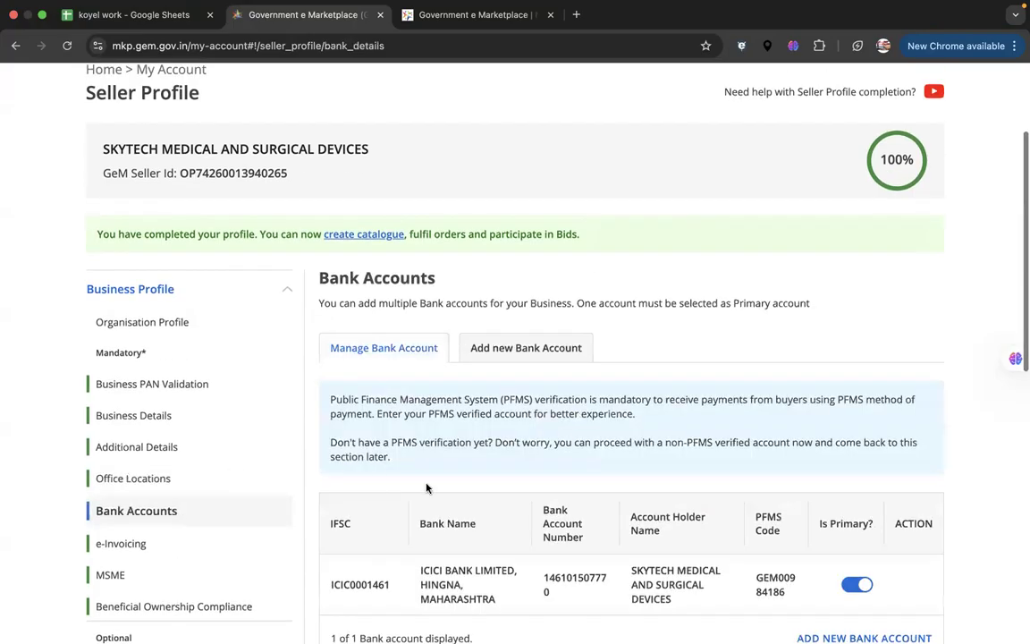
{"action": "scroll", "coordinate": [462, 239], "scroll_direction": "down", "scroll_amount": 3}
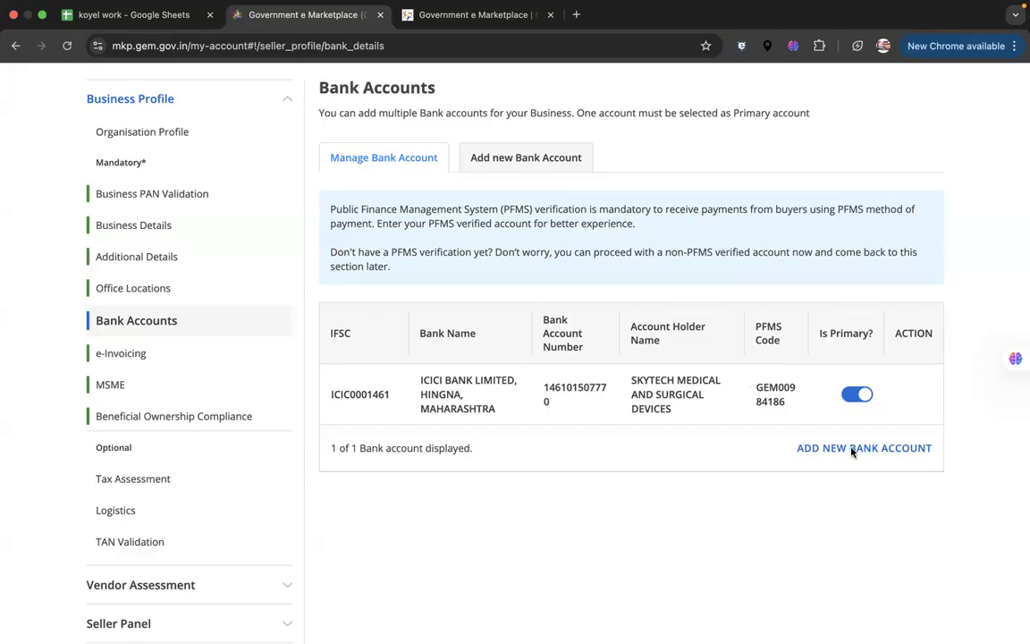
Start a new bank account and select IFSC HDFC0000880 to autofill HDFC BANK, PERAMBUR.
{"action": "left_click", "coordinate": [853, 449]}
{"action": "left_click", "coordinate": [409, 241]}
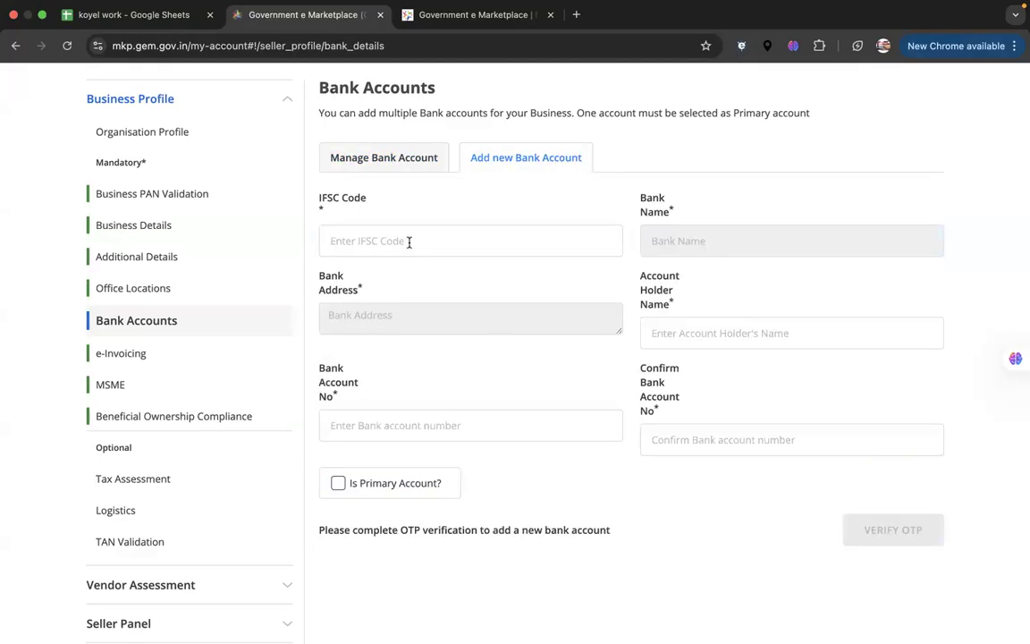
{"action": "type", "text": "hdfc0000884"}
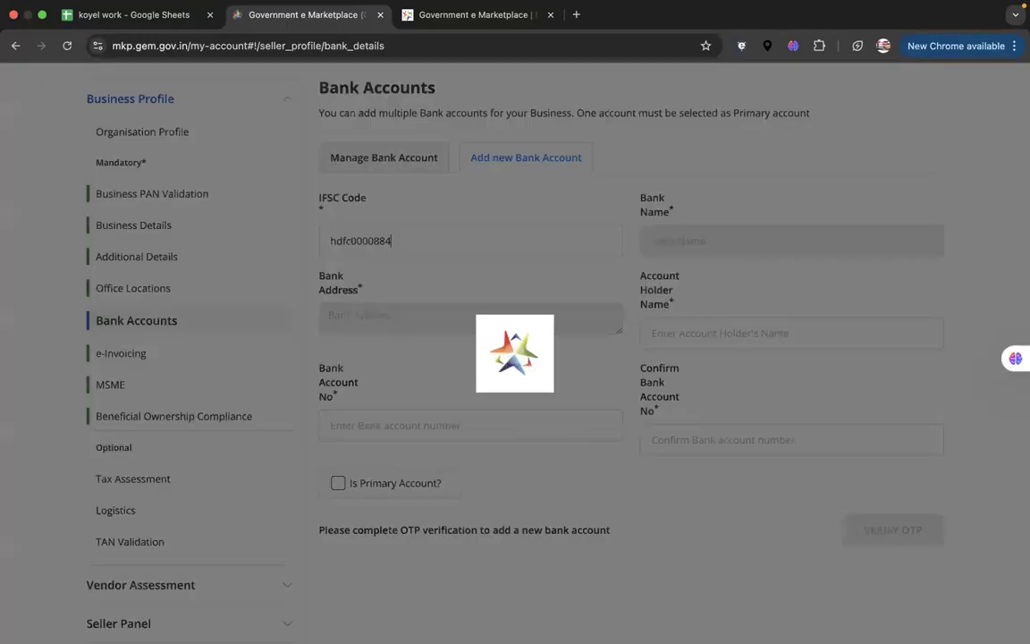
{"action": "key", "text": "BackSpace"}
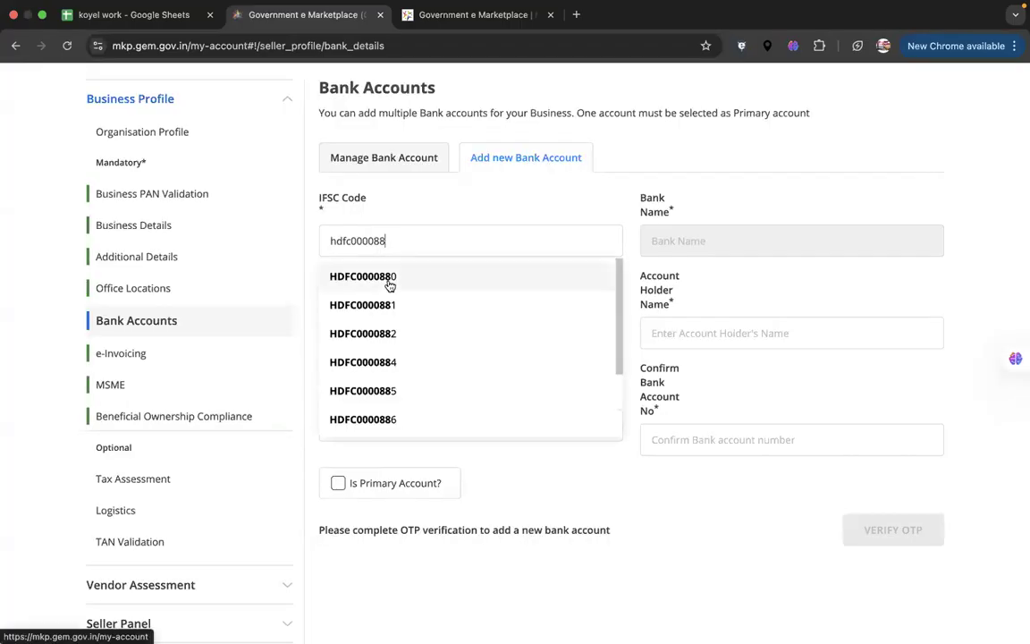
{"action": "left_click", "coordinate": [390, 277]}
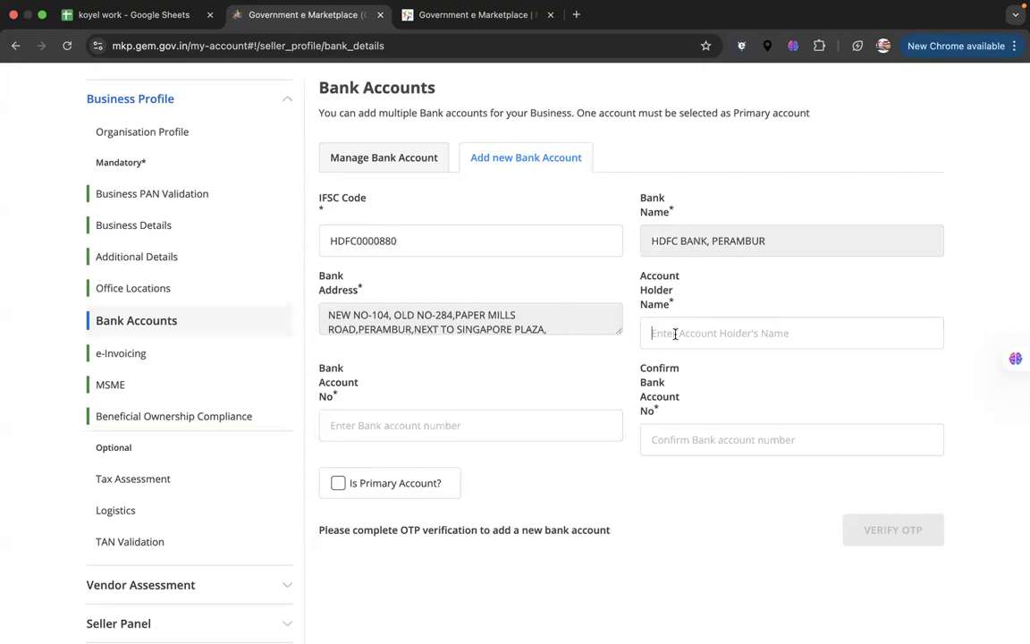
{"action": "scroll", "coordinate": [277, 221], "scroll_direction": "up", "scroll_amount": 3}
{"action": "left_click_drag", "start_coordinate": [371, 96], "coordinate": [102, 99]}
{"action": "key", "text": "super+c"}
{"action": "left_click", "coordinate": [658, 467]}
{"action": "key", "text": "super+v"}
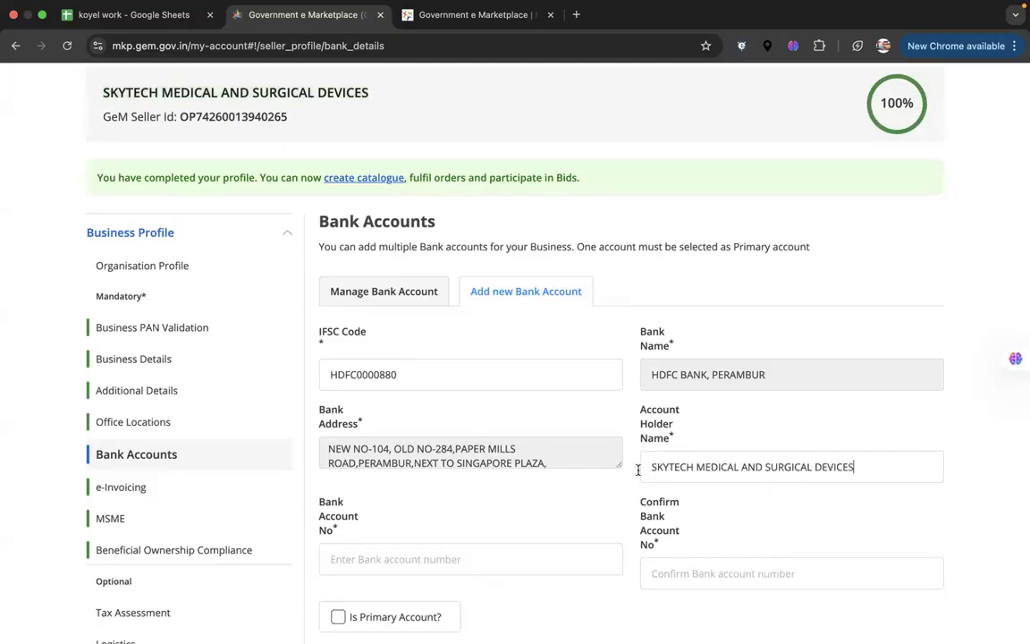
{"action": "scroll", "coordinate": [638, 470], "scroll_direction": "down", "scroll_amount": 1}
{"action": "left_click", "coordinate": [472, 498]}
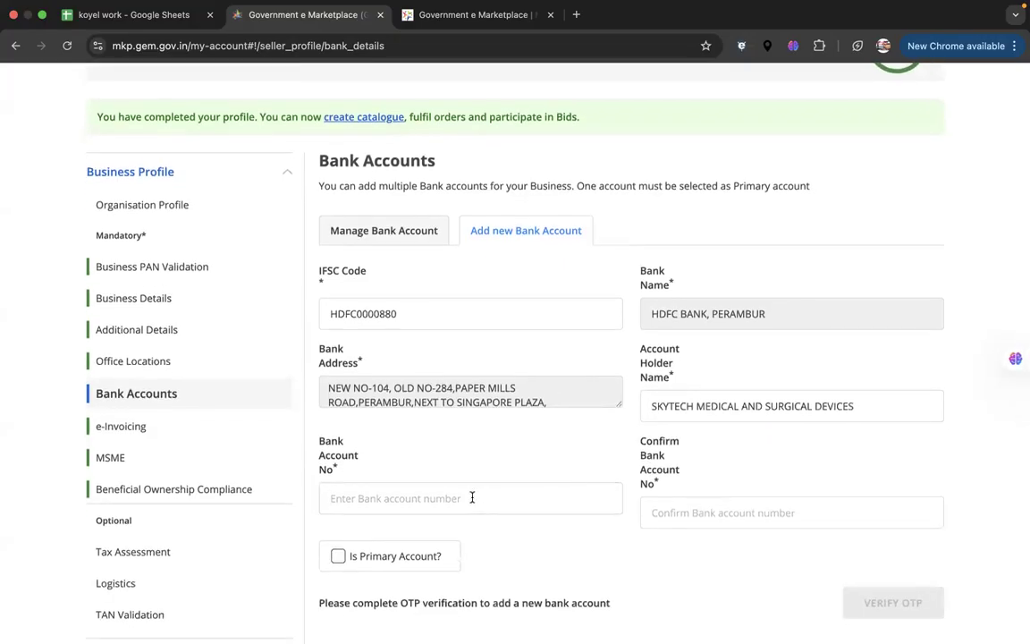
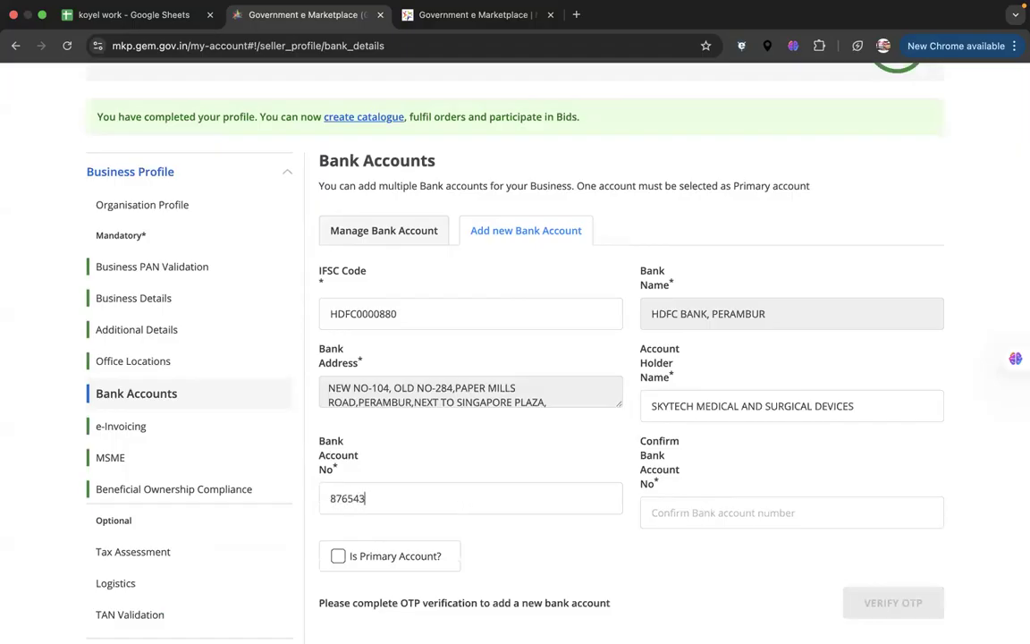
{"action": "left_click", "coordinate": [661, 509]}
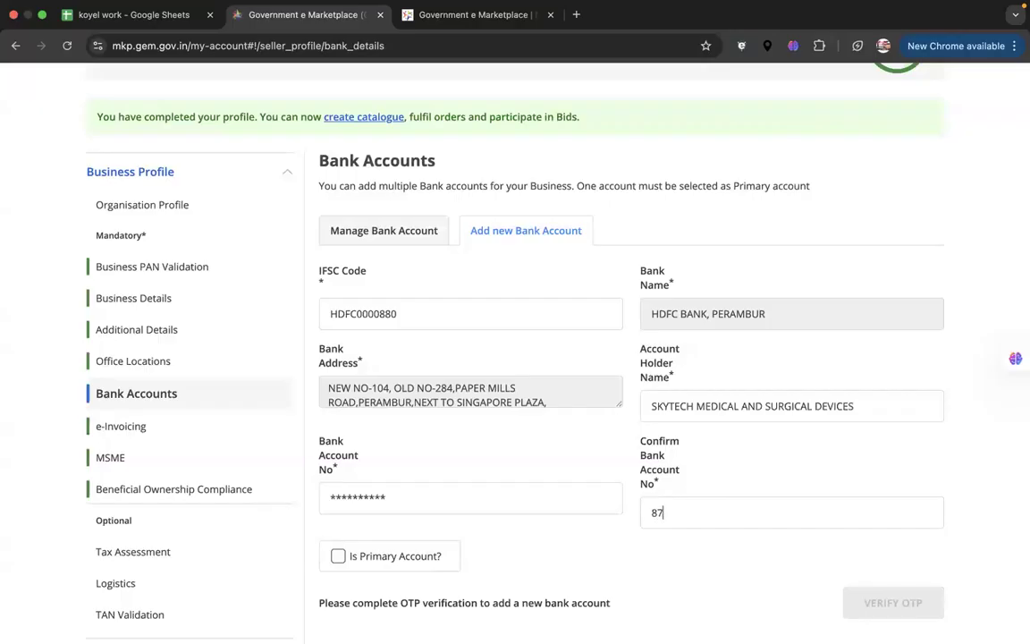
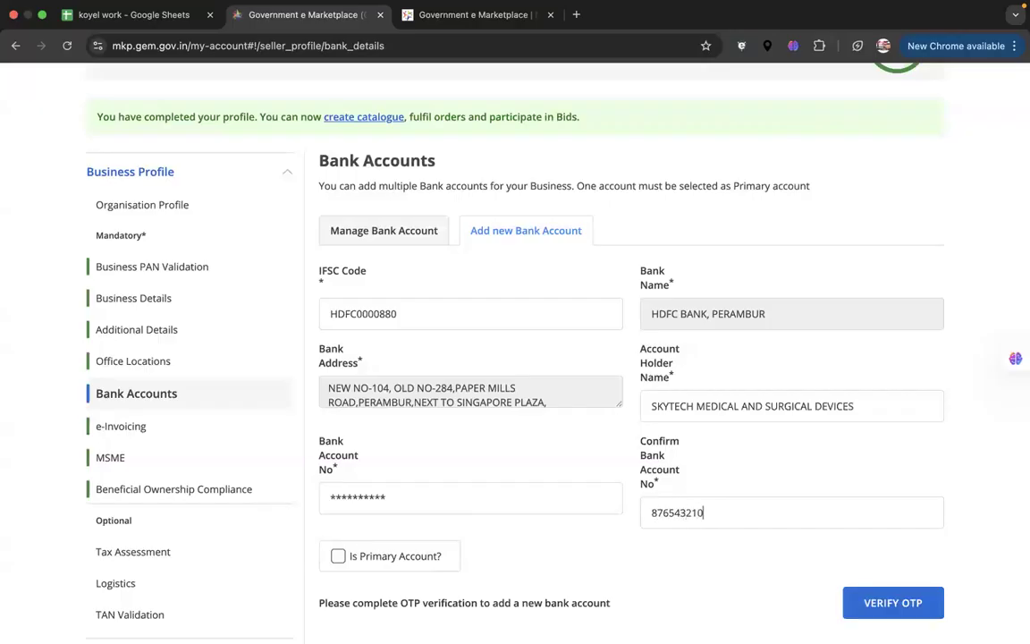
Verify the account with the emailed OTP and save the new HDFC bank account.
{"action": "left_click", "coordinate": [900, 601]}
{"action": "left_click", "coordinate": [289, 348]}
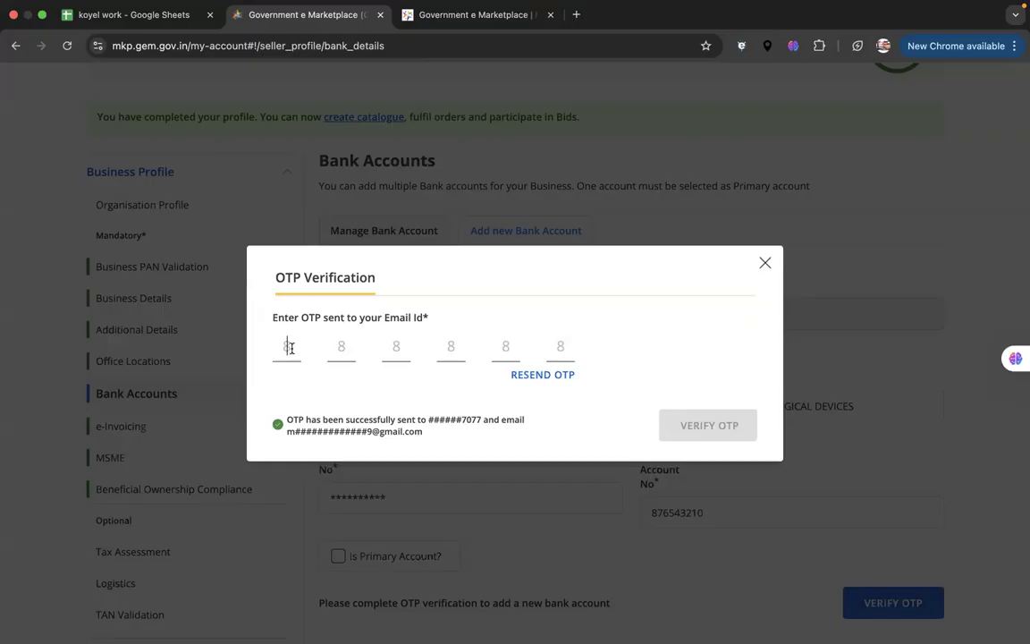
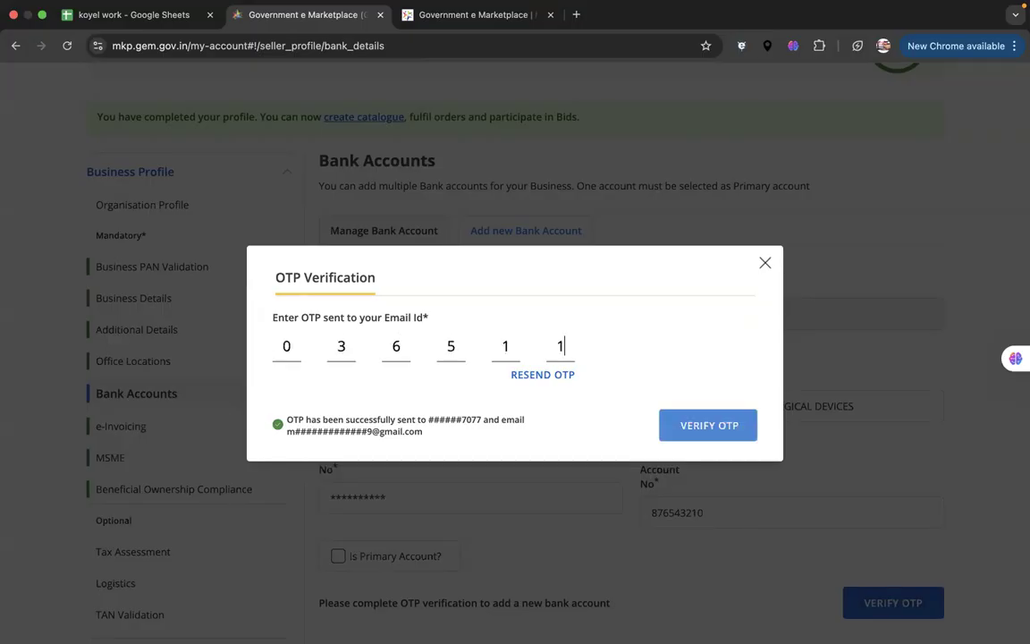
{"action": "left_click", "coordinate": [693, 427]}
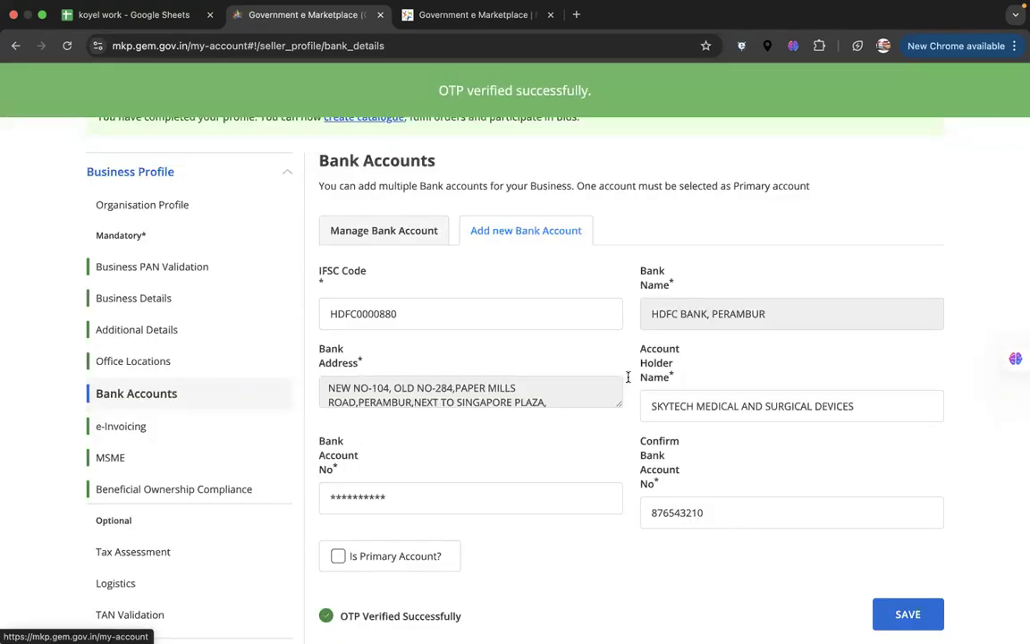
{"action": "left_click", "coordinate": [908, 615]}
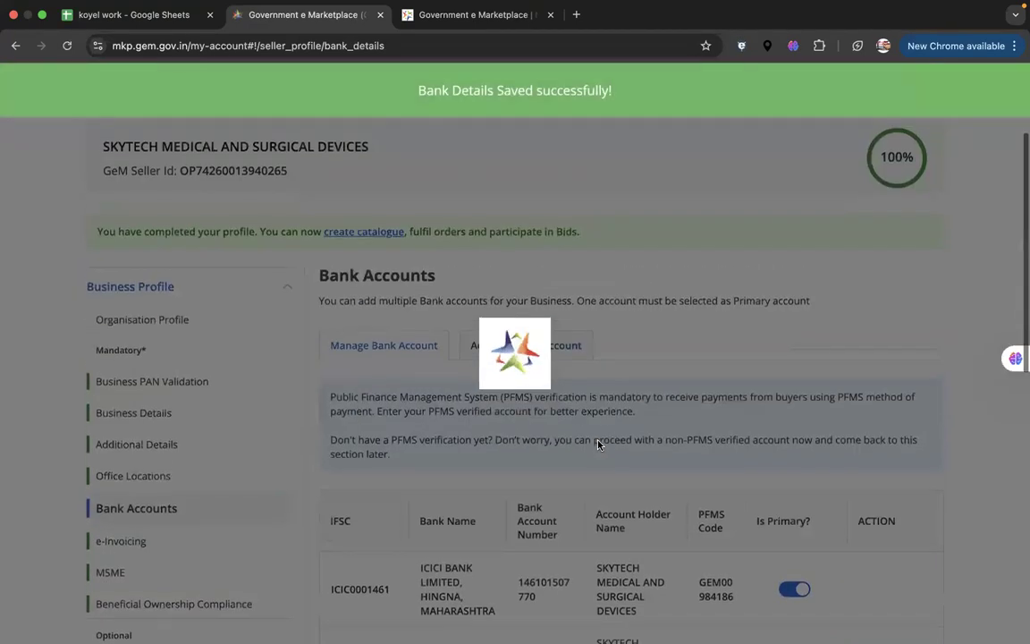
Review the ICICI and HDFC account rows, then abandon making HDFC primary.
{"action": "scroll", "coordinate": [472, 447], "scroll_direction": "down", "scroll_amount": 2}
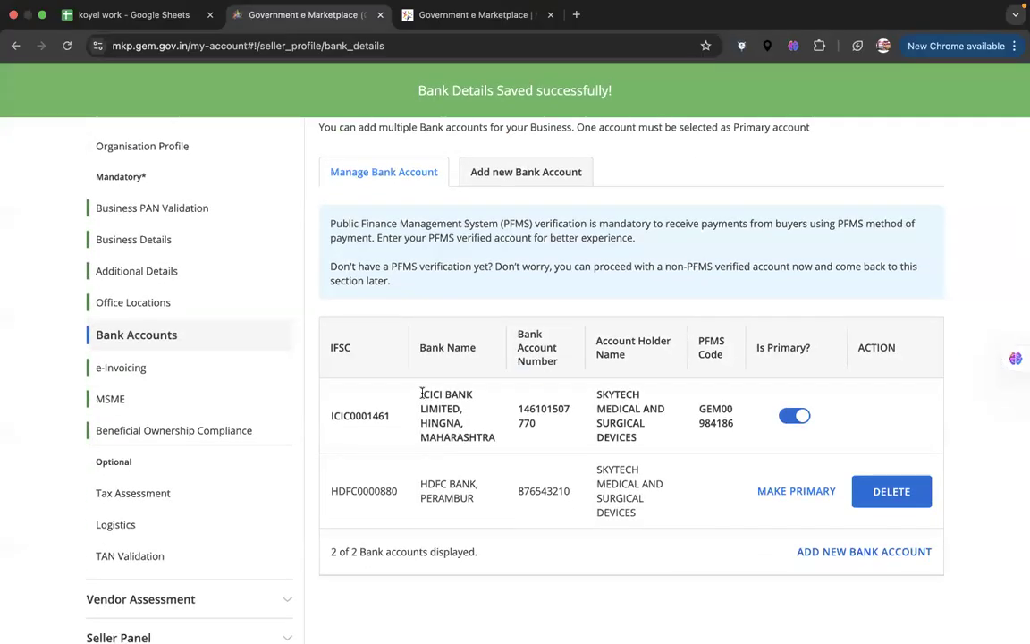
{"action": "left_click_drag", "start_coordinate": [421, 395], "coordinate": [499, 437]}
{"action": "left_click_drag", "start_coordinate": [428, 484], "coordinate": [577, 508]}
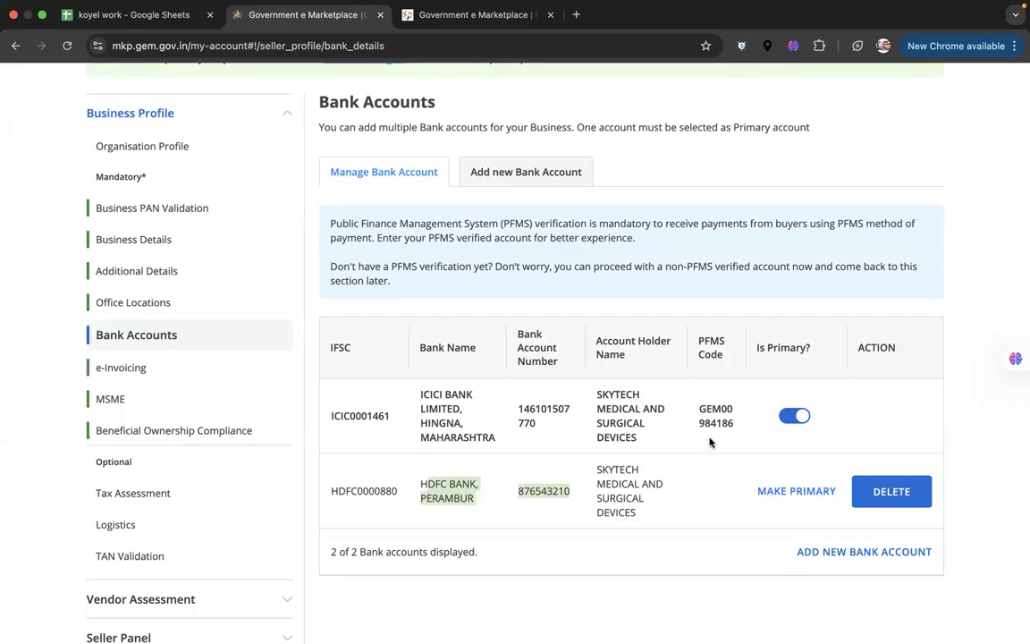
{"action": "left_click_drag", "start_coordinate": [731, 427], "coordinate": [675, 395]}
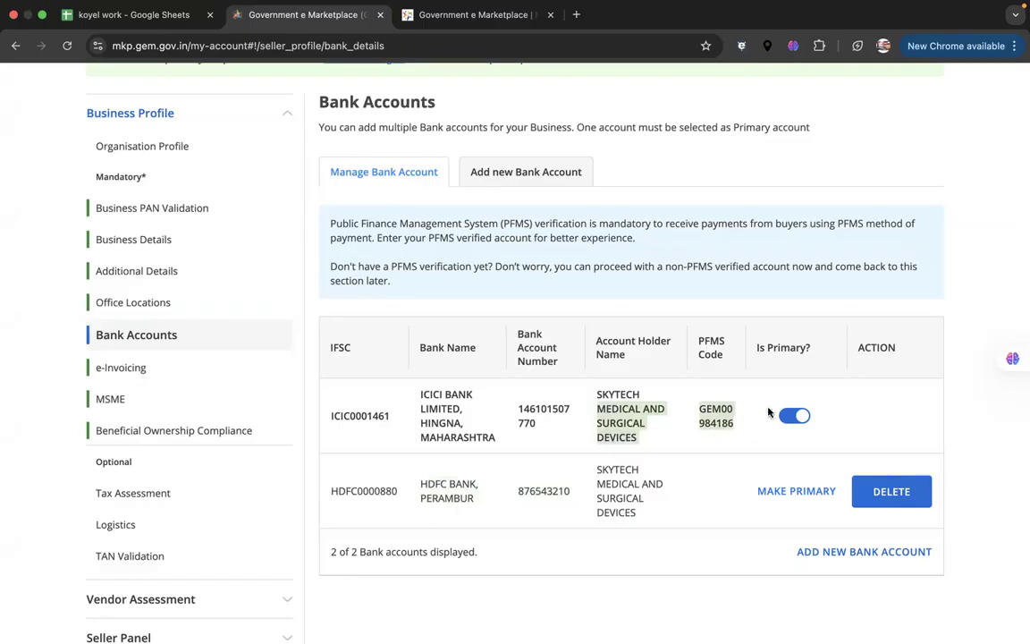
{"action": "left_click", "coordinate": [799, 492]}
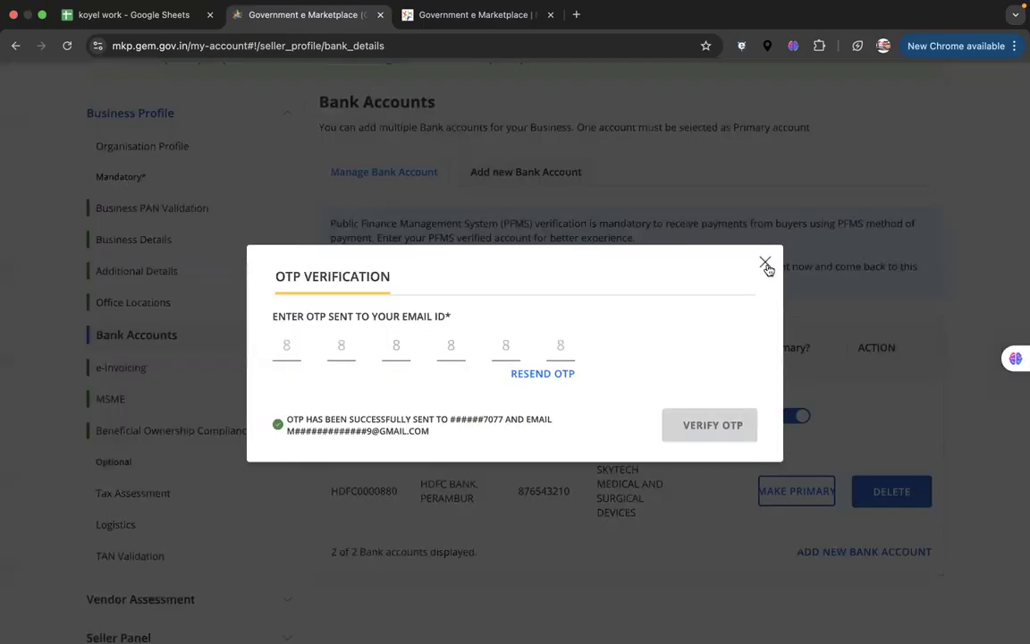
{"action": "left_click", "coordinate": [765, 263]}
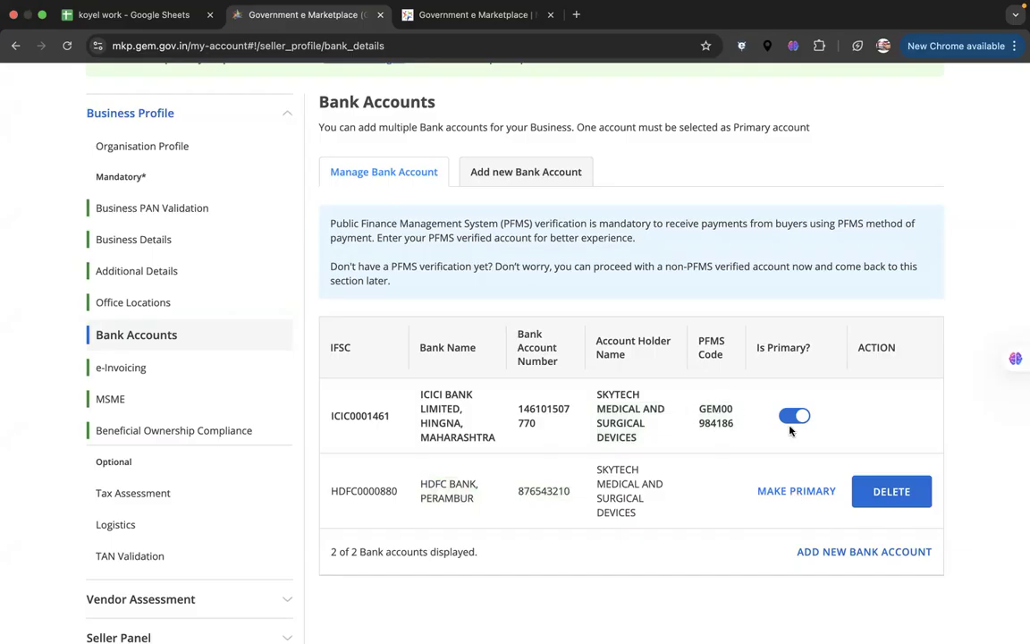
Delete the HDFC BANK, PERAMBUR account after OTP verification, then go to e-Invoicing.
{"action": "left_click", "coordinate": [883, 492]}
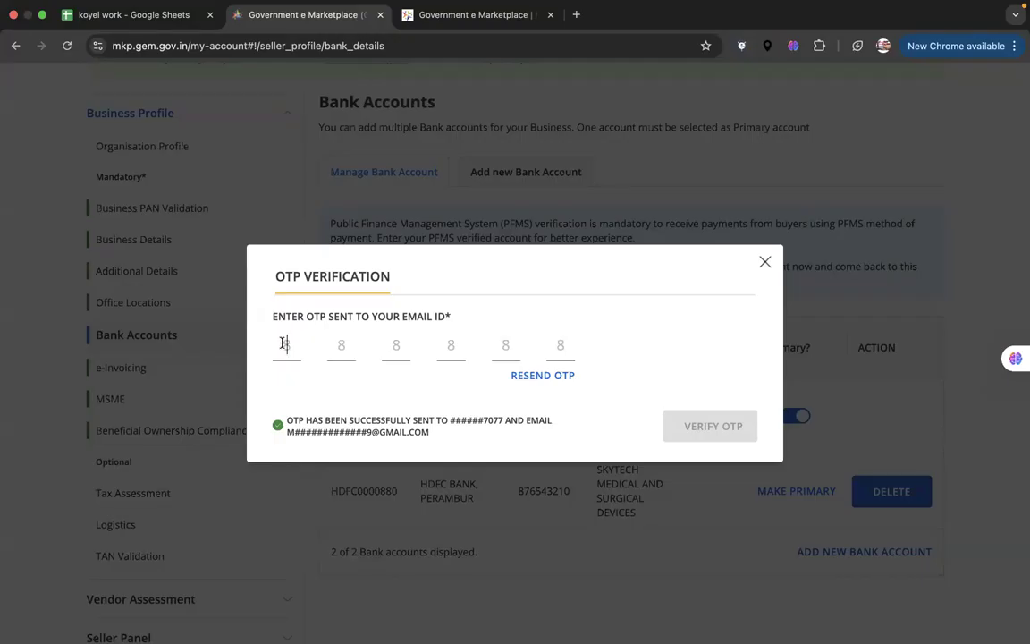
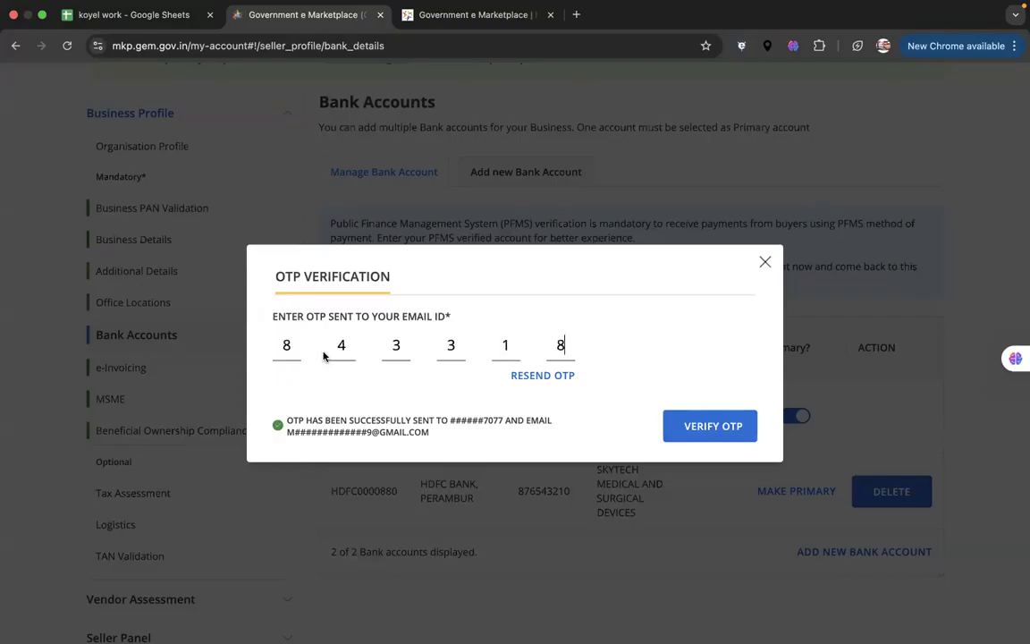
{"action": "left_click", "coordinate": [701, 427]}
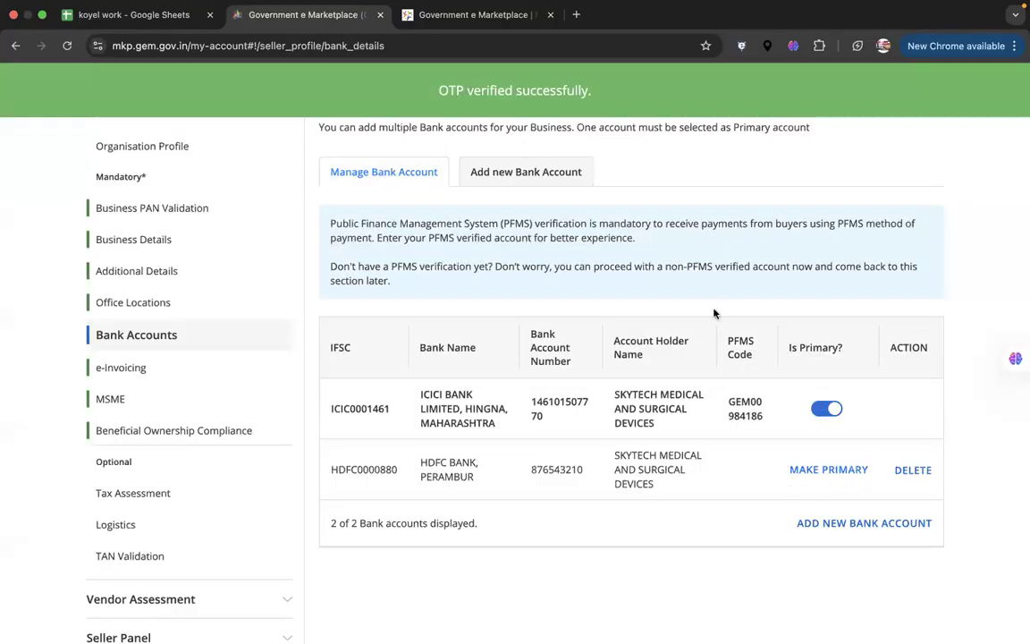
{"action": "left_click", "coordinate": [913, 471]}
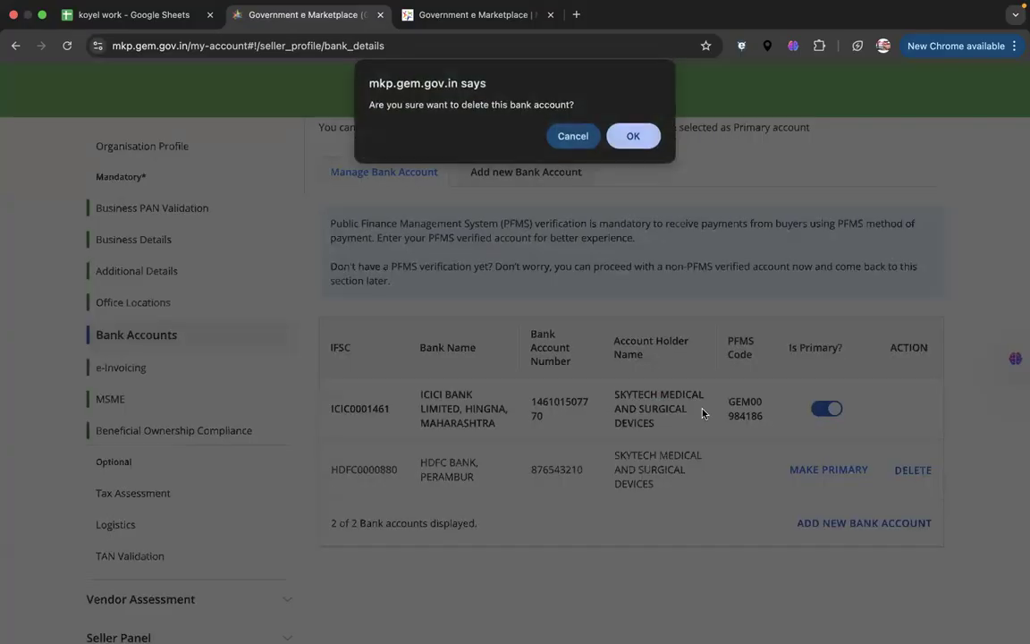
{"action": "left_click", "coordinate": [631, 133]}
{"action": "scroll", "coordinate": [611, 310], "scroll_direction": "down", "scroll_amount": 5}
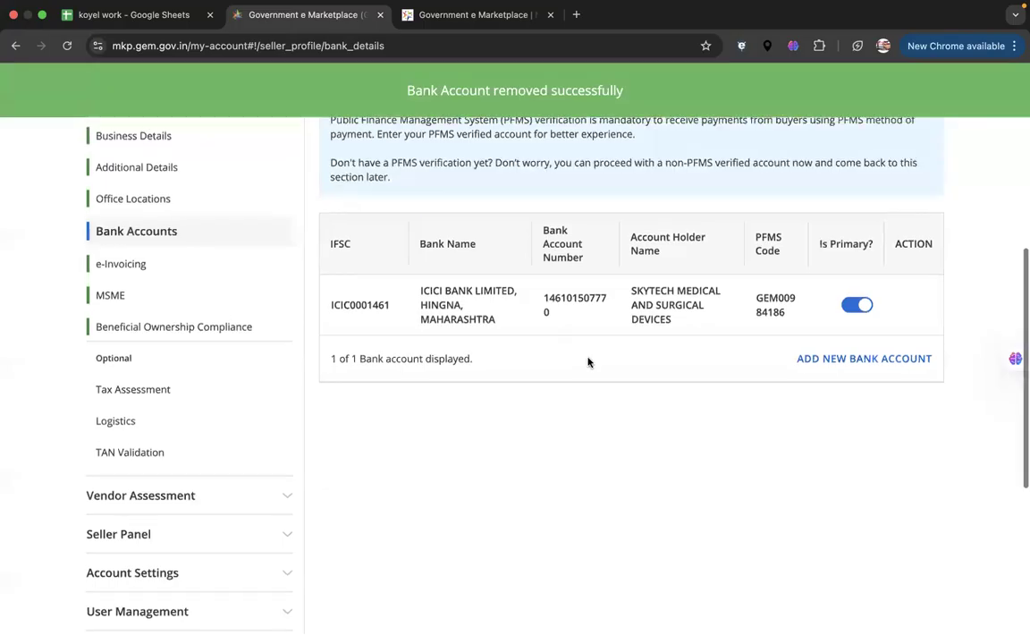
{"action": "scroll", "coordinate": [589, 361], "scroll_direction": "up", "scroll_amount": 3}
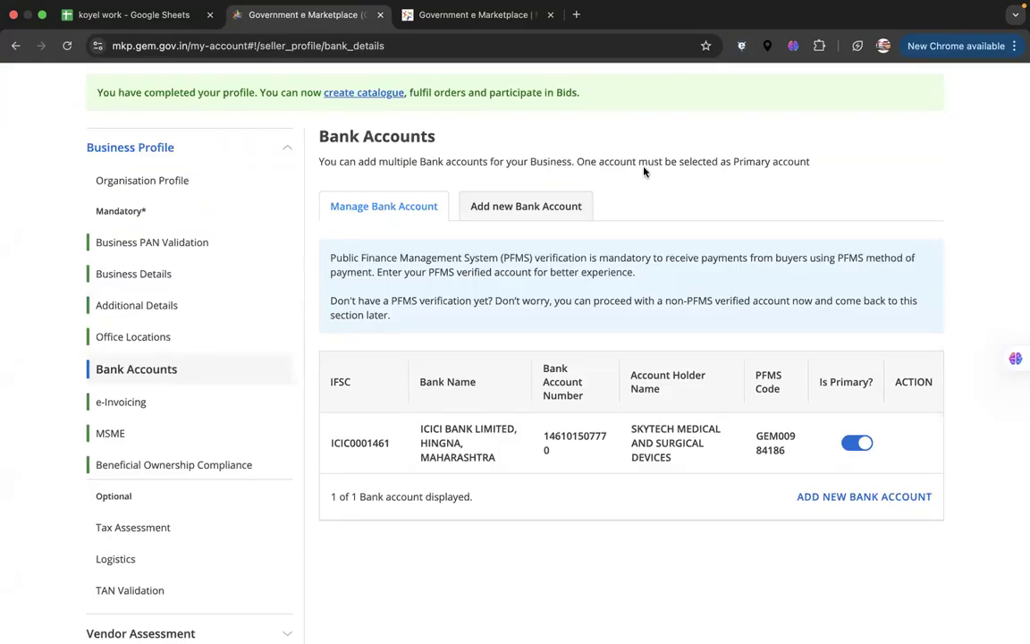
{"action": "left_click", "coordinate": [116, 404]}
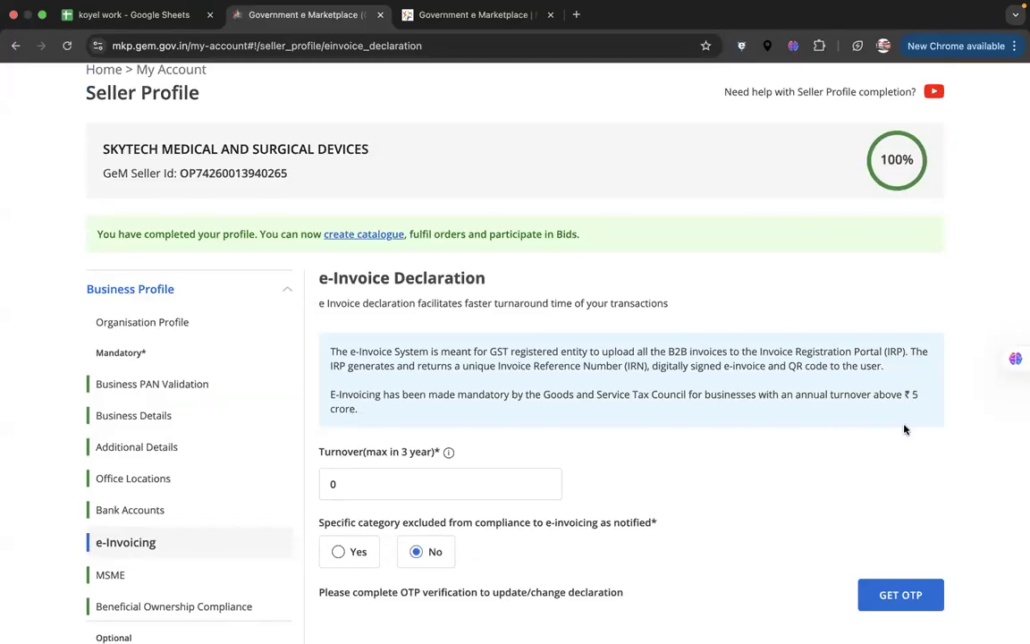
Review the e-Invoice Declaration: ₹5 crore threshold, turnover 0, excluded-category answer No.
{"action": "left_click_drag", "start_coordinate": [861, 395], "coordinate": [927, 403]}
{"action": "left_click", "coordinate": [747, 445]}
{"action": "scroll", "coordinate": [452, 460], "scroll_direction": "down", "scroll_amount": 2}
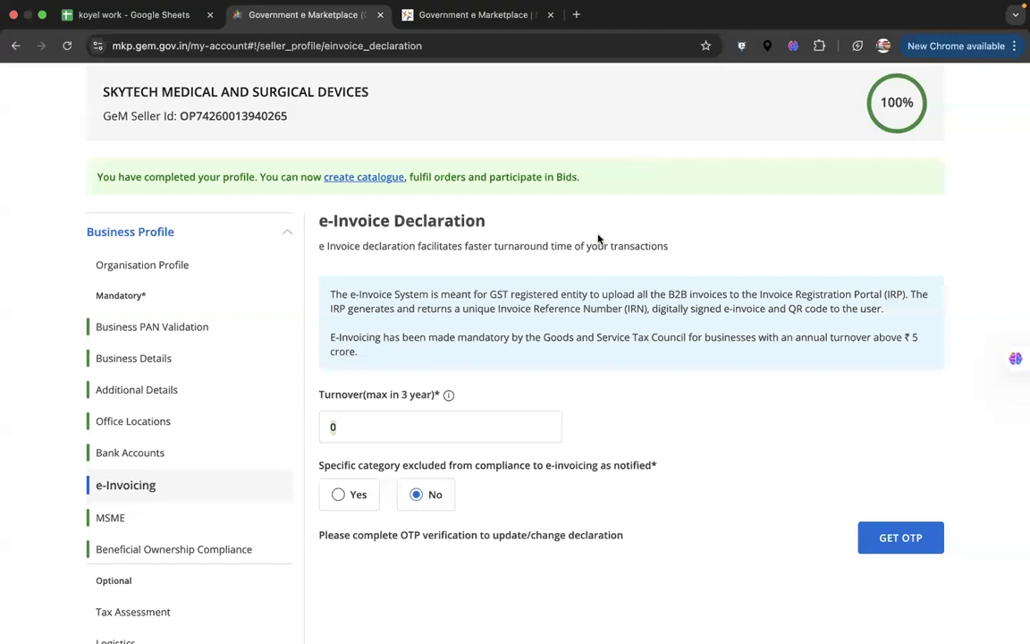
{"action": "scroll", "coordinate": [572, 269], "scroll_direction": "down", "scroll_amount": 2}
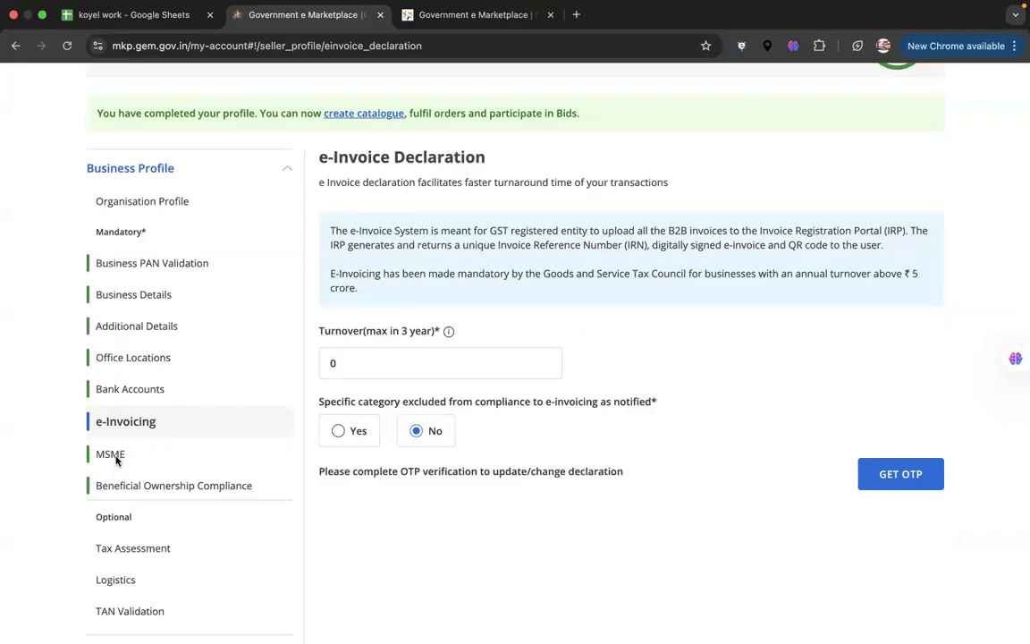
{"action": "left_click", "coordinate": [115, 458]}
{"action": "scroll", "coordinate": [270, 491], "scroll_direction": "down", "scroll_amount": 2}
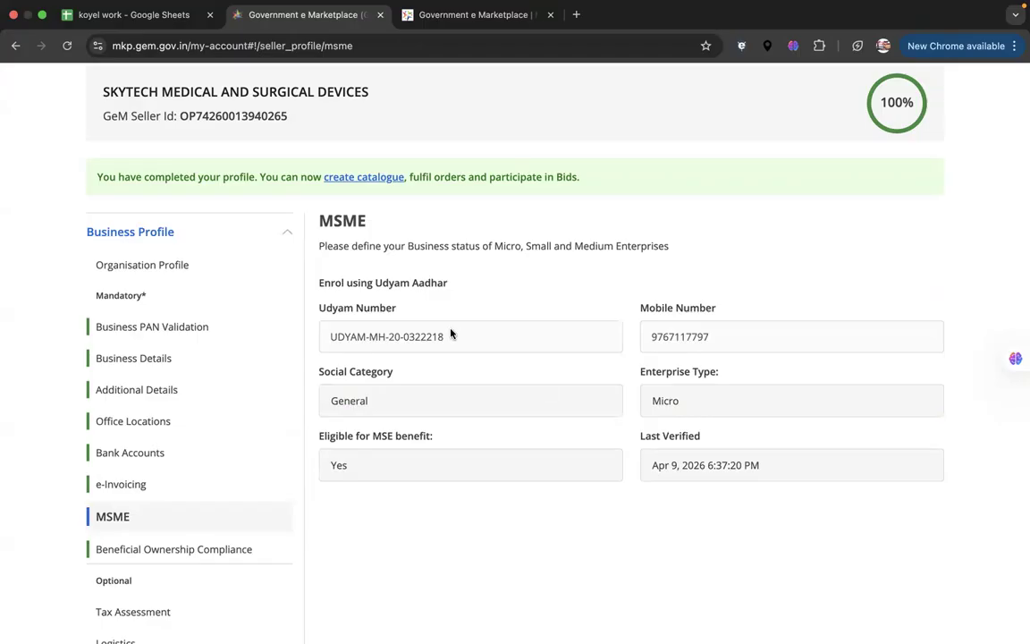
{"action": "scroll", "coordinate": [748, 408], "scroll_direction": "down", "scroll_amount": 2}
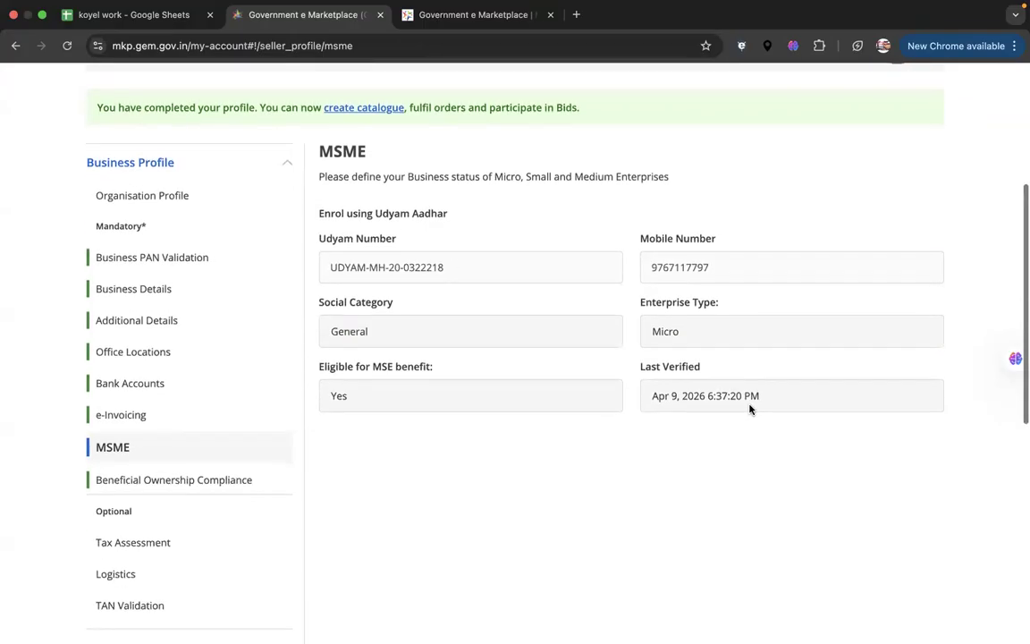
{"action": "scroll", "coordinate": [749, 409], "scroll_direction": "up", "scroll_amount": 2}
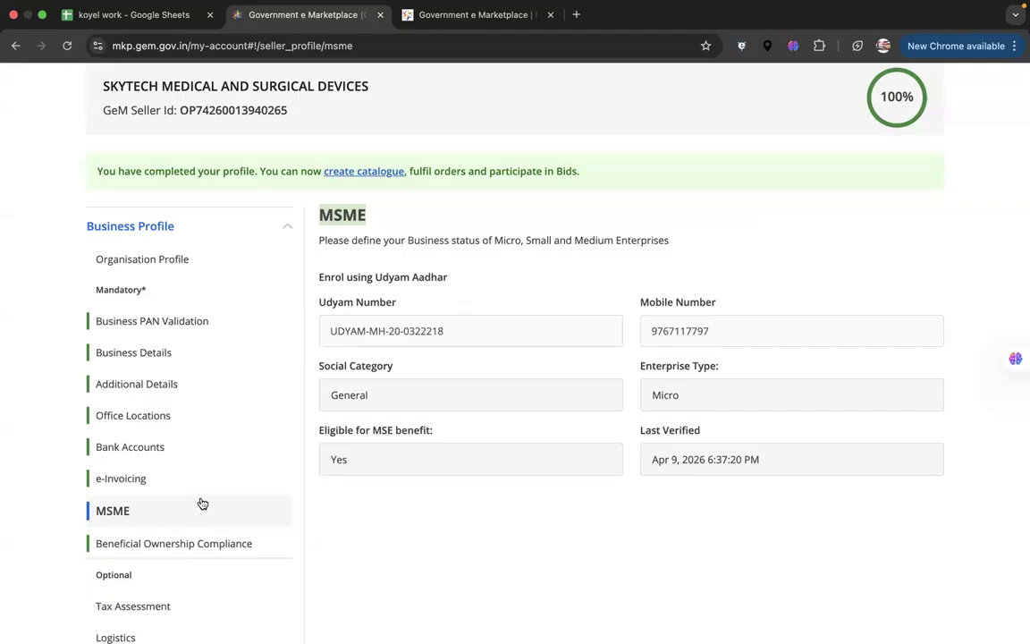
{"action": "scroll", "coordinate": [341, 436], "scroll_direction": "down", "scroll_amount": 2}
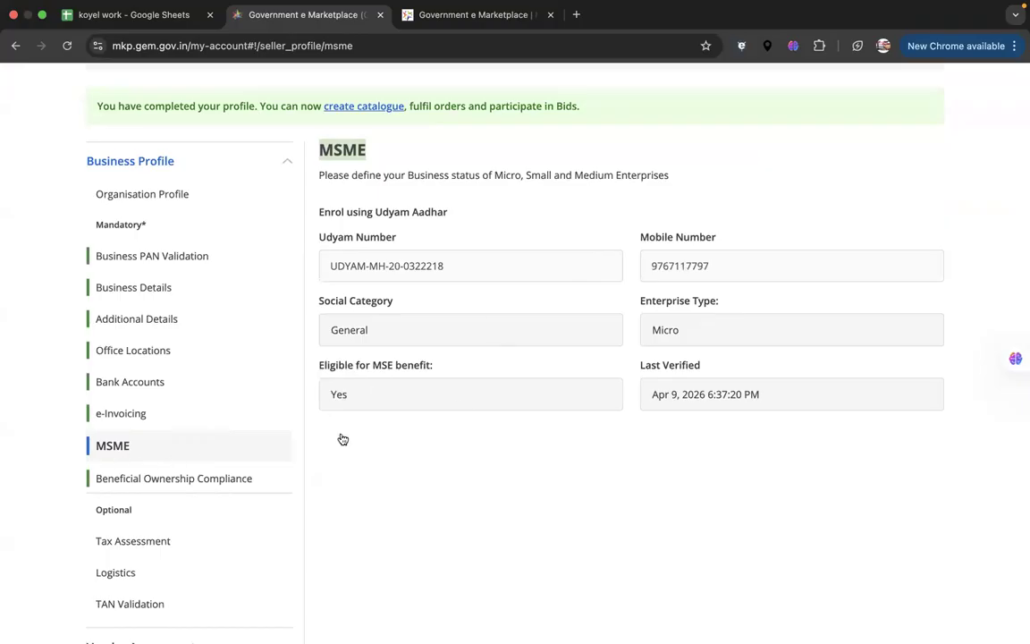
{"action": "left_click", "coordinate": [139, 480]}
Review Beneficial Ownership Compliance and open the OM No. F.7/10/2021-PPD order link.
{"action": "scroll", "coordinate": [125, 514], "scroll_direction": "down", "scroll_amount": 2}
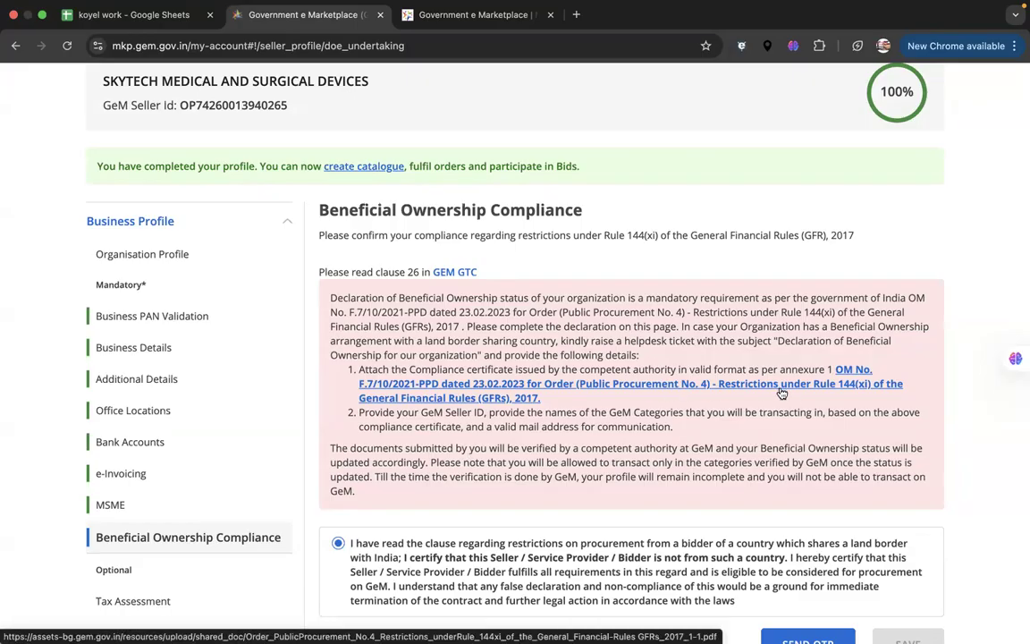
{"action": "left_click", "coordinate": [836, 385]}
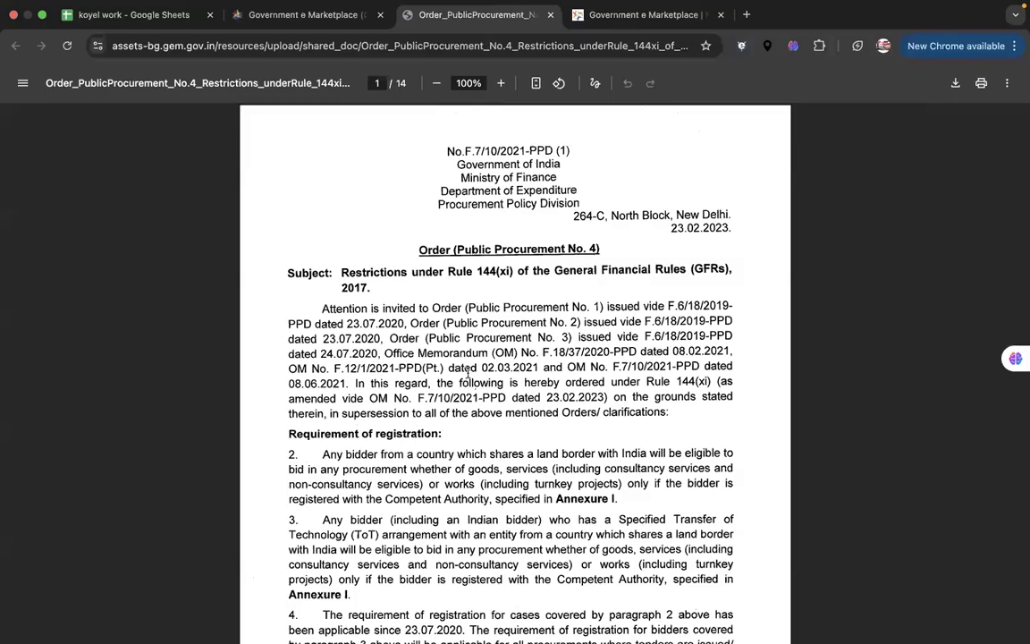
Read the Public Procurement Order No. 4 PDF down to page 3 and close its tab.
{"action": "scroll", "coordinate": [466, 270], "scroll_direction": "down", "scroll_amount": 1}
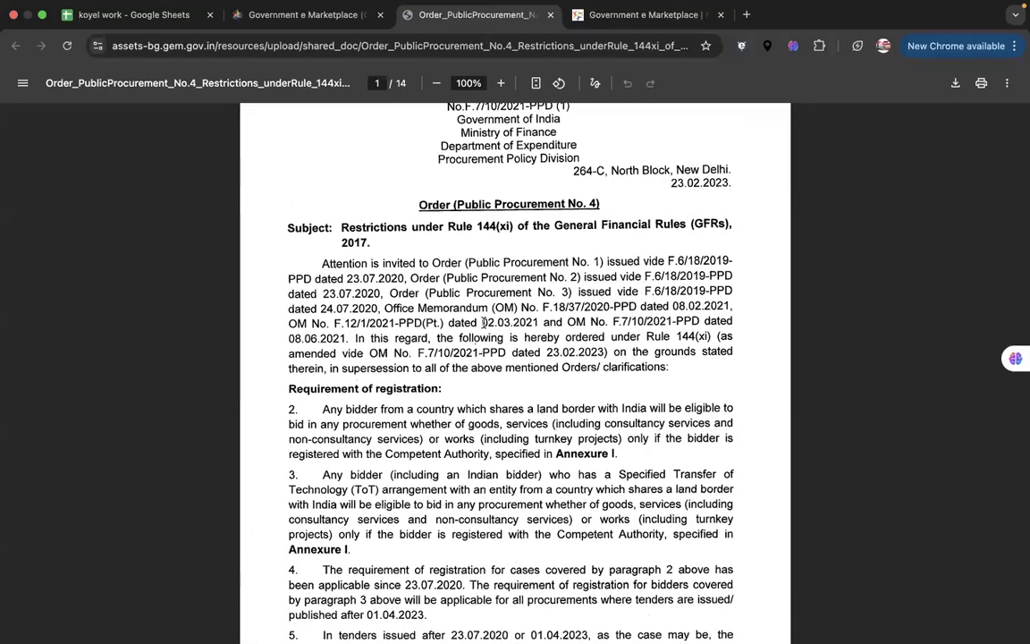
{"action": "scroll", "coordinate": [472, 327], "scroll_direction": "down", "scroll_amount": 5}
{"action": "scroll", "coordinate": [473, 327], "scroll_direction": "down", "scroll_amount": 15}
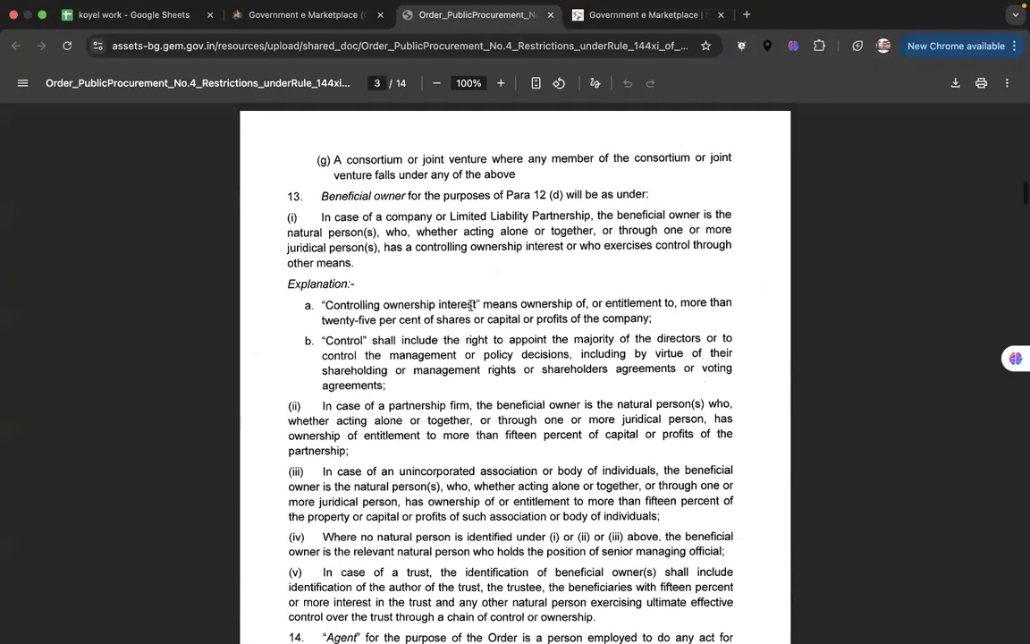
{"action": "left_click", "coordinate": [550, 14]}
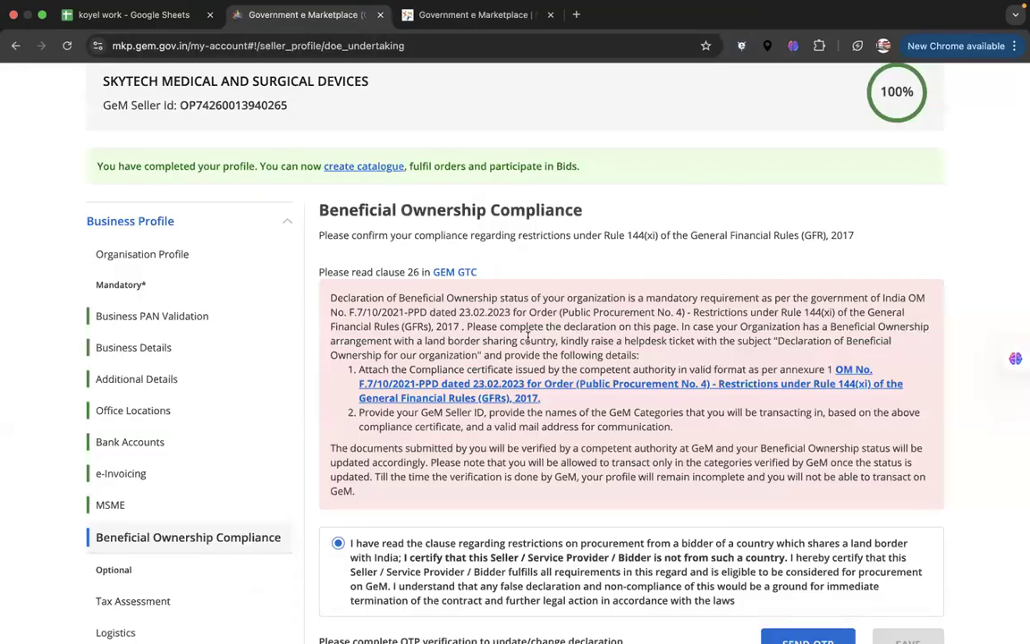
{"action": "scroll", "coordinate": [505, 306], "scroll_direction": "down", "scroll_amount": 2}
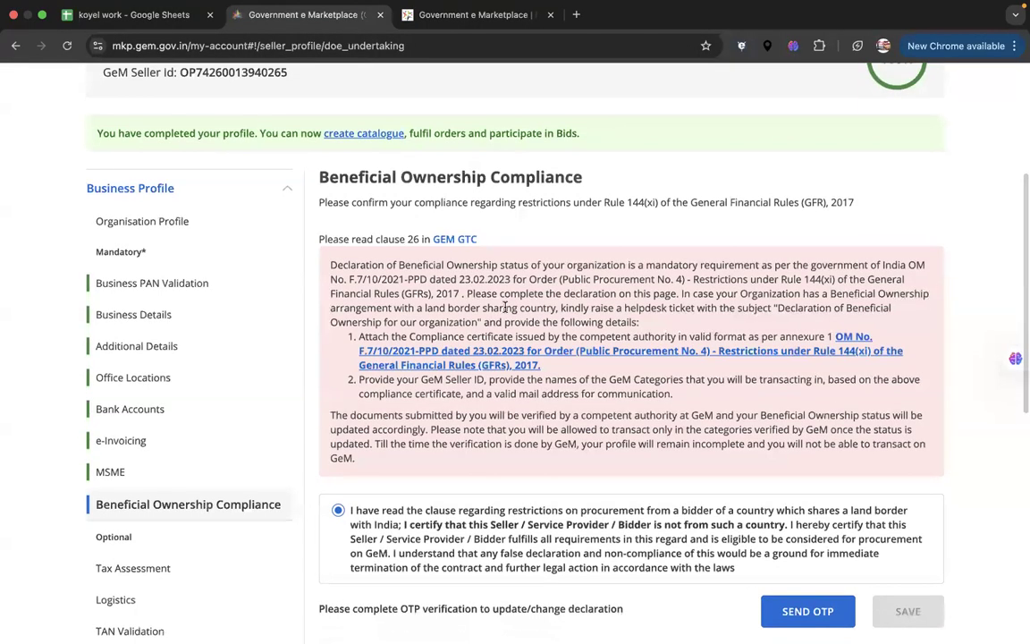
Return to the Seller Profile header and place an annotation text box beside the seller ID.
{"action": "scroll", "coordinate": [505, 306], "scroll_direction": "down", "scroll_amount": 4}
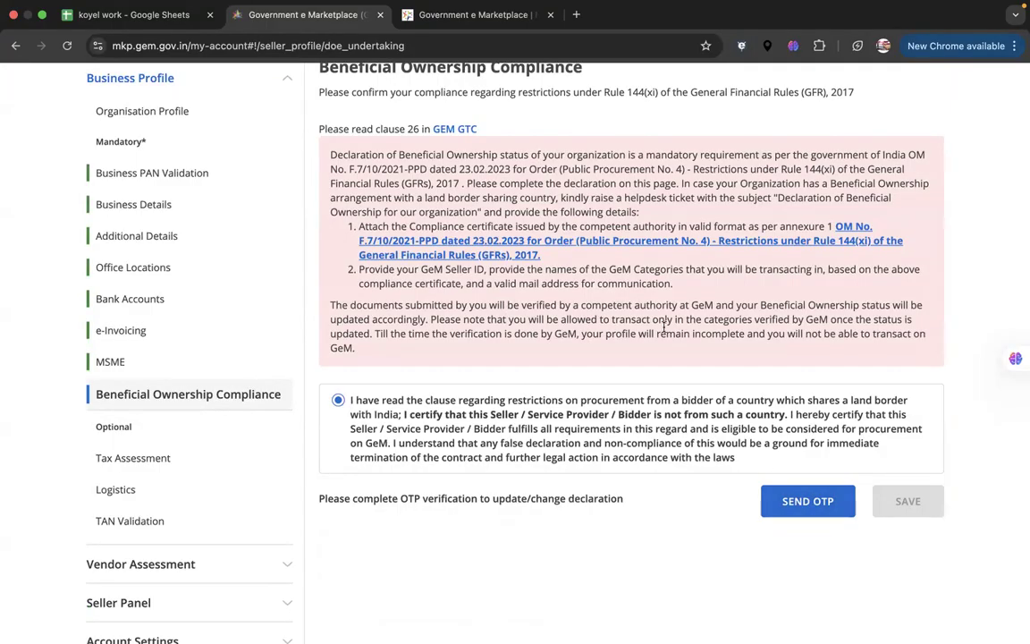
{"action": "scroll", "coordinate": [673, 334], "scroll_direction": "up", "scroll_amount": 4}
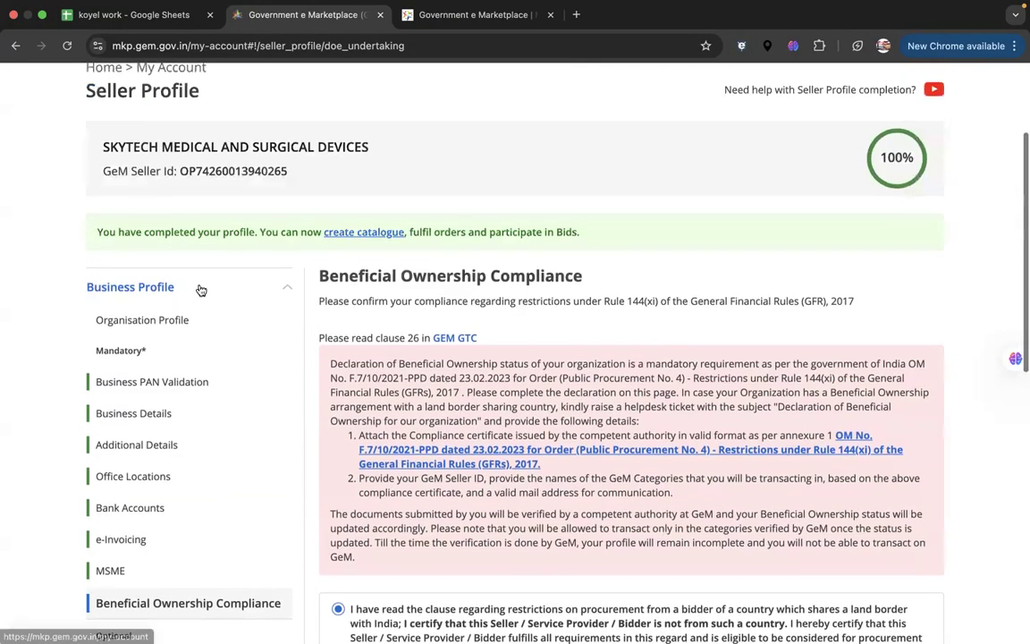
{"action": "left_click", "coordinate": [502, 180]}
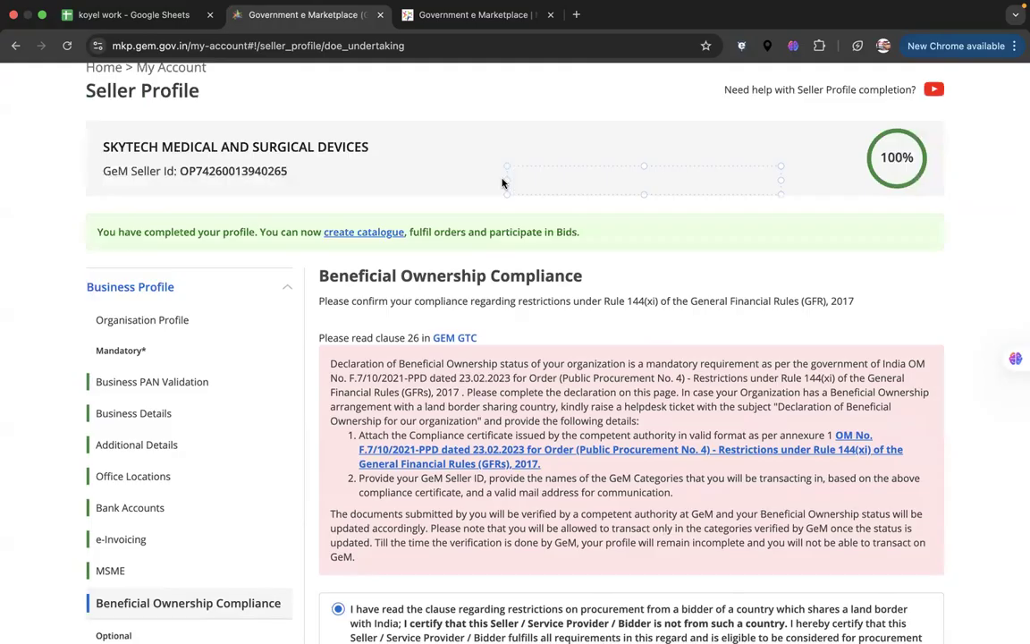
{"action": "type", "text": "border share"}
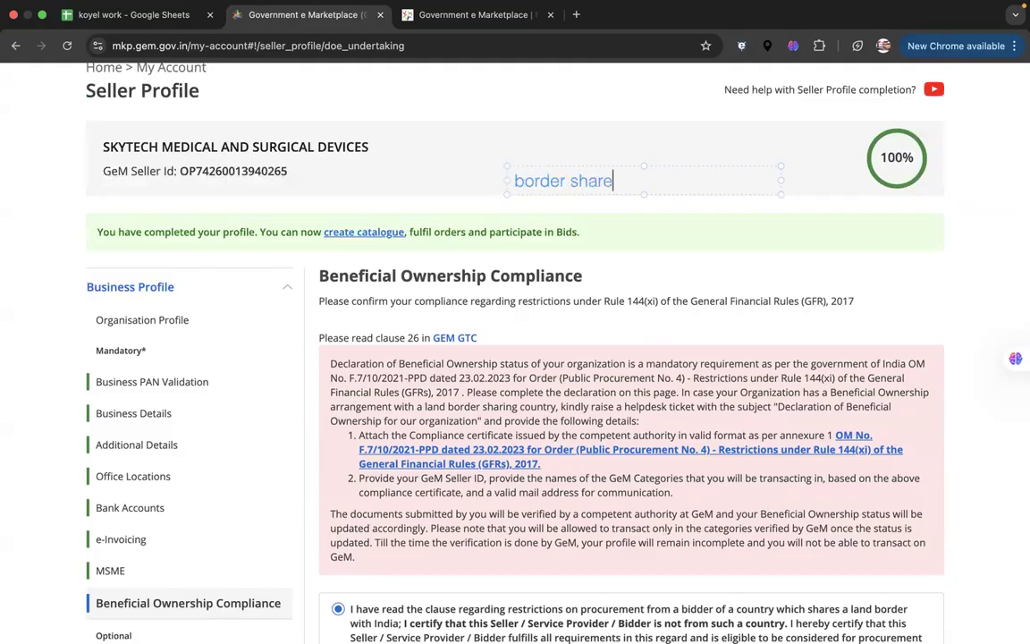
{"action": "left_click", "coordinate": [603, 214]}
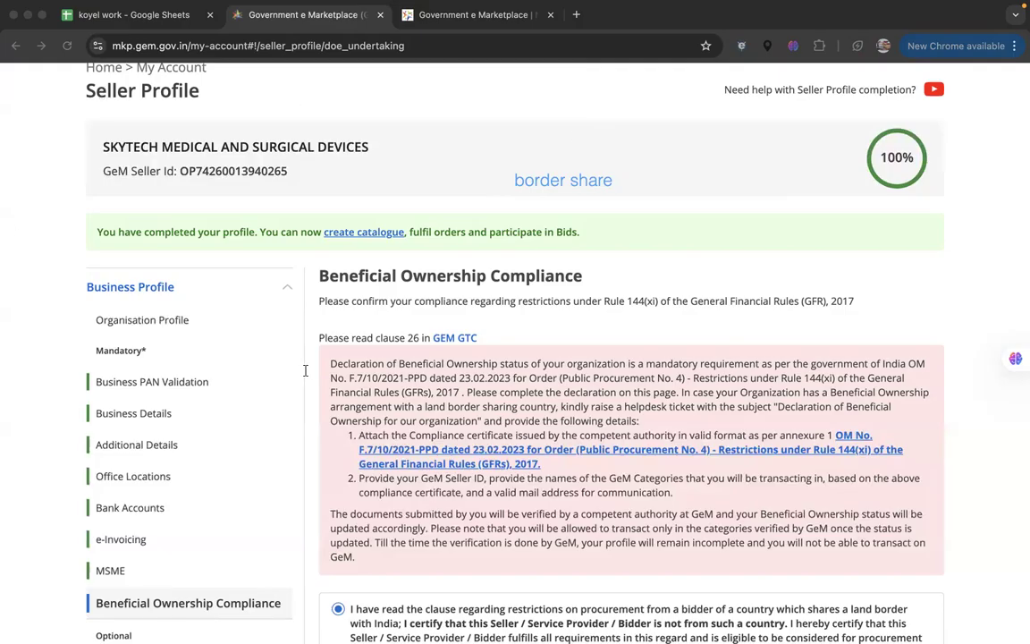
{"action": "left_click", "coordinate": [609, 231]}
{"action": "type", "text": "CHINA"}
{"action": "left_click", "coordinate": [656, 273]}
{"action": "left_click", "coordinate": [653, 272]}
{"action": "type", "text": "germany"}
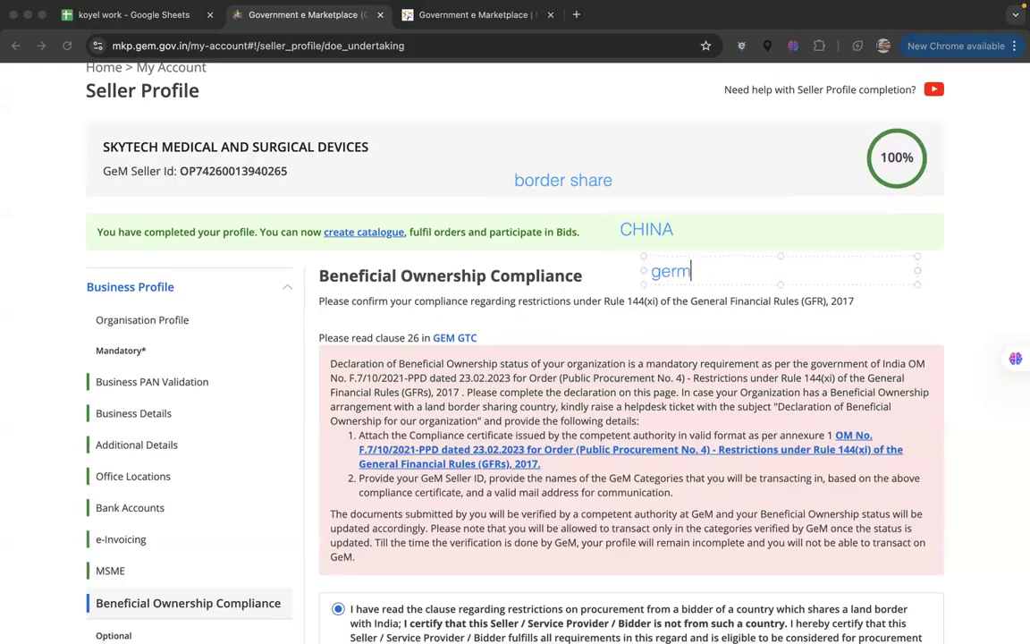
{"action": "left_click", "coordinate": [671, 315]}
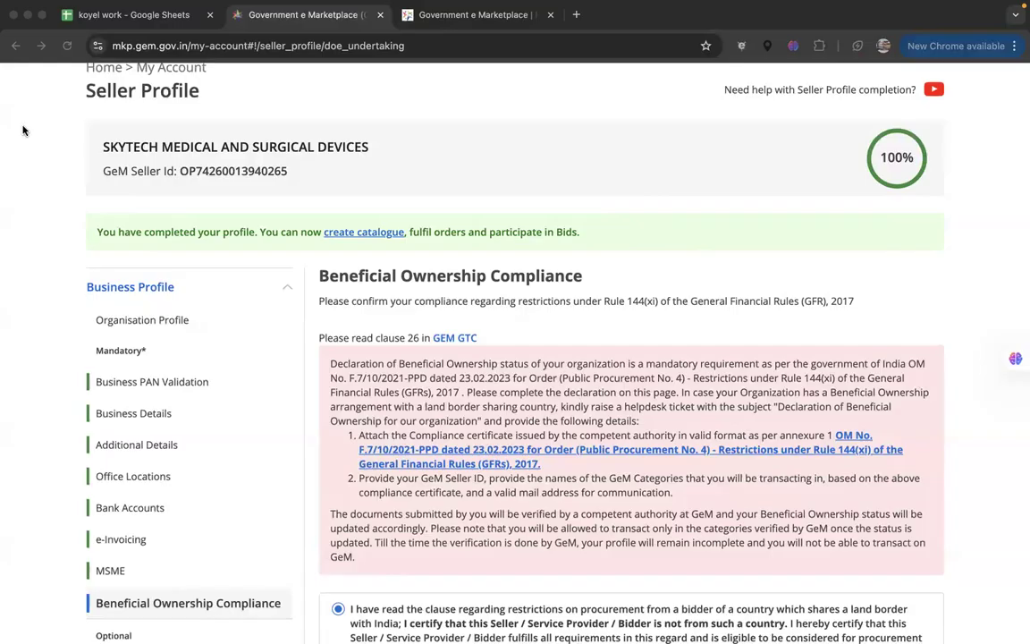
Show the Organisation Profile: Proprietorship SKYTECH MEDICAL AND SURGICAL DEVICES, incorporated 23/03/2026.
{"action": "scroll", "coordinate": [420, 366], "scroll_direction": "down", "scroll_amount": 3}
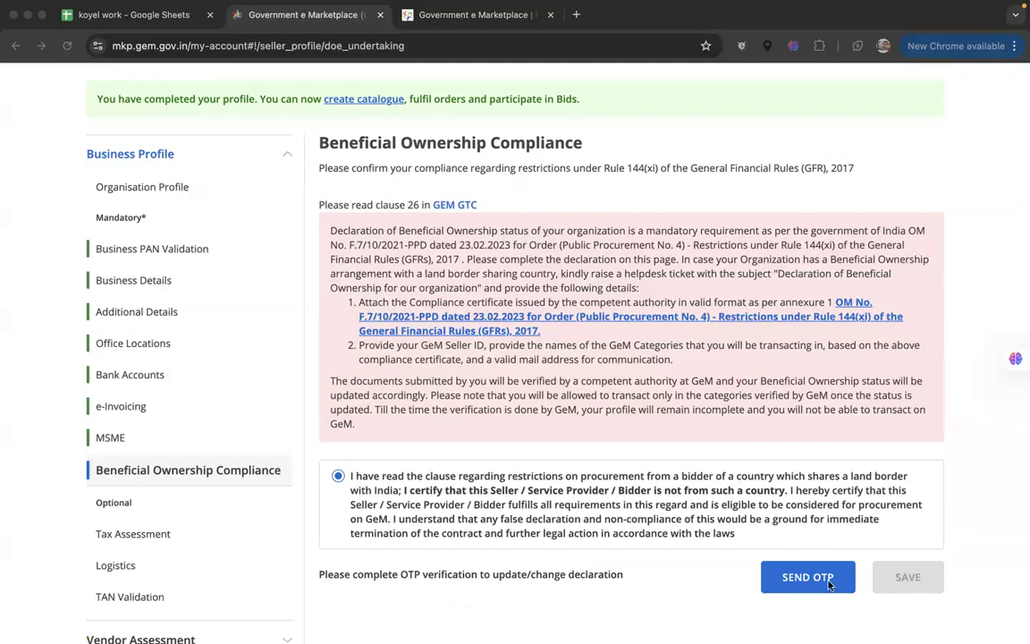
{"action": "scroll", "coordinate": [639, 461], "scroll_direction": "up", "scroll_amount": 3}
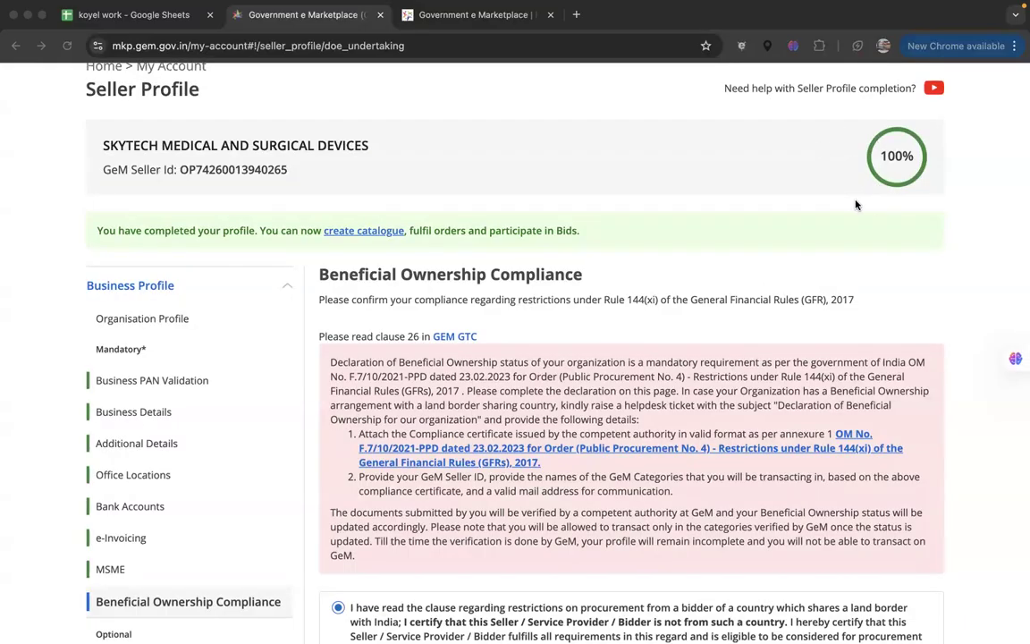
{"action": "scroll", "coordinate": [523, 450], "scroll_direction": "up", "scroll_amount": 1}
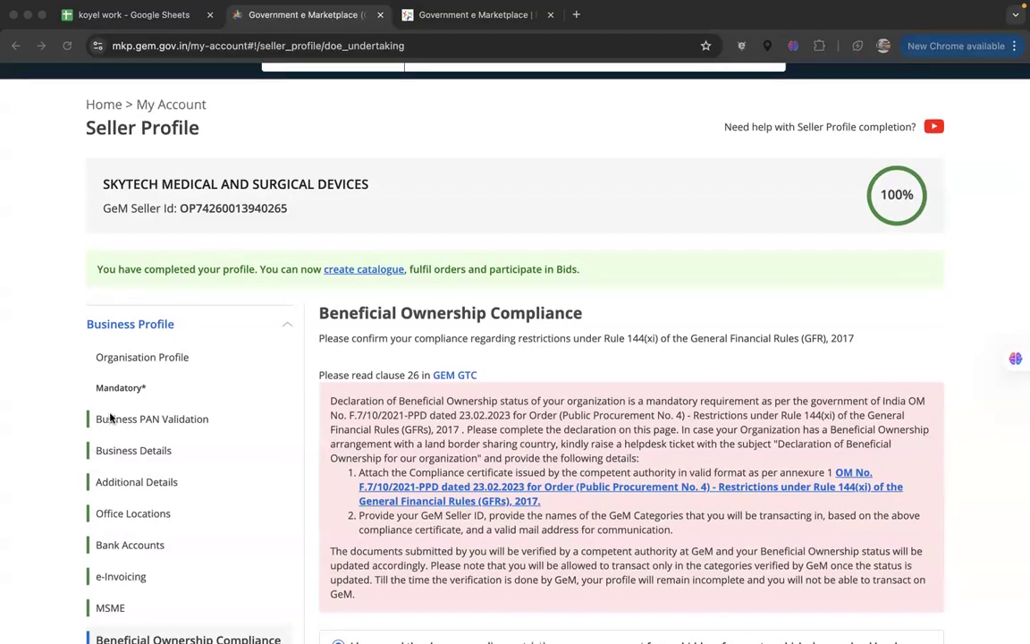
{"action": "left_click", "coordinate": [137, 357]}
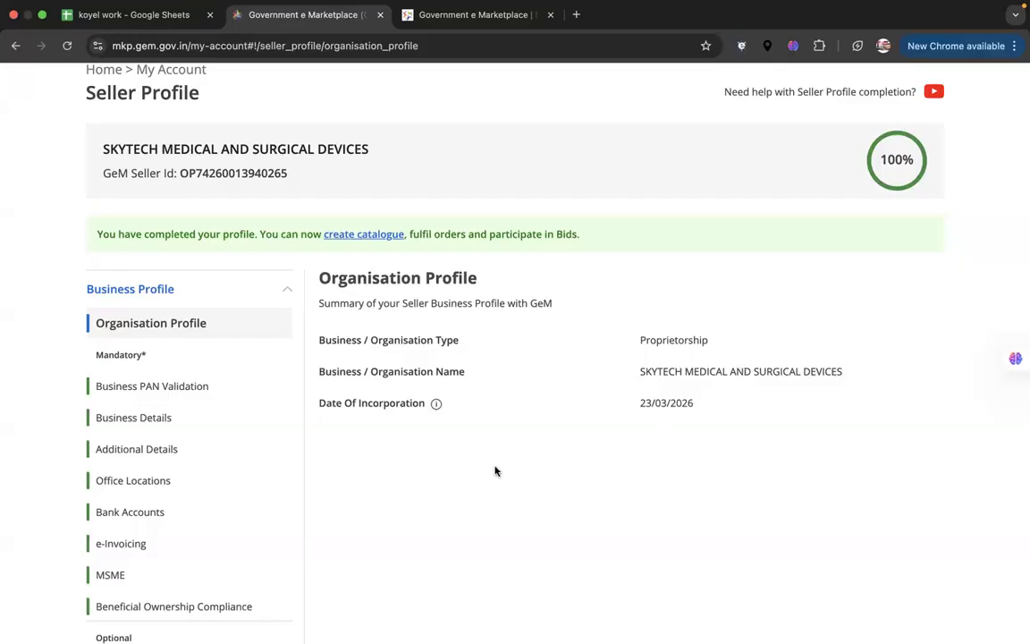
Go to the Tax Assessment section and start adding a new tax assessment.
{"action": "scroll", "coordinate": [657, 197], "scroll_direction": "down", "scroll_amount": 1}
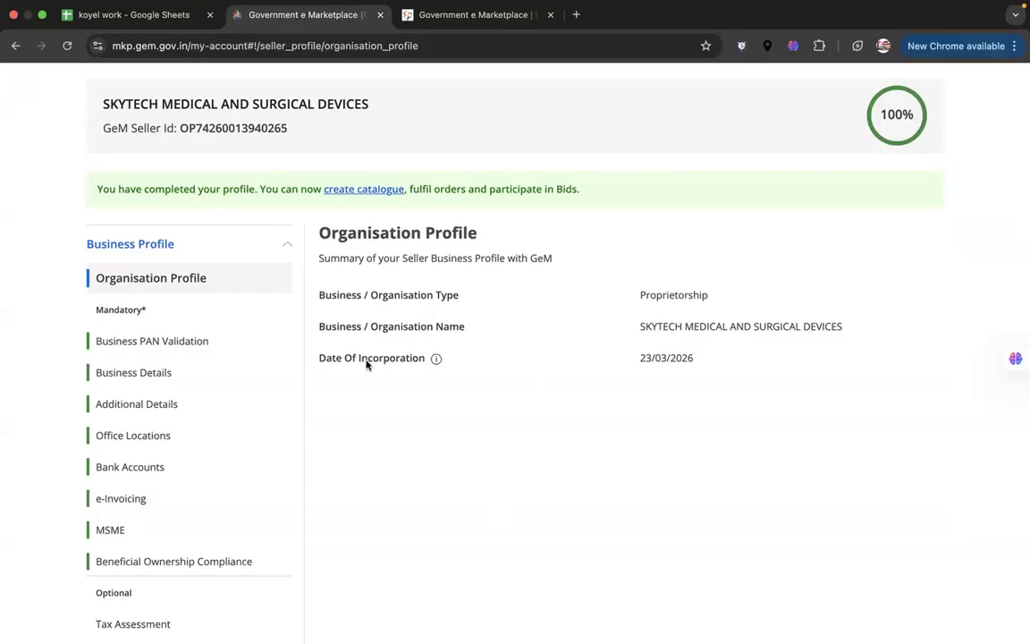
{"action": "scroll", "coordinate": [338, 389], "scroll_direction": "down", "scroll_amount": 4}
{"action": "left_click", "coordinate": [120, 437]}
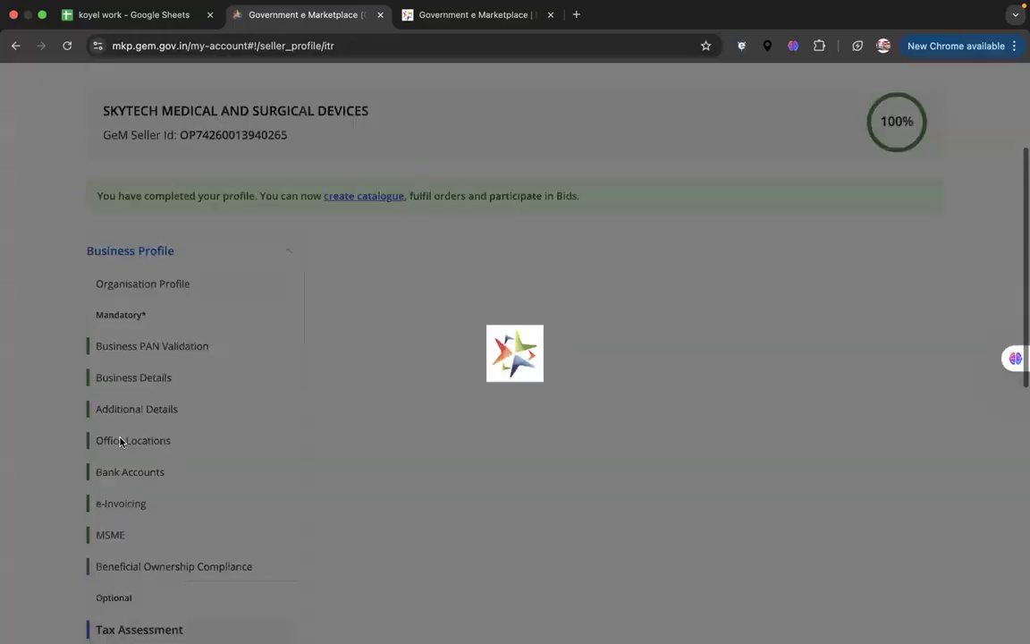
{"action": "scroll", "coordinate": [375, 455], "scroll_direction": "down", "scroll_amount": 2}
{"action": "scroll", "coordinate": [375, 455], "scroll_direction": "down", "scroll_amount": 1}
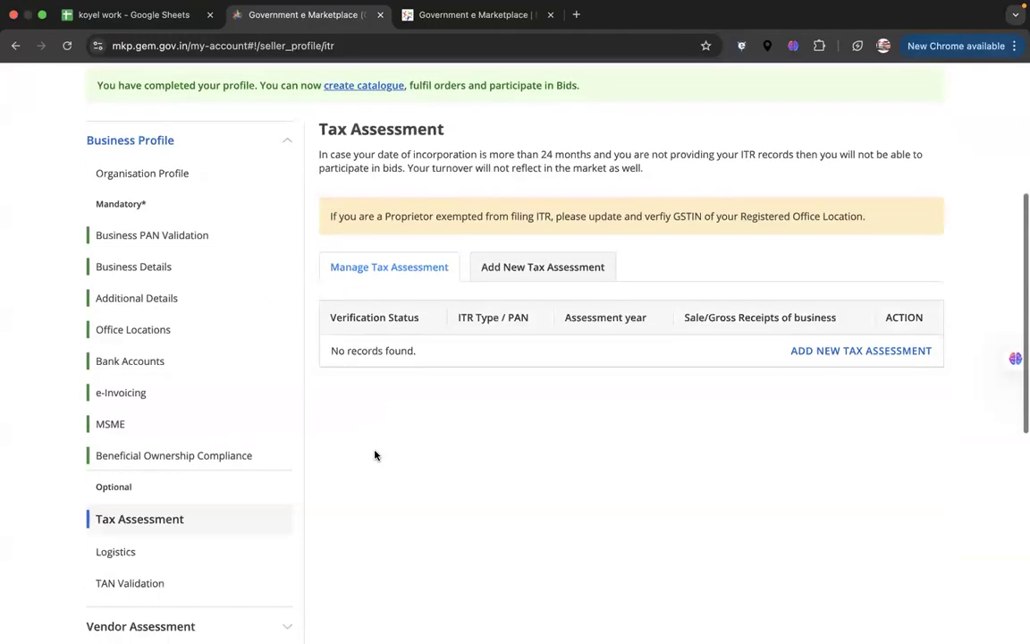
{"action": "left_click", "coordinate": [854, 353]}
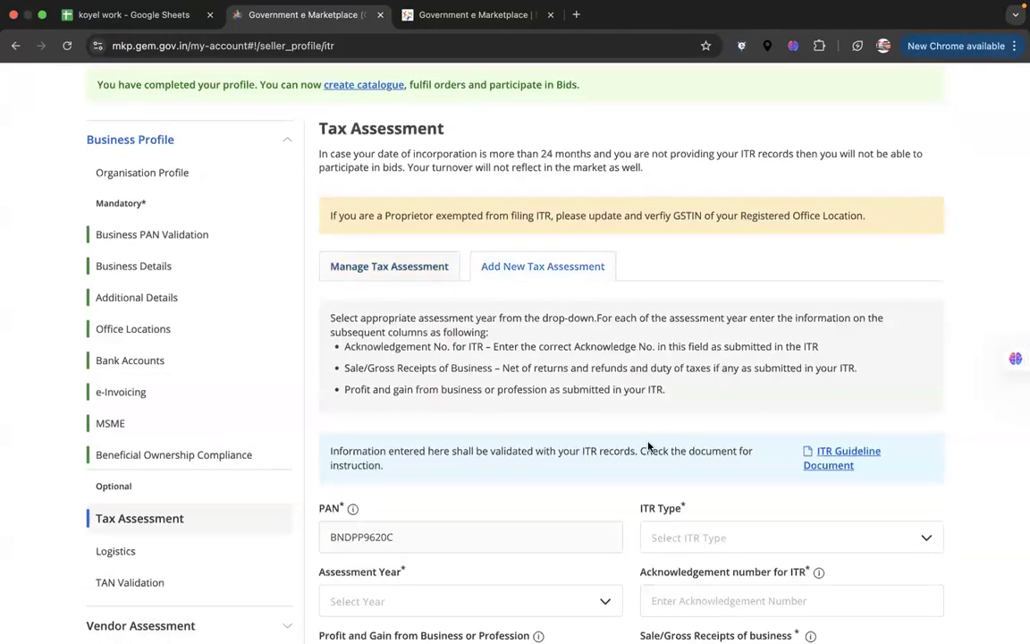
{"action": "scroll", "coordinate": [537, 429], "scroll_direction": "down", "scroll_amount": 4}
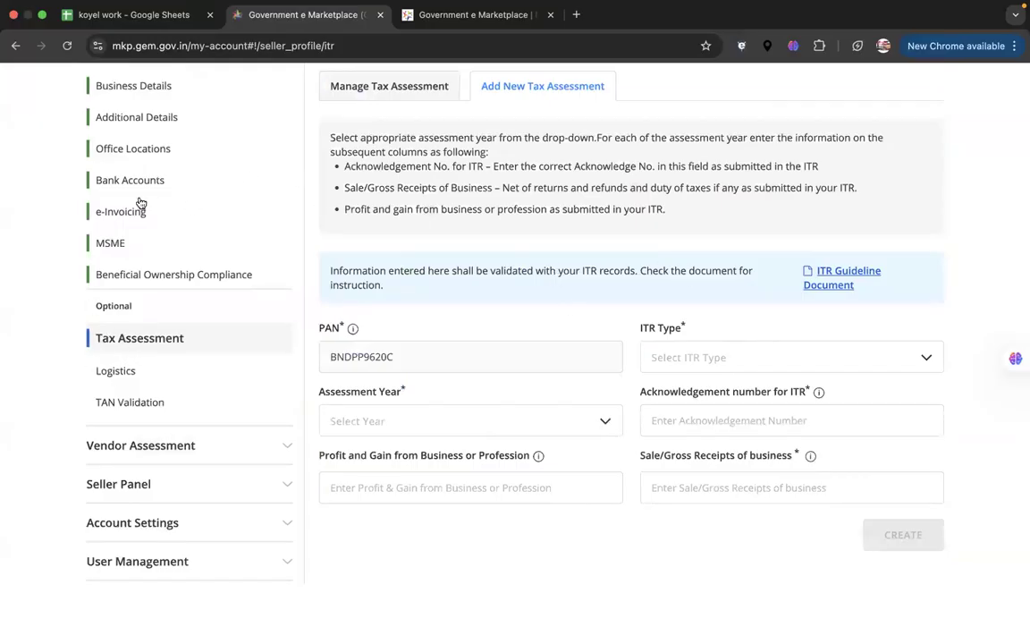
Add an 'itr form' annotation note above the ITR information box.
{"action": "left_click", "coordinate": [454, 242]}
{"action": "type", "text": "itr form"}
{"action": "left_click", "coordinate": [463, 299]}
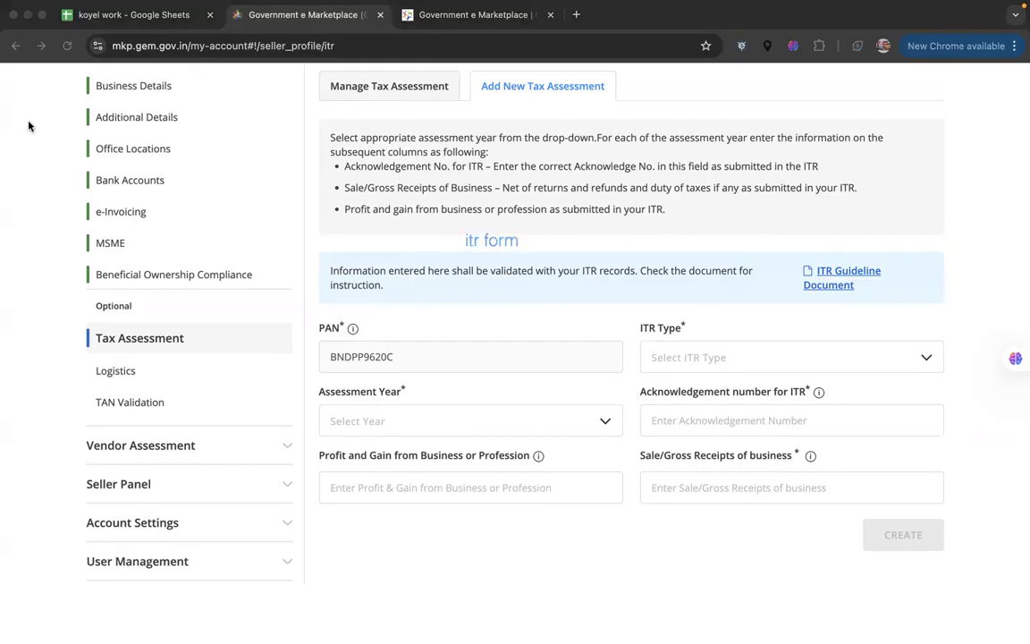
Set ITR type ITR-4 and assessment year 2024-2025, then switch to the Desktop space.
{"action": "left_click", "coordinate": [680, 357]}
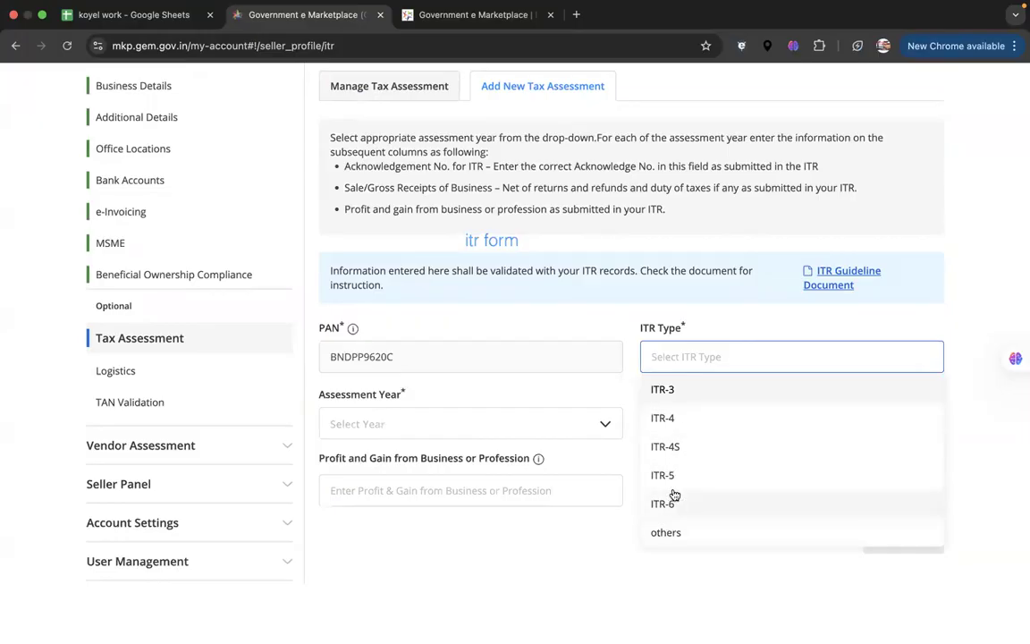
{"action": "left_click", "coordinate": [667, 418]}
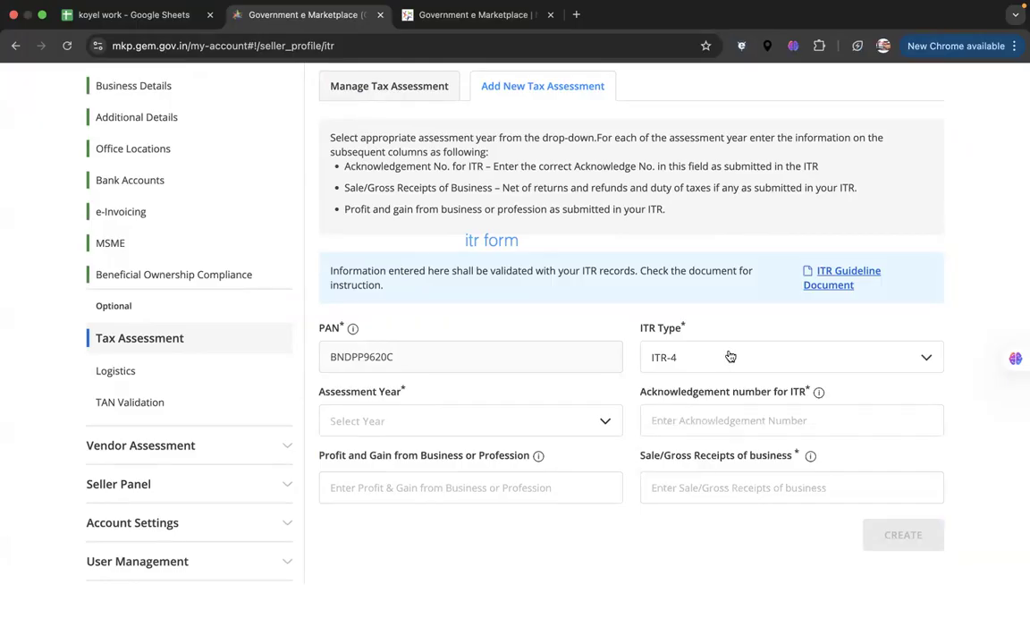
{"action": "left_click", "coordinate": [368, 424]}
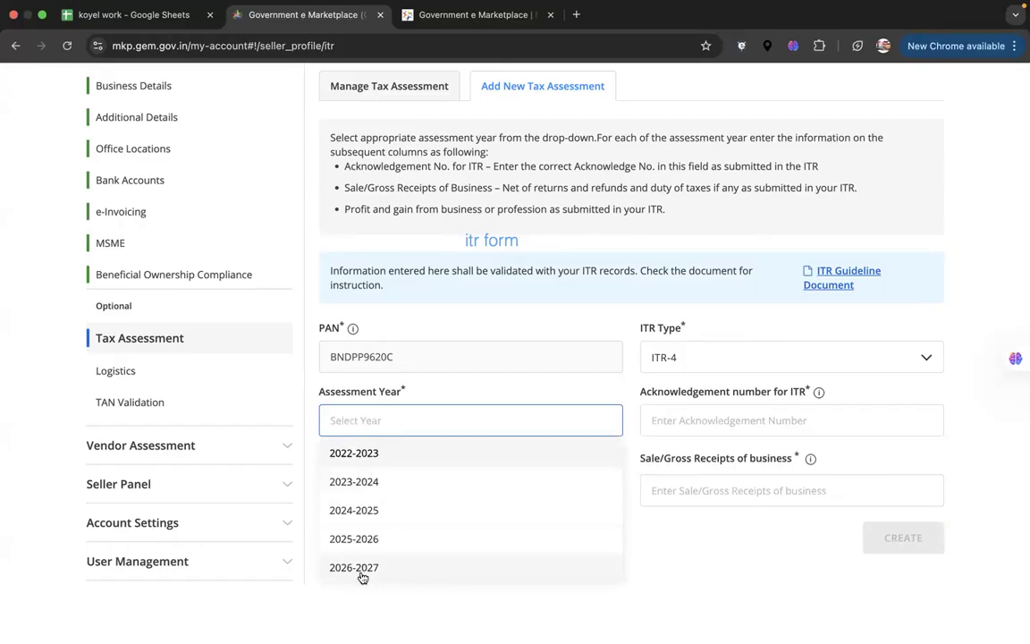
{"action": "left_click", "coordinate": [361, 514]}
{"action": "left_click", "coordinate": [712, 426]}
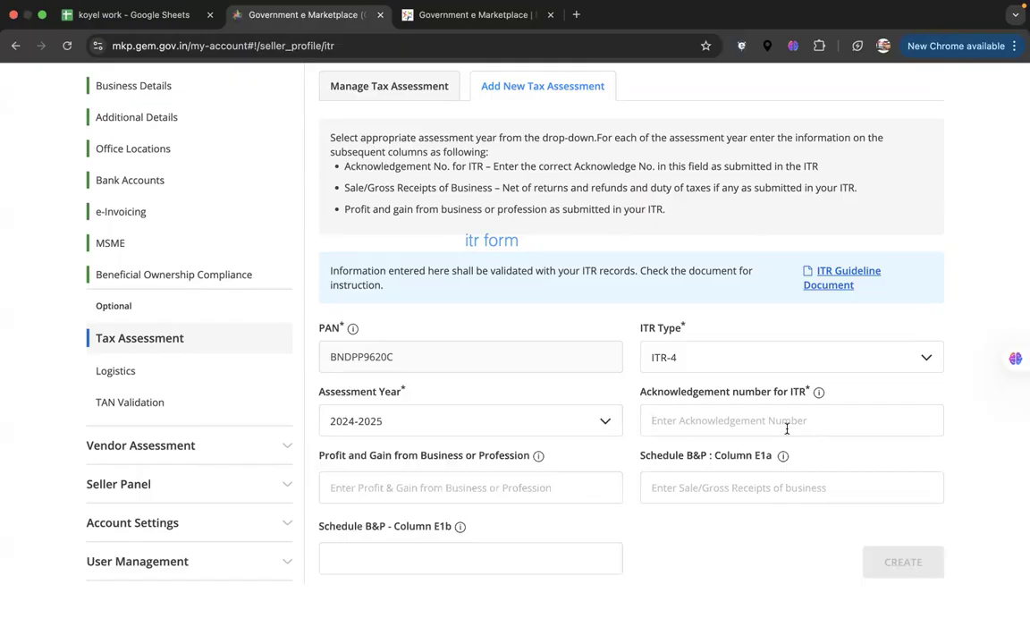
{"action": "key", "text": "ctrl+Up"}
{"action": "left_click", "coordinate": [327, 50]}
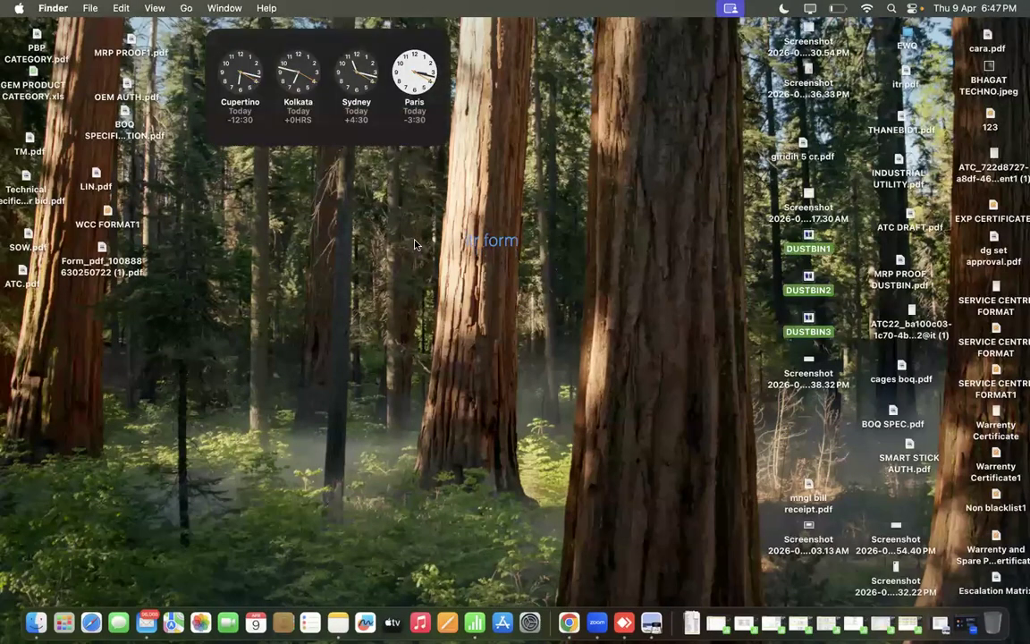
Copy the acknowledgement number from Form_pdf in Preview into GeM's Acknowledgement field.
{"action": "double_click", "coordinate": [104, 257]}
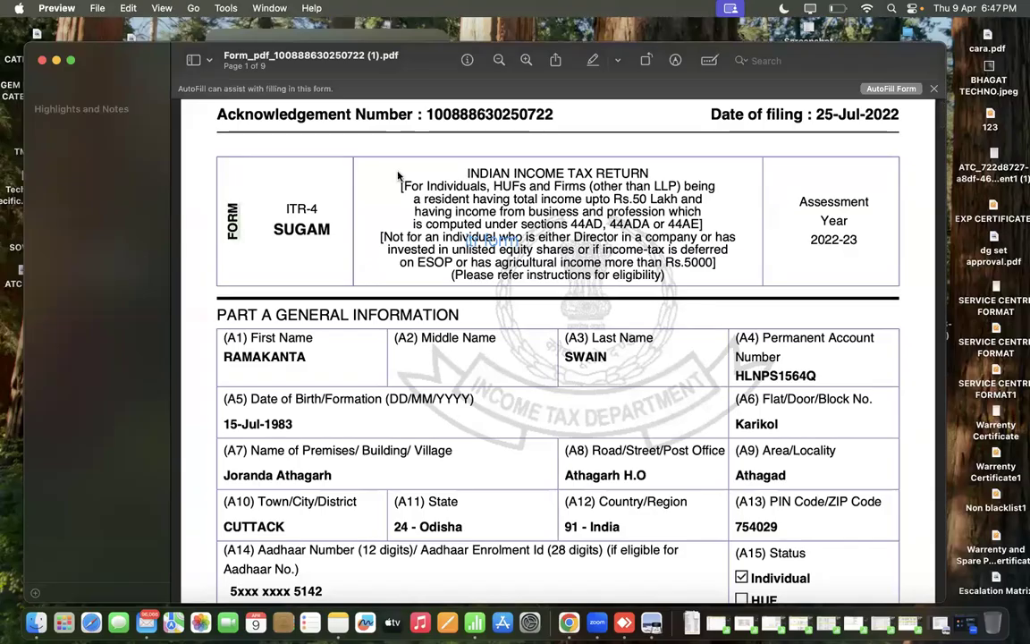
{"action": "left_click_drag", "start_coordinate": [427, 114], "coordinate": [558, 115]}
{"action": "key", "text": "super+c"}
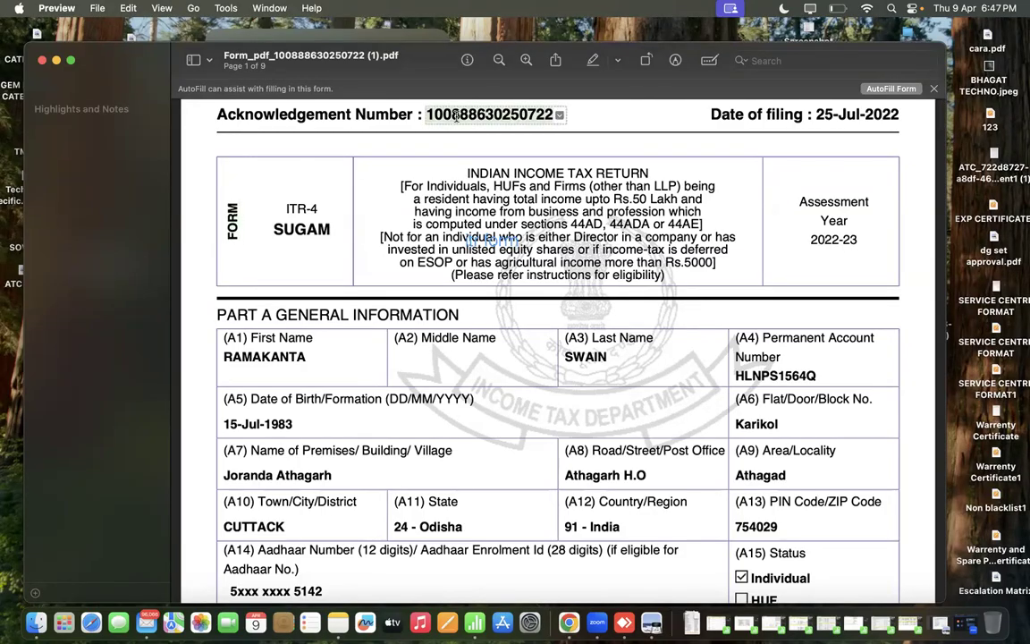
{"action": "key", "text": "super+Tab"}
{"action": "left_click", "coordinate": [706, 428]}
{"action": "key", "text": "super+v"}
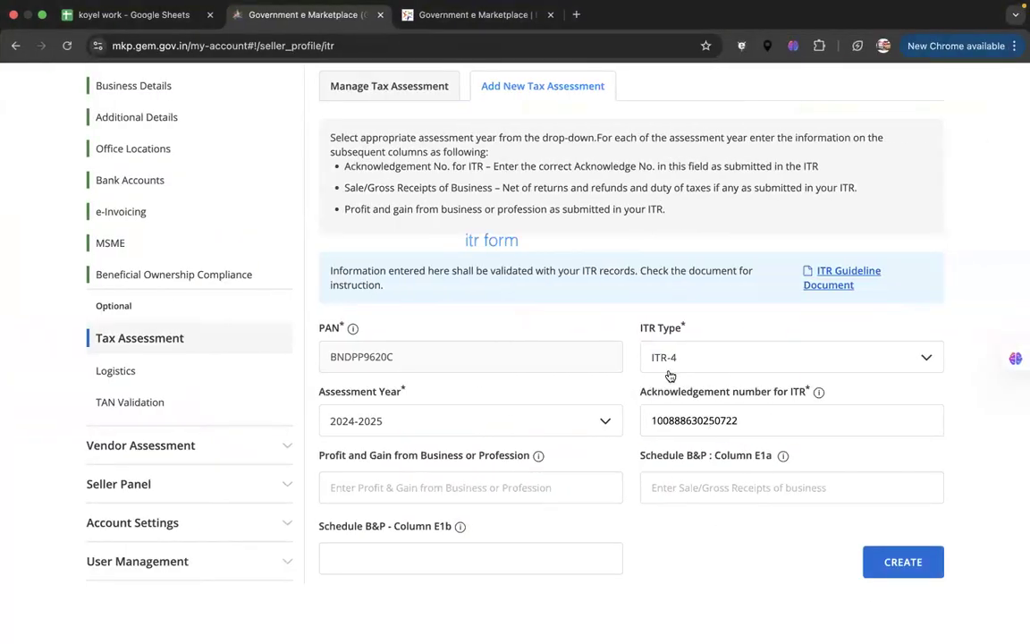
Compare the PDF's ITR-4 form type against the form's Assessment Year before reselecting it.
{"action": "key", "text": "super+Tab"}
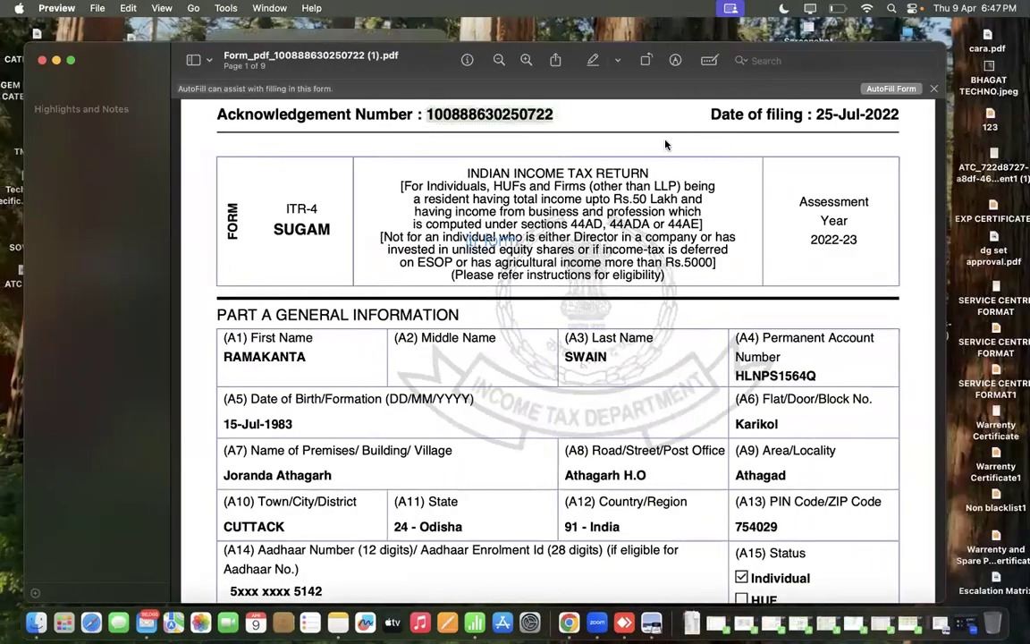
{"action": "left_click_drag", "start_coordinate": [283, 211], "coordinate": [328, 208]}
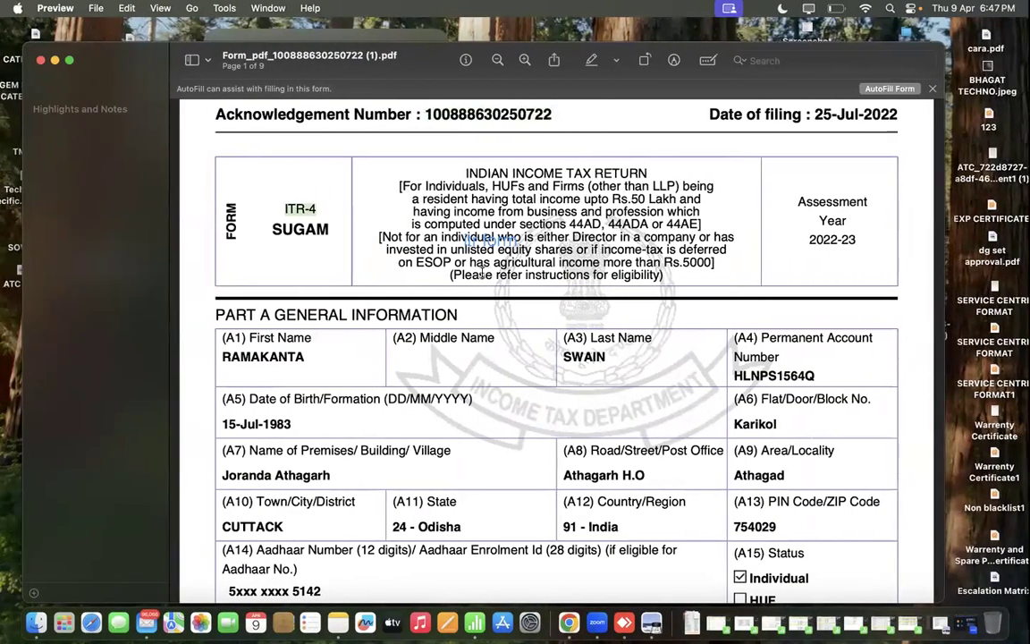
{"action": "key", "text": "super+Tab"}
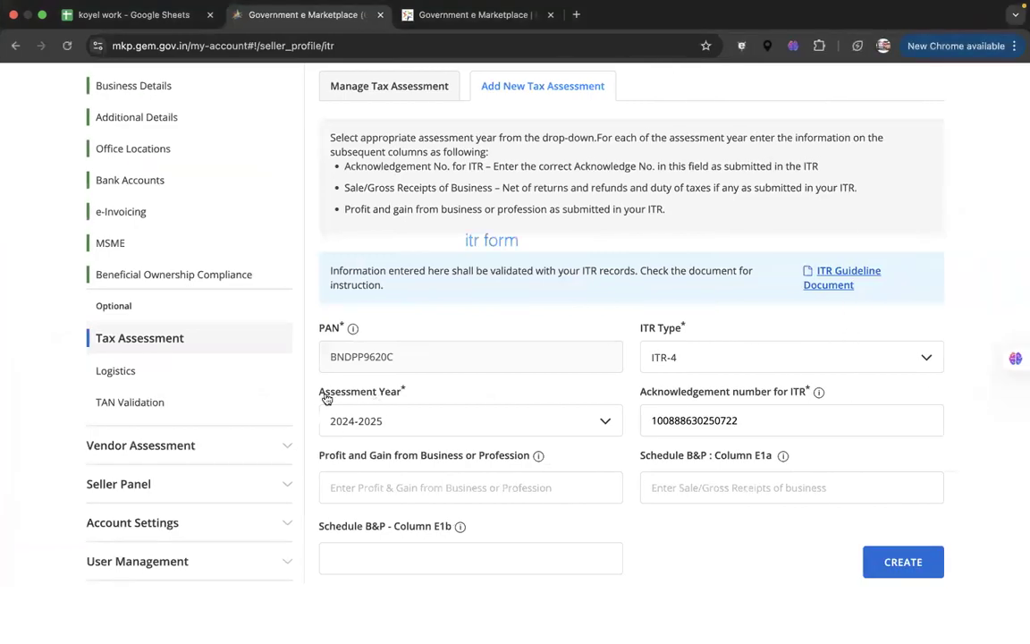
{"action": "left_click_drag", "start_coordinate": [321, 394], "coordinate": [398, 402]}
{"action": "key", "text": "super+Tab"}
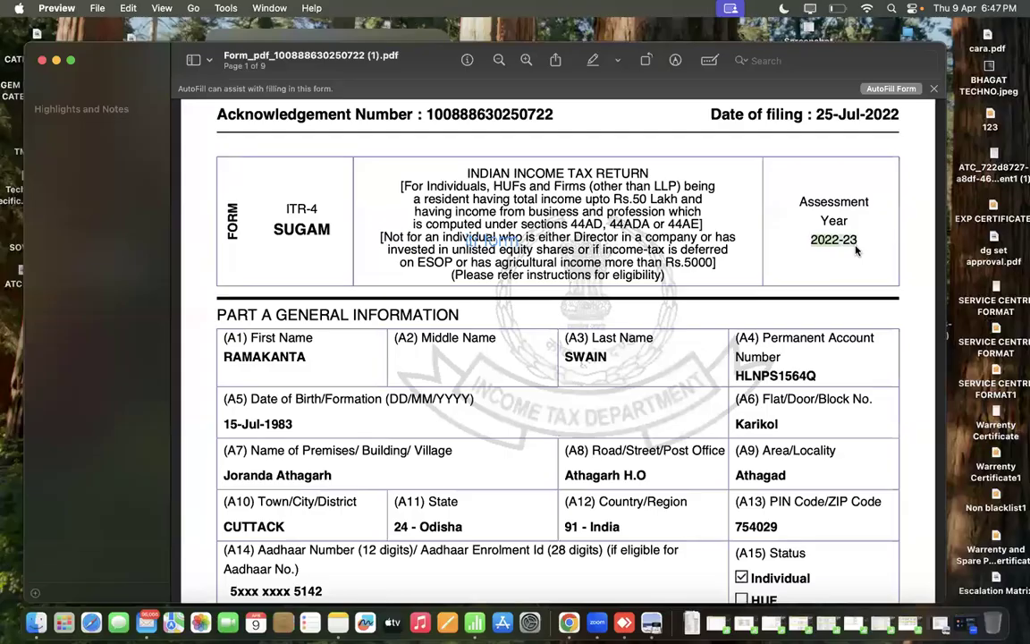
{"action": "key", "text": "super+Tab"}
{"action": "left_click", "coordinate": [394, 421]}
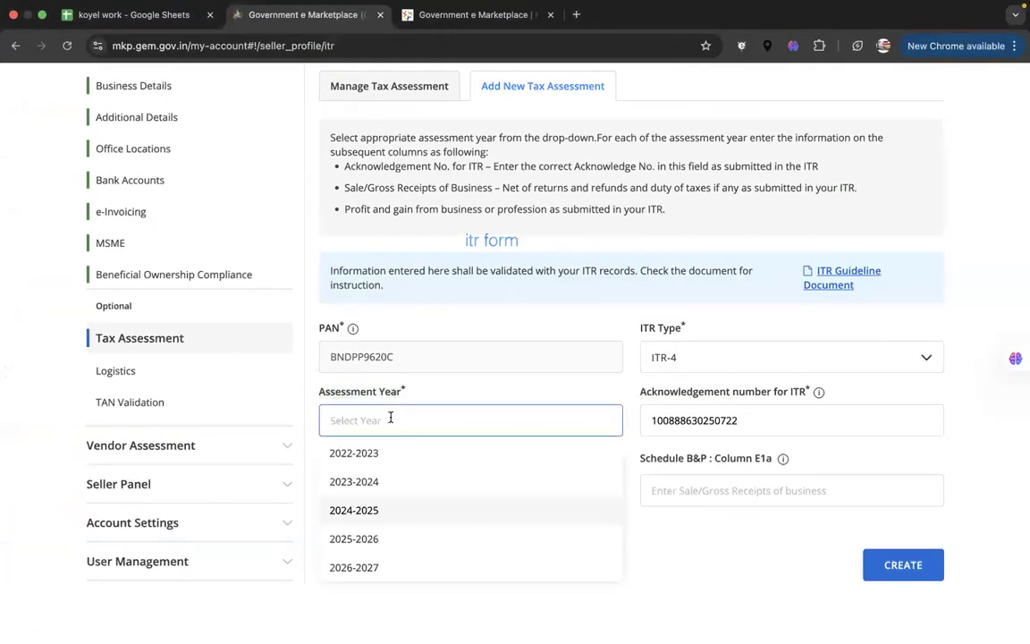
Change the assessment year to 2022-2023 and locate the Profit and Gain field.
{"action": "left_click", "coordinate": [350, 454]}
{"action": "scroll", "coordinate": [487, 417], "scroll_direction": "down", "scroll_amount": 1}
{"action": "left_click_drag", "start_coordinate": [318, 409], "coordinate": [391, 409]}
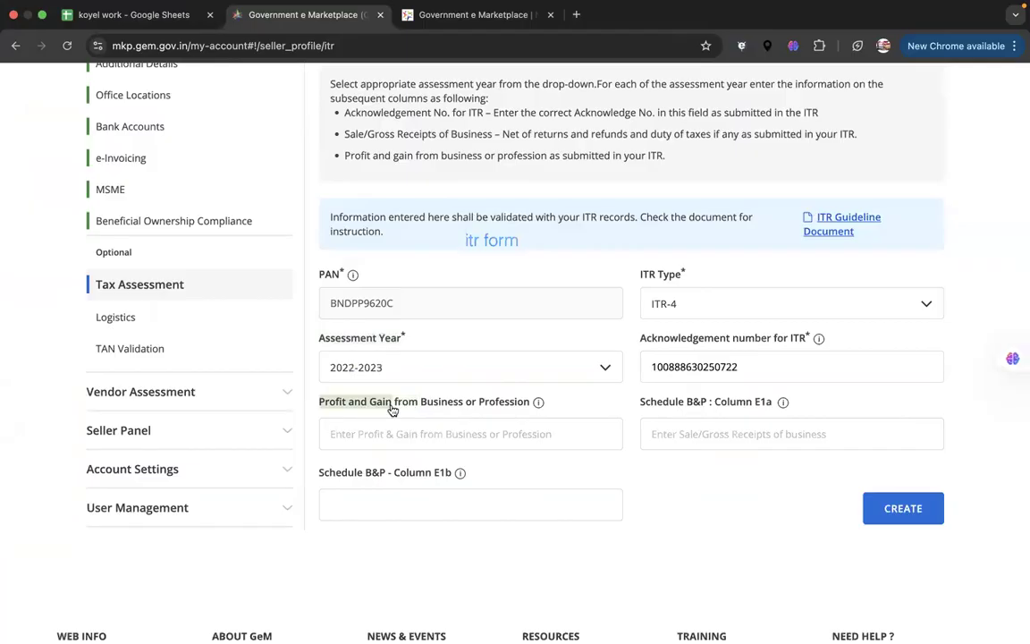
Find Part B row B1 in the ITR PDF: Income from Business & Profession 4,54,231.
{"action": "key", "text": "ctrl+Left"}
{"action": "scroll", "coordinate": [466, 395], "scroll_direction": "down", "scroll_amount": 3}
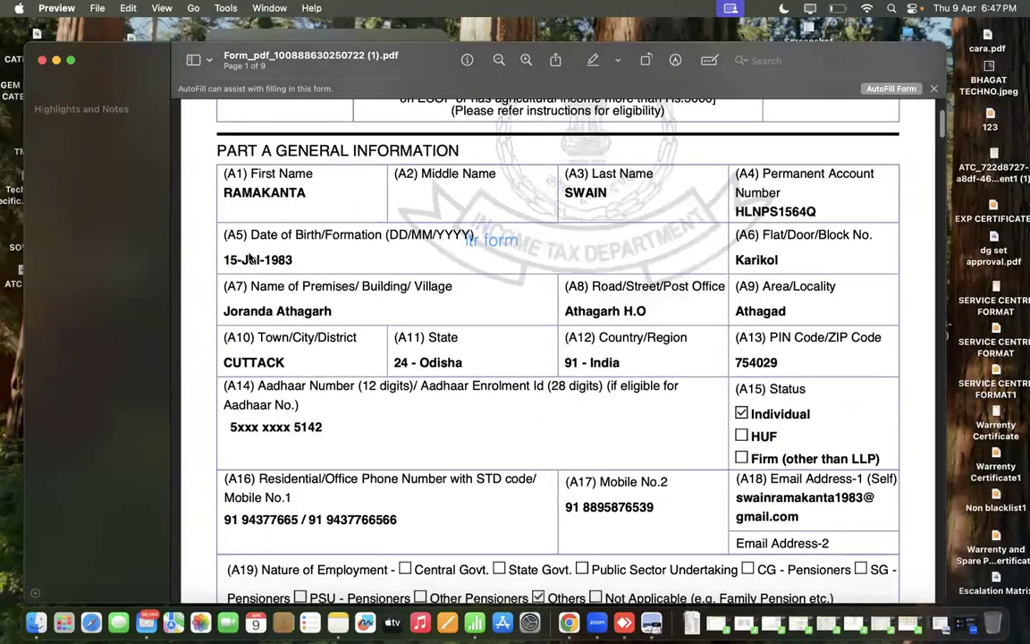
{"action": "scroll", "coordinate": [279, 346], "scroll_direction": "down", "scroll_amount": 10}
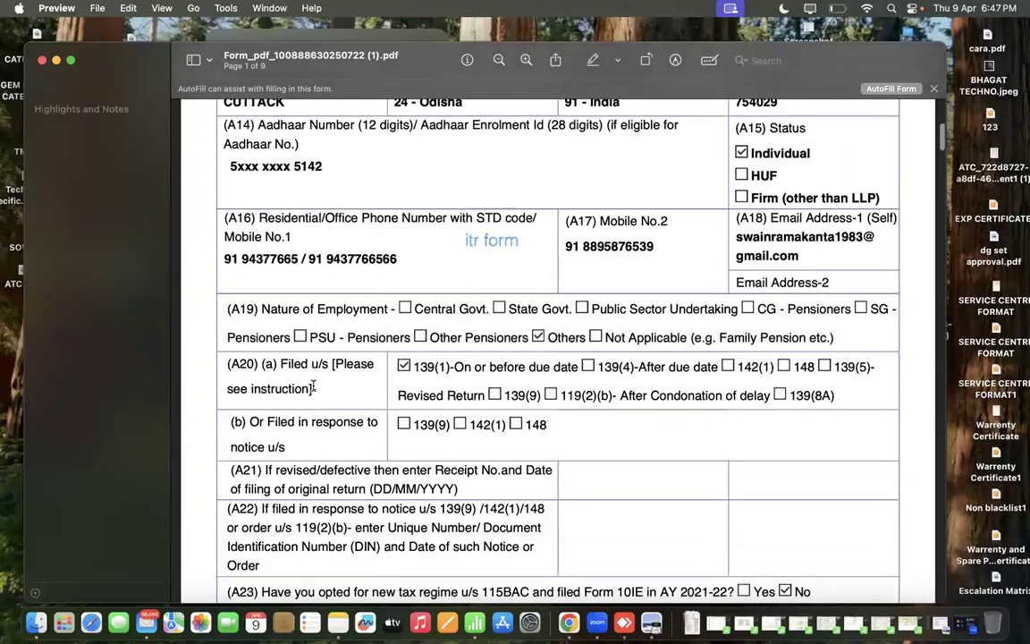
{"action": "scroll", "coordinate": [315, 394], "scroll_direction": "down", "scroll_amount": 10}
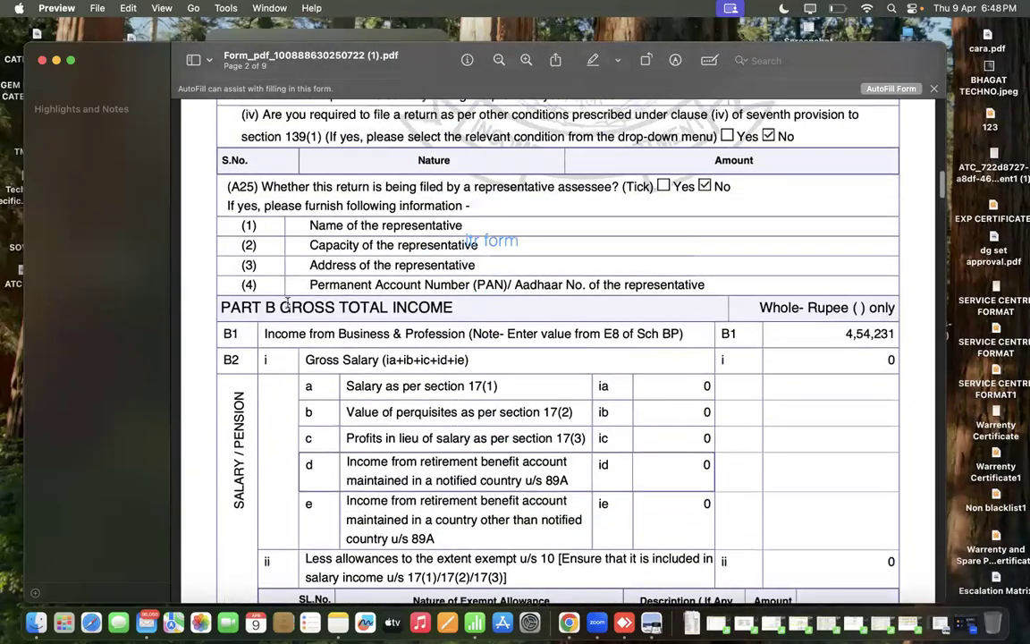
{"action": "left_click_drag", "start_coordinate": [287, 302], "coordinate": [448, 302]}
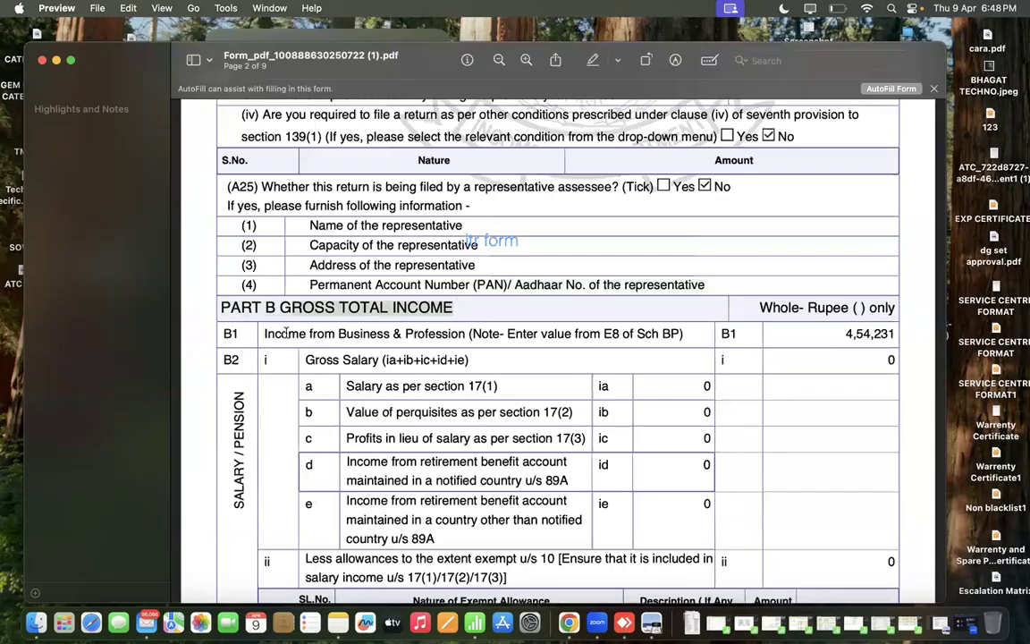
{"action": "left_click_drag", "start_coordinate": [266, 333], "coordinate": [463, 331]}
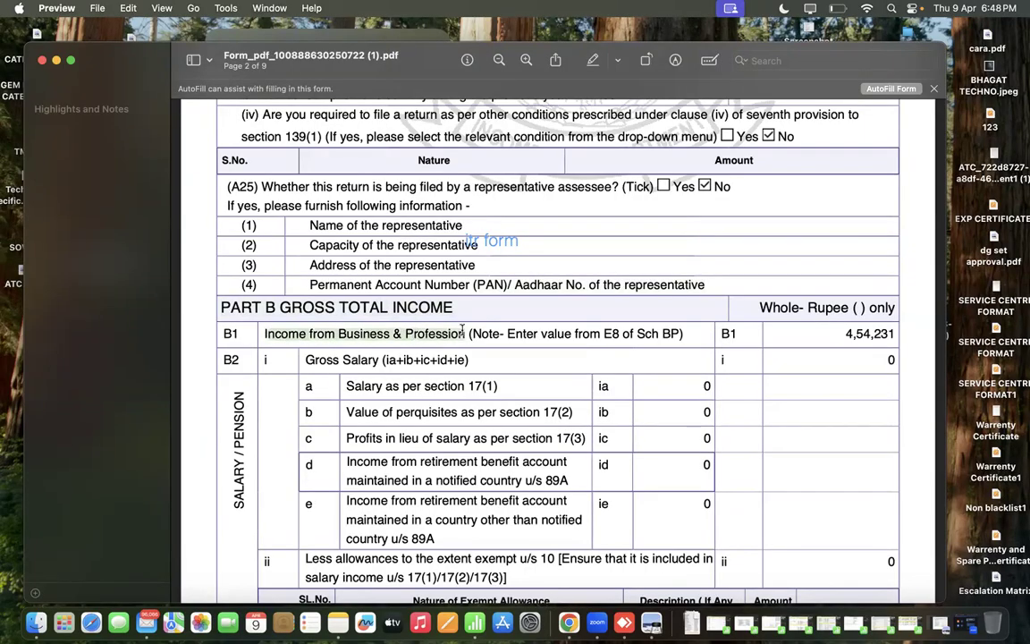
{"action": "key", "text": "super+Tab"}
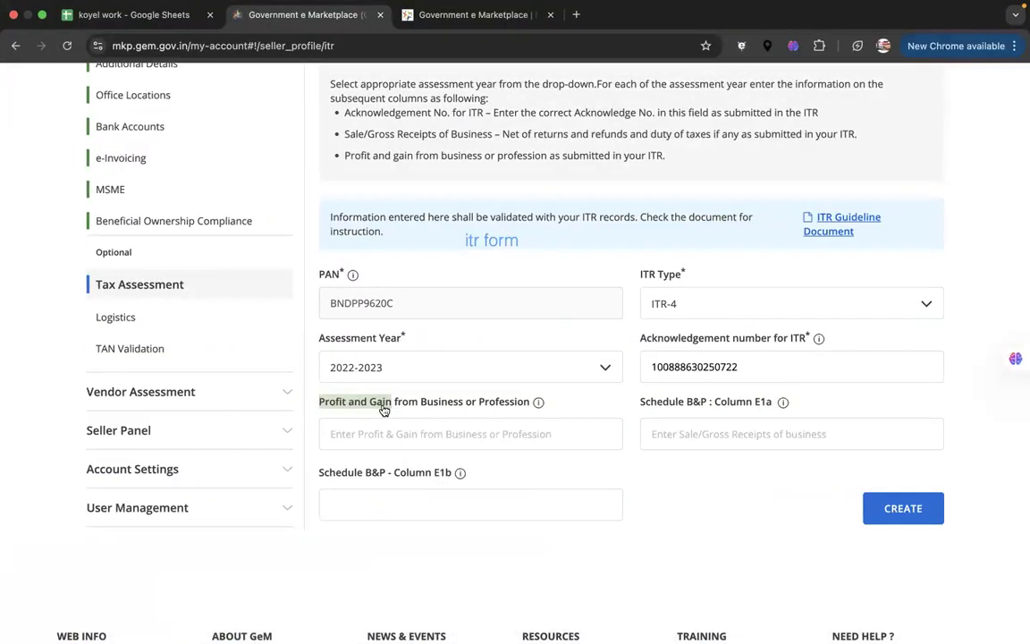
Read the B1 business income 4,54,231 from the ITR PDF and enter 454231 as Profit and Gain.
{"action": "key", "text": "super+Tab"}
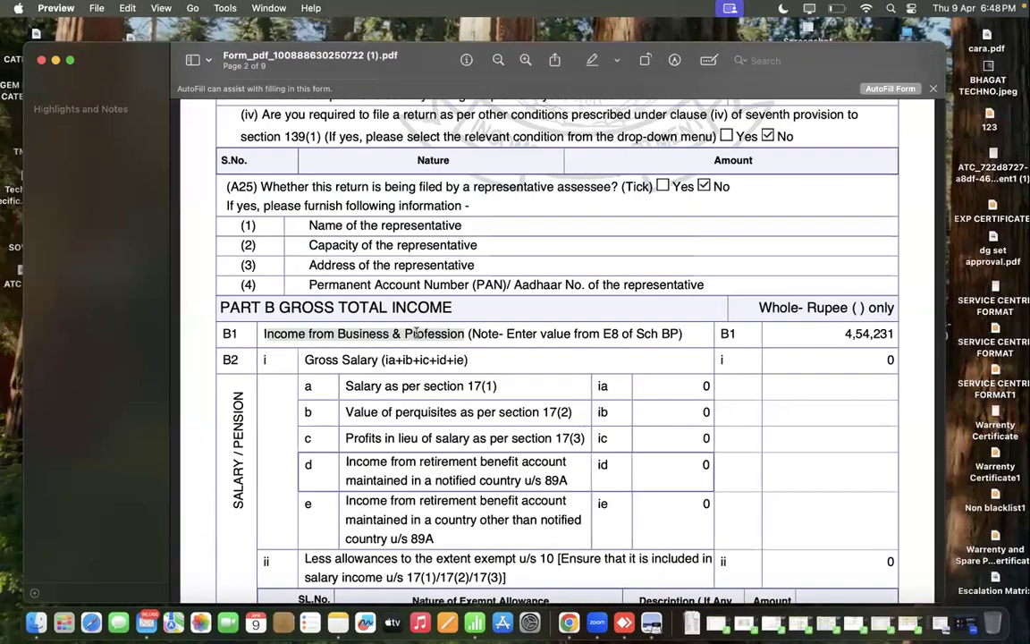
{"action": "left_click_drag", "start_coordinate": [275, 332], "coordinate": [457, 330]}
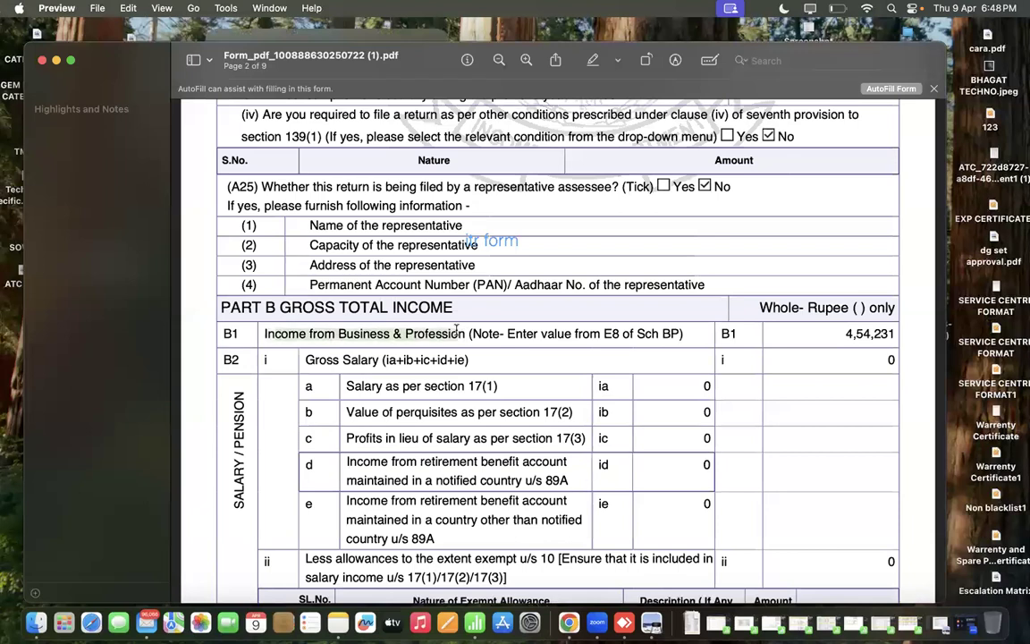
{"action": "left_click", "coordinate": [848, 333]}
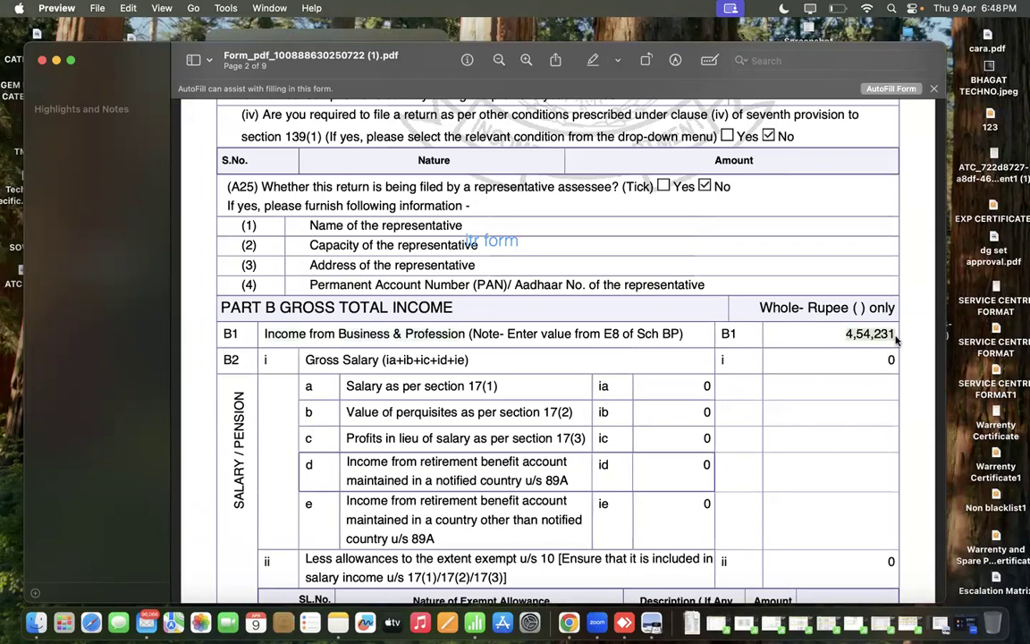
{"action": "key", "text": "ctrl+Right"}
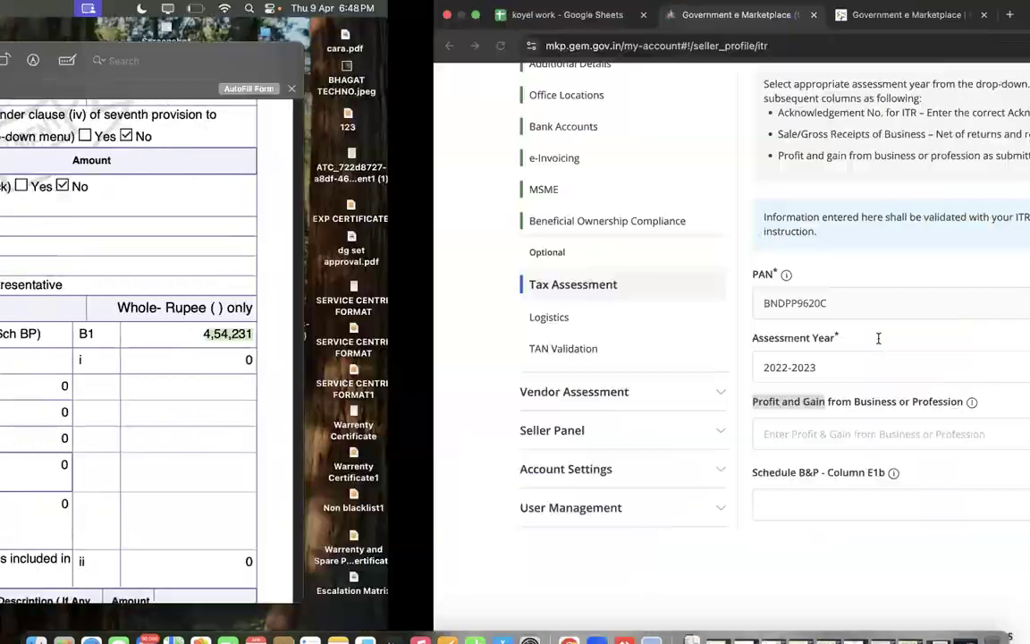
{"action": "left_click", "coordinate": [463, 442]}
{"action": "type", "text": "454231"}
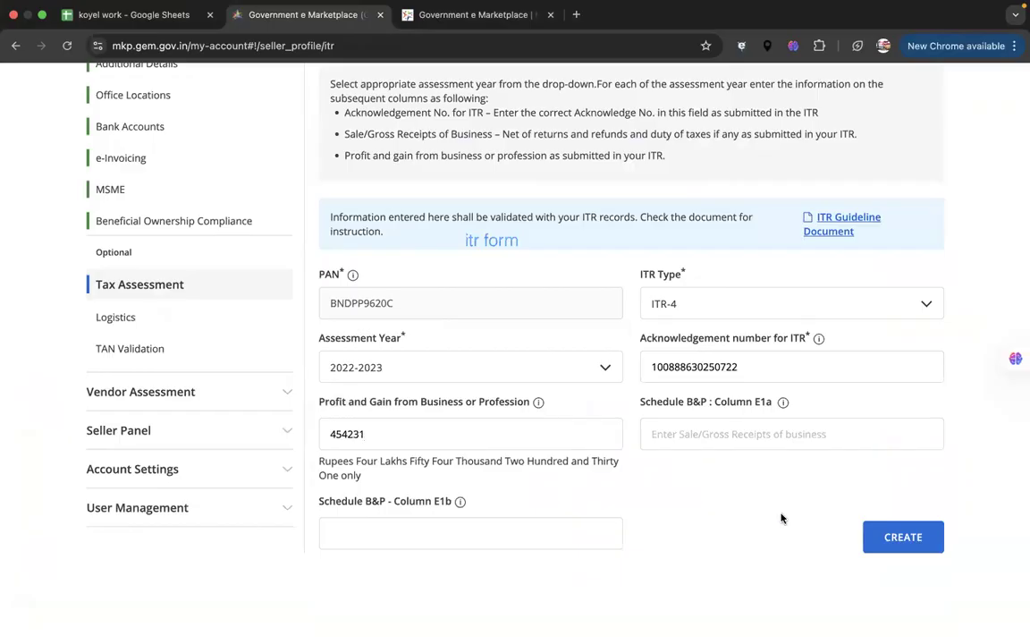
{"action": "left_click_drag", "start_coordinate": [640, 403], "coordinate": [775, 406]}
{"action": "key", "text": "ctrl+Right"}
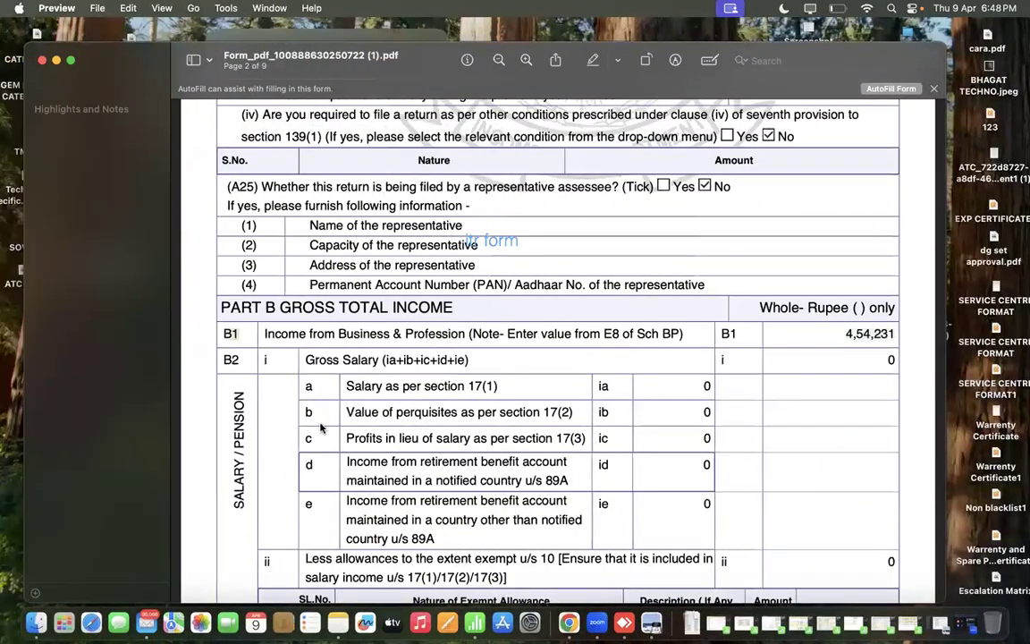
Enter 3075758 from the PDF's Gross Turnover row into Schedule B&P Column E1a.
{"action": "scroll", "coordinate": [320, 429], "scroll_direction": "down", "scroll_amount": 20}
{"action": "scroll", "coordinate": [320, 428], "scroll_direction": "down", "scroll_amount": 20}
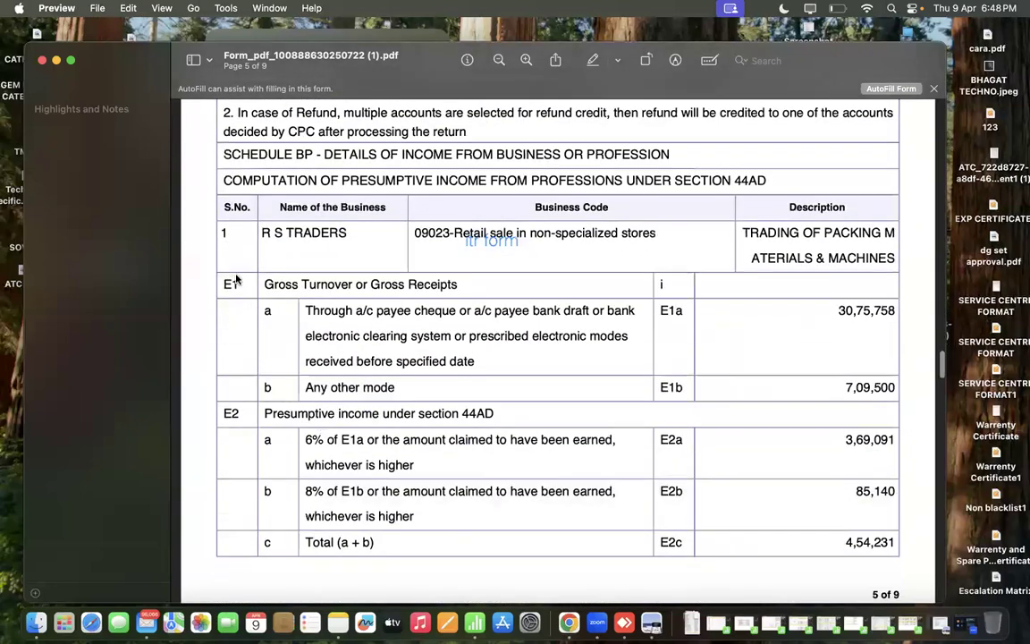
{"action": "left_click_drag", "start_coordinate": [265, 285], "coordinate": [457, 286]}
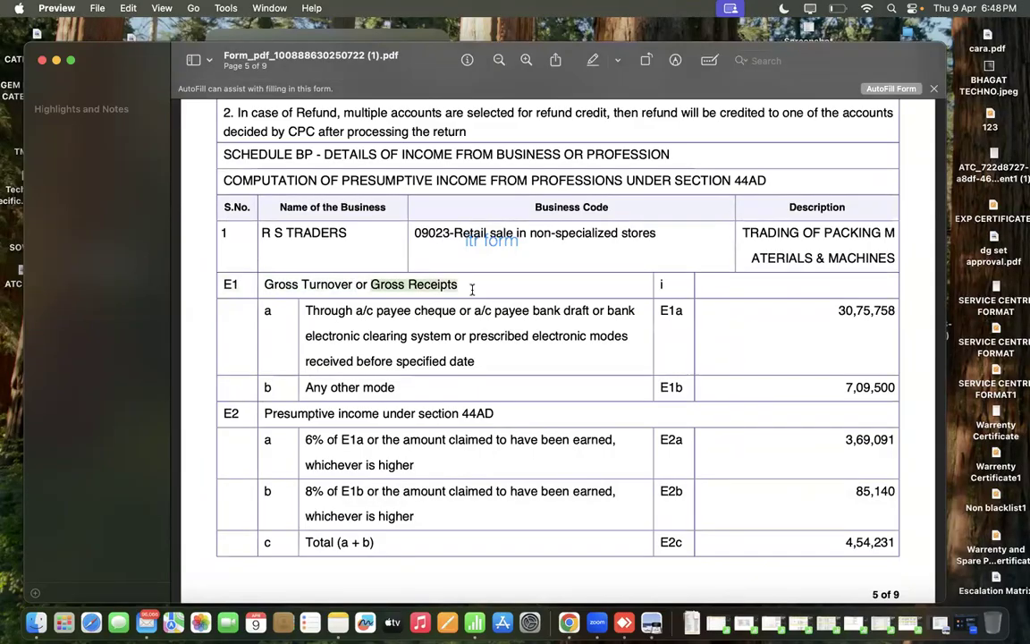
{"action": "left_click_drag", "start_coordinate": [837, 310], "coordinate": [894, 311]}
{"action": "key", "text": "ctrl+Right"}
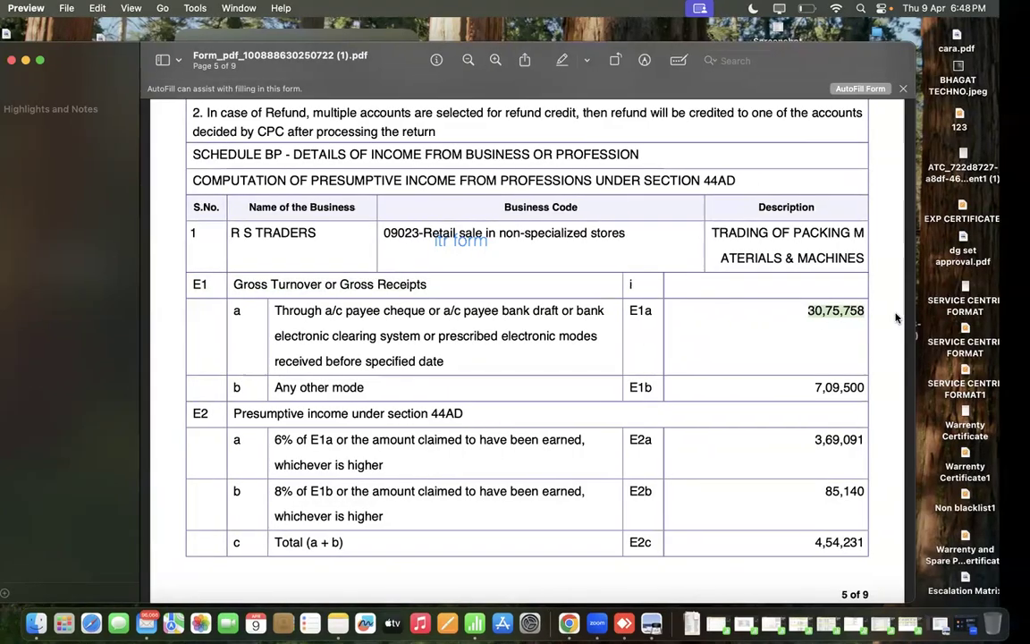
{"action": "left_click", "coordinate": [682, 431]}
{"action": "type", "text": "3078"}
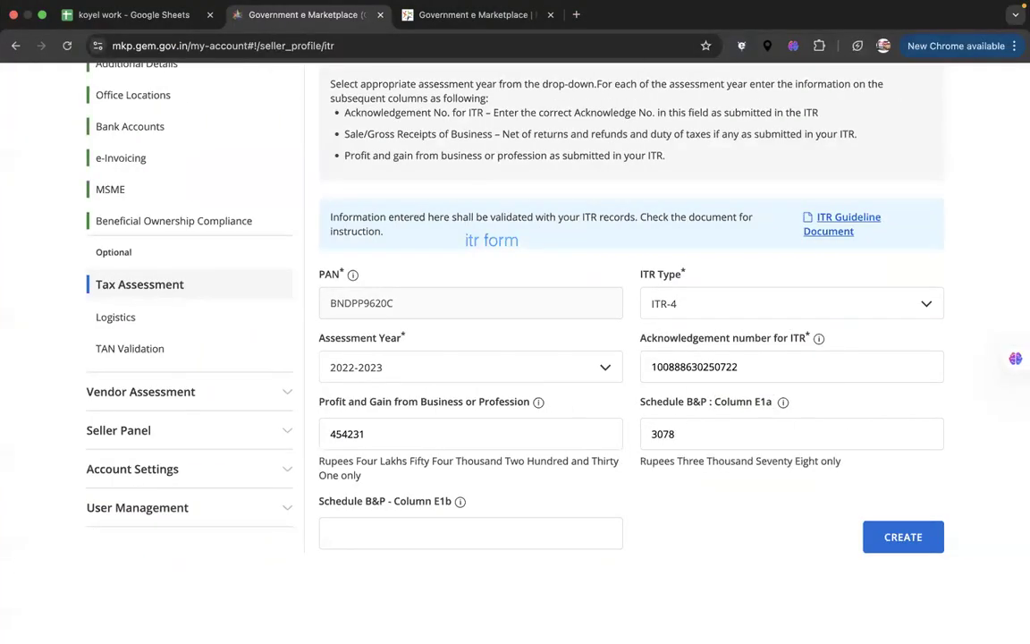
{"action": "key", "text": "BackSpace"}
{"action": "type", "text": "5758"}
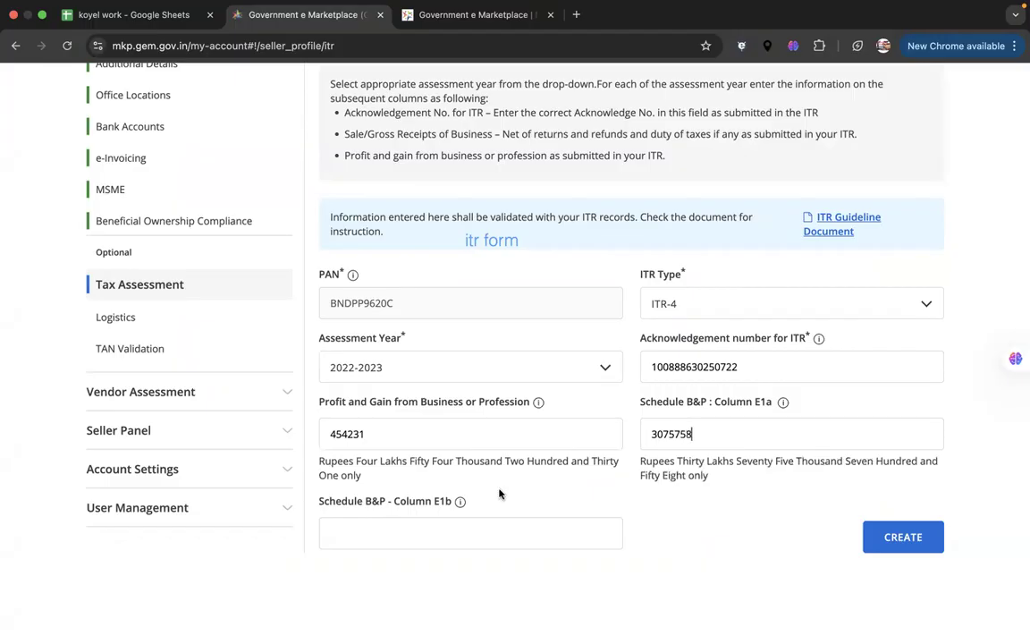
{"action": "left_click_drag", "start_coordinate": [410, 503], "coordinate": [451, 512]}
Copy the E1b amount 7,09,500 from the PDF and enter 709500 in Column E1b.
{"action": "key", "text": "super+Tab"}
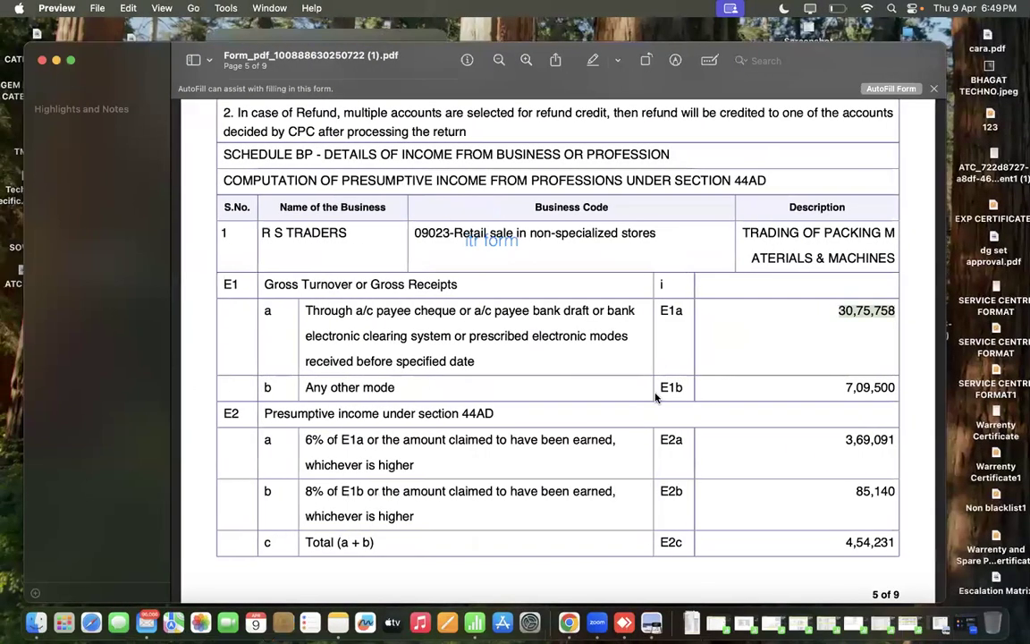
{"action": "left_click_drag", "start_coordinate": [844, 387], "coordinate": [896, 388]}
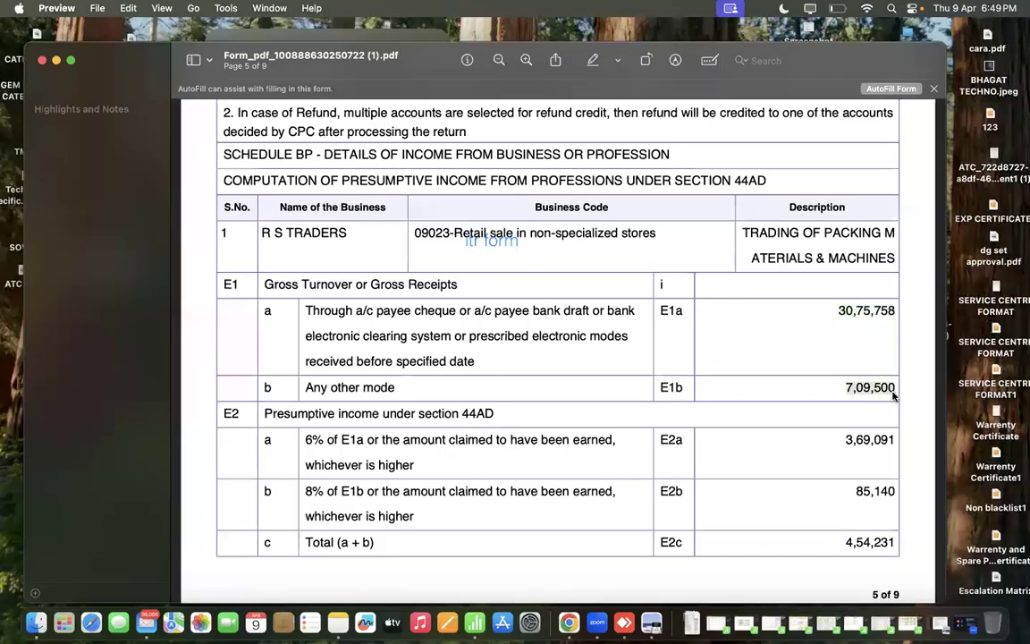
{"action": "key", "text": "super+Tab"}
{"action": "left_click", "coordinate": [410, 539]}
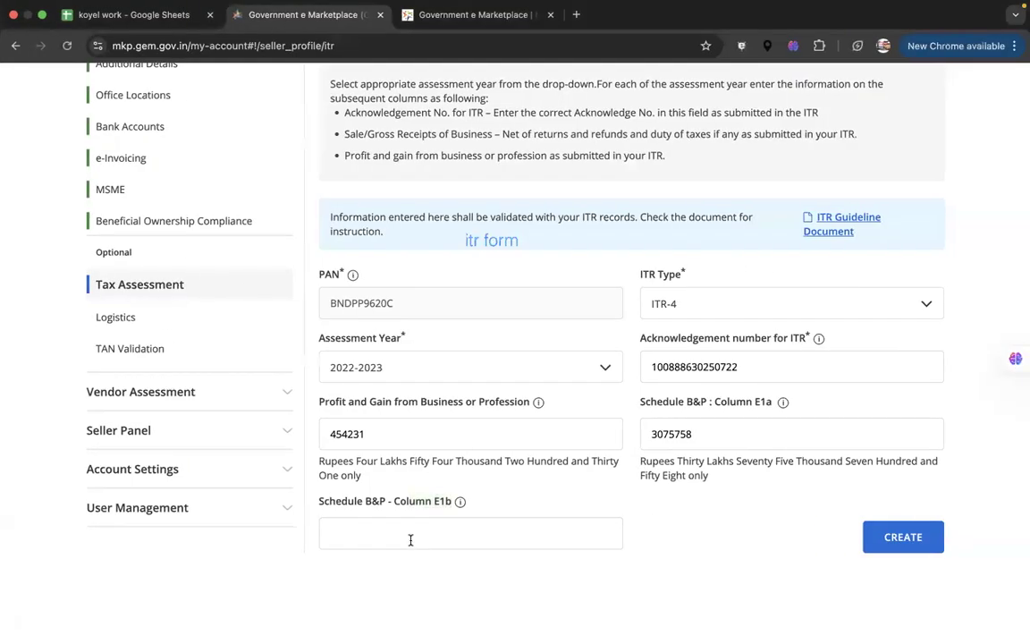
{"action": "type", "text": "709500"}
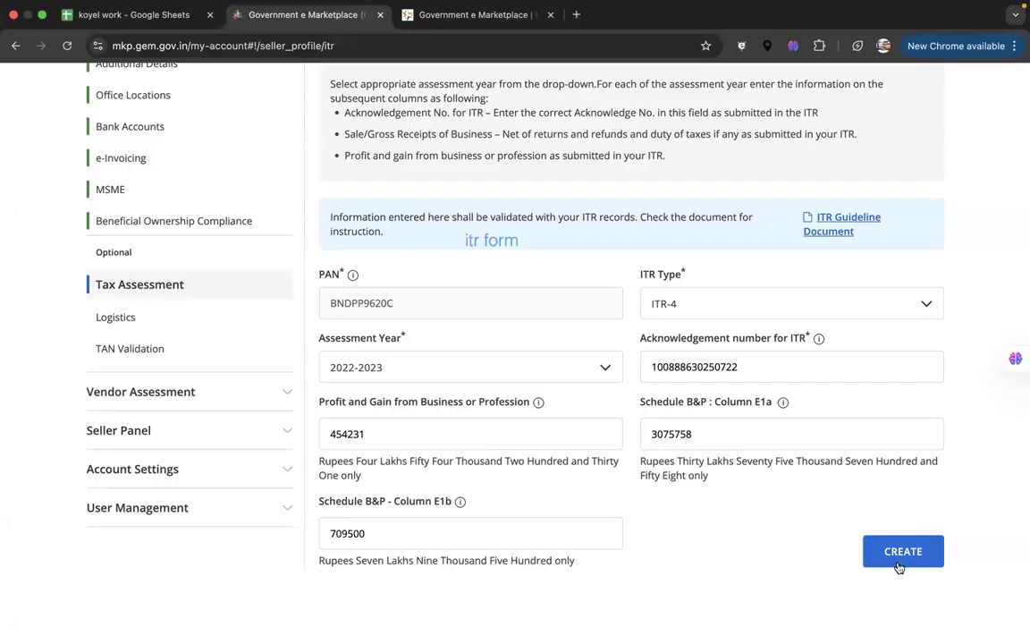
Verify the acknowledgement number on page 1 of the ITR PDF, then close the PDF.
{"action": "scroll", "coordinate": [680, 431], "scroll_direction": "up", "scroll_amount": 3}
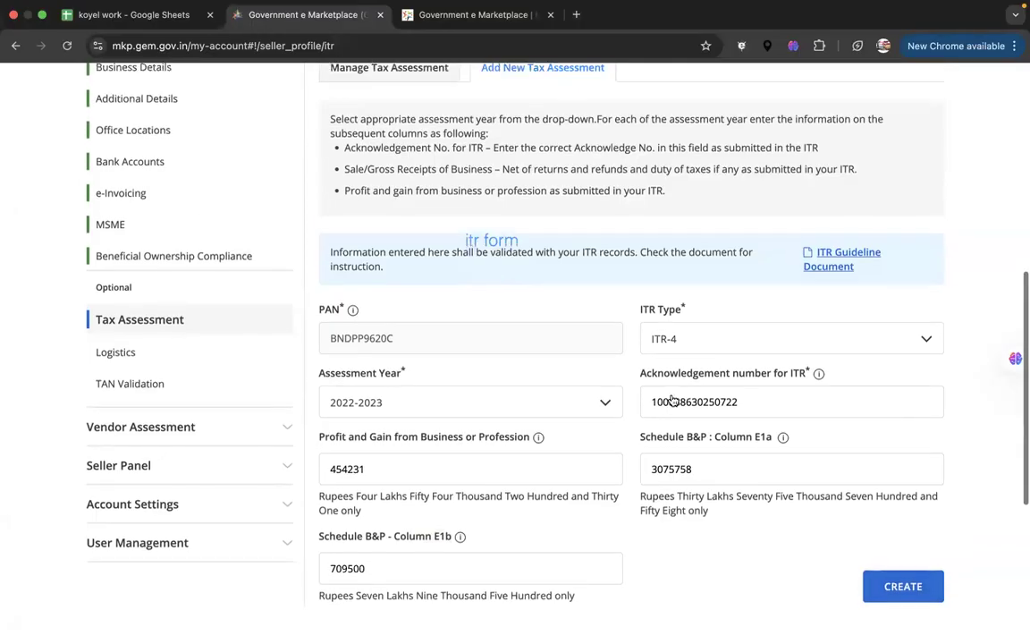
{"action": "scroll", "coordinate": [665, 456], "scroll_direction": "down", "scroll_amount": 2}
{"action": "scroll", "coordinate": [672, 373], "scroll_direction": "up", "scroll_amount": 3}
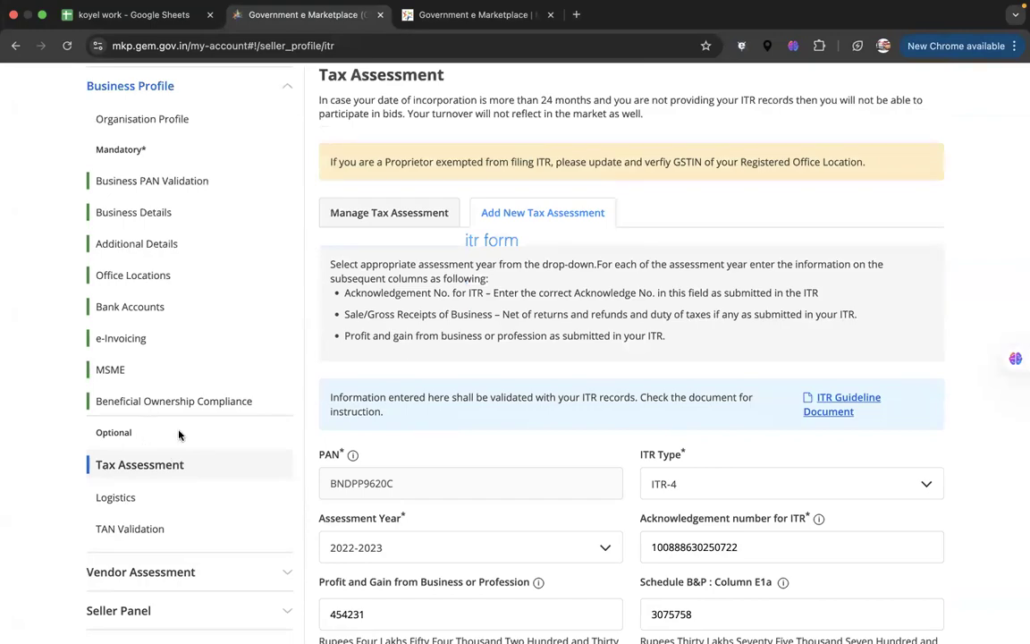
{"action": "key", "text": "ctrl+Left"}
{"action": "scroll", "coordinate": [241, 304], "scroll_direction": "up", "scroll_amount": 20}
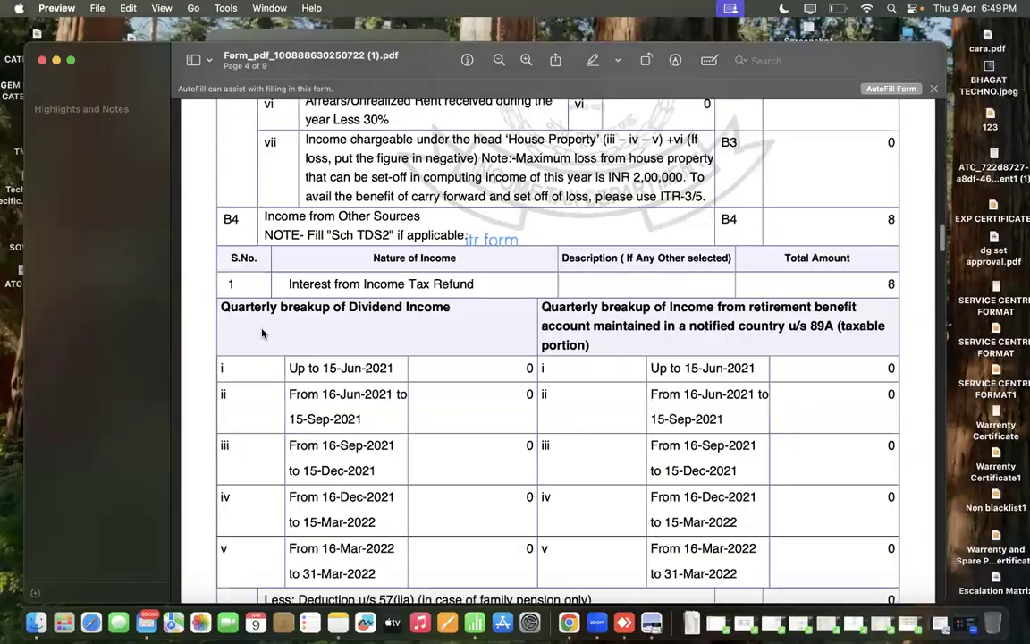
{"action": "scroll", "coordinate": [262, 333], "scroll_direction": "up", "scroll_amount": 10}
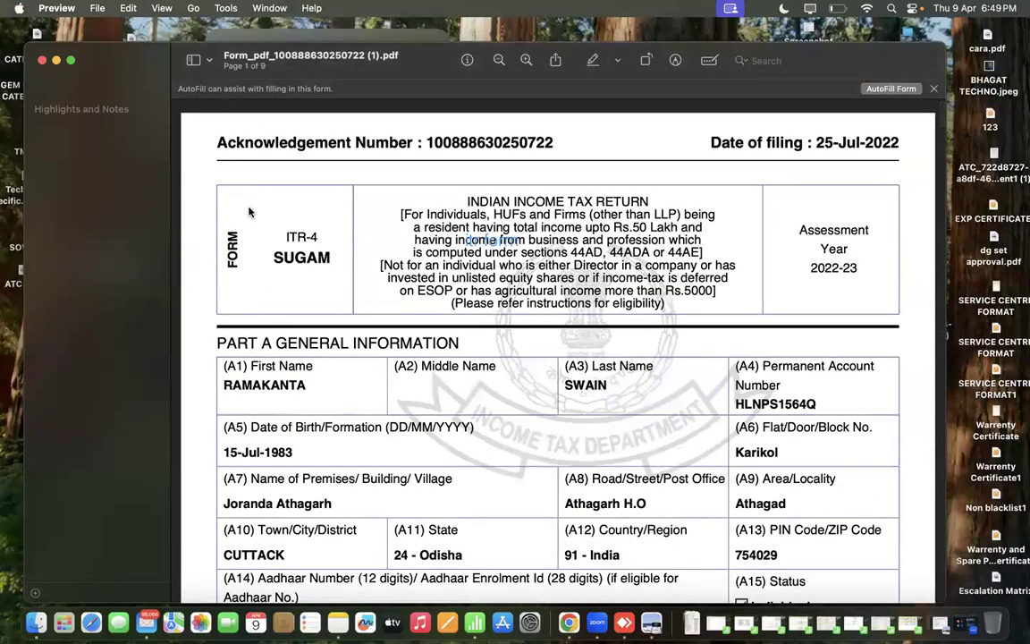
{"action": "left_click_drag", "start_coordinate": [216, 141], "coordinate": [408, 143]}
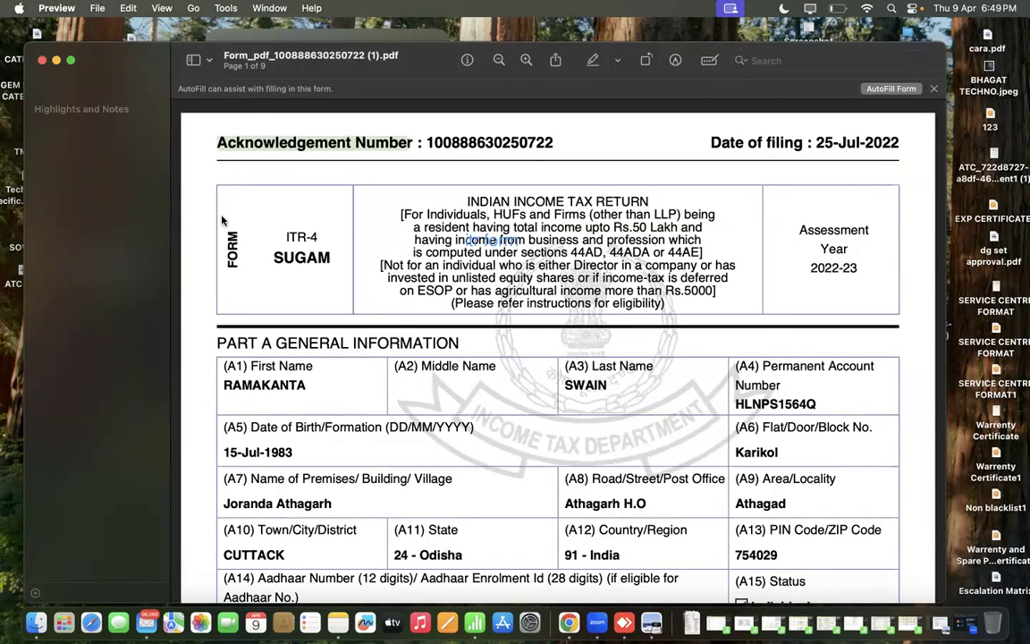
{"action": "left_click", "coordinate": [230, 241]}
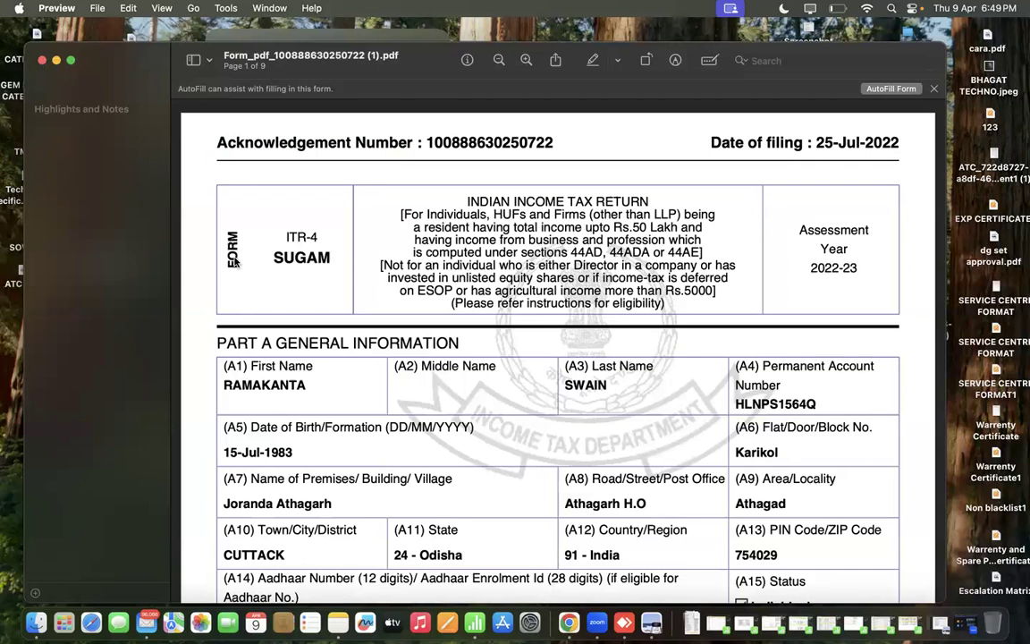
{"action": "scroll", "coordinate": [359, 355], "scroll_direction": "down", "scroll_amount": 15}
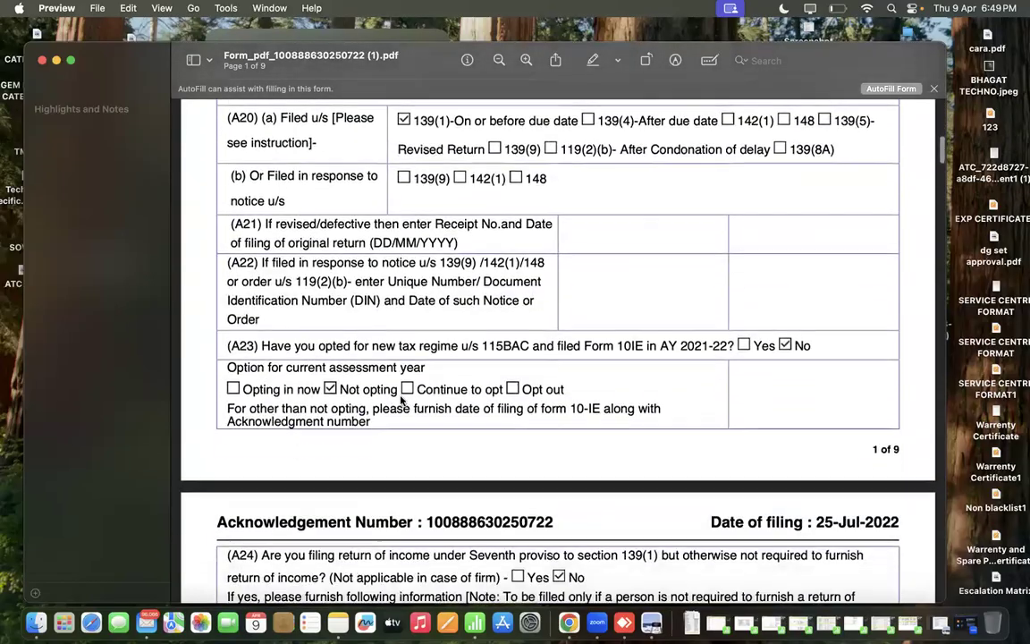
{"action": "left_click", "coordinate": [42, 60]}
{"action": "key", "text": "ctrl+Right"}
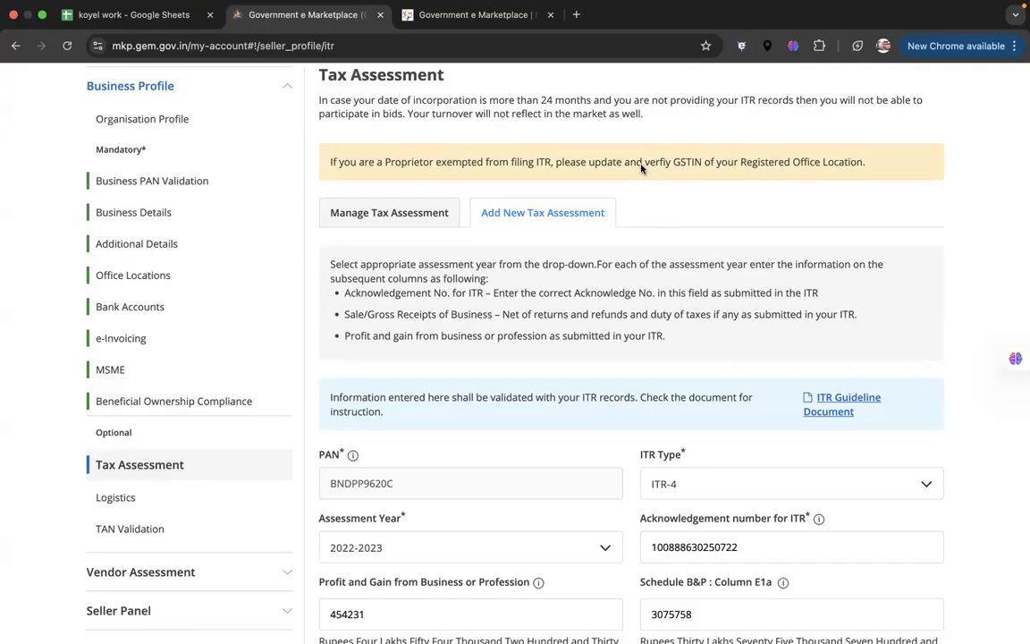
Set India Post as the logistics service provider and save, which returns 'Something went wrong'.
{"action": "left_click", "coordinate": [105, 504]}
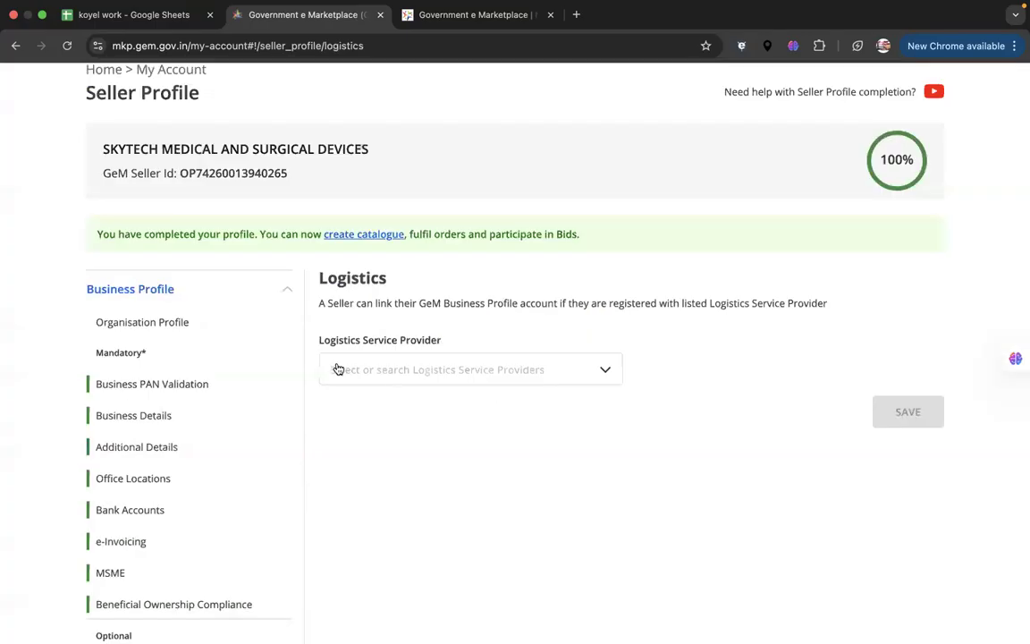
{"action": "left_click_drag", "start_coordinate": [318, 343], "coordinate": [518, 349]}
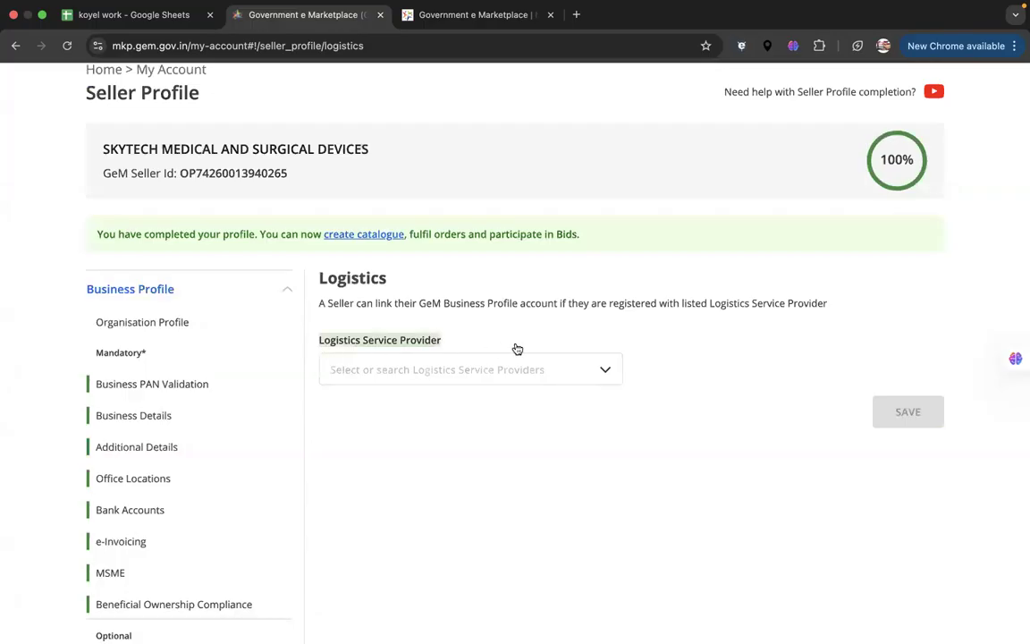
{"action": "left_click", "coordinate": [506, 369]}
{"action": "left_click", "coordinate": [384, 412]}
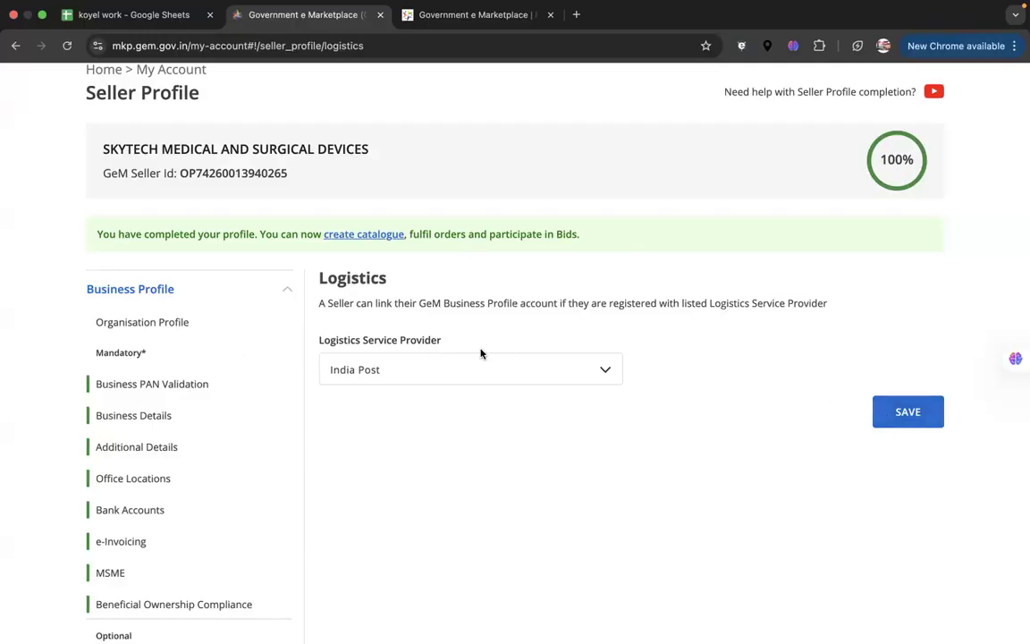
{"action": "left_click", "coordinate": [879, 411]}
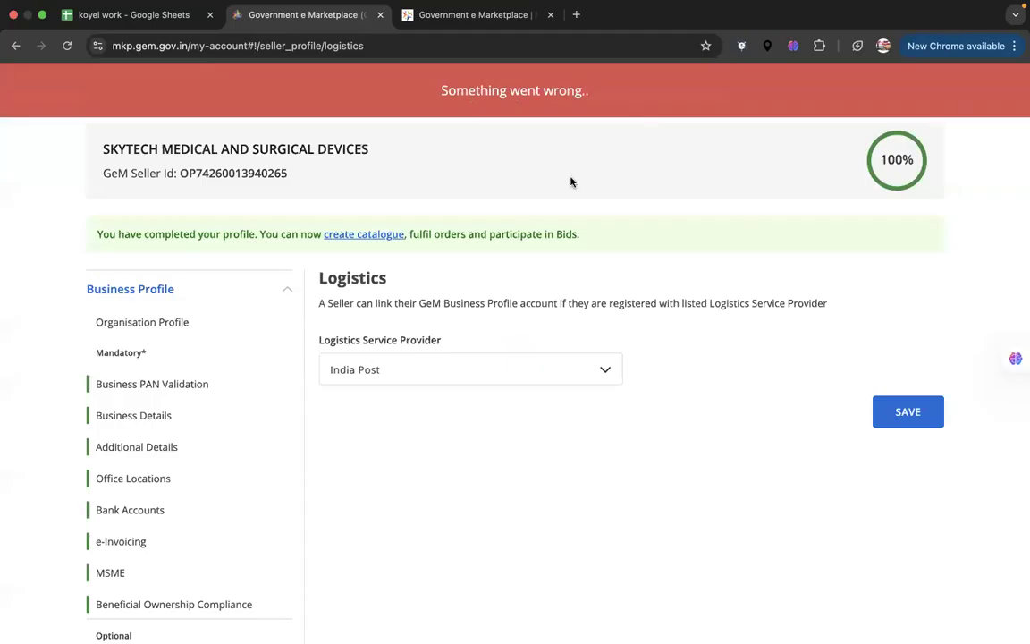
{"action": "scroll", "coordinate": [319, 402], "scroll_direction": "down", "scroll_amount": 5}
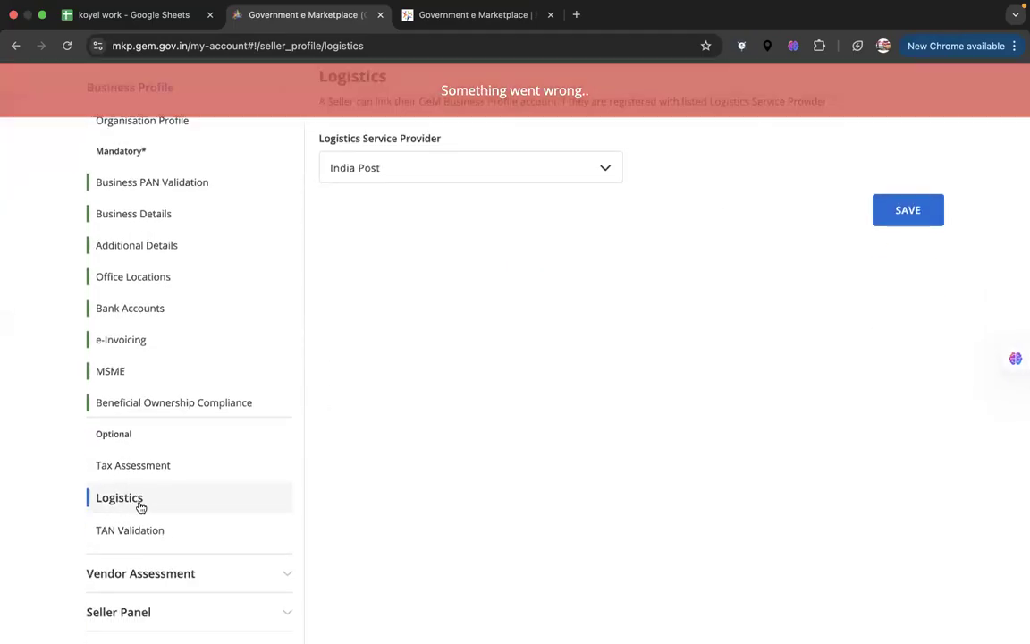
{"action": "scroll", "coordinate": [141, 507], "scroll_direction": "down", "scroll_amount": 1}
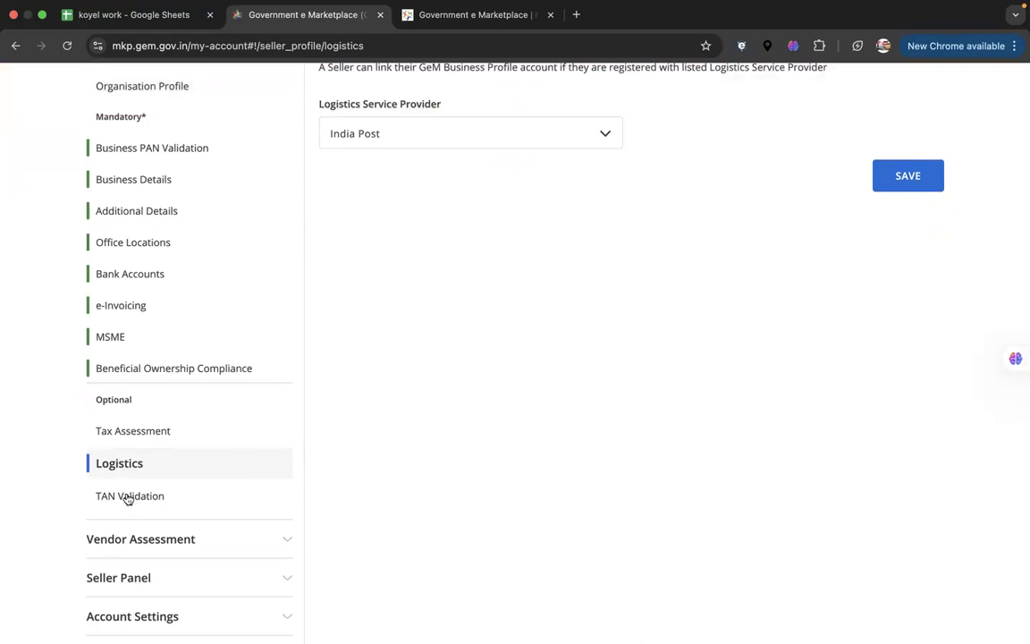
Go to TAN Validation and bring up the Add new TAN form with PAN prefilled.
{"action": "left_click", "coordinate": [128, 497]}
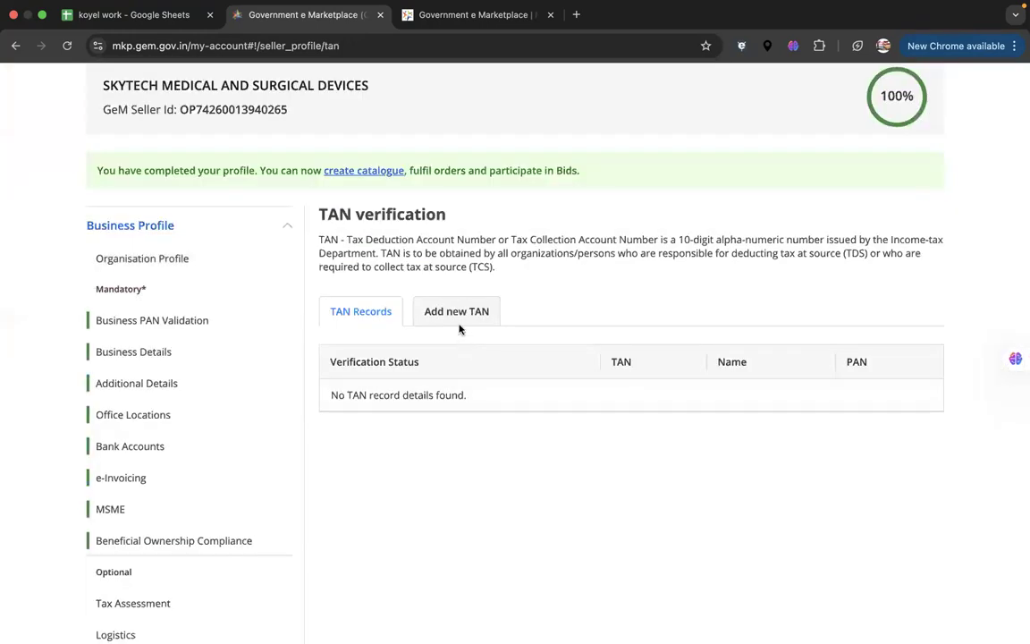
{"action": "left_click", "coordinate": [443, 313]}
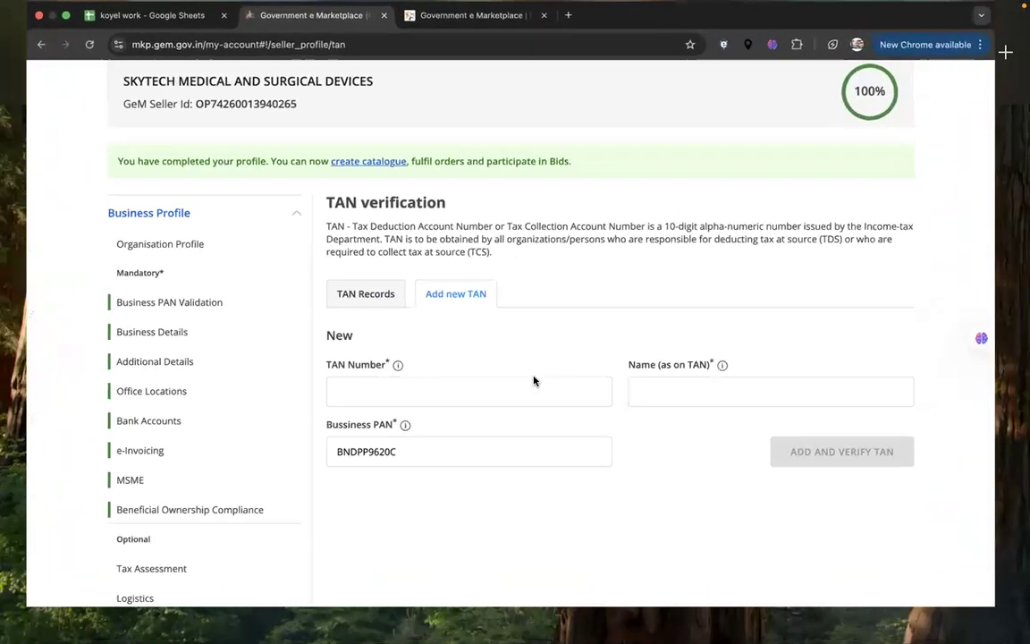
{"action": "scroll", "coordinate": [534, 381], "scroll_direction": "down", "scroll_amount": 2}
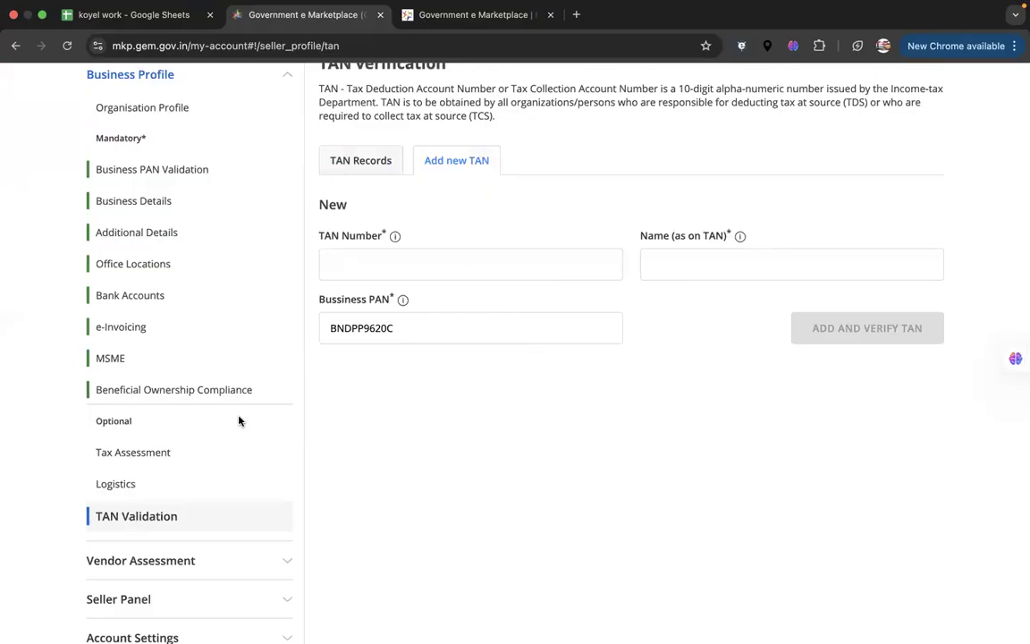
{"action": "scroll", "coordinate": [238, 419], "scroll_direction": "up", "scroll_amount": 3}
{"action": "scroll", "coordinate": [239, 420], "scroll_direction": "up", "scroll_amount": 1}
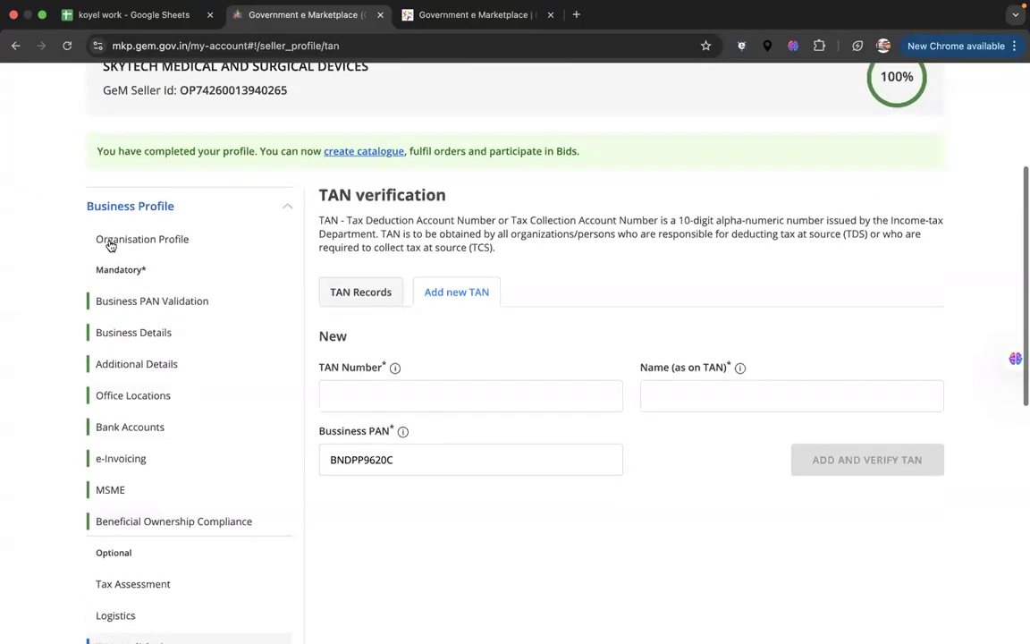
{"action": "scroll", "coordinate": [539, 212], "scroll_direction": "up", "scroll_amount": 6}
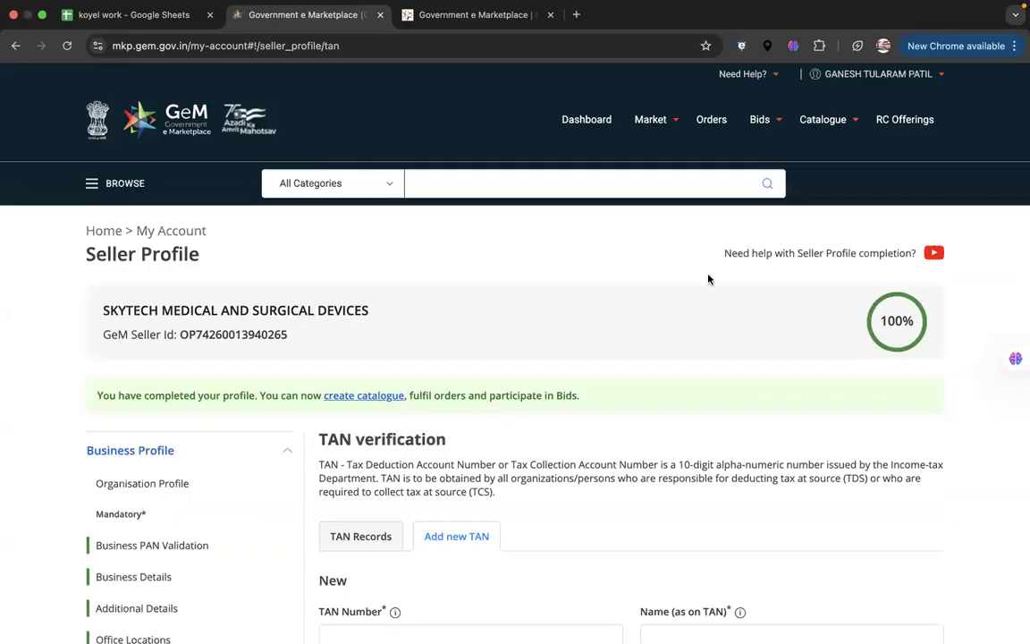
{"action": "scroll", "coordinate": [388, 420], "scroll_direction": "down", "scroll_amount": 8}
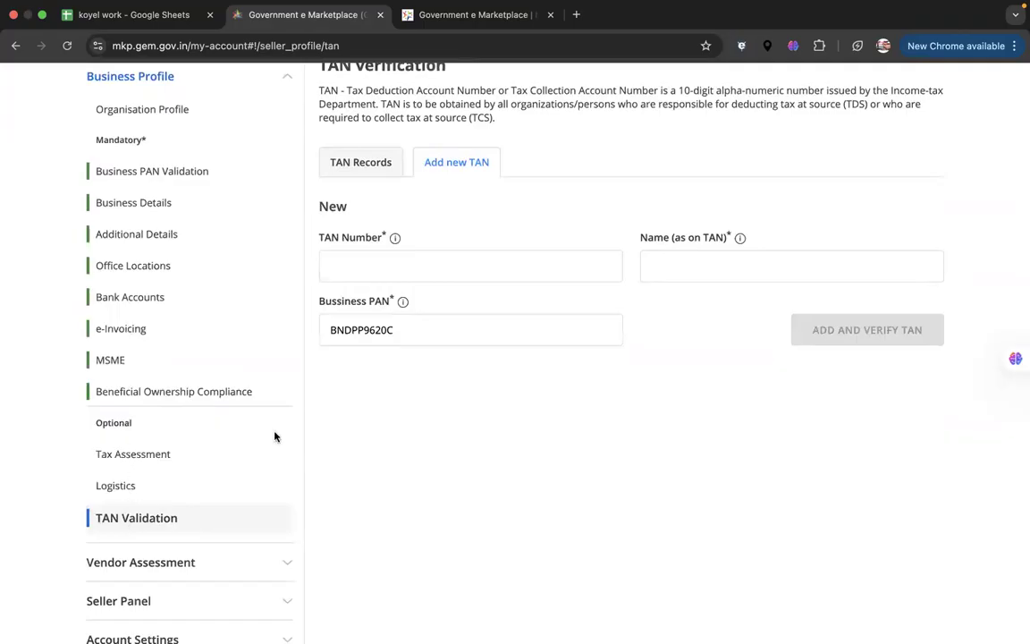
{"action": "scroll", "coordinate": [349, 387], "scroll_direction": "up", "scroll_amount": 8}
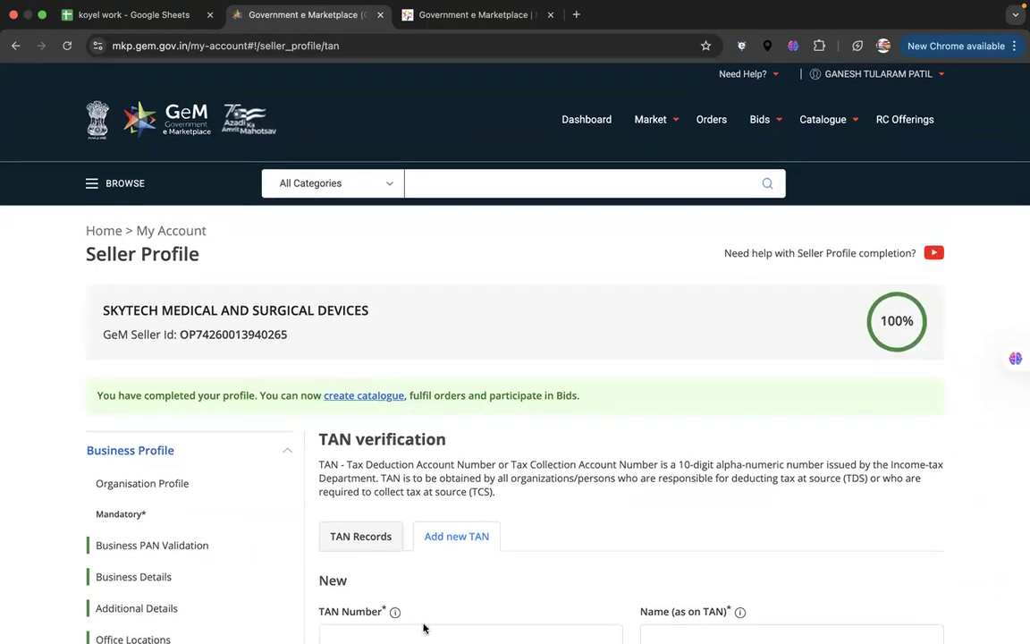